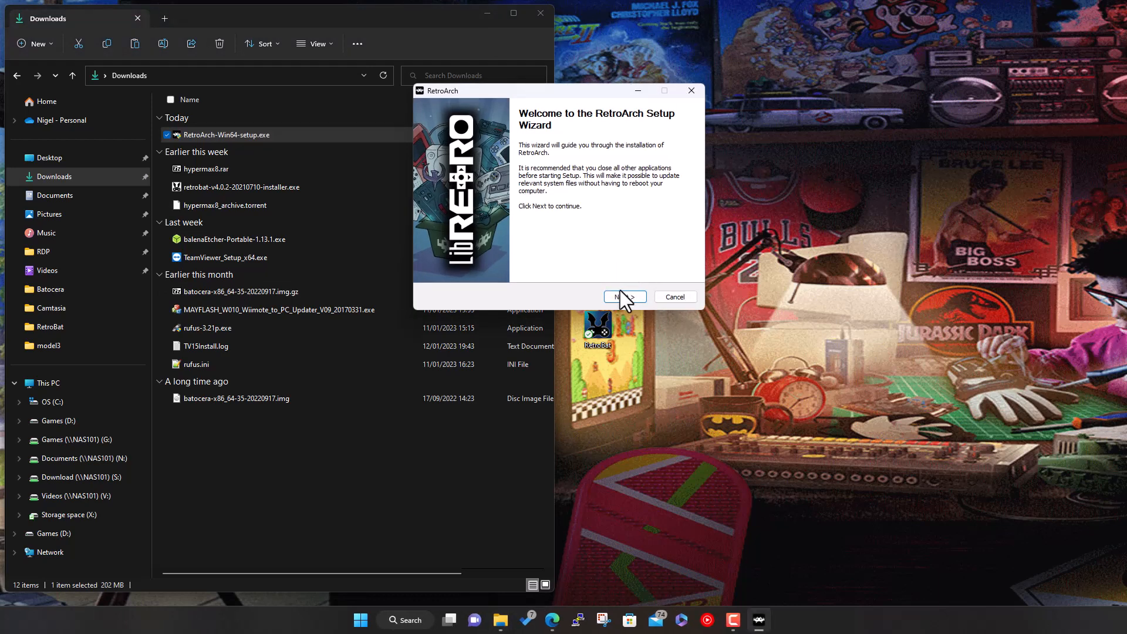
Step: Install RetroArch into C:\RetroArch-Win64 with the default components and finish the setup wizard
left_click(622, 297)
left_click(631, 294)
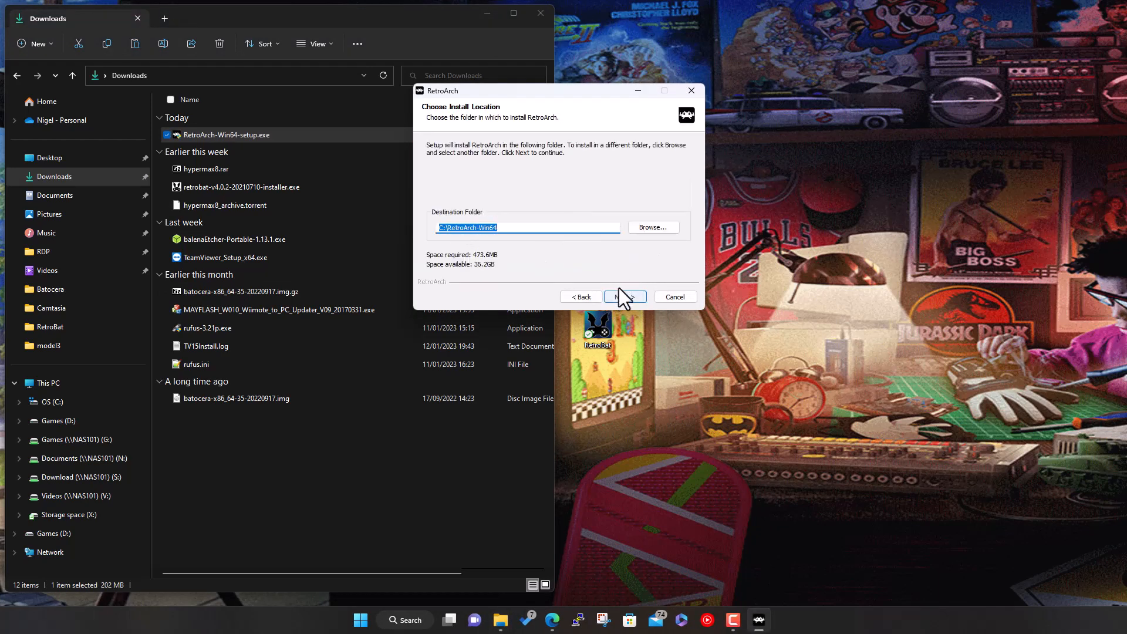
left_click(621, 297)
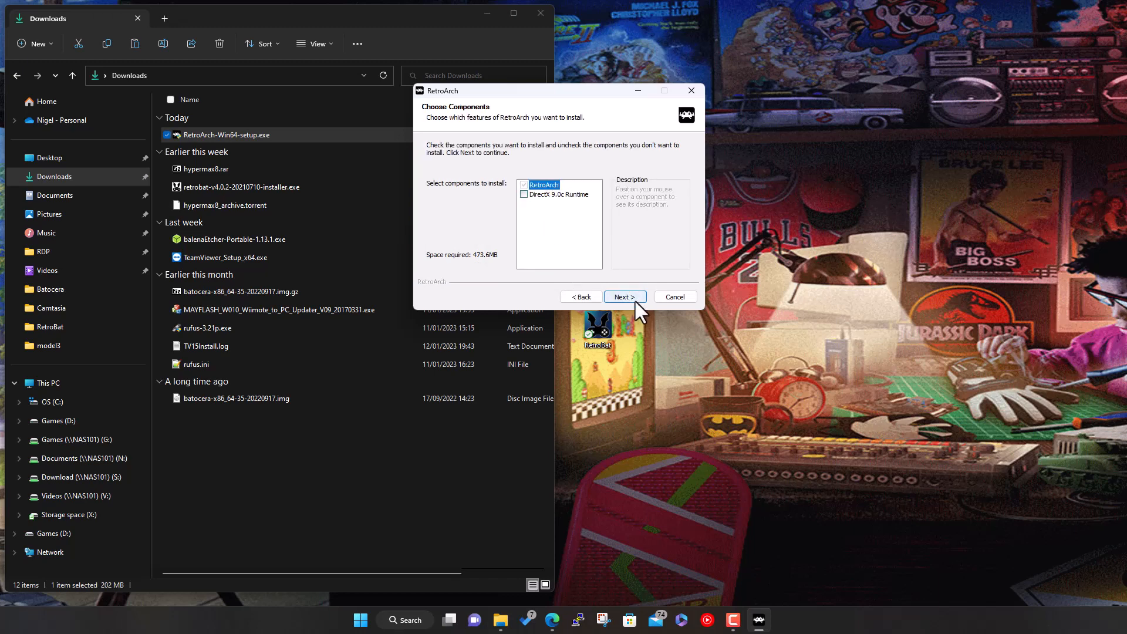
left_click(634, 299)
left_click(625, 297)
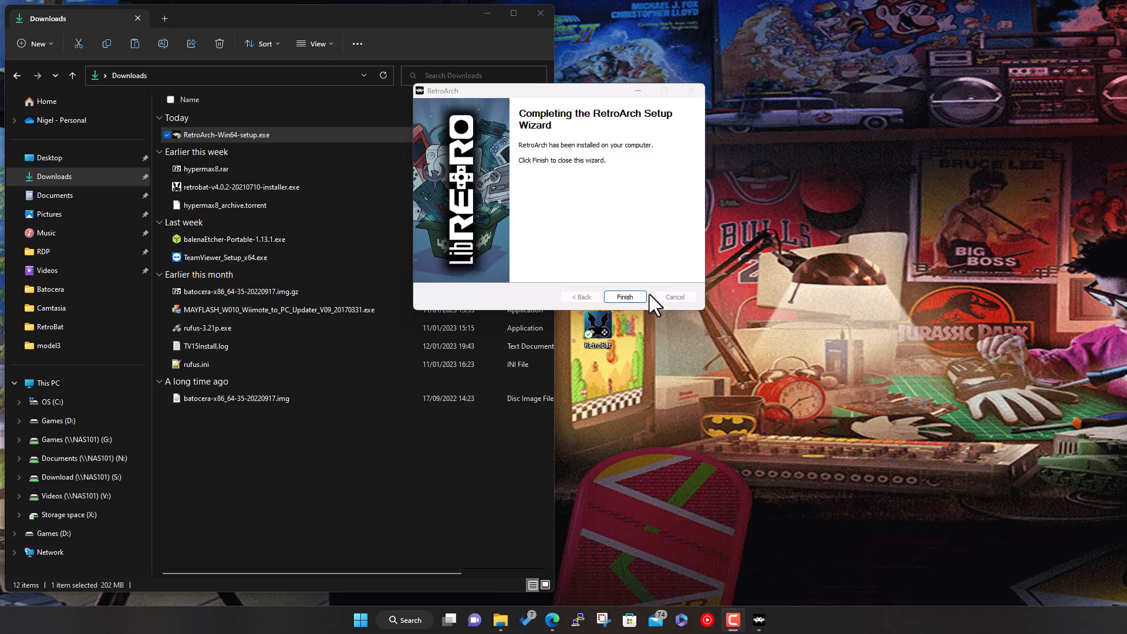
left_click(628, 297)
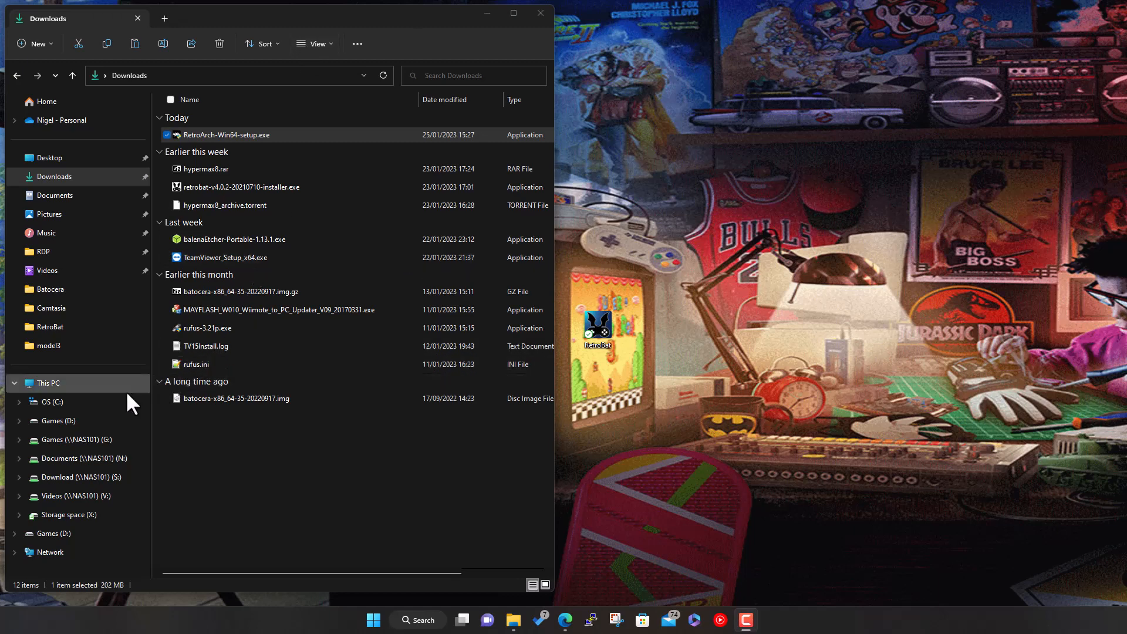
Step: Launch retroarch.exe from the C:\RetroArch-Win64 folder, and move its window fully into view and enlarge it
left_click(101, 399)
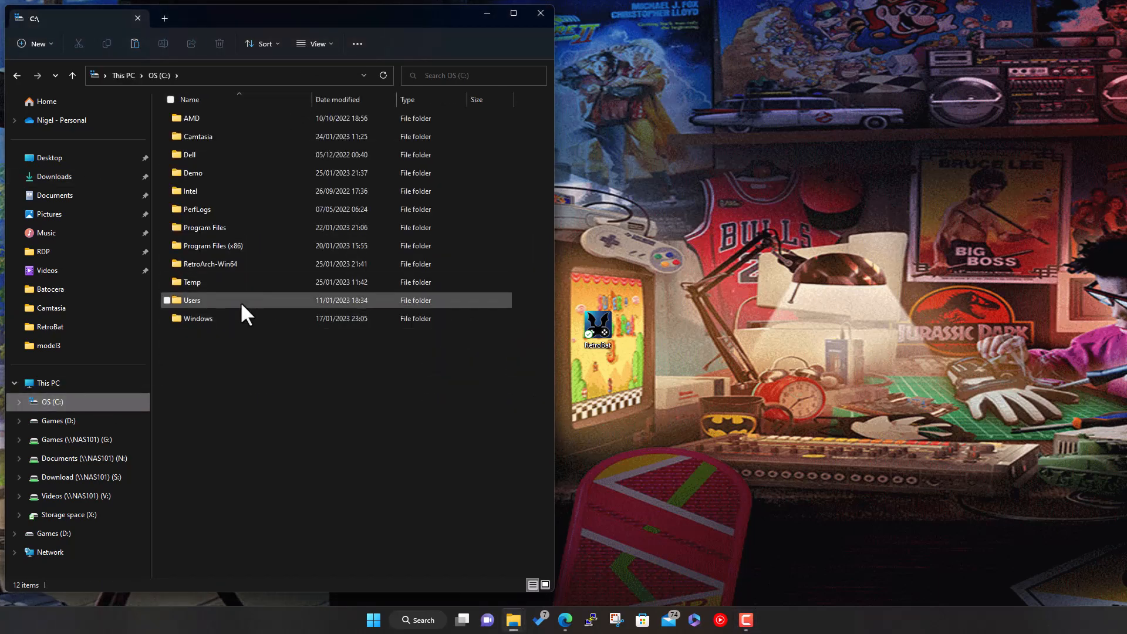
double_click(224, 265)
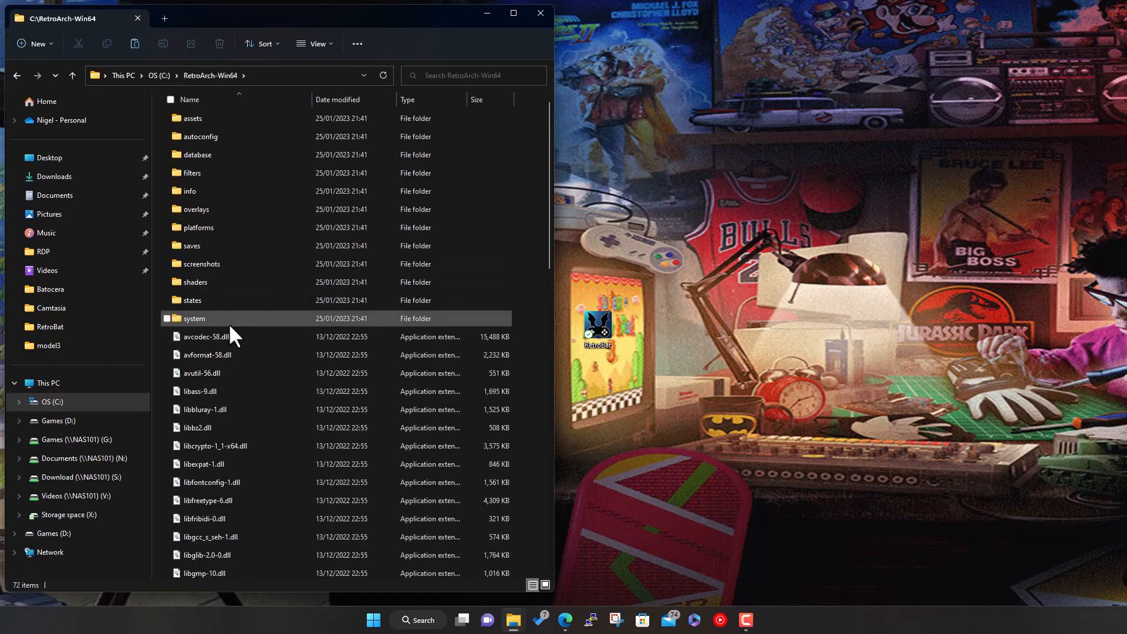
scroll(234, 329, "down", 15)
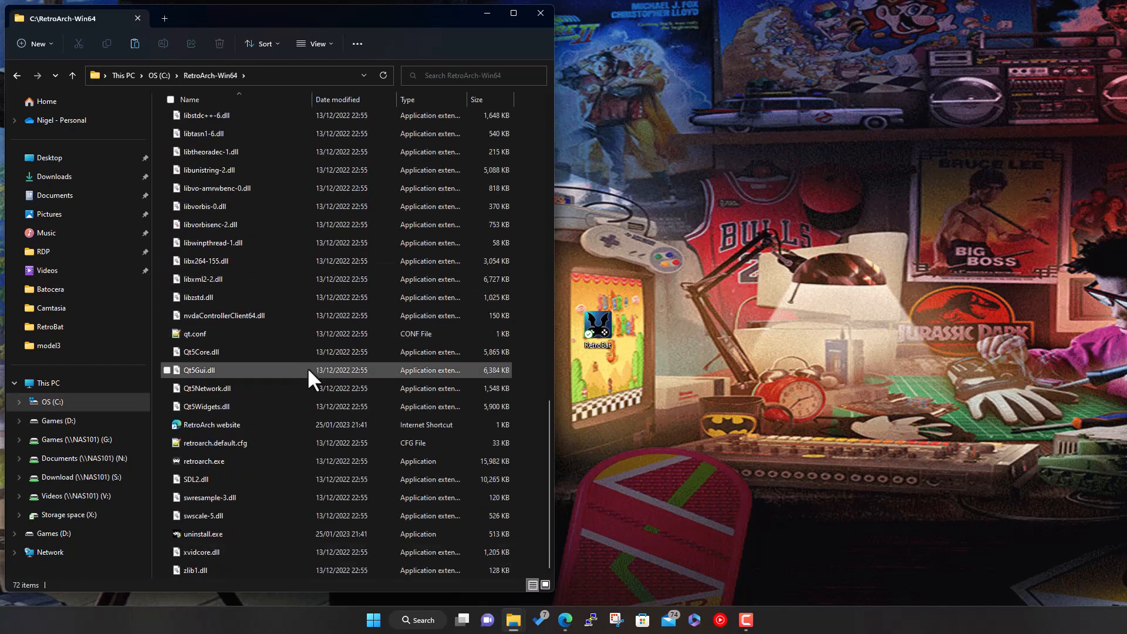
double_click(200, 459)
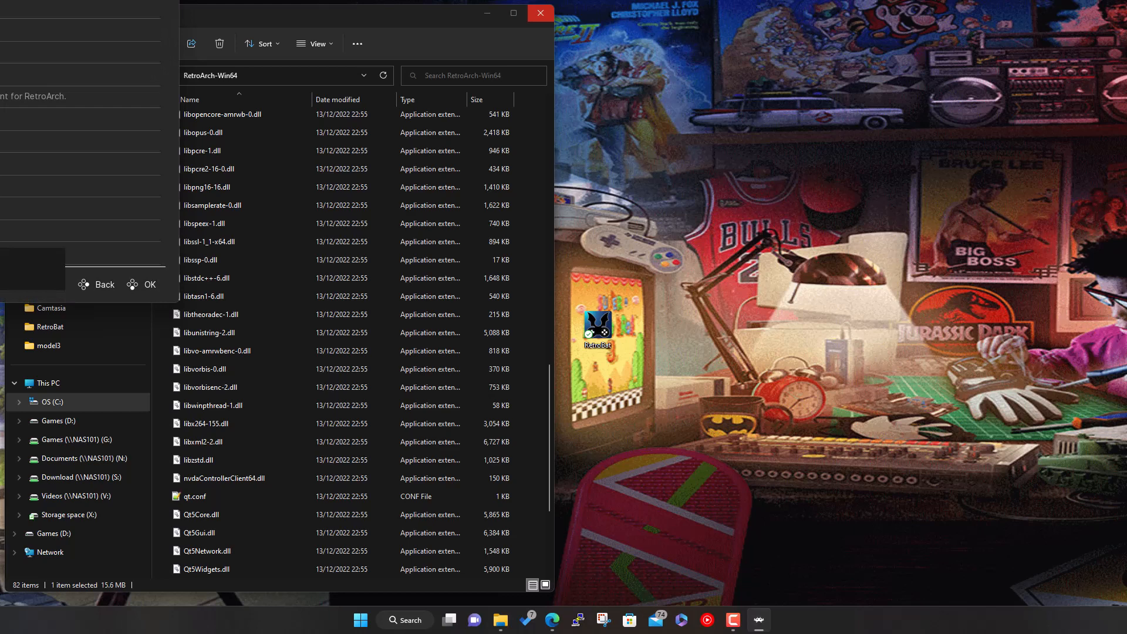
left_click_drag(47, 0, 692, 63)
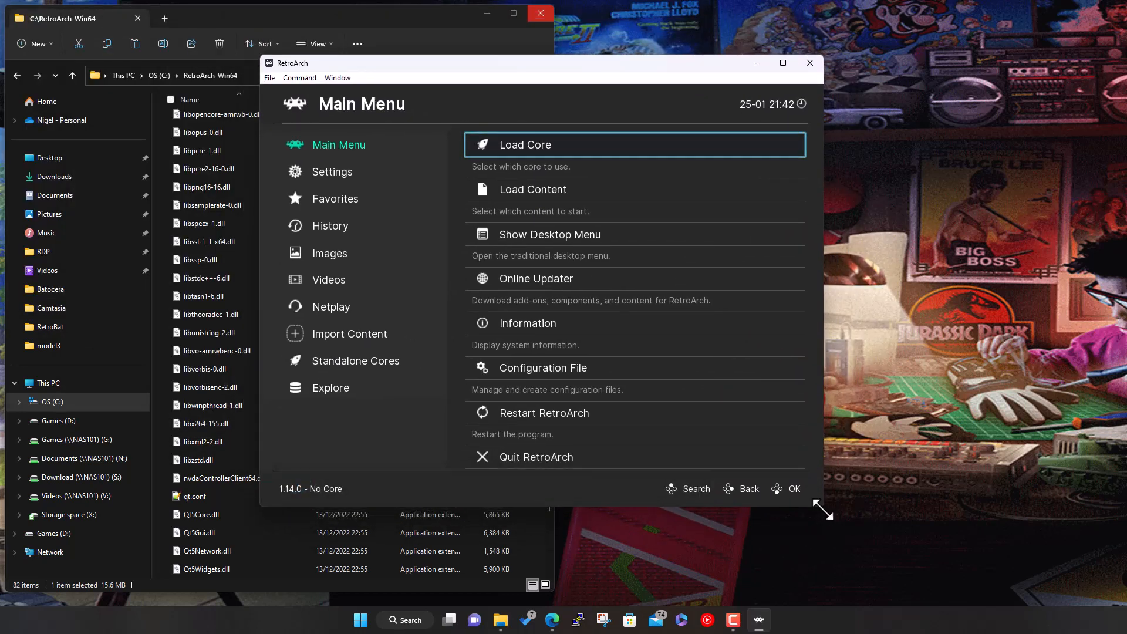
left_click_drag(821, 505, 1044, 566)
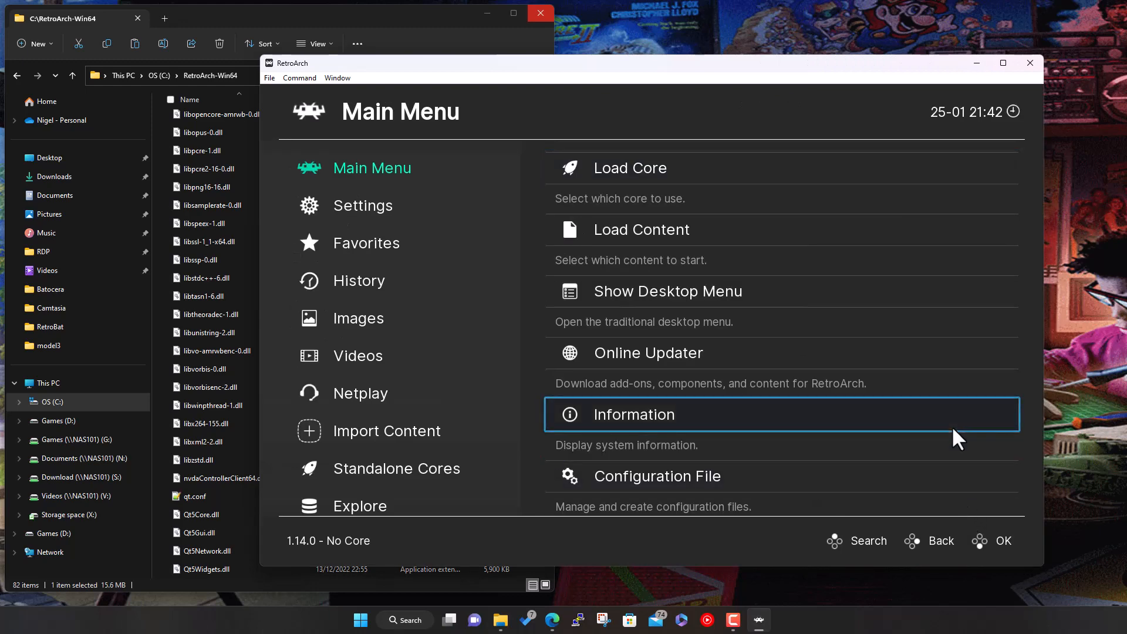
Step: Look through the Main Menu entries and the neighbouring Settings section
scroll(952, 429, "down", 1)
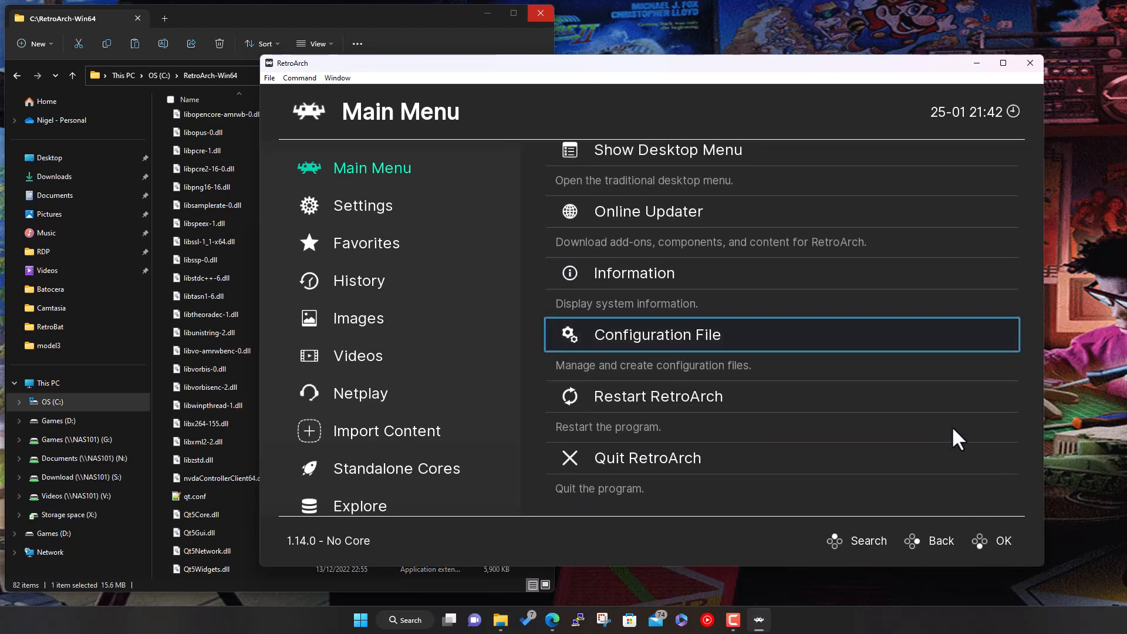
scroll(954, 429, "up", 5)
key("Left")
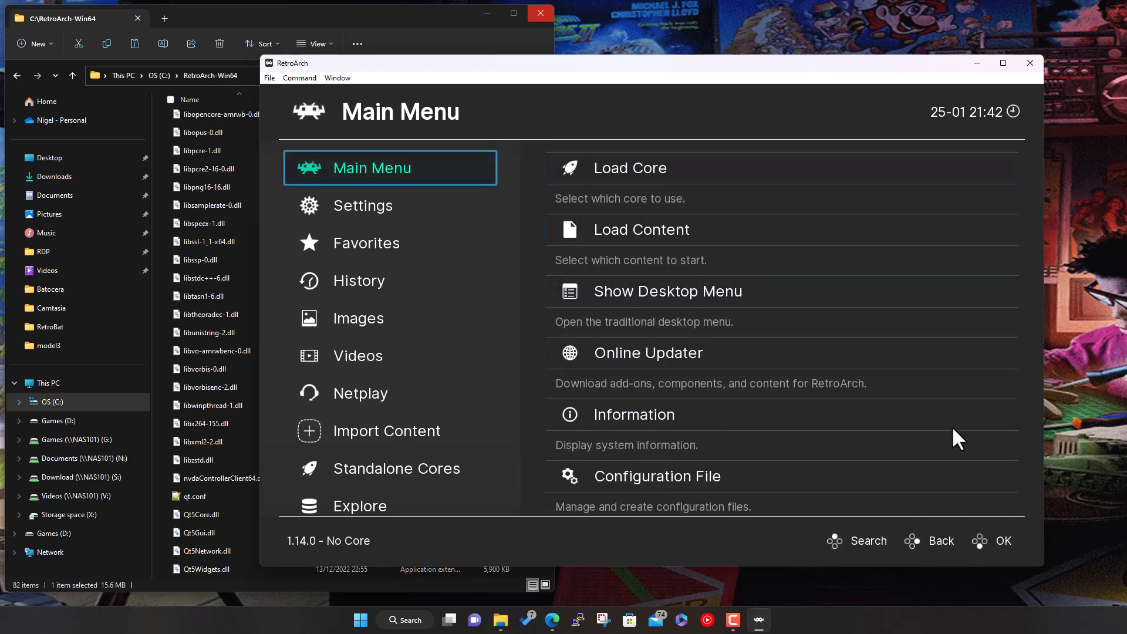
key("Down")
key("Right")
key("Left")
key("Up")
key("Right")
scroll(952, 425, "down", 4)
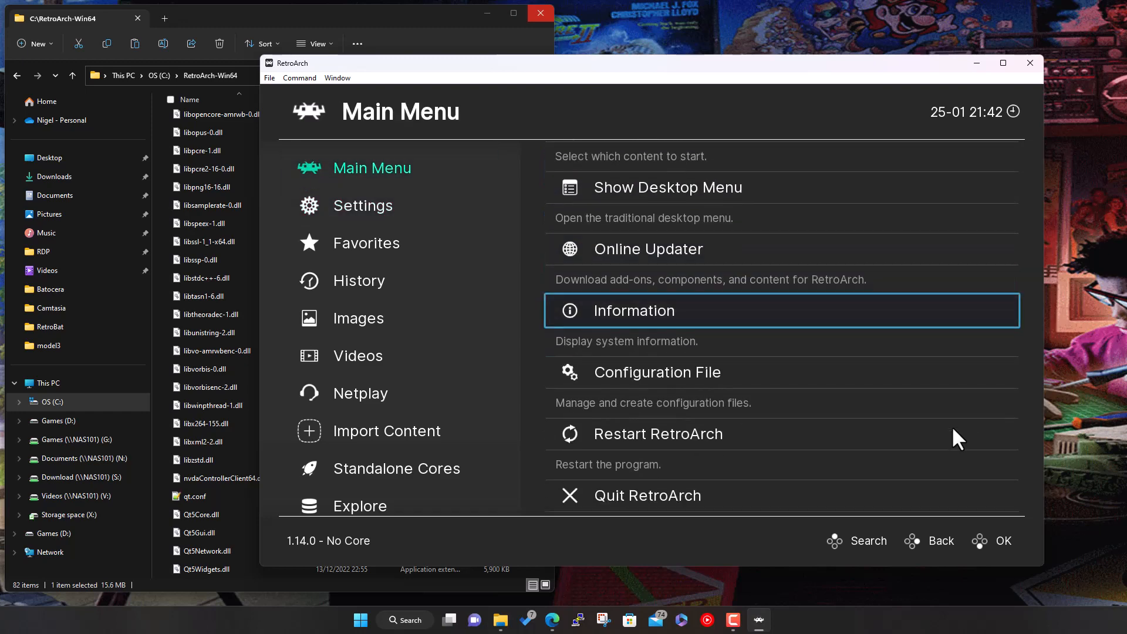
Step: Open the Online Updater and update the core info files
key("Return")
key("BackSpace")
key("Up")
key("Return")
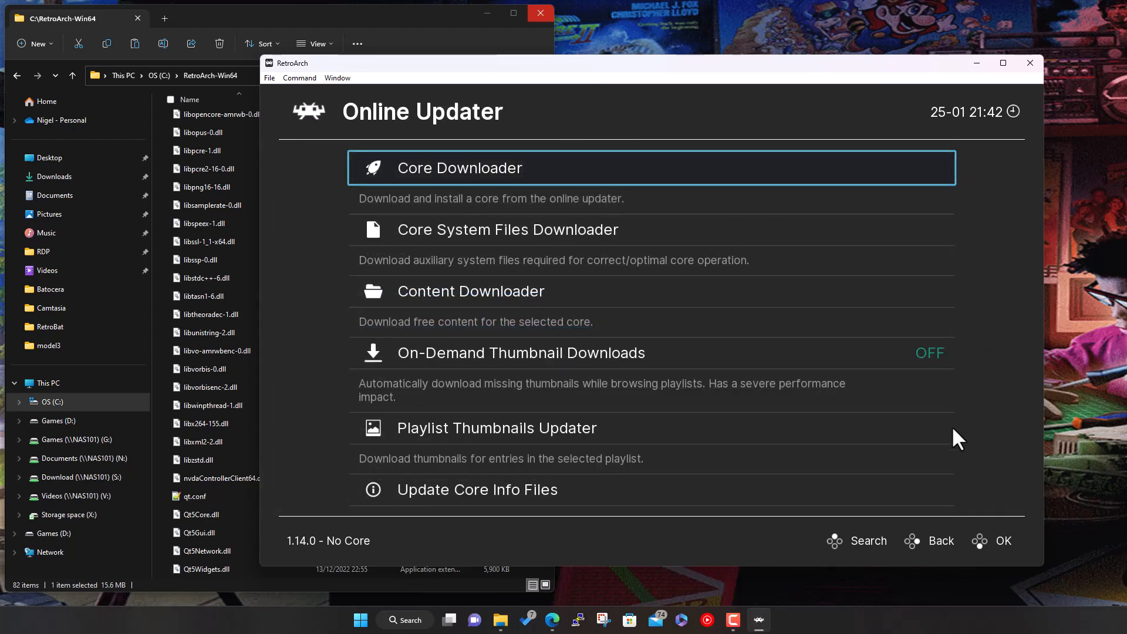
key("Down")
key("Down")
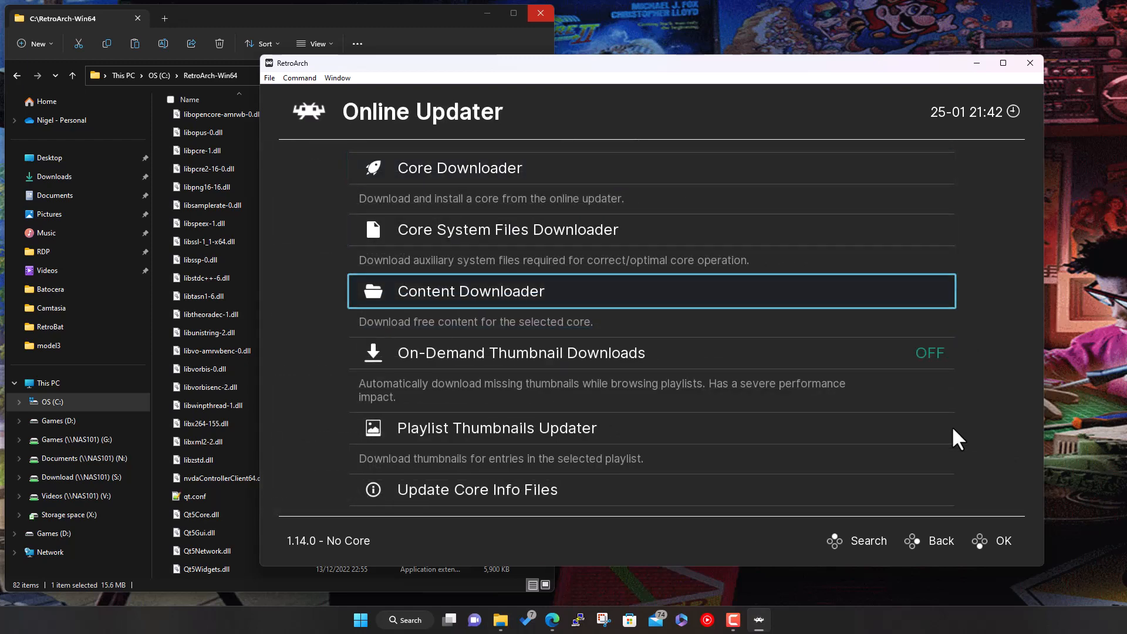
key("Down")
key("Down")
key("Down")
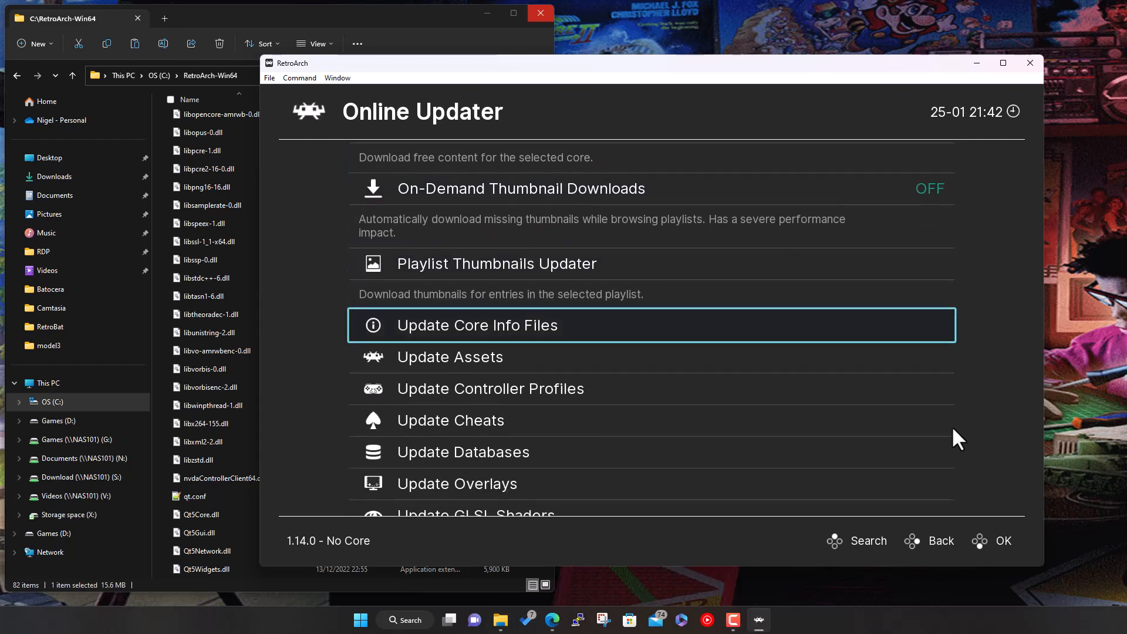
key("Return")
Step: Update the assets, the controller profiles and the databases through the Online Updater
key("Down")
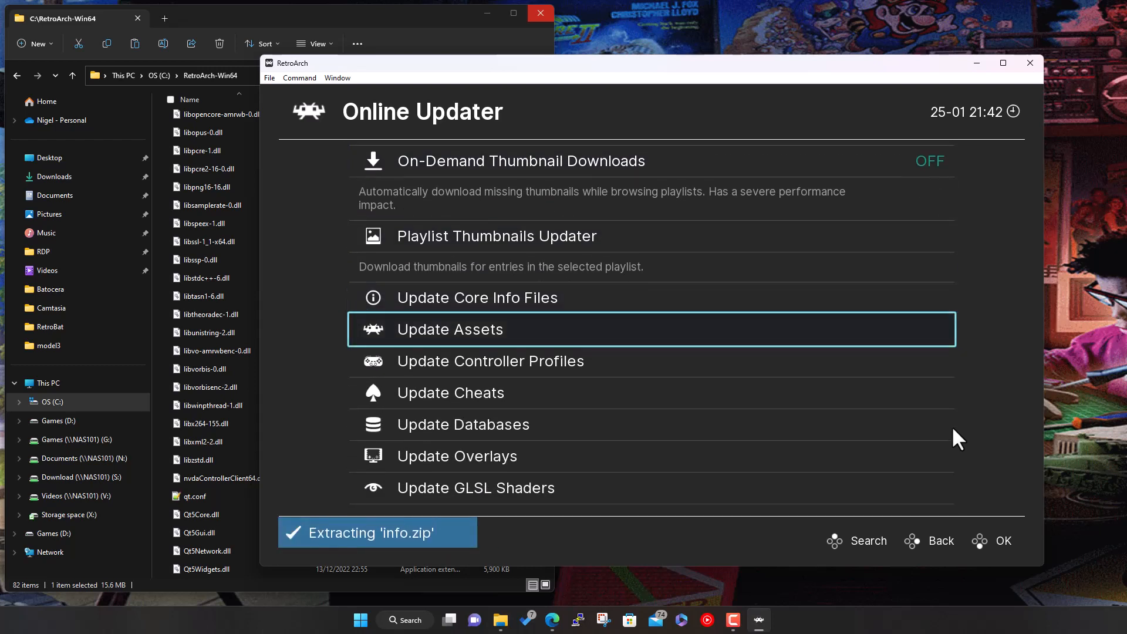
key("Return")
key("Down")
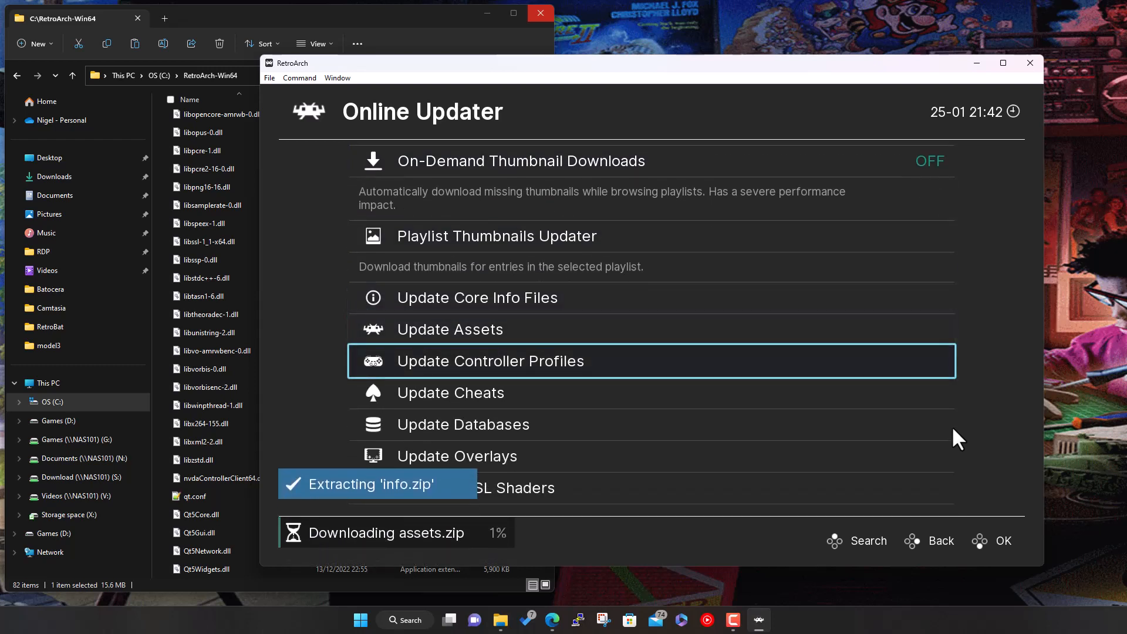
key("Return")
key("Down")
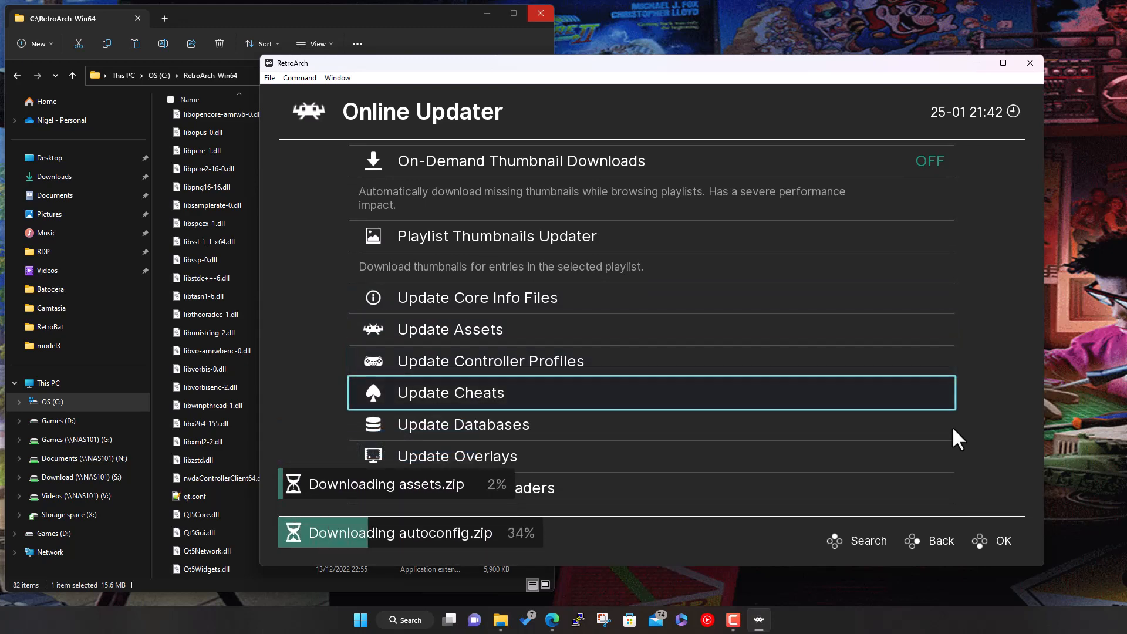
key("Down")
key("Return")
key("Down")
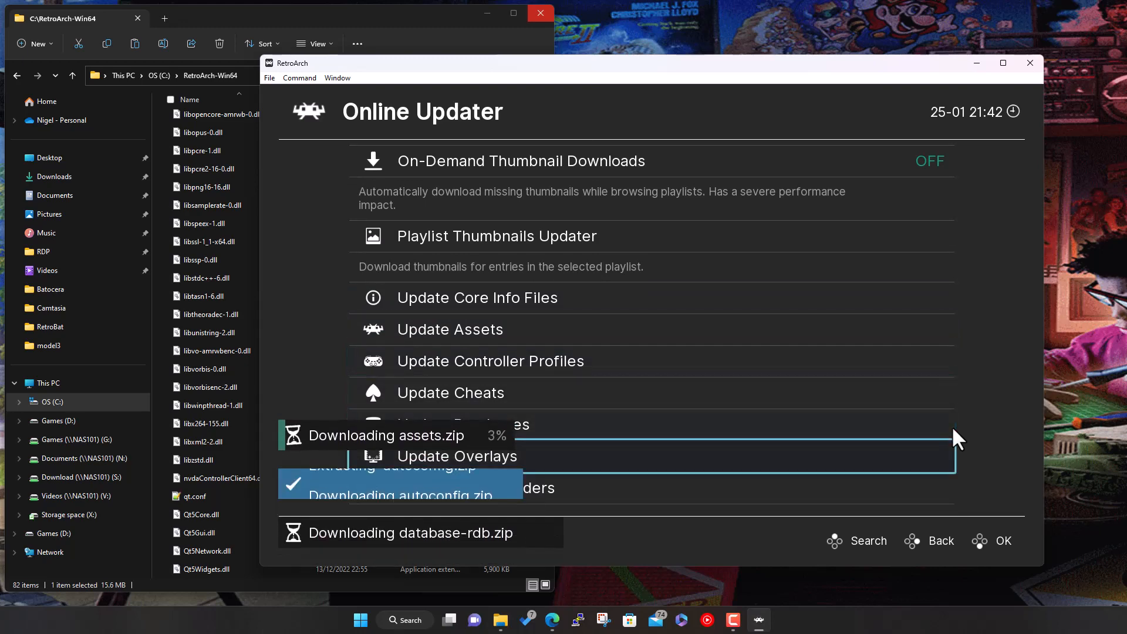
key("Down")
key("Down")
key("Up")
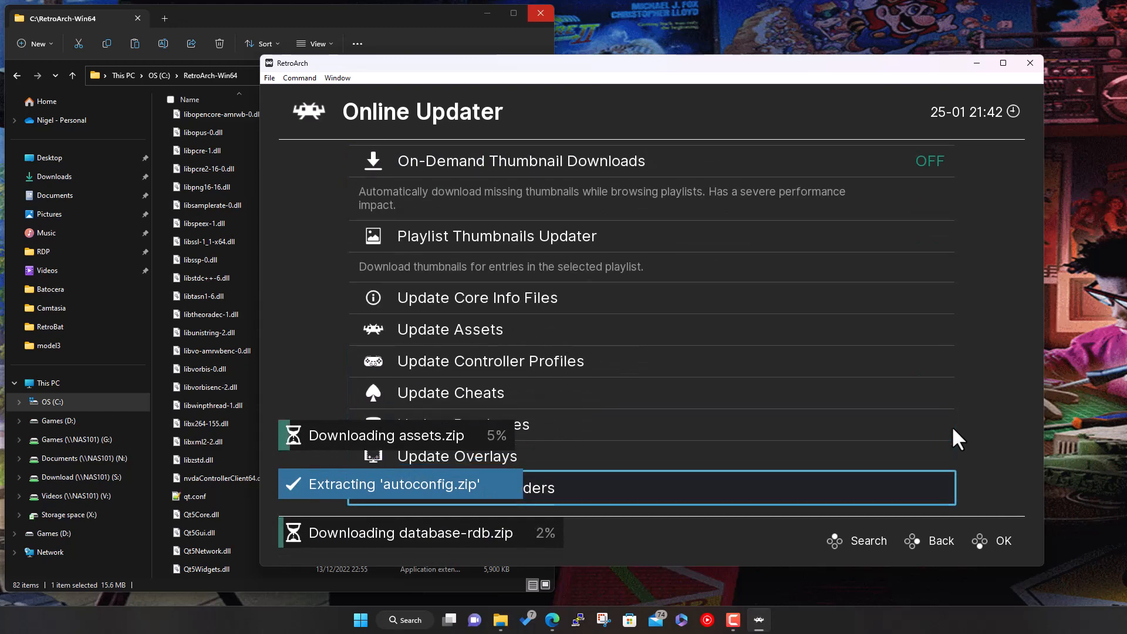
key("Up")
key("Down")
key("Up")
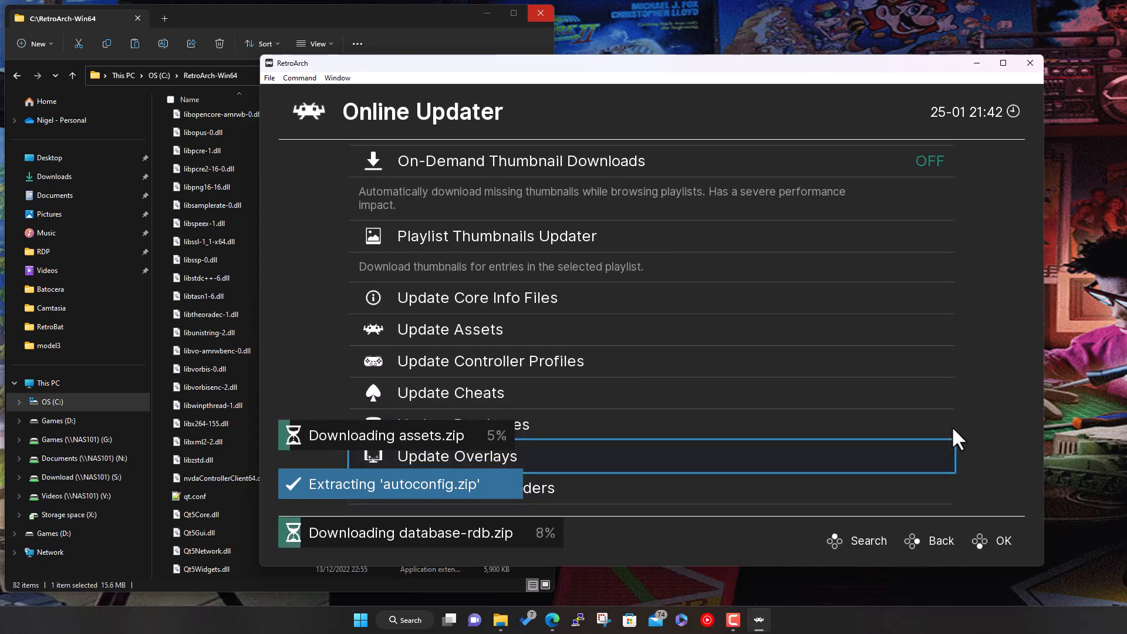
key("Up")
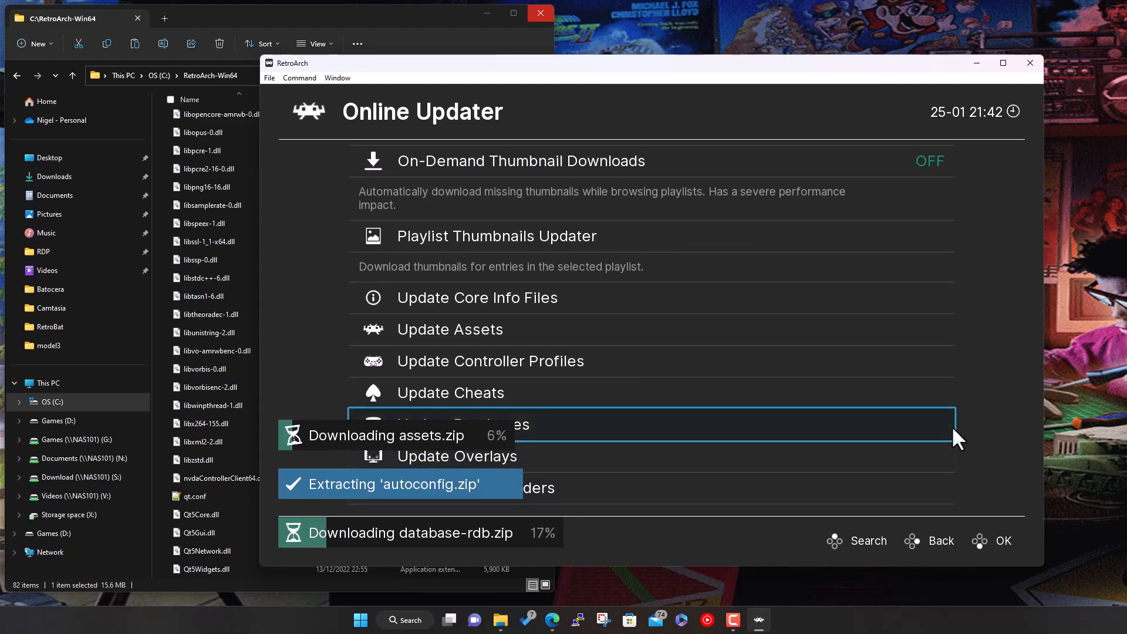
key("Up")
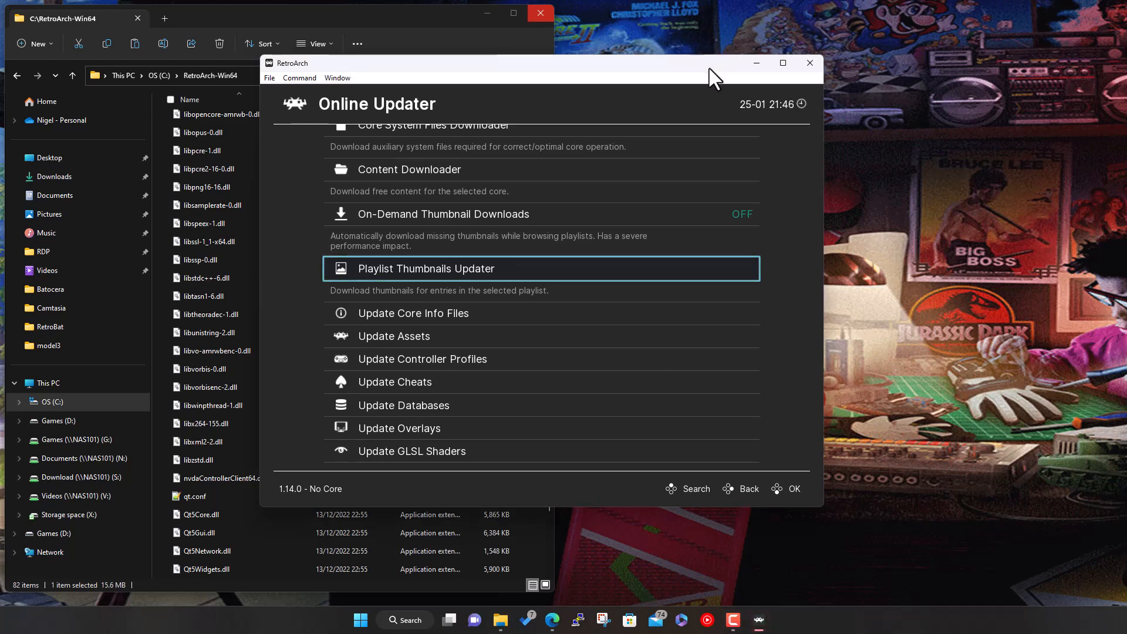
key("Down")
key("Up")
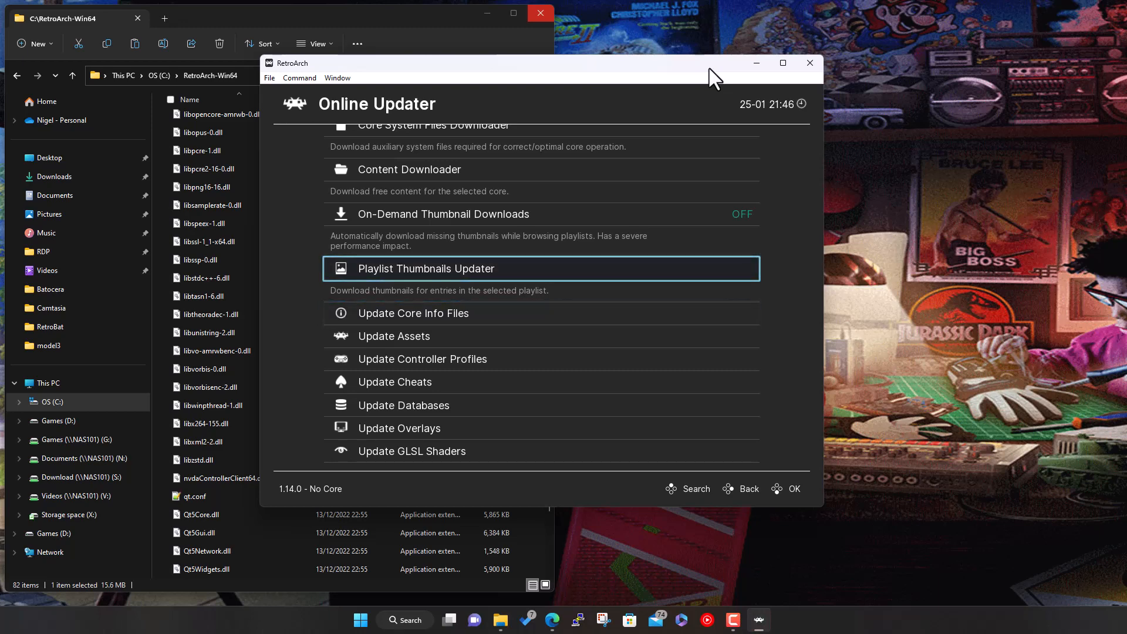
Step: Return to the Main Menu and look through the sidebar sections from Settings to Import Content
key("BackSpace")
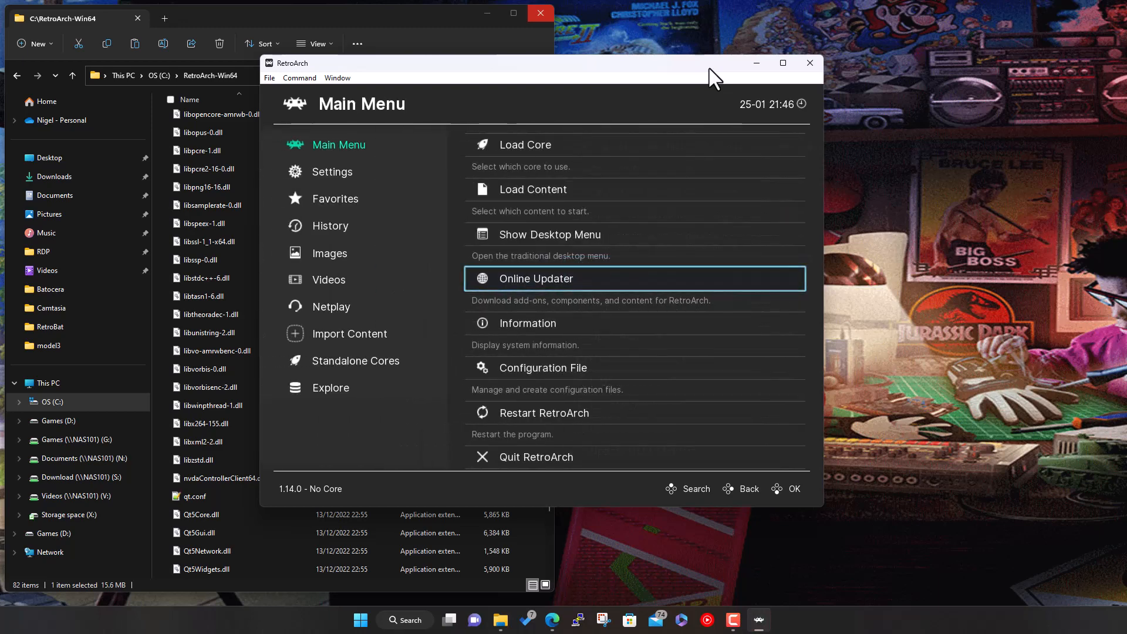
key("Up")
key("Up")
key("Up")
key("Left")
key("Down")
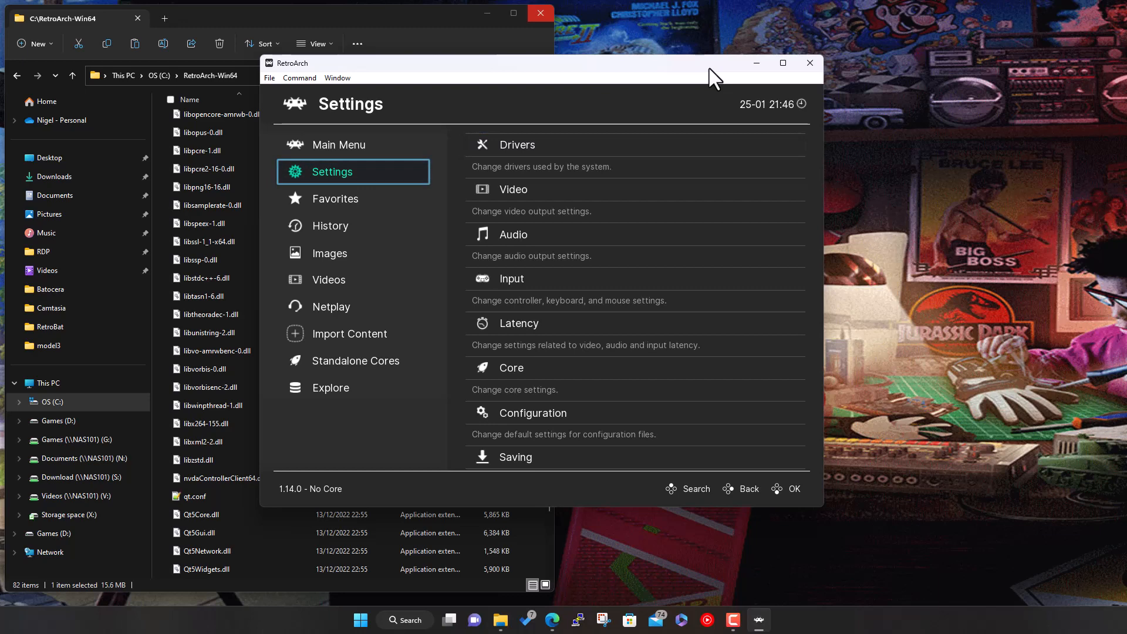
key("Down")
key("Down")
key("Down")
key("Down")
key("Down")
key("Down")
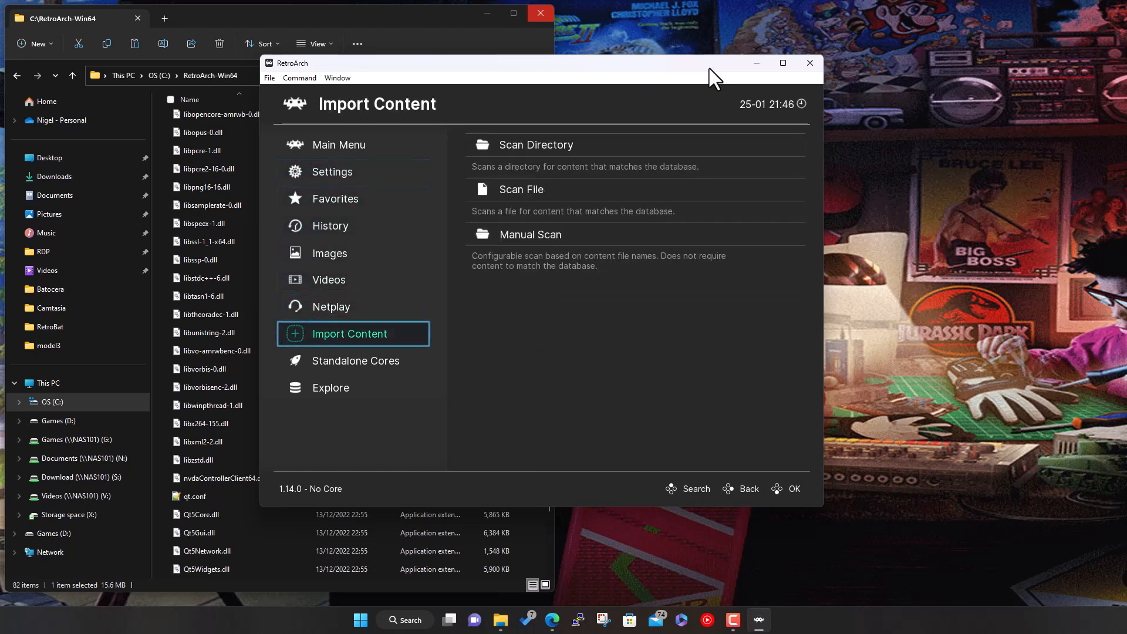
key("Up")
key("Up")
key("Up")
key("Up")
key("Up")
key("Up")
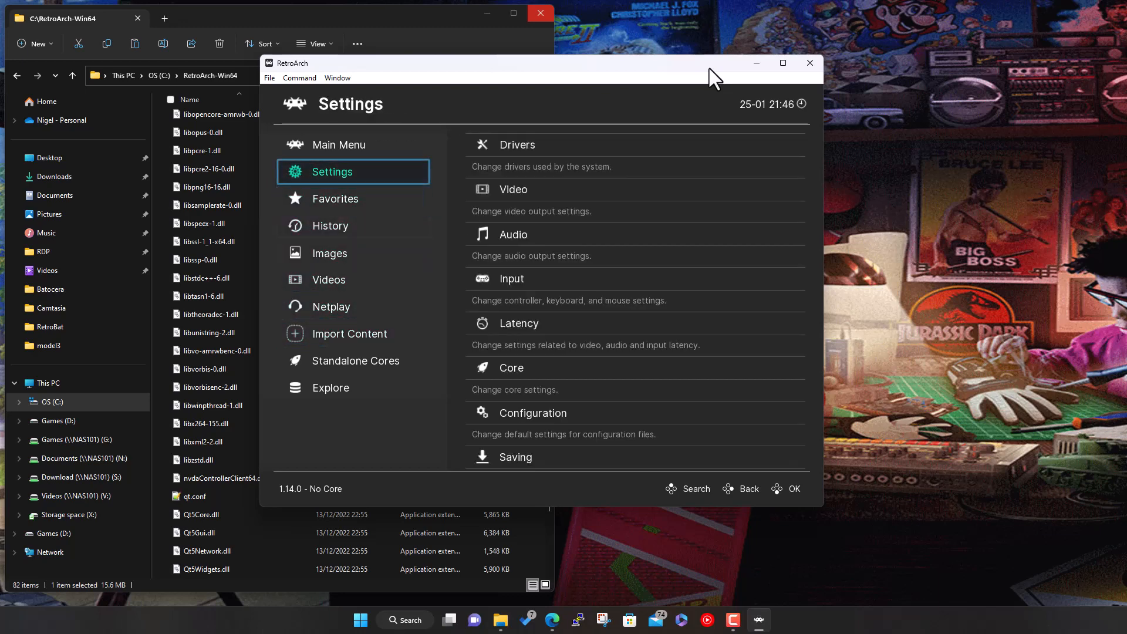
key("Up")
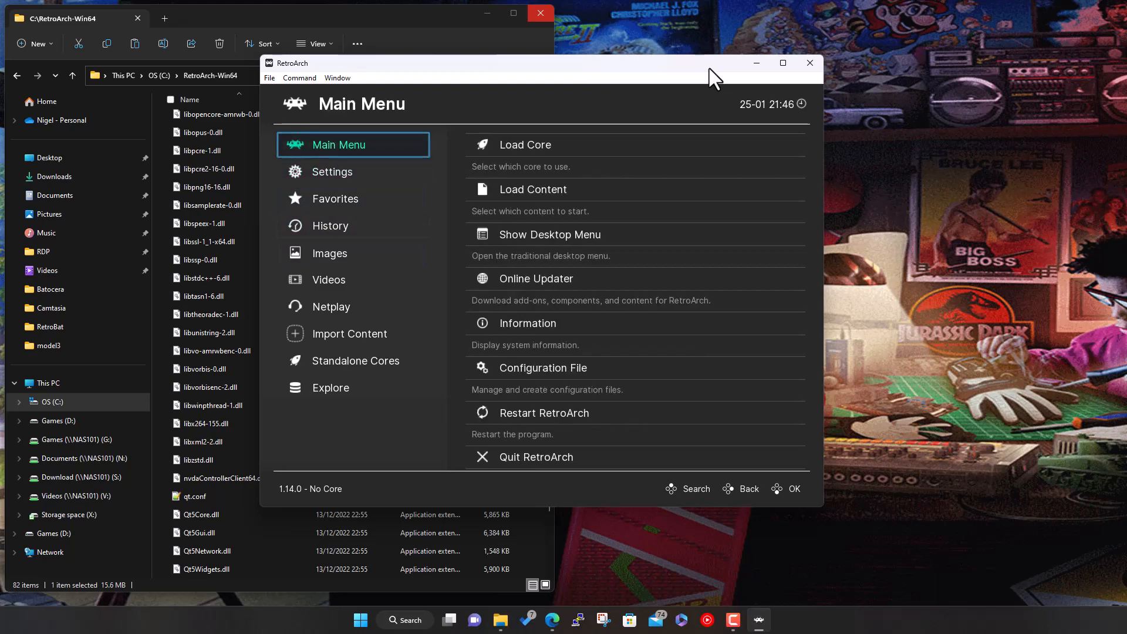
Step: Open the User Interface settings
key("Down")
key("Right")
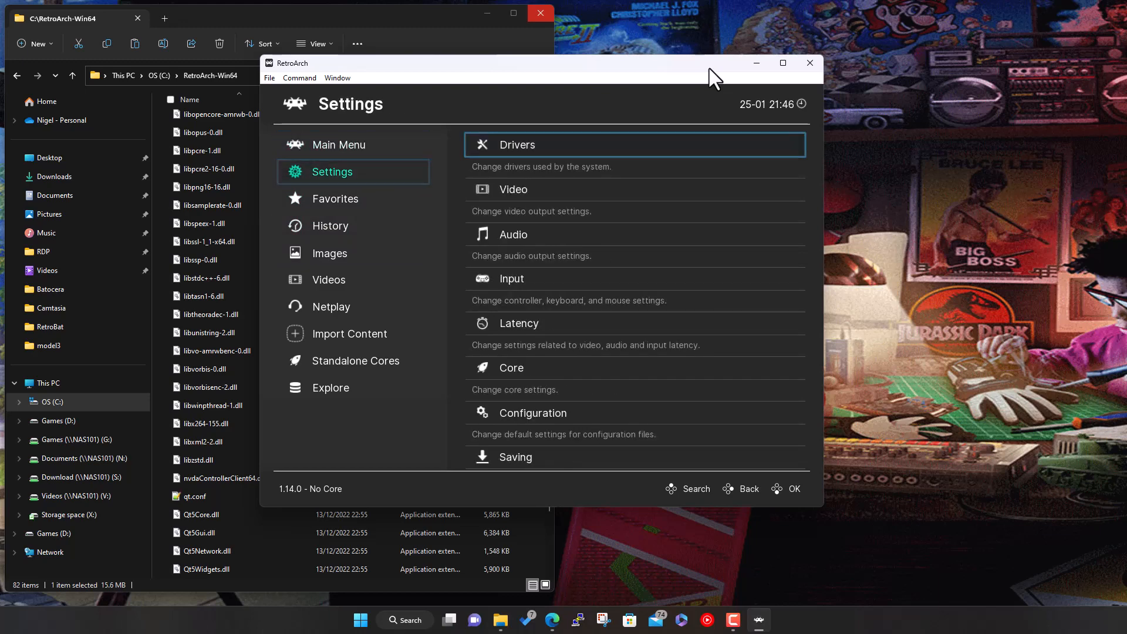
key("Down")
key("Down")
key("Down")
key("Down")
key("Down")
key("Down")
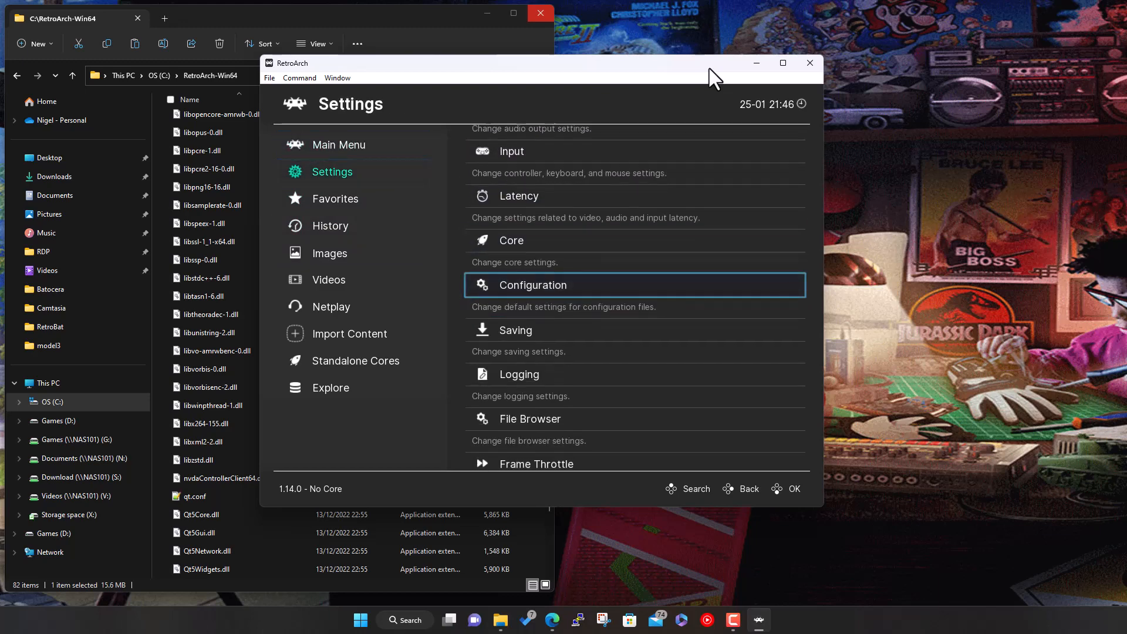
key("Down")
key("Down")
key("Down")
key("Down")
key("Down")
key("Down")
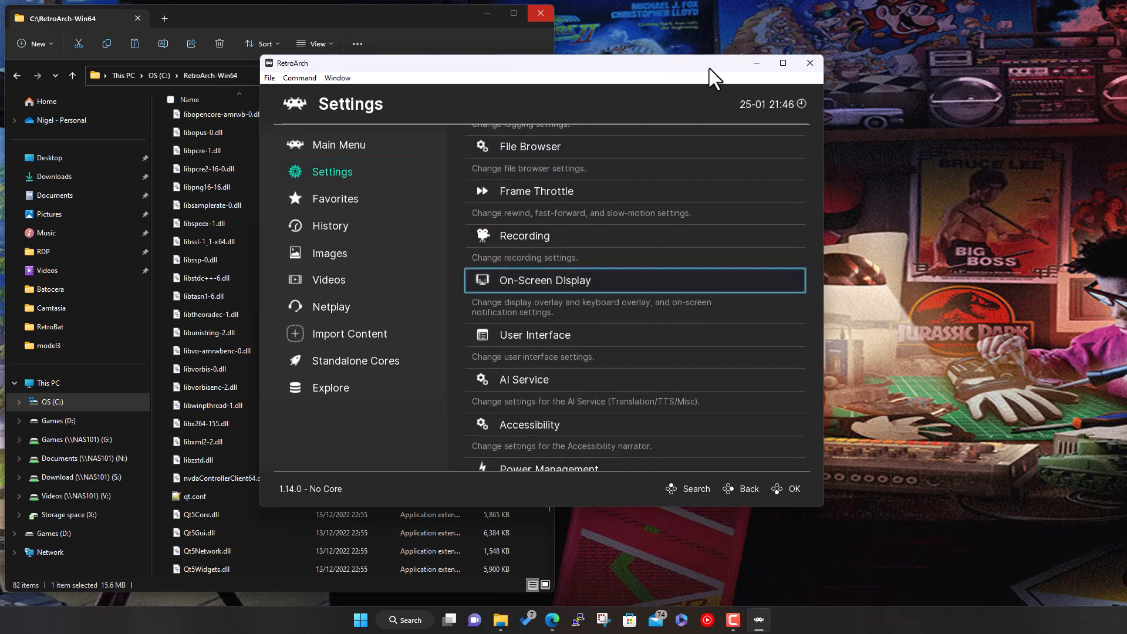
key("Return")
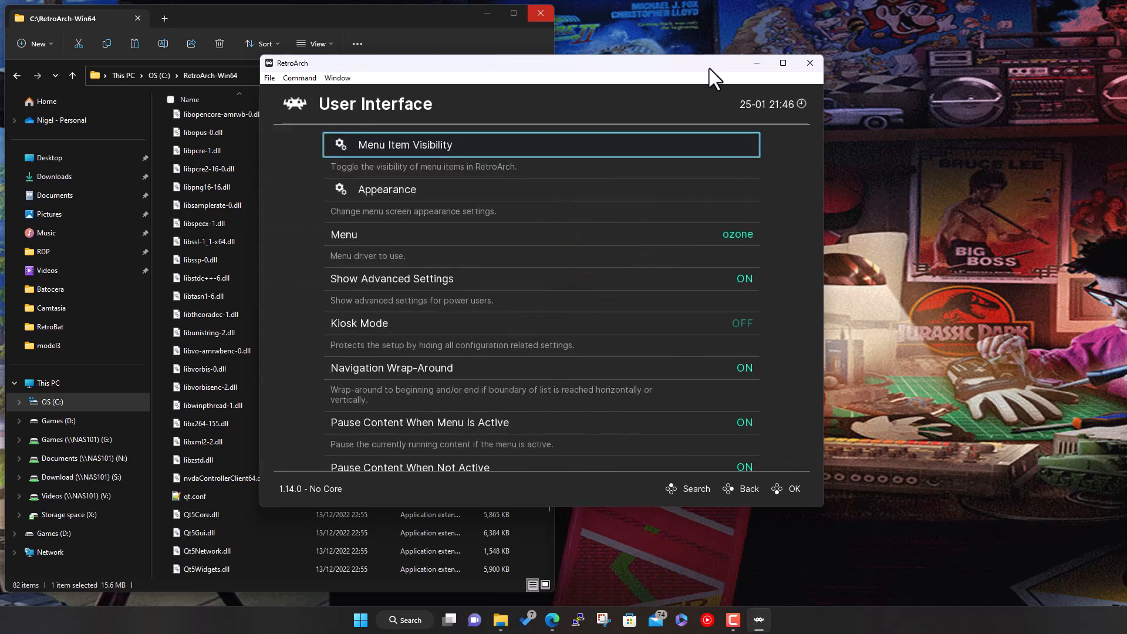
Step: Set the menu driver to xmb in the User Interface settings
key("Down")
key("Down")
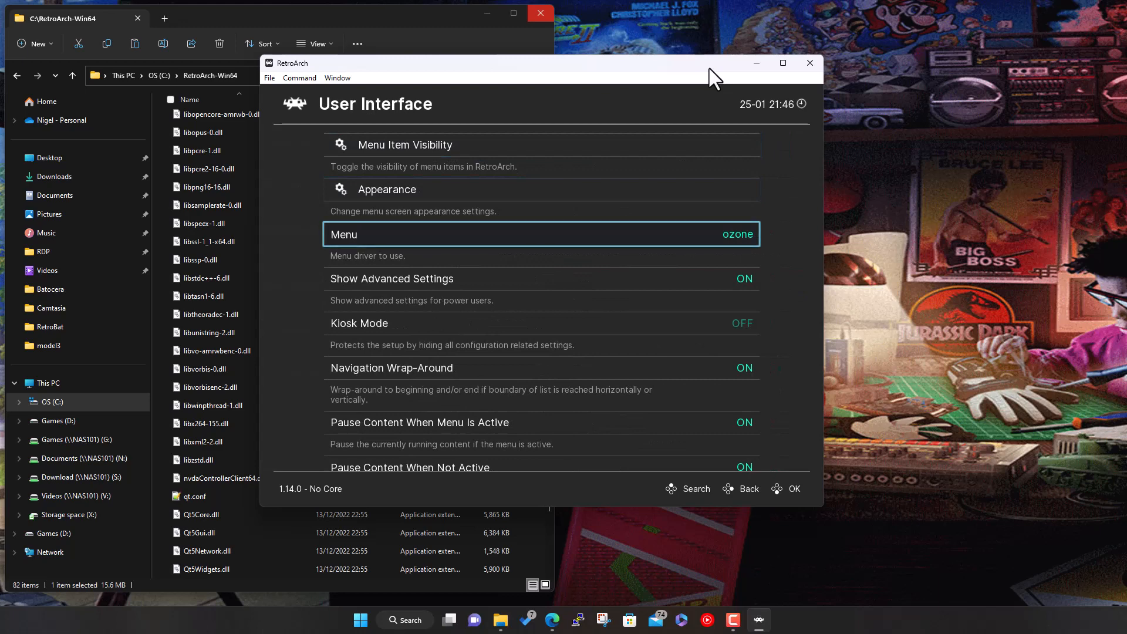
key("Return")
key("Down")
key("Down")
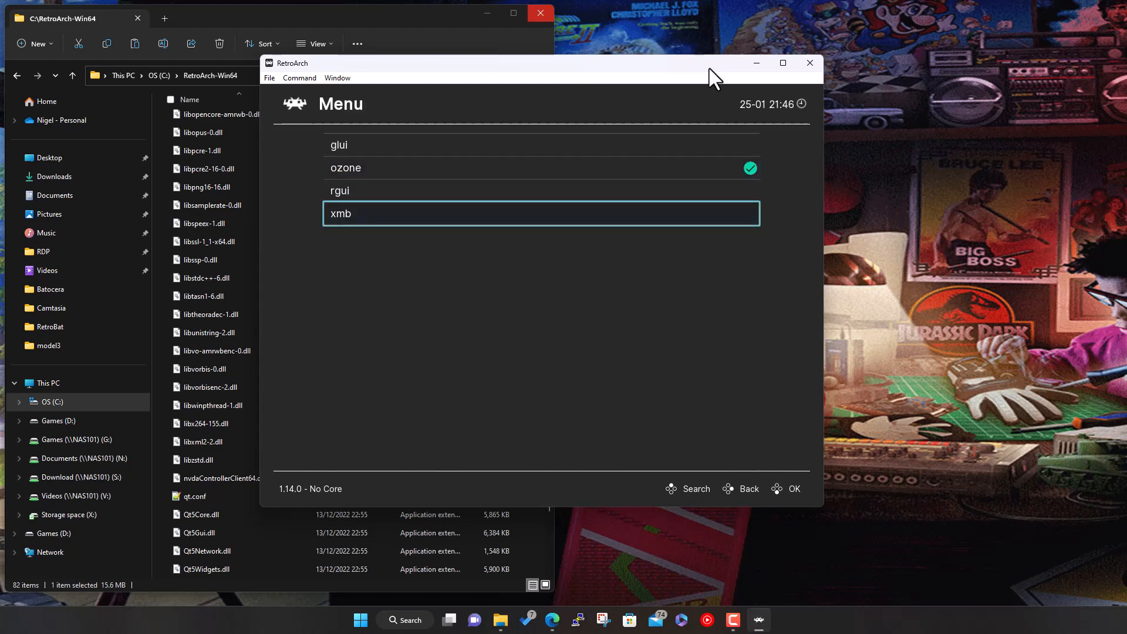
key("Return")
key("Up")
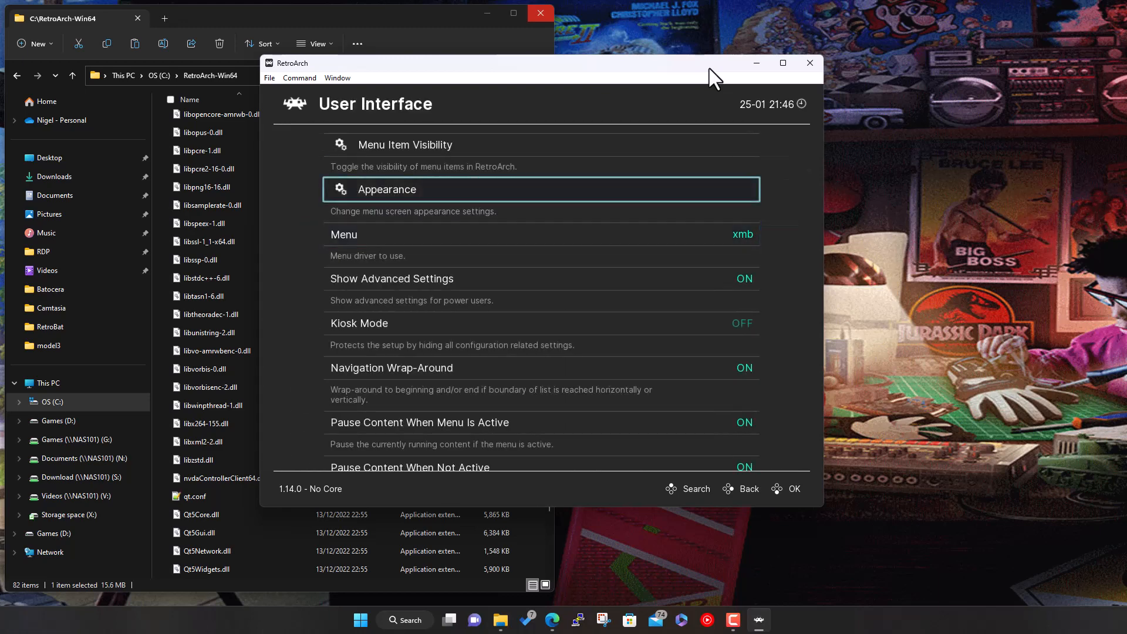
key("Up")
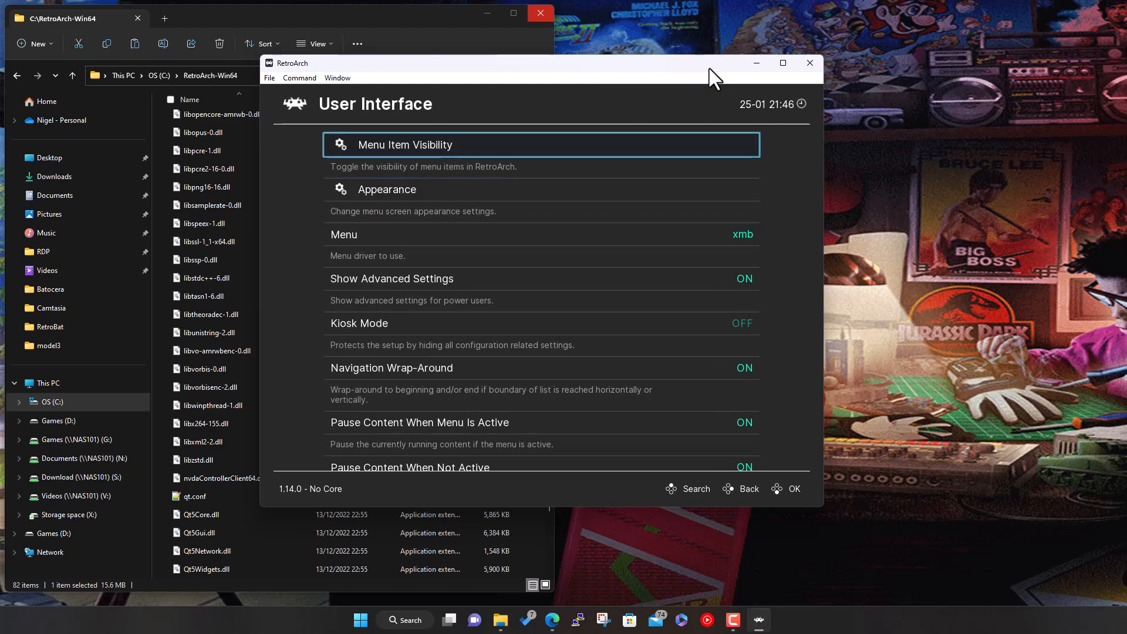
Step: Return to the Main Menu and restart RetroArch
key("Escape")
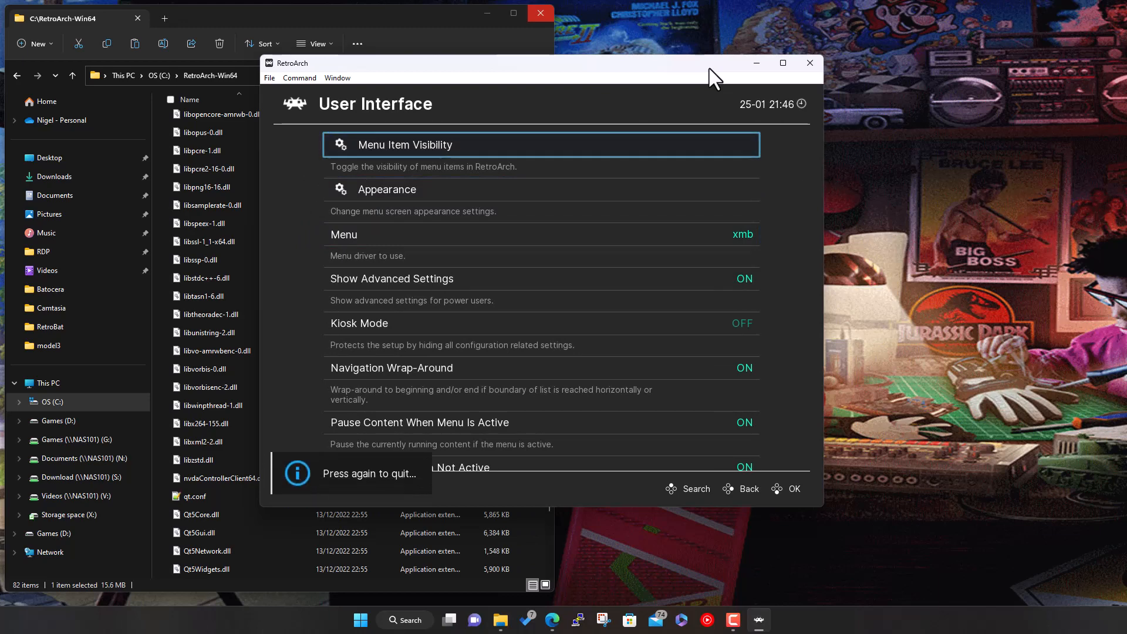
key("BackSpace")
key("Left")
key("Down")
key("Down")
key("Down")
key("Down")
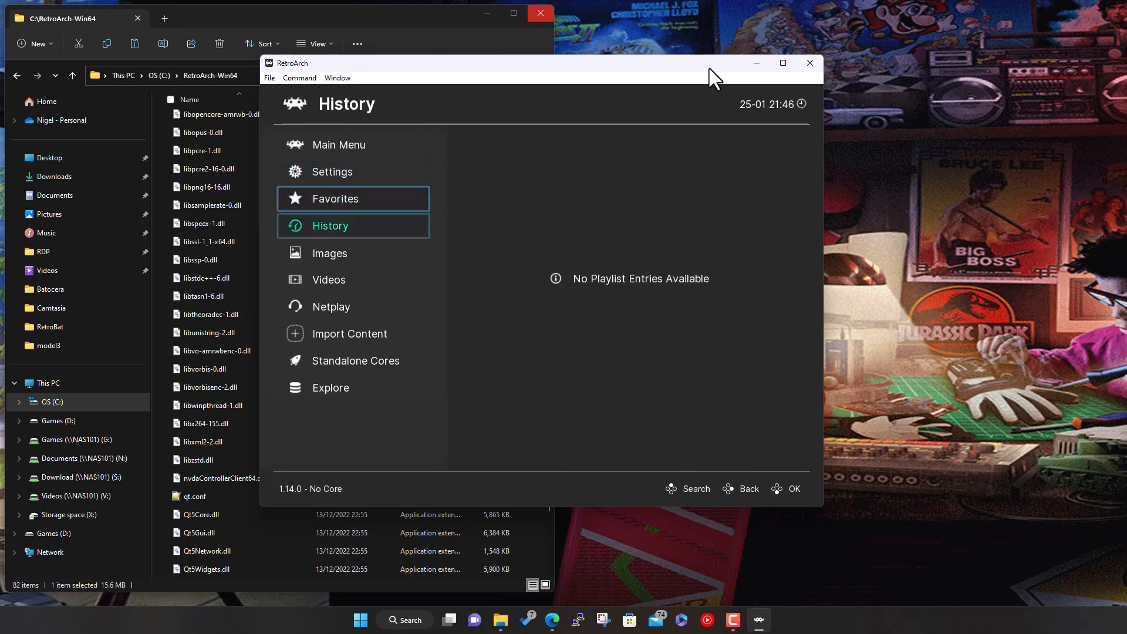
key("Up")
key("Up")
key("Up")
key("Up")
key("Up")
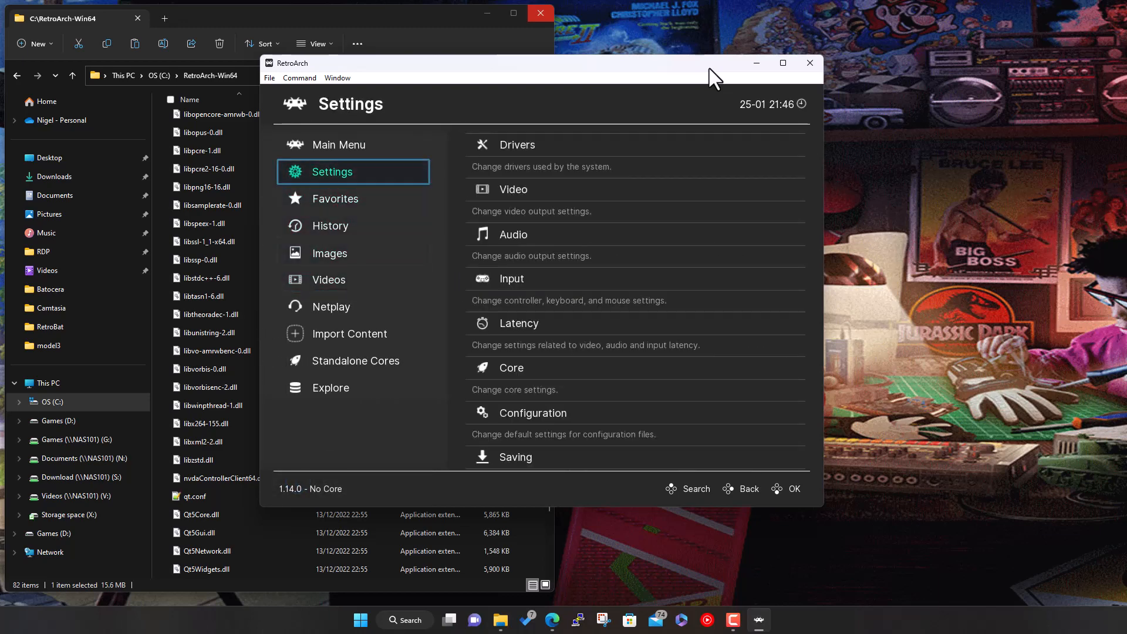
key("Right")
key("Up")
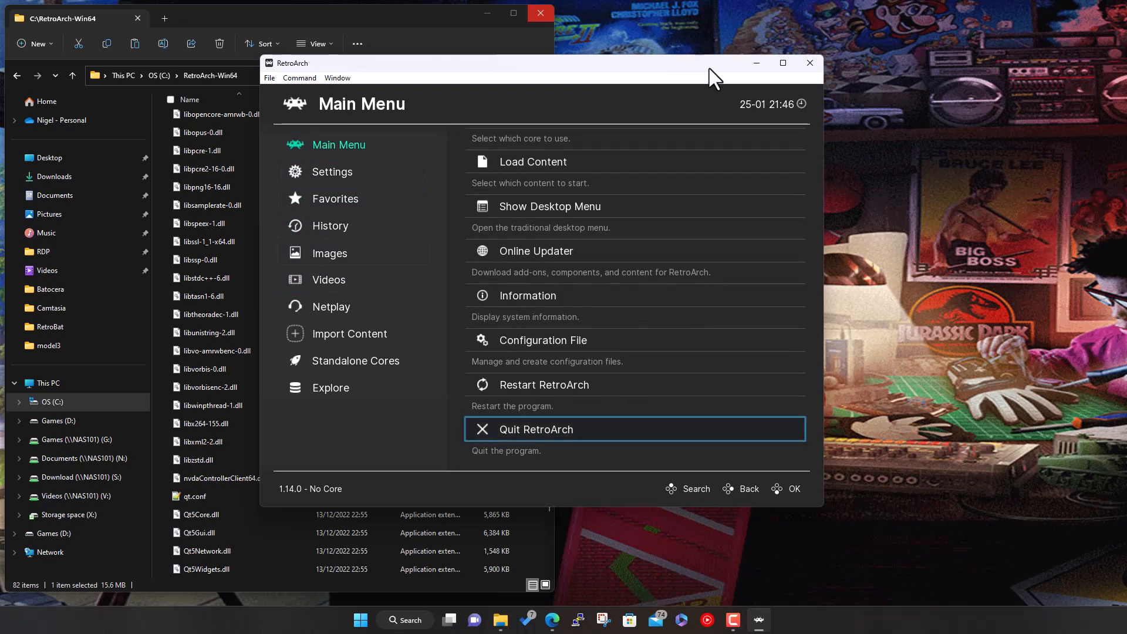
key("Up")
key("Return")
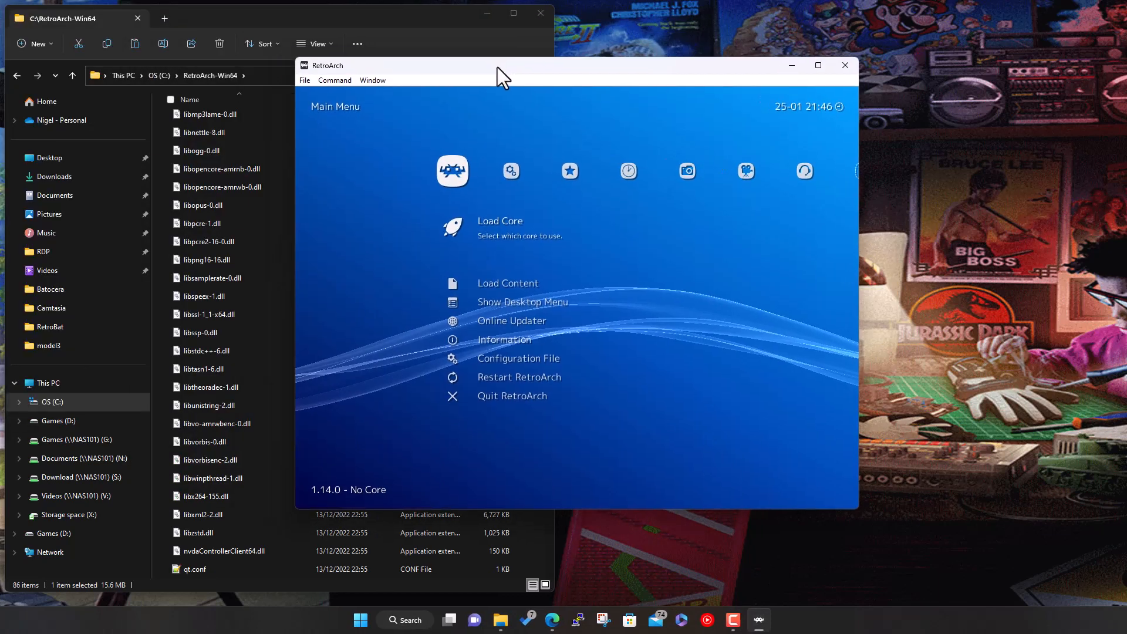
key("Down")
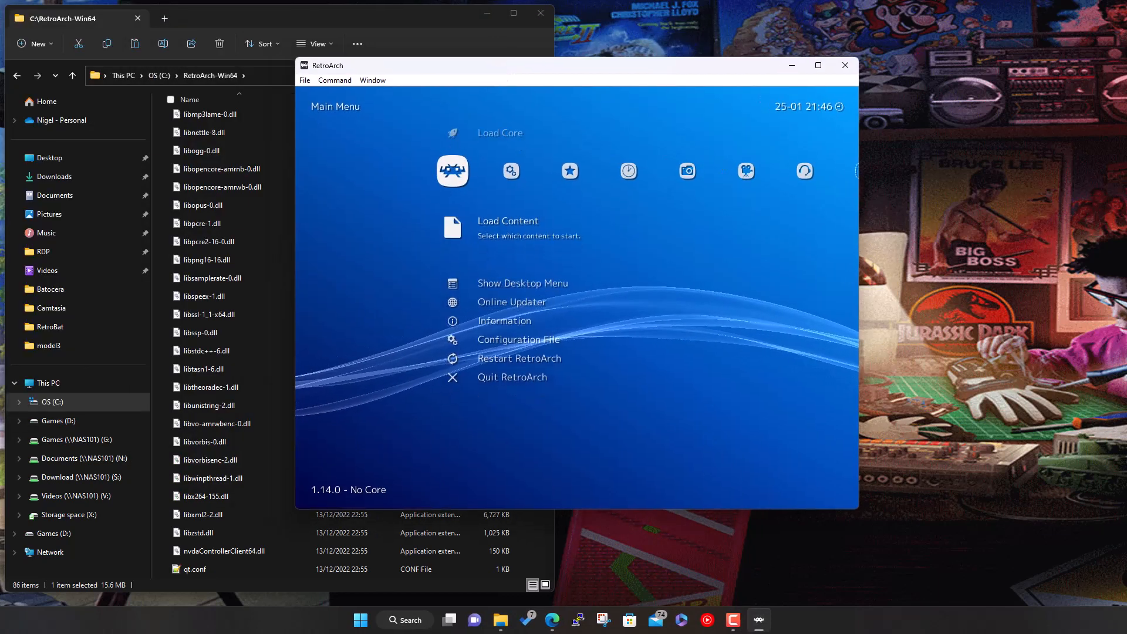
key("Up")
key("Right")
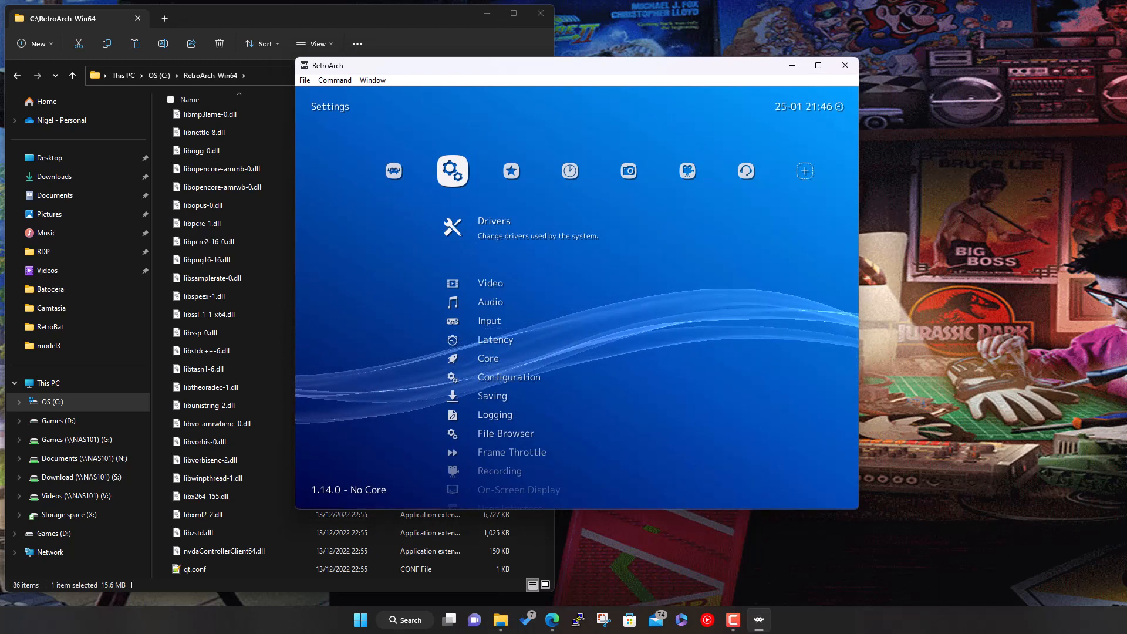
Step: Switch to the File Explorer window showing C:\Demo, open the megadrive folder and look through its contents
mouse_move(504, 624)
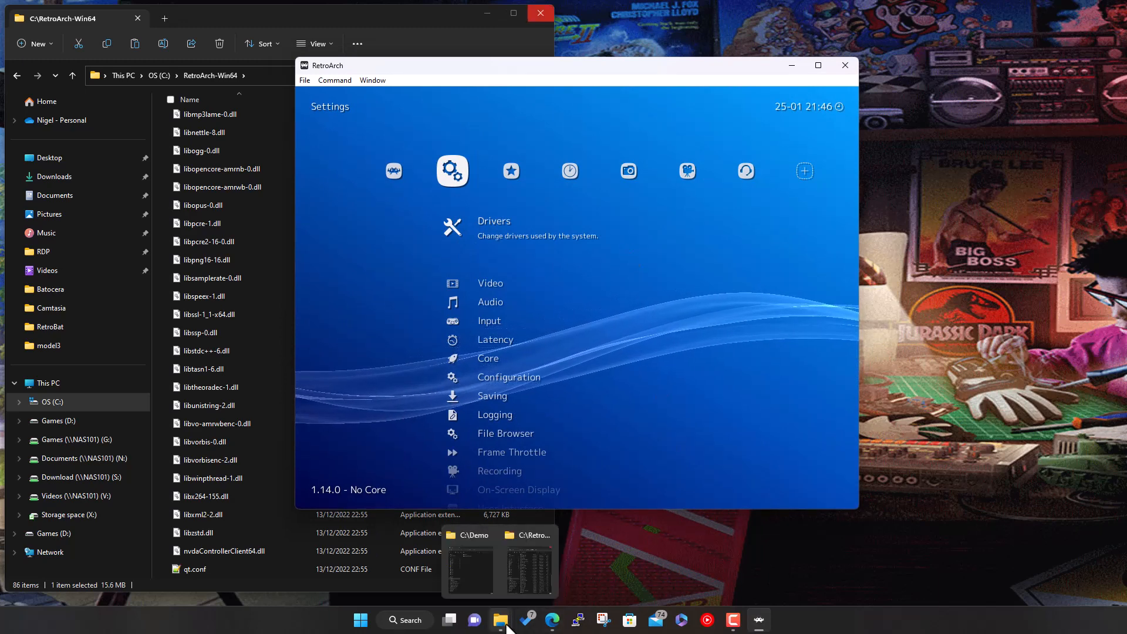
left_click(481, 583)
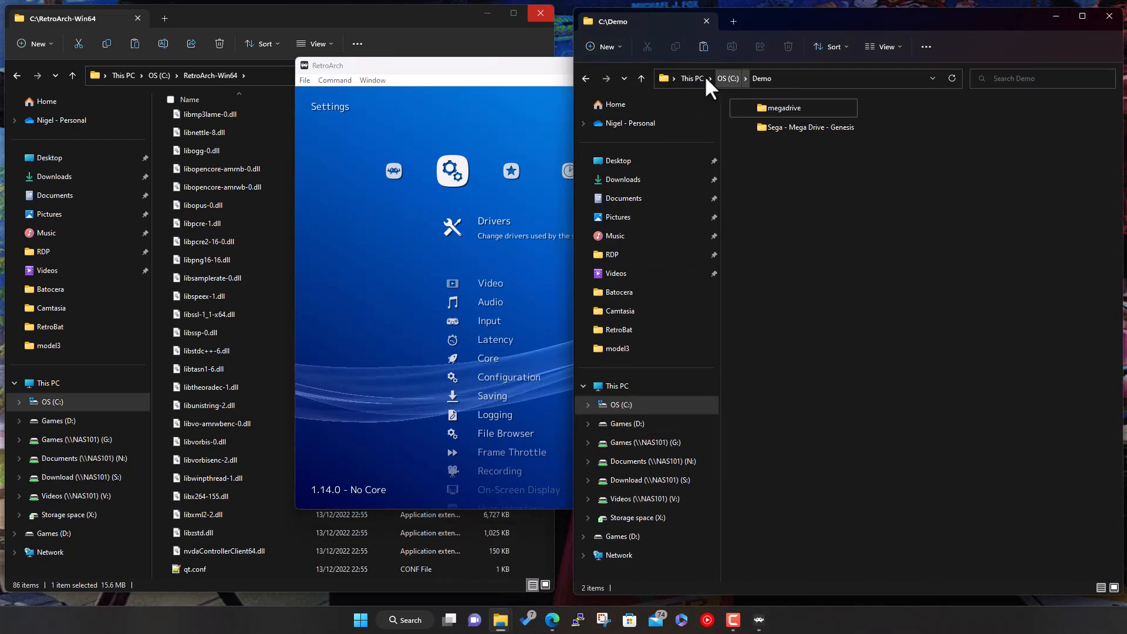
double_click(786, 108)
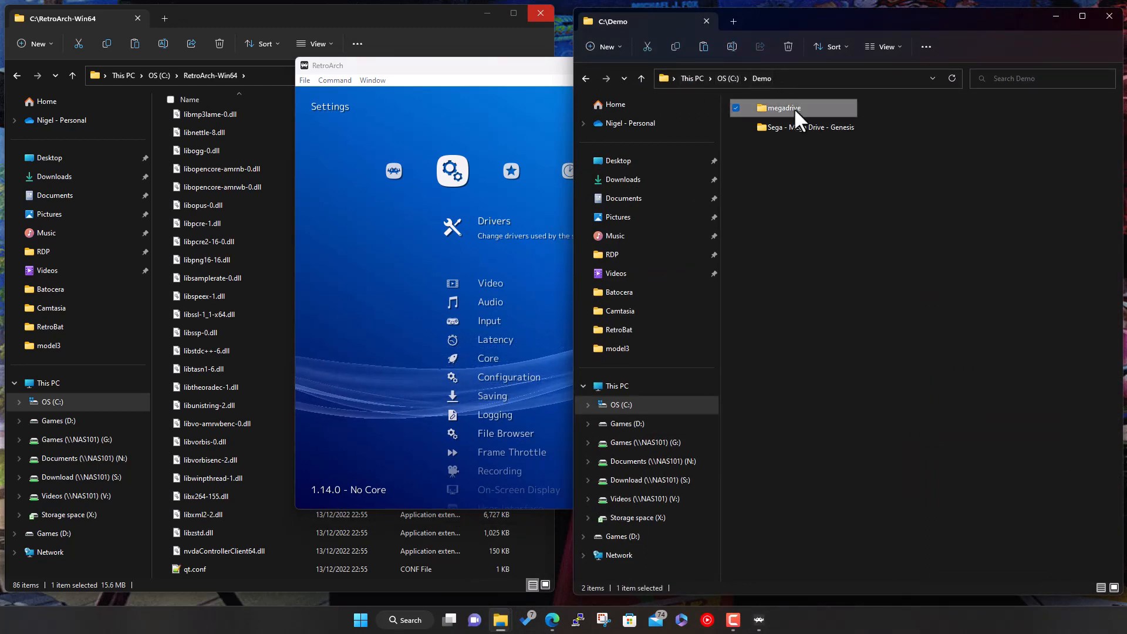
scroll(813, 265, "down", 7)
scroll(806, 276, "down", 15)
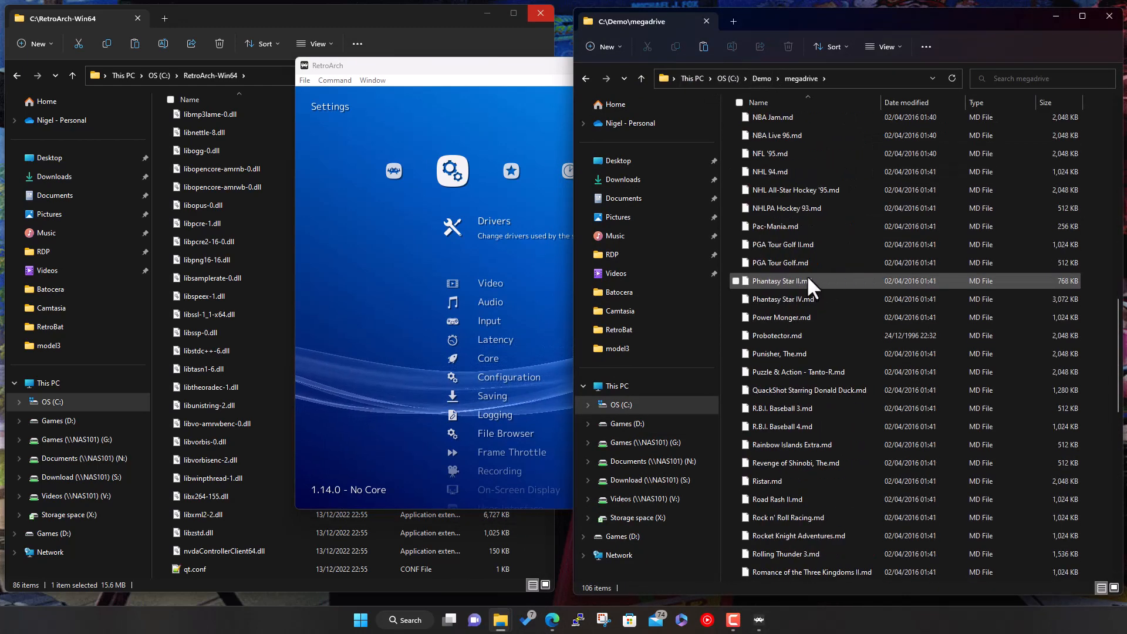
scroll(808, 275, "up", 17)
scroll(834, 337, "up", 6)
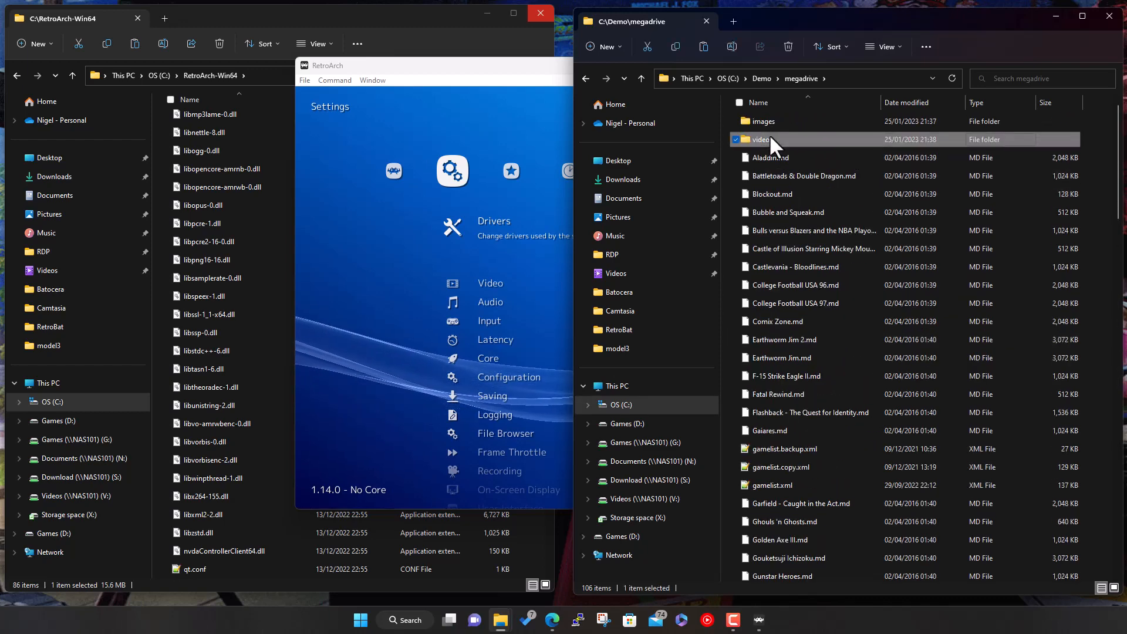
Step: Delete the images and videos folders from the megadrive folder
left_click(809, 125)
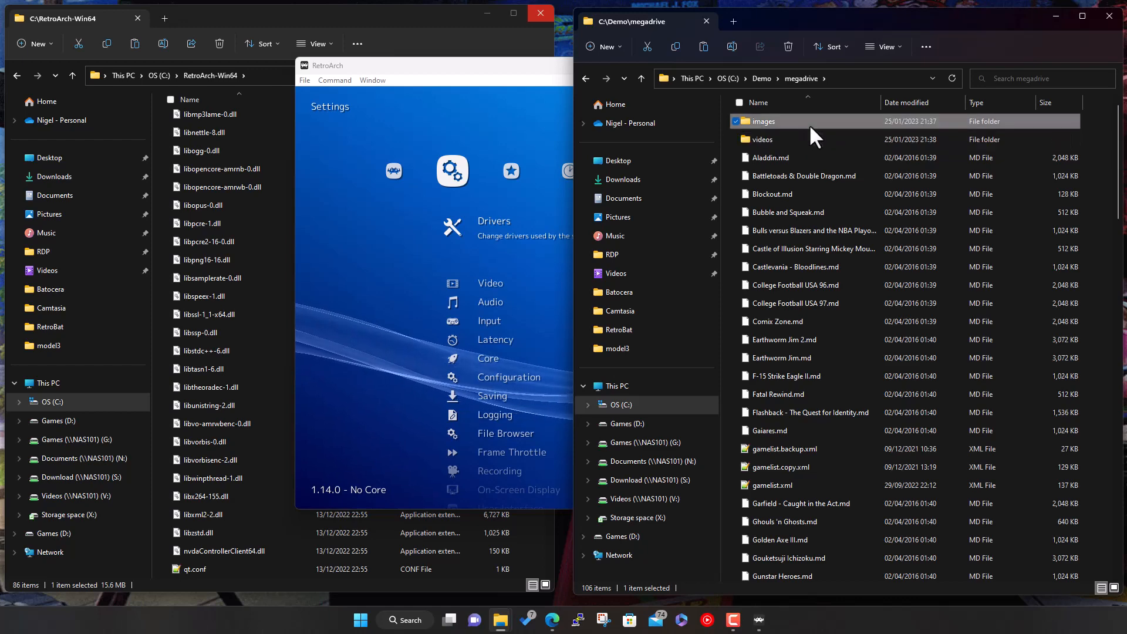
key("shift+Down")
key("Delete")
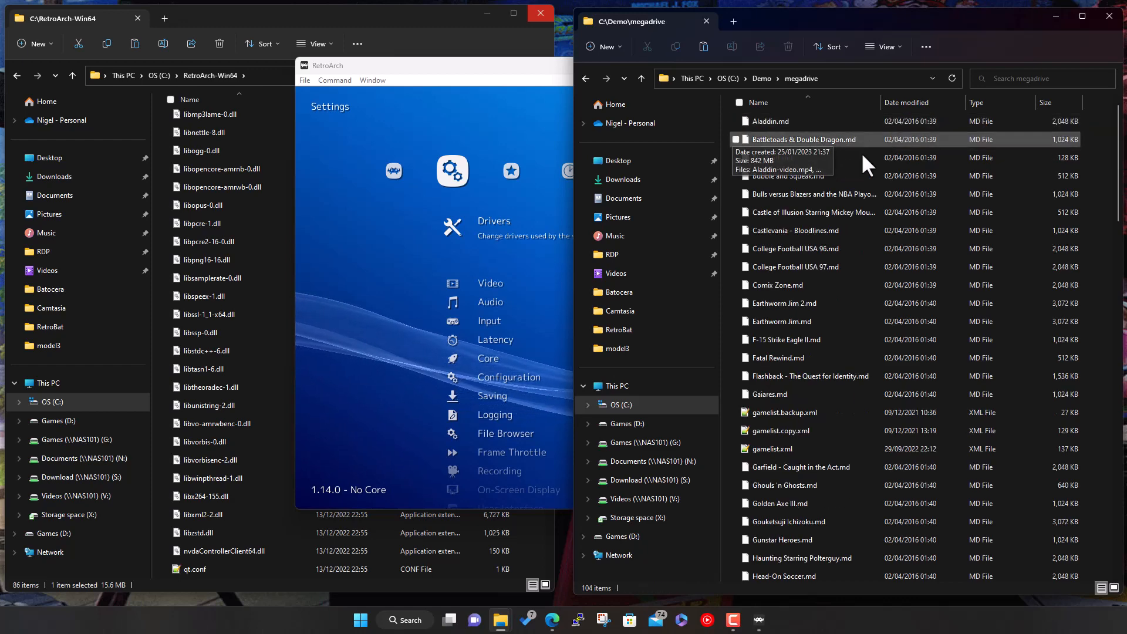
Step: Delete gamelist.backup.xml, gamelist.copy.xml and gamelist.xml from the megadrive folder, then check the remaining files
scroll(859, 379, "down", 2)
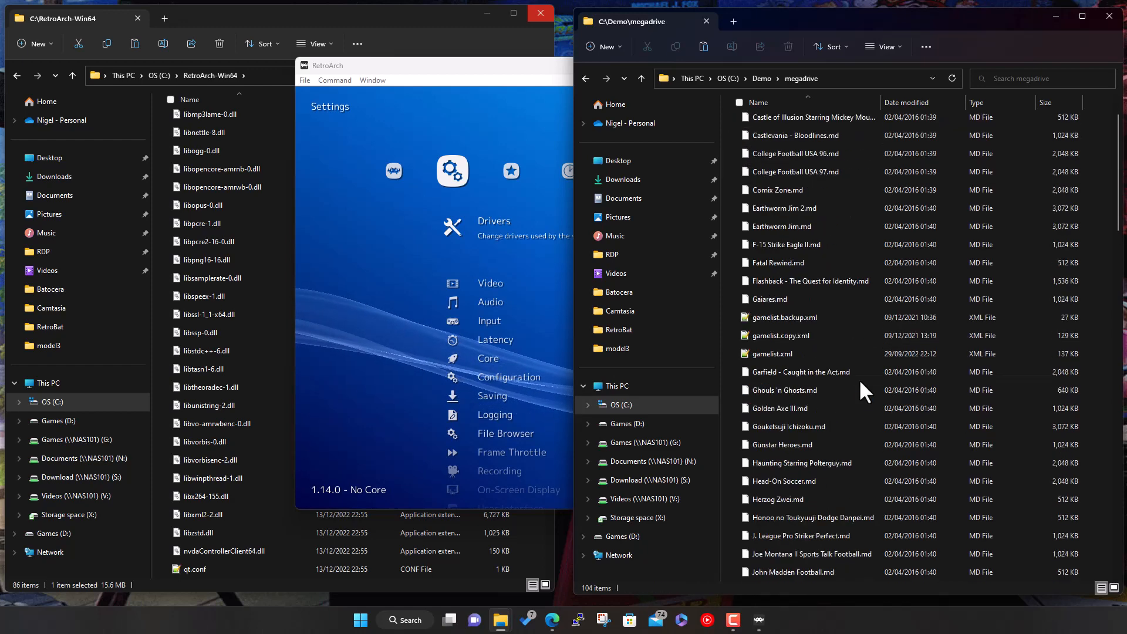
left_click(794, 357)
key("shift+Up")
key("shift+Up")
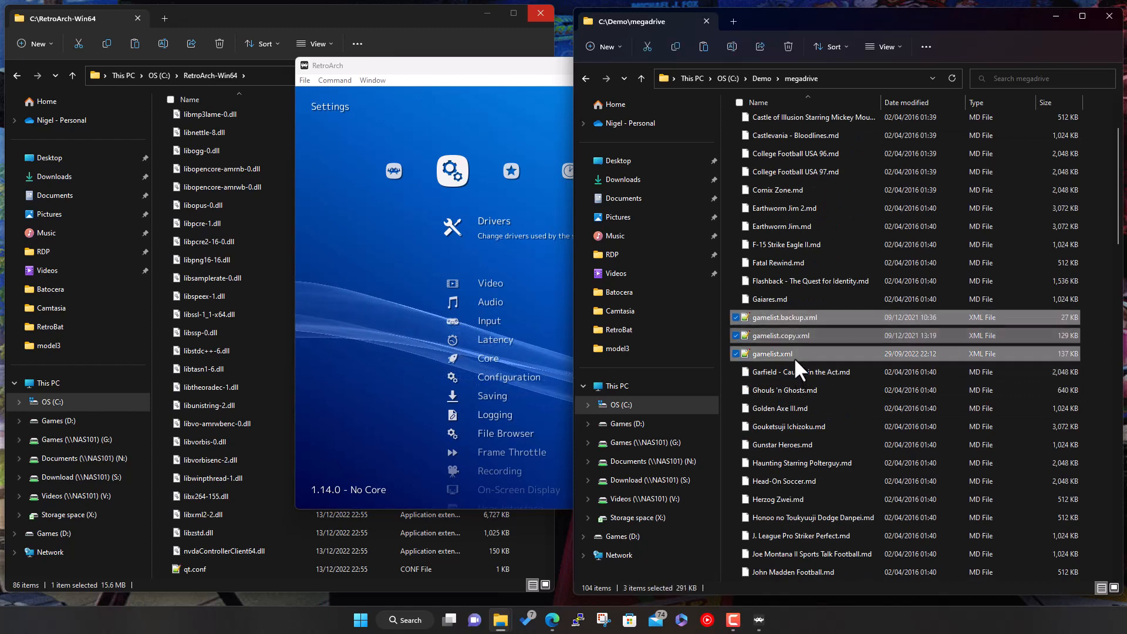
key("Delete")
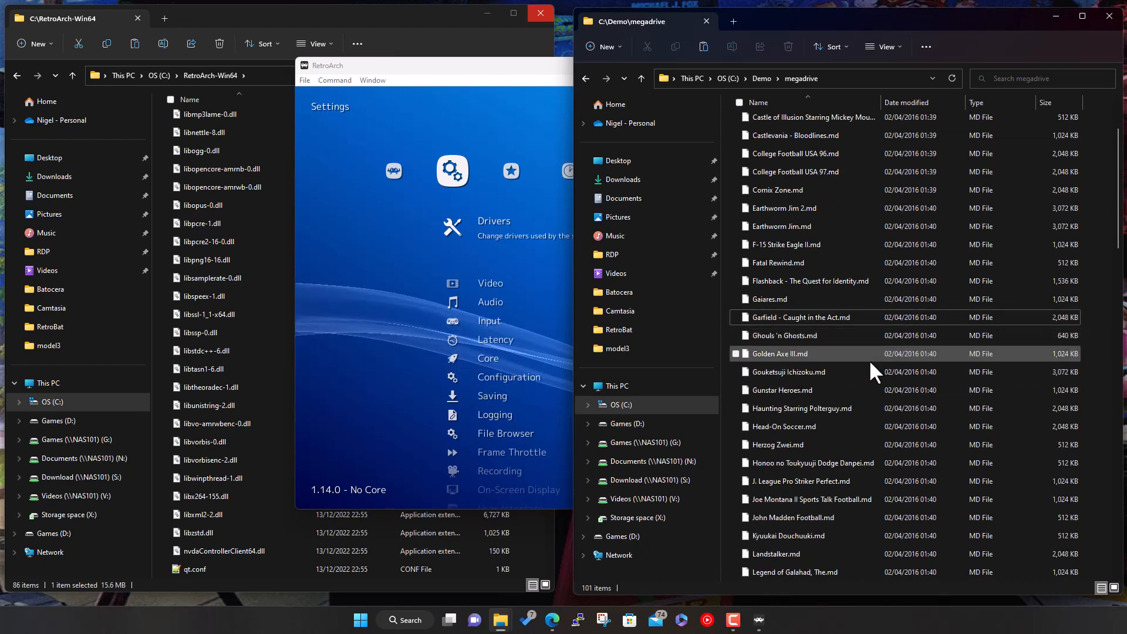
scroll(869, 361, "down", 15)
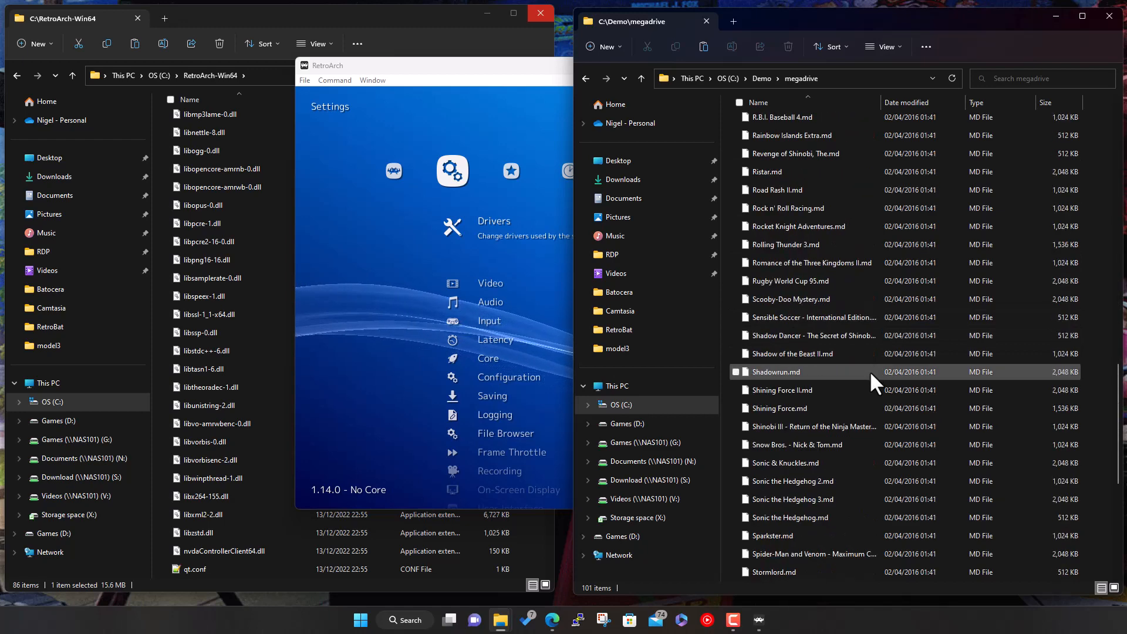
scroll(875, 399, "up", 17)
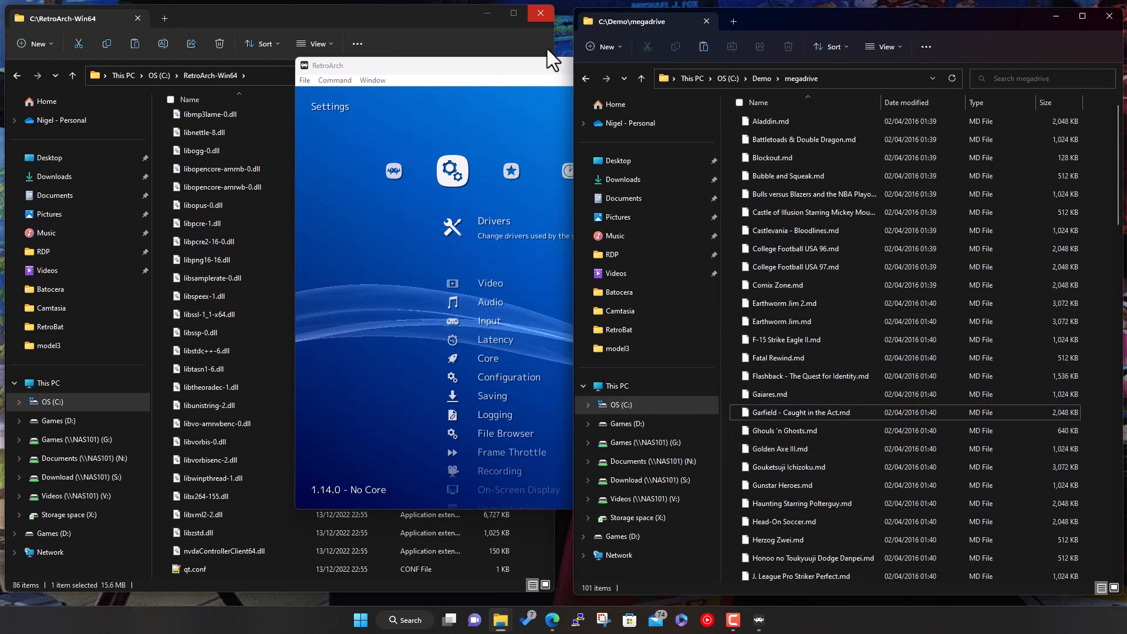
Step: Switch back to RetroArch and look over the Favorites, History and Images sections
left_click(499, 69)
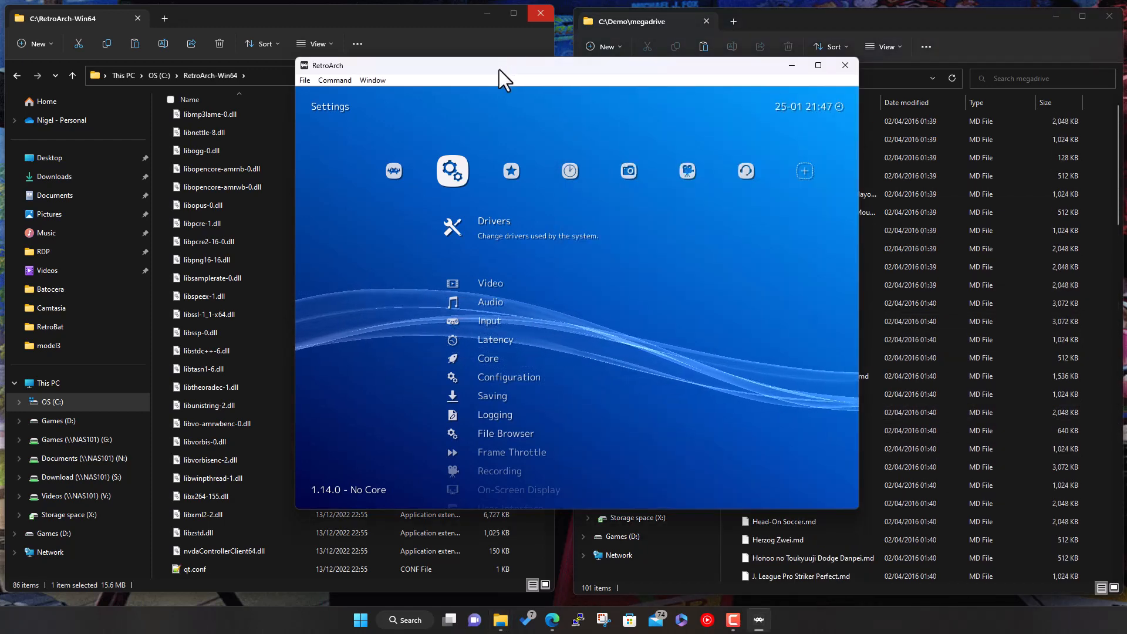
key("Right")
key("Right")
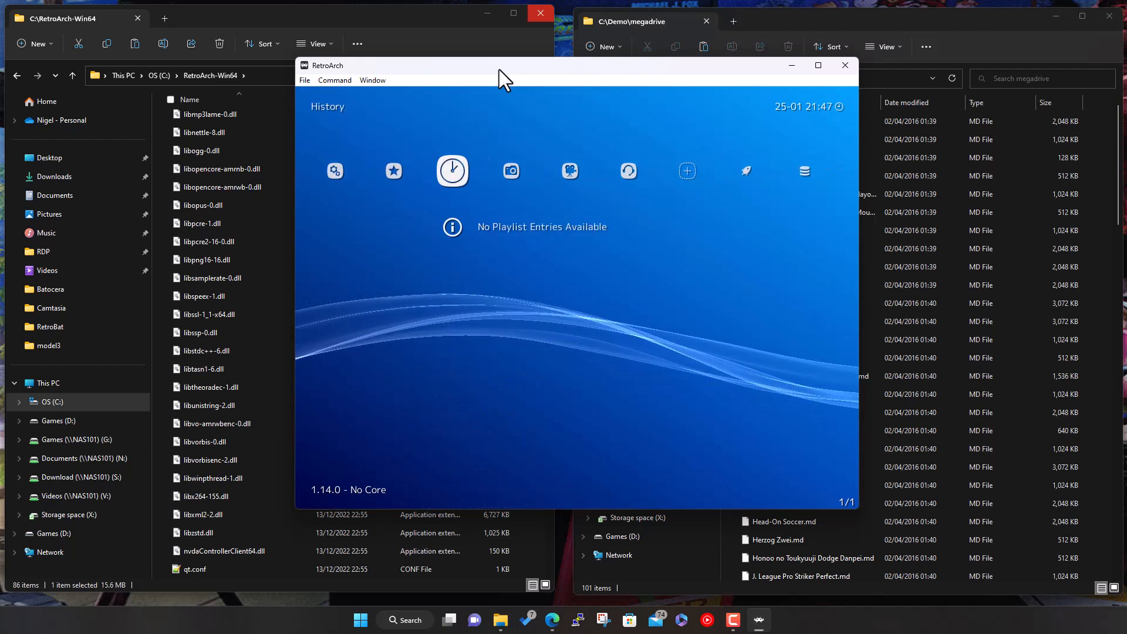
key("Right")
key("Left")
key("Left")
key("Left")
key("Left")
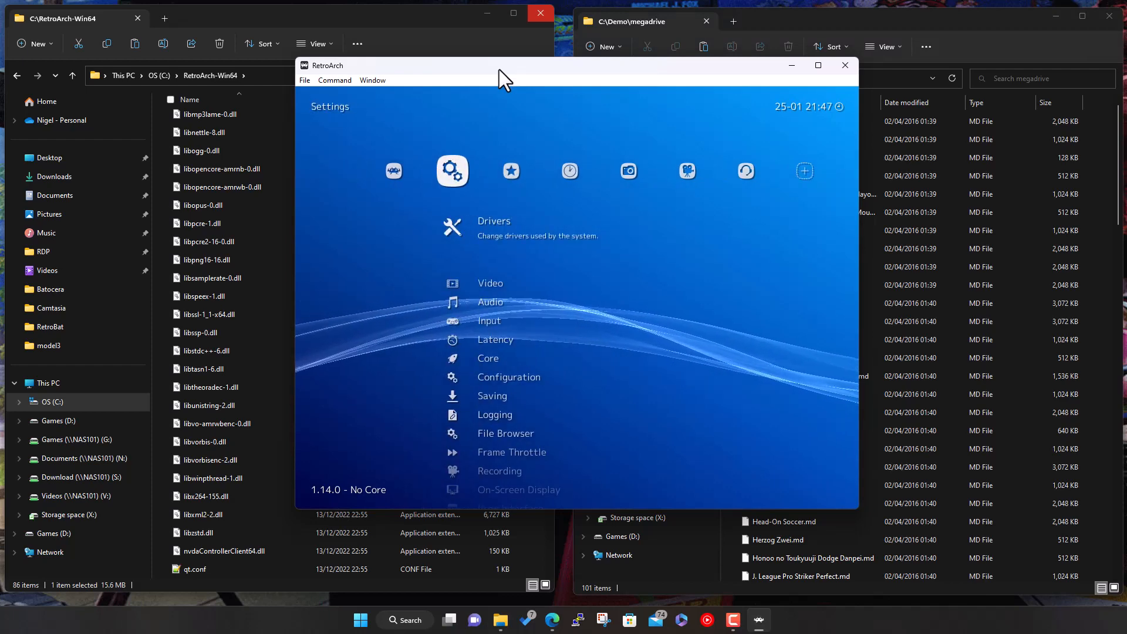
key("Right")
key("Right")
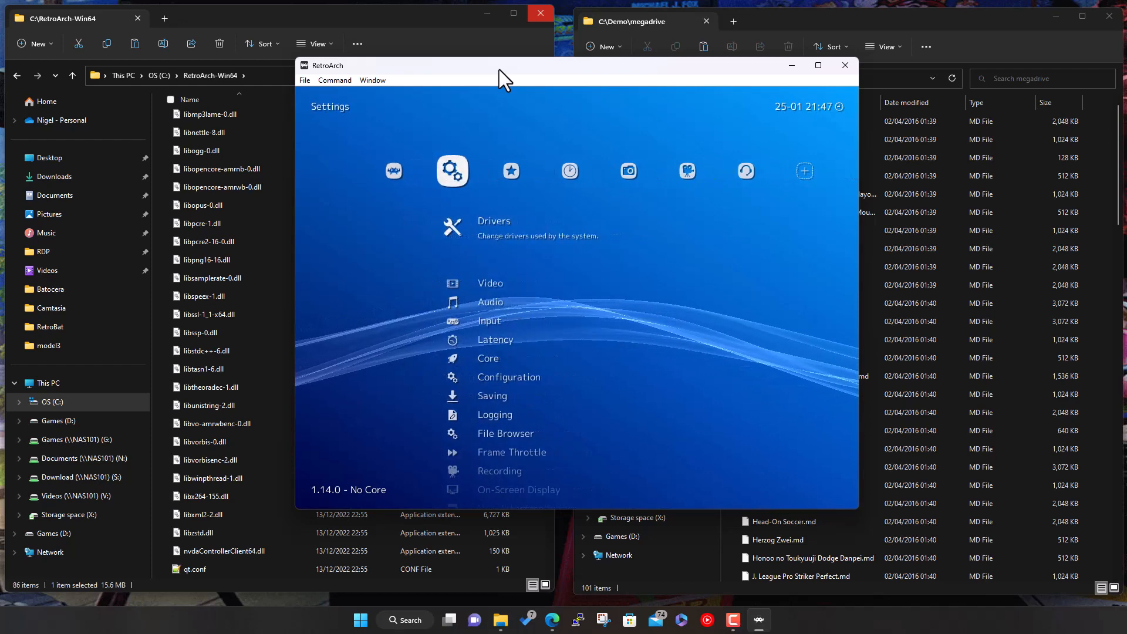
Step: Go to the Import Content section and open Manual Scan
key("Right")
key("Right")
key("Right")
key("Right")
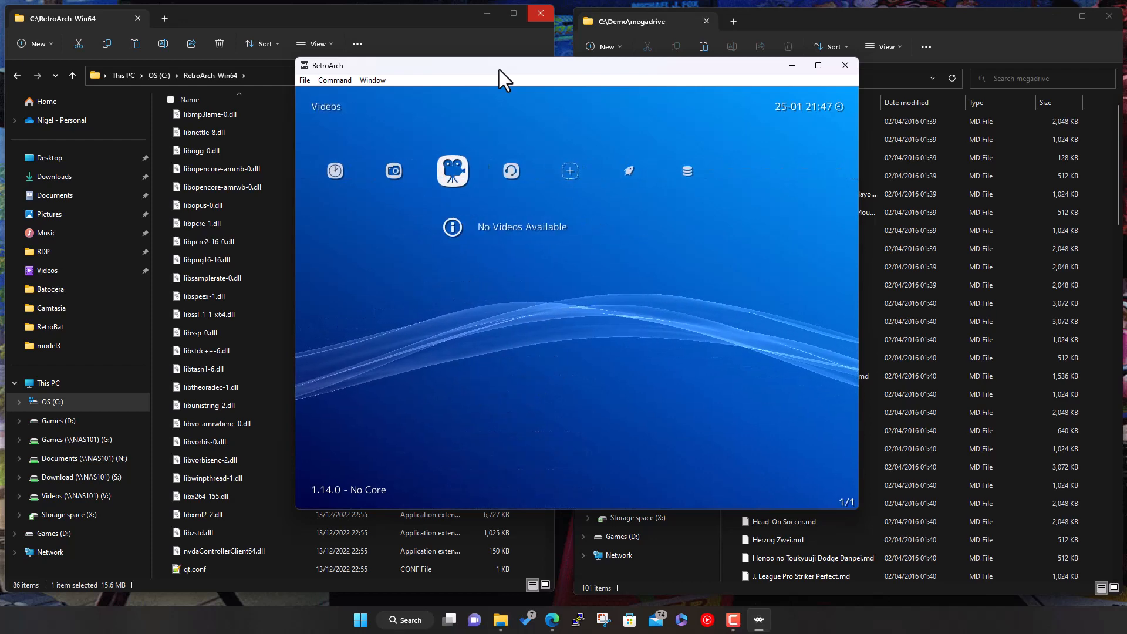
key("Right")
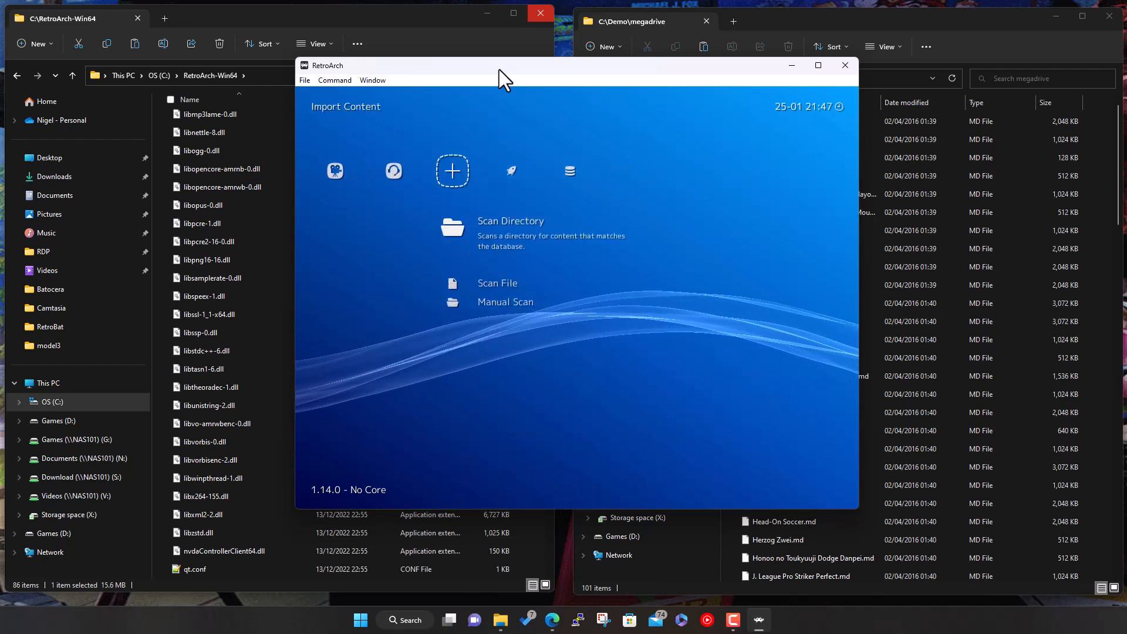
key("Return")
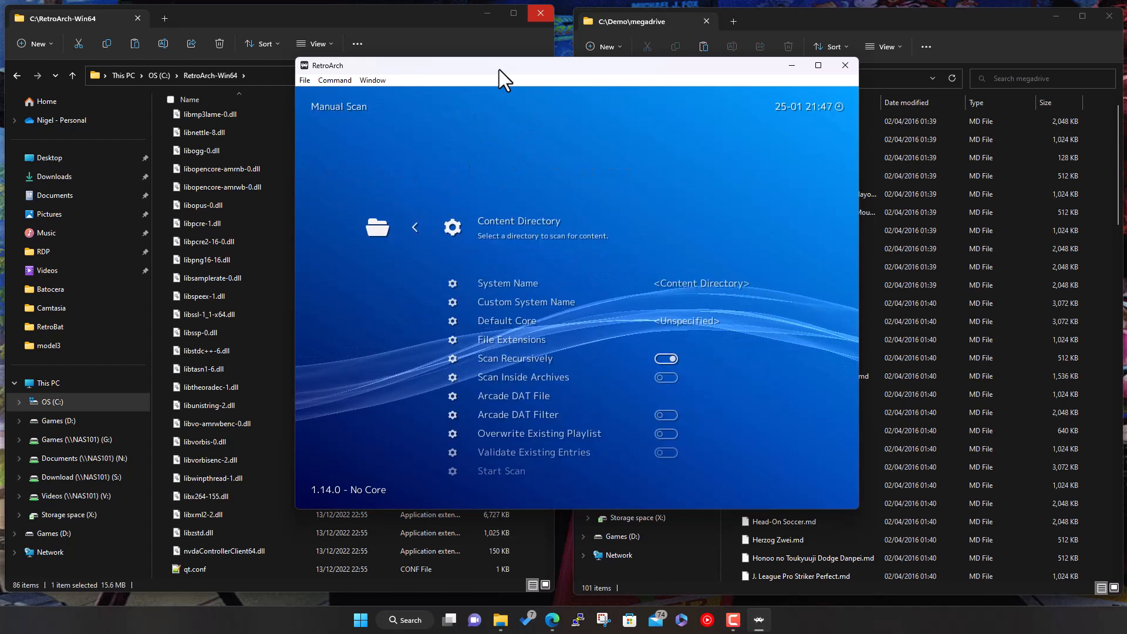
Step: Set the manual scan's content directory to C:\Demo\megadrive
key("Return")
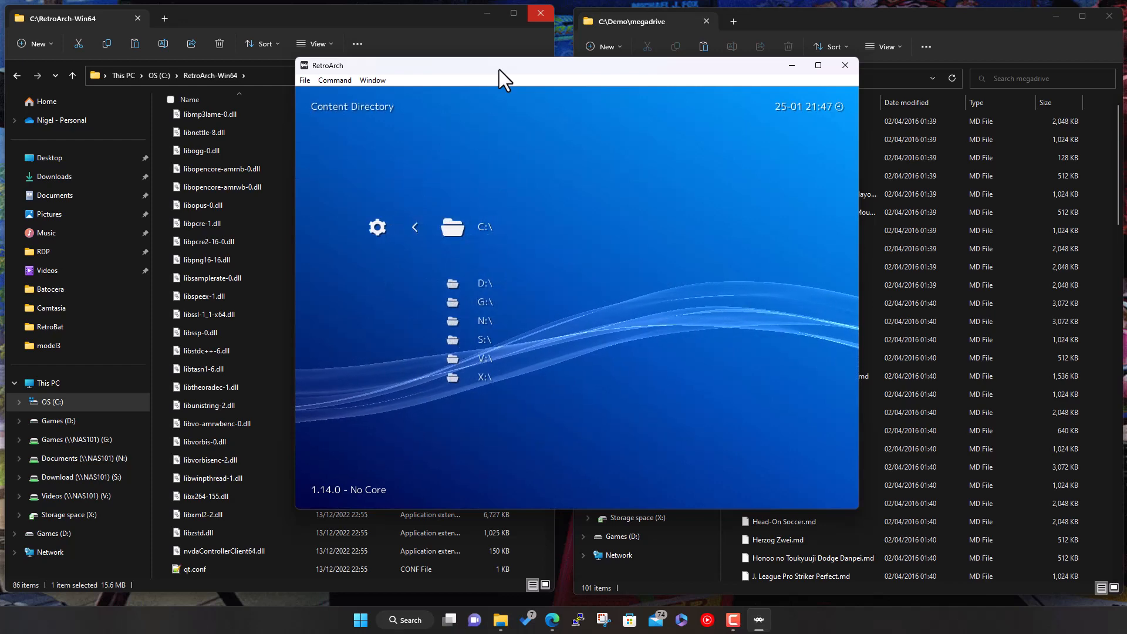
key("Down")
key("Down")
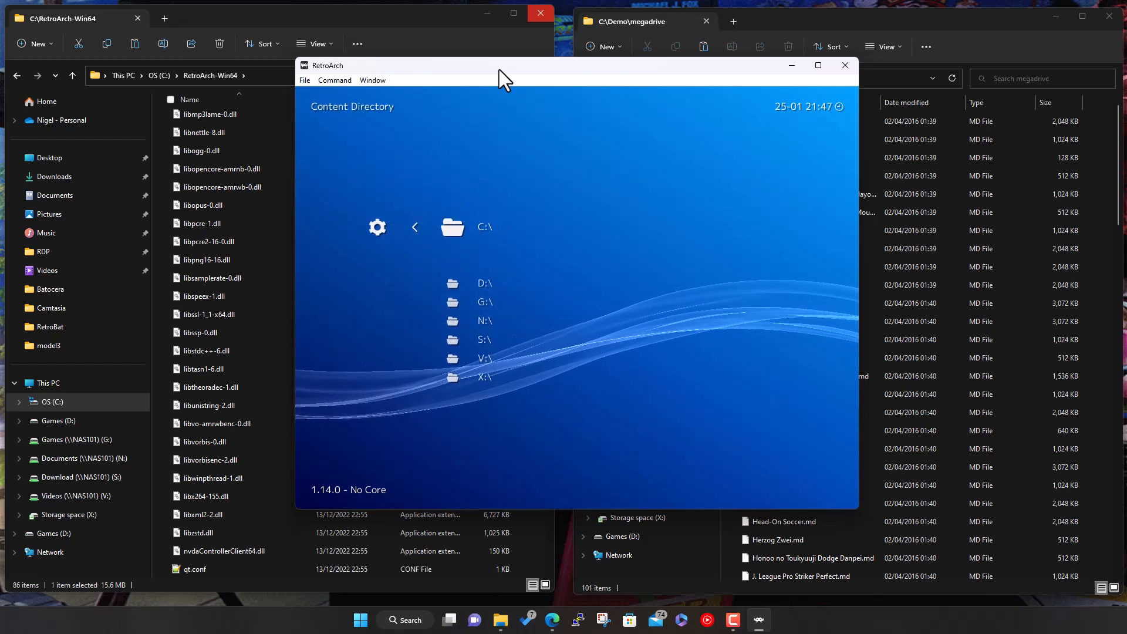
key("Up")
key("Up")
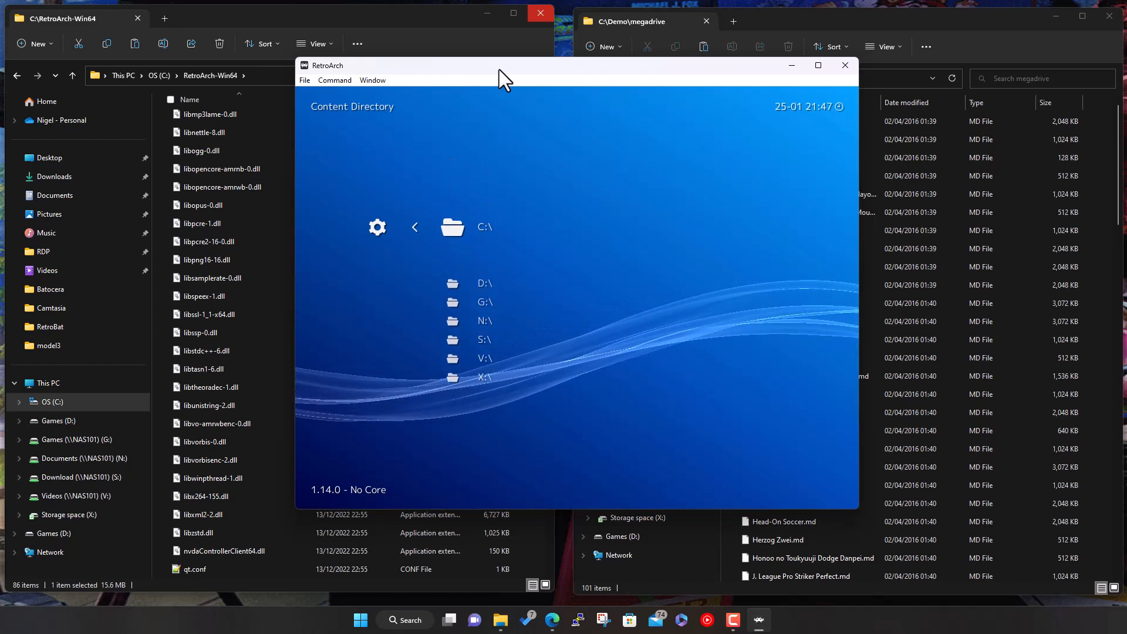
key("Return")
key("Down")
key("Down")
key("Down")
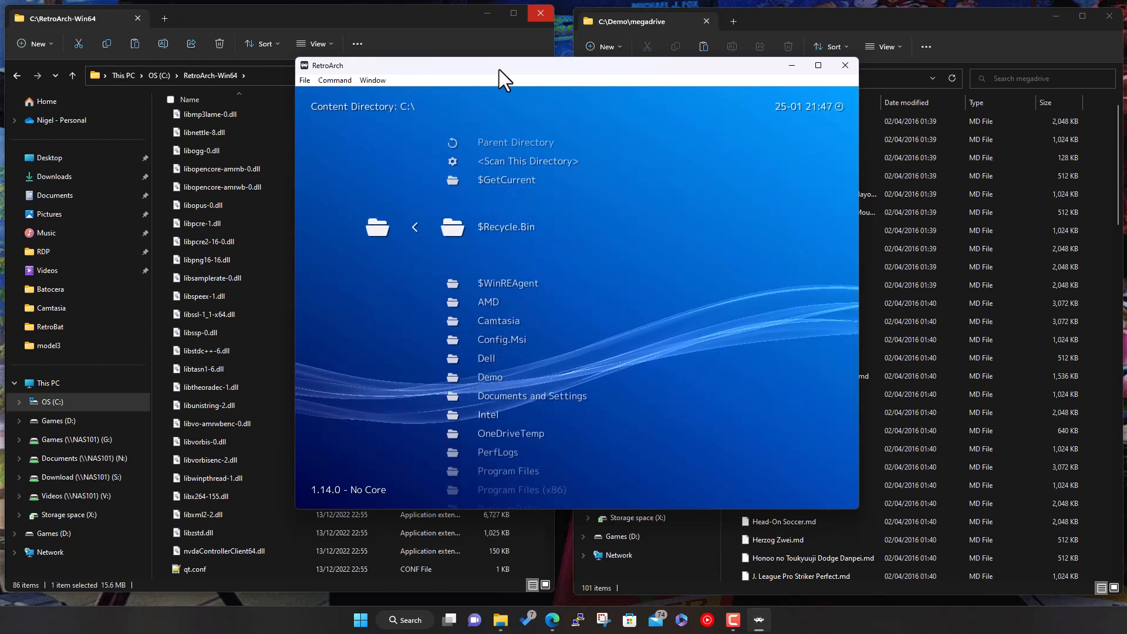
key("Down")
key("Down")
key("Down")
key("Down")
key("Down")
key("Down")
key("Return")
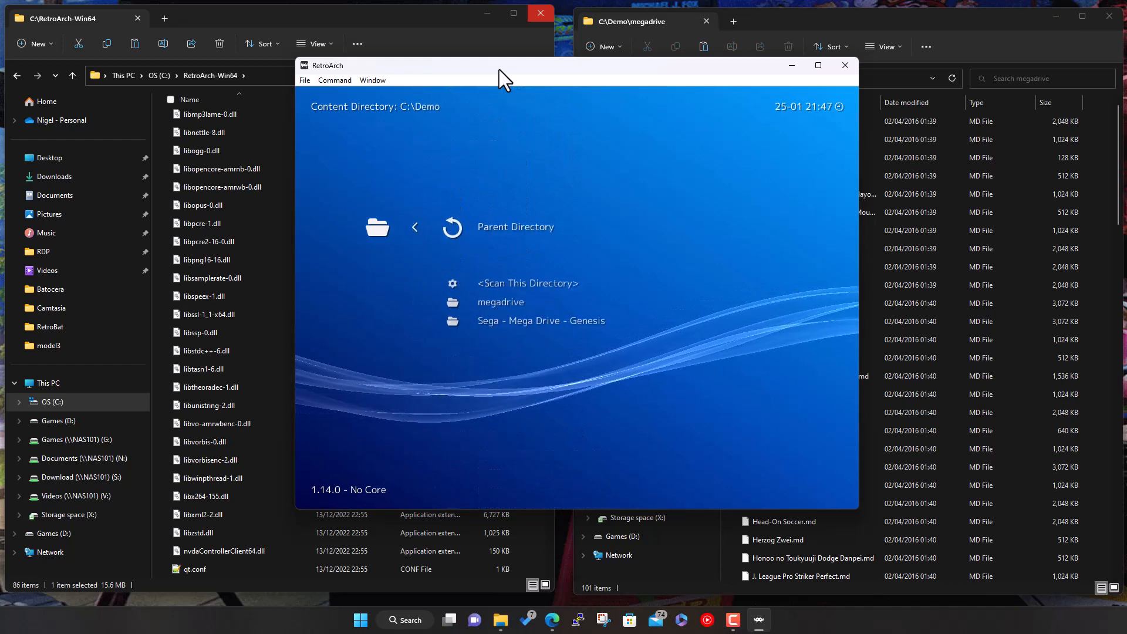
key("Down")
key("Down")
key("Return")
key("Down")
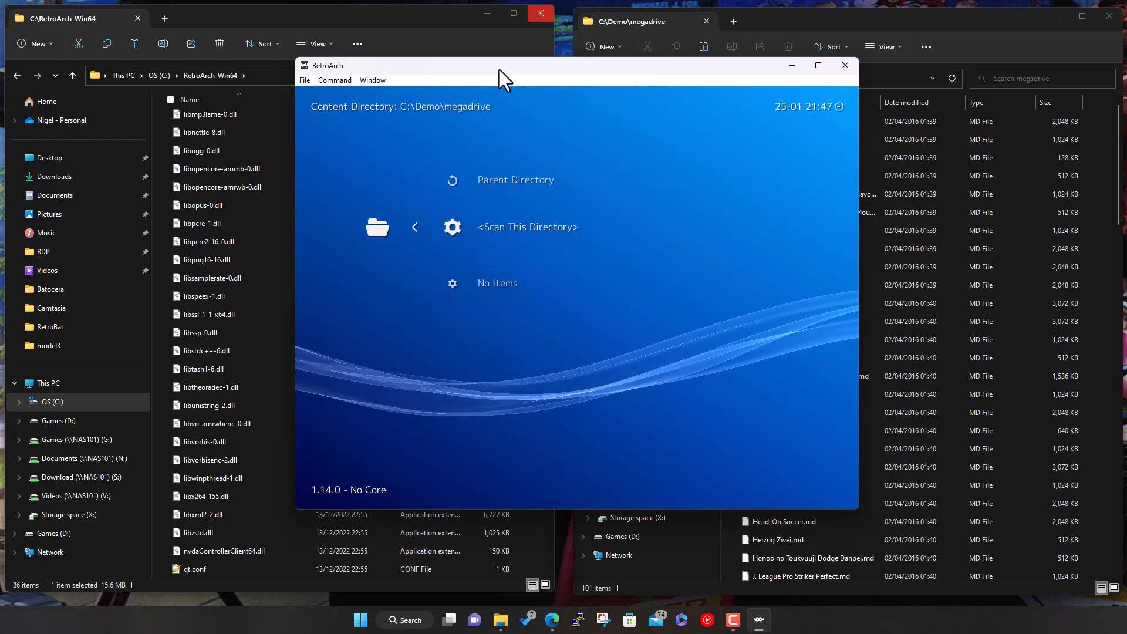
key("Return")
Step: Set the manual scan's system name to Sega - Mega Drive - Genesis
key("Down")
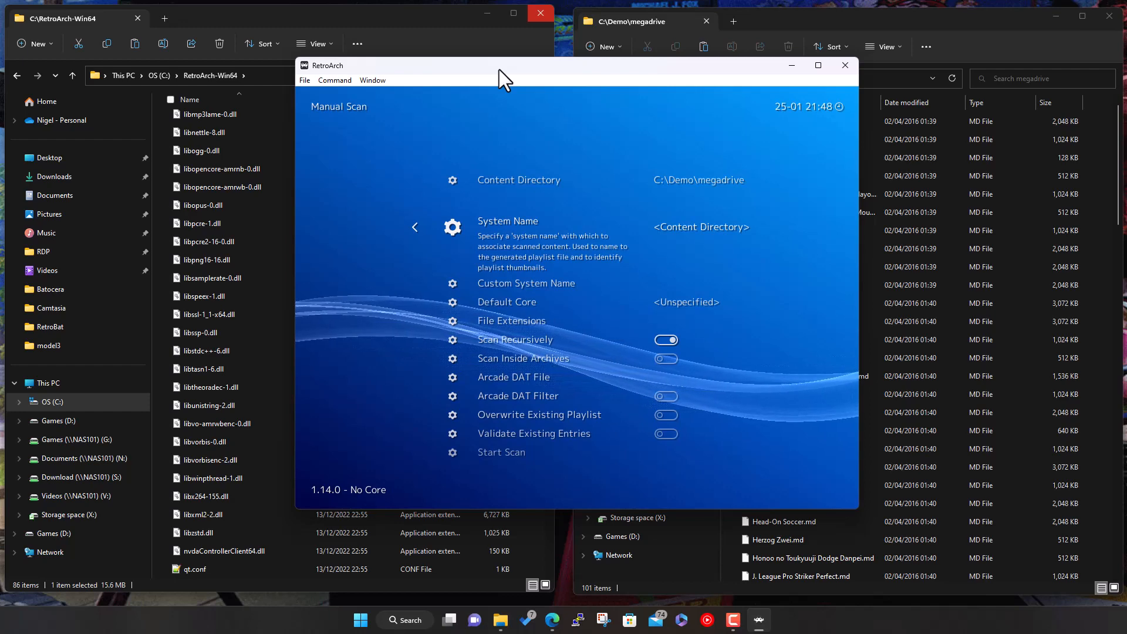
key("Return")
key("Down")
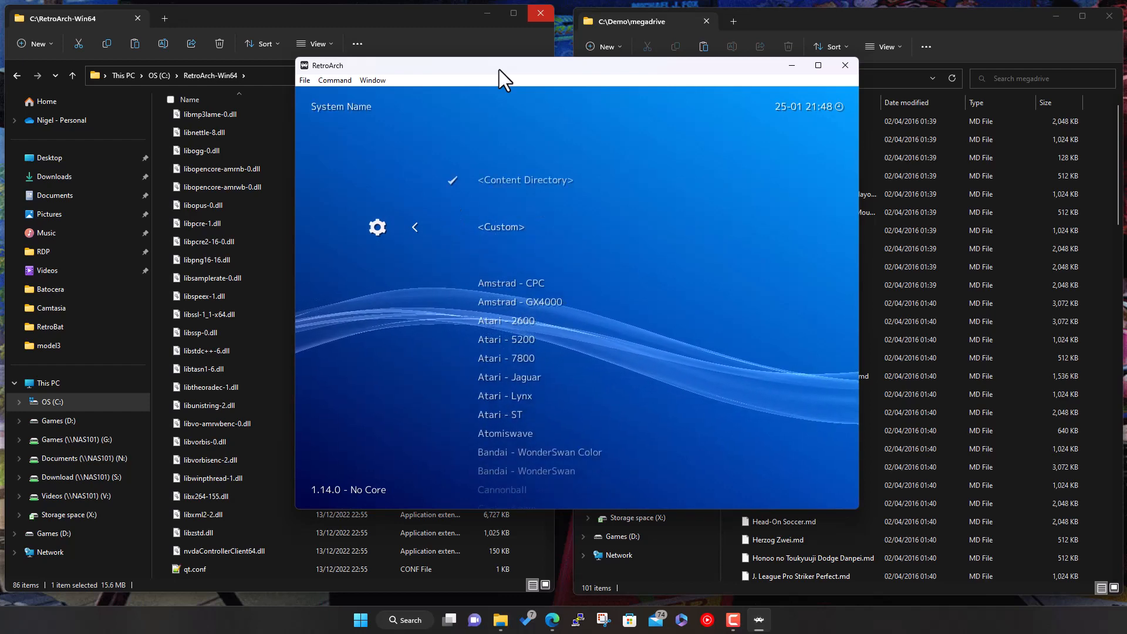
key("Down")
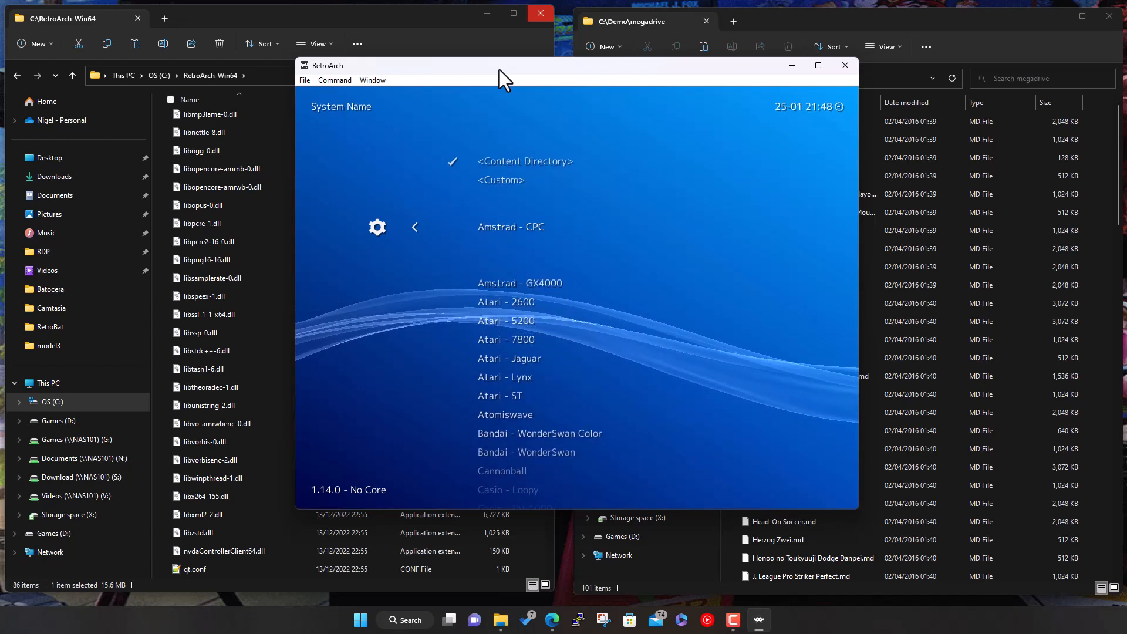
key("Down")
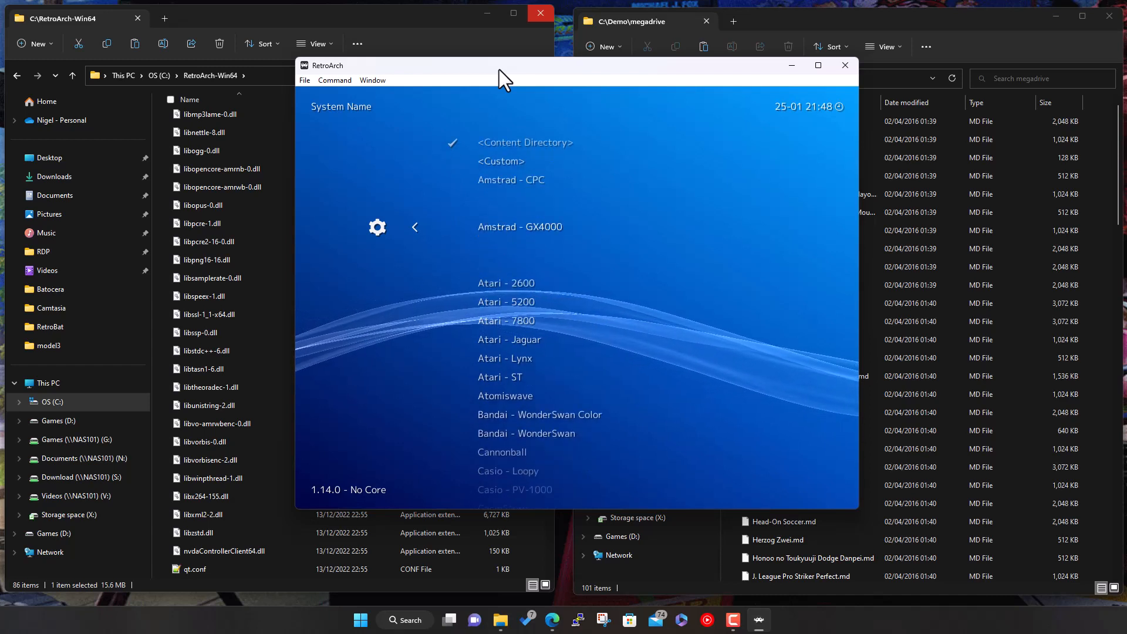
key("Down")
key("Down")
key("Down")
key("Down")
key("Down")
key("Down")
key("Down")
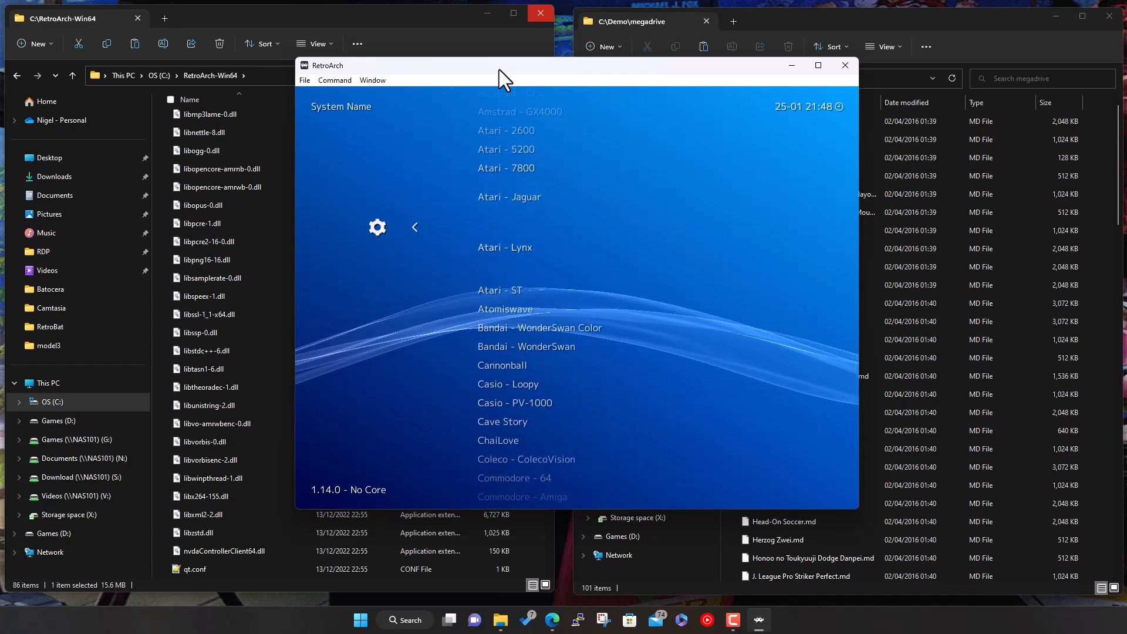
key("Down")
key("Down")
key("Down")
key("Down")
key("Down")
key("Down")
key("Down")
key("Down")
key("Down")
key("Down")
key("Down")
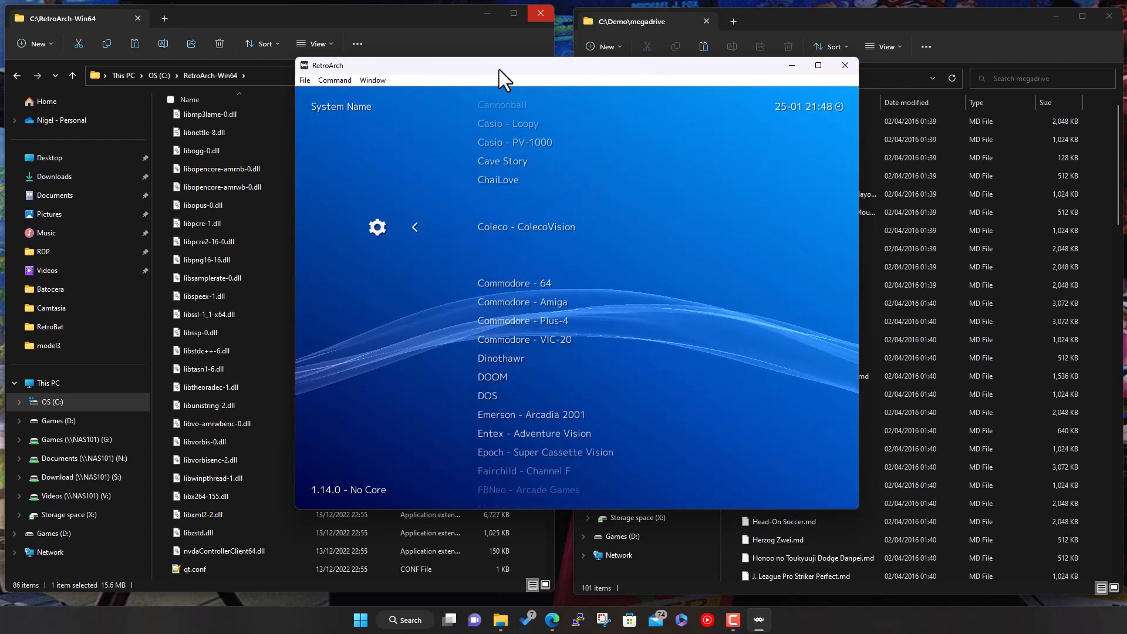
key("Down")
key("Down")
key("Down")
key("Down")
key("Down")
key("Down")
key("Down")
key("Down")
key("Down")
key("Down")
key("Down")
key("Down")
key("Down")
key("Down")
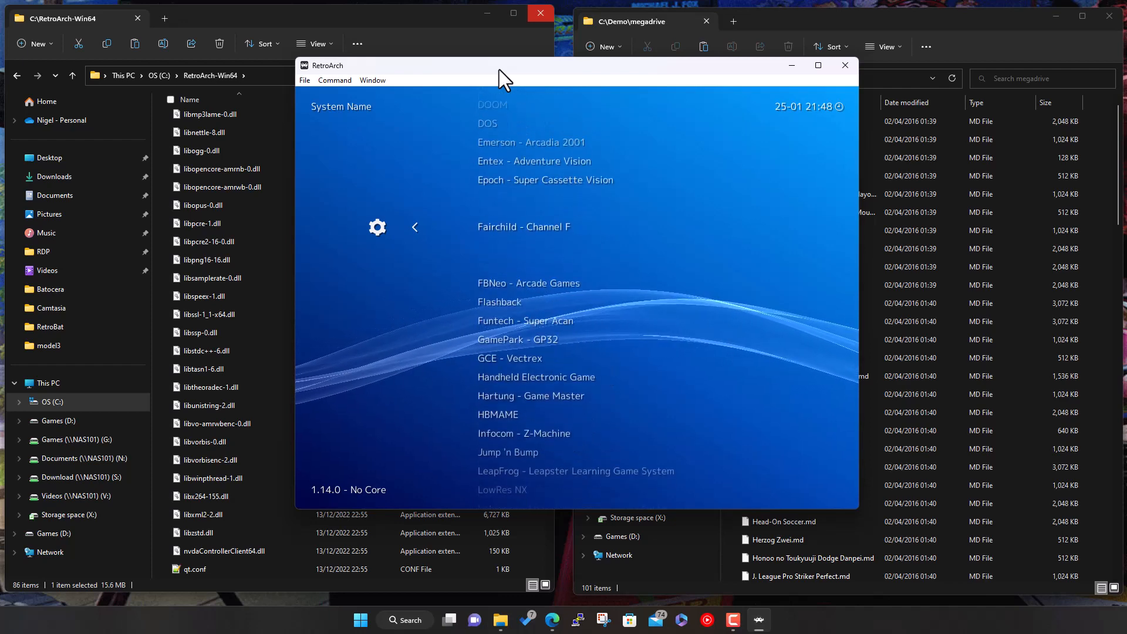
key("Down")
key("Down")
key("Down")
key("Down")
key("Down")
key("Down")
key("Down")
key("Down")
key("Down")
key("Down")
key("Down")
key("Down")
key("Down")
key("Down")
key("Down")
key("Down")
key("Down")
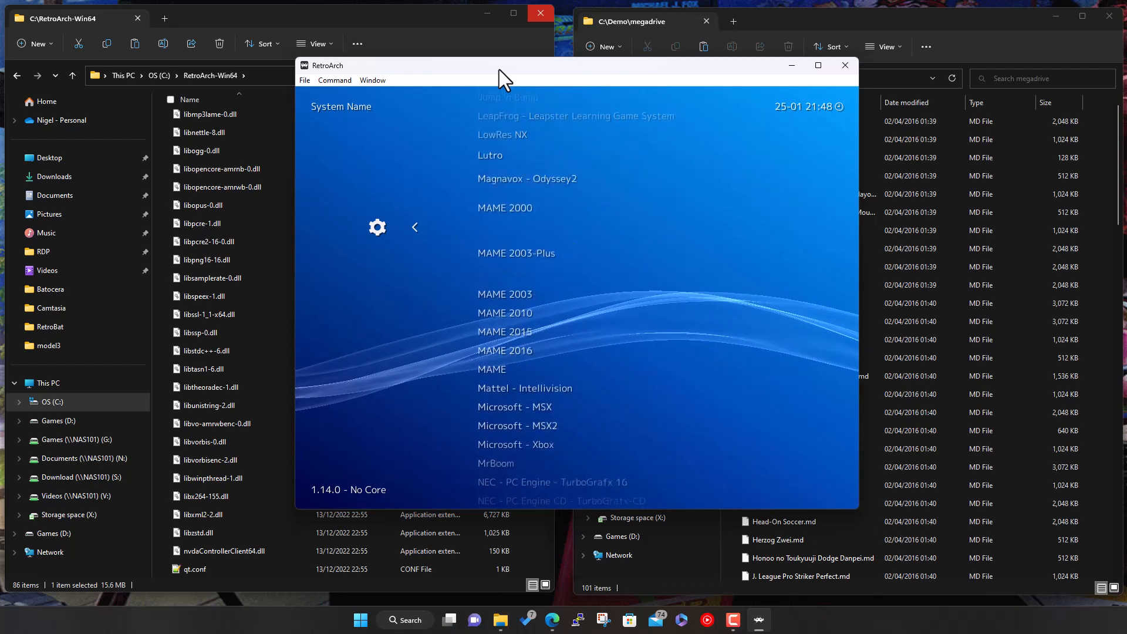
key("Down")
key("Down")
key("Down")
key("Down")
key("Down")
key("Down")
key("Down")
key("Down")
key("Down")
key("Down")
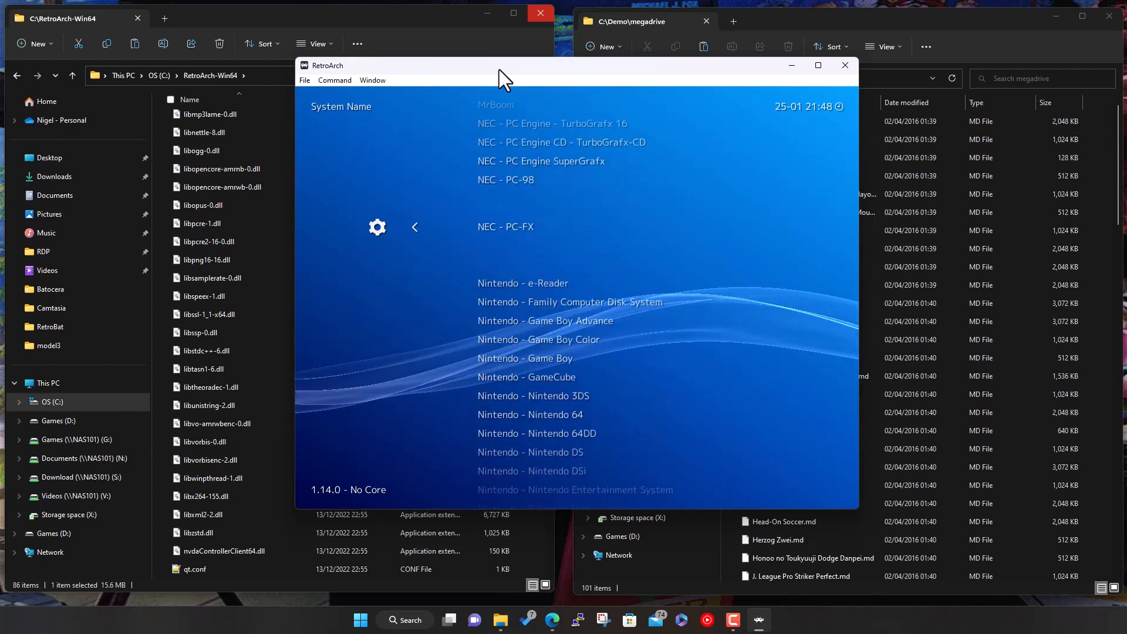
key("Down")
key("Down")
key("Down")
key("Down")
key("Down")
key("Down")
key("Down")
key("Down")
key("Down")
key("Down")
key("Down")
key("Down")
key("Down")
key("Down")
key("Down")
key("Down")
key("Down")
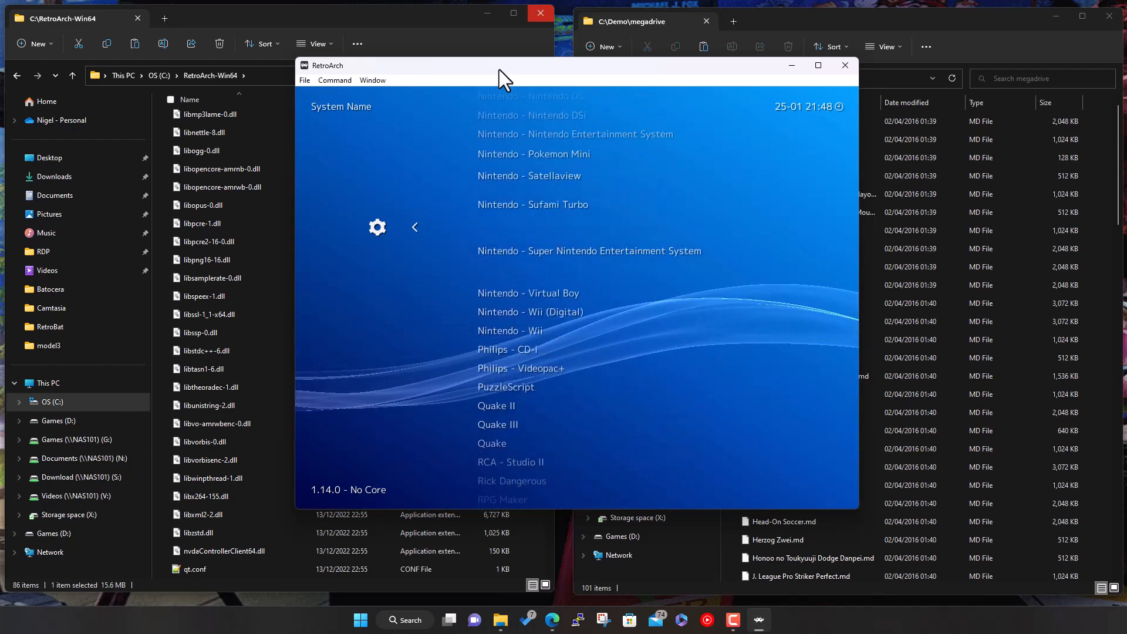
key("Down")
key("Down")
key("Down")
key("Down")
key("Down")
key("Down")
key("Down")
key("Down")
key("Down")
key("Down")
key("Down")
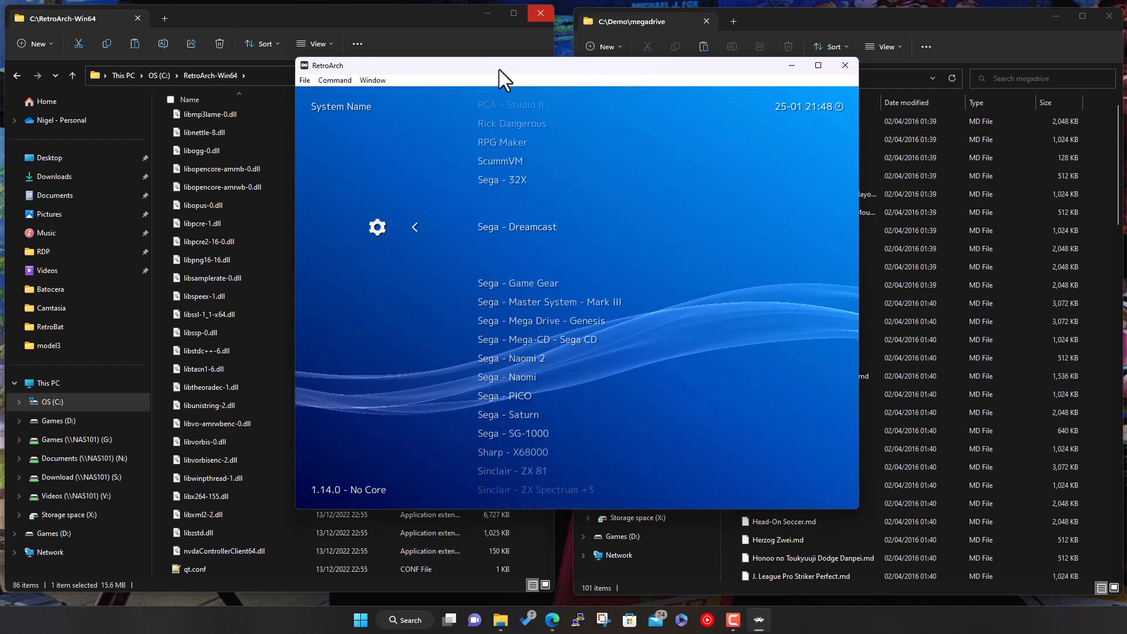
key("Down")
key("Down")
key("Down")
key("Return")
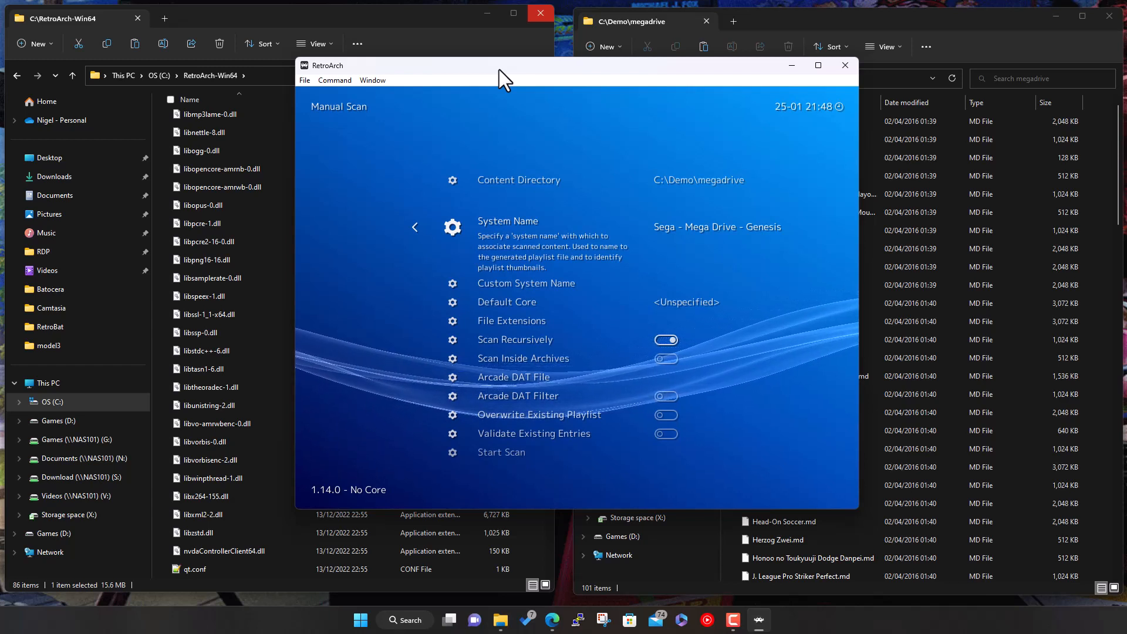
Step: Review the remaining manual scan options, leave them at their defaults, and start the scan
key("Down")
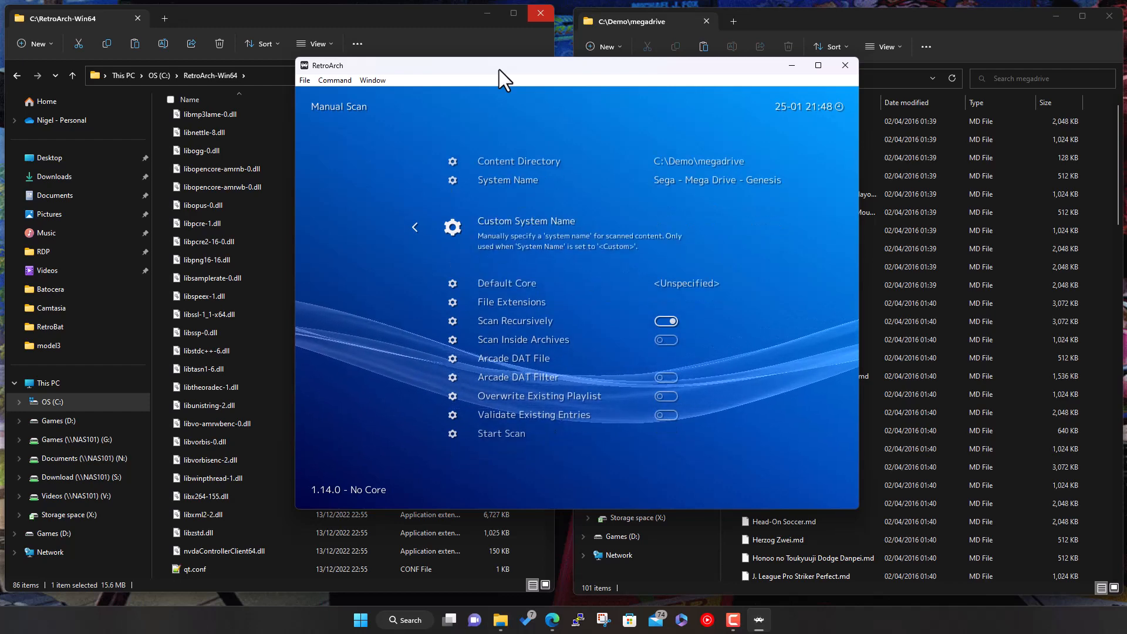
key("Up")
key("Down")
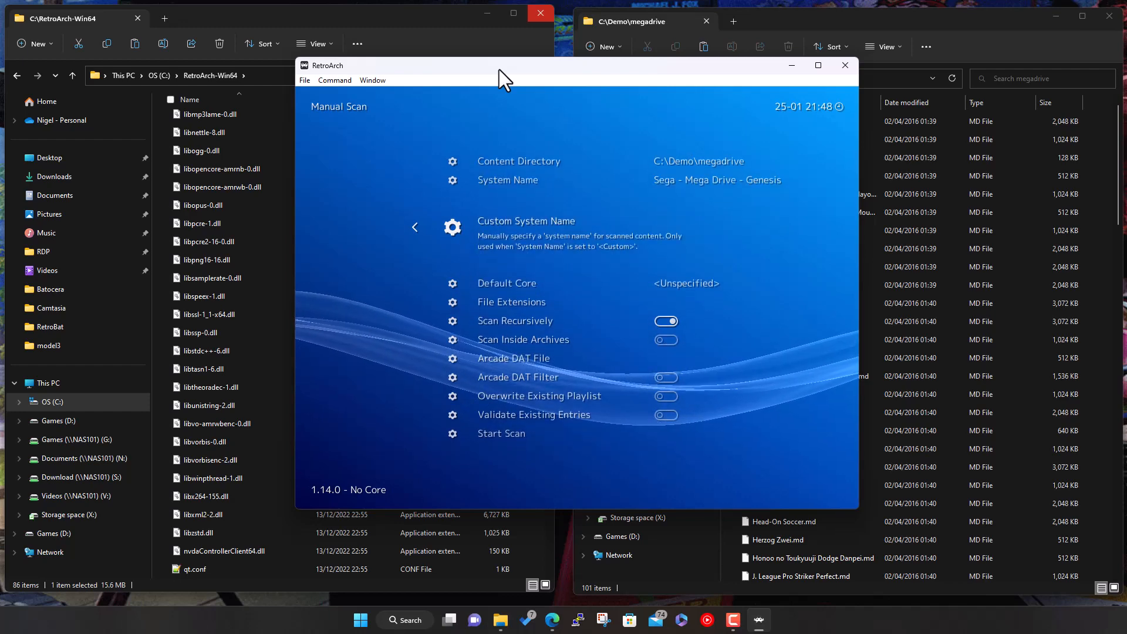
key("Down")
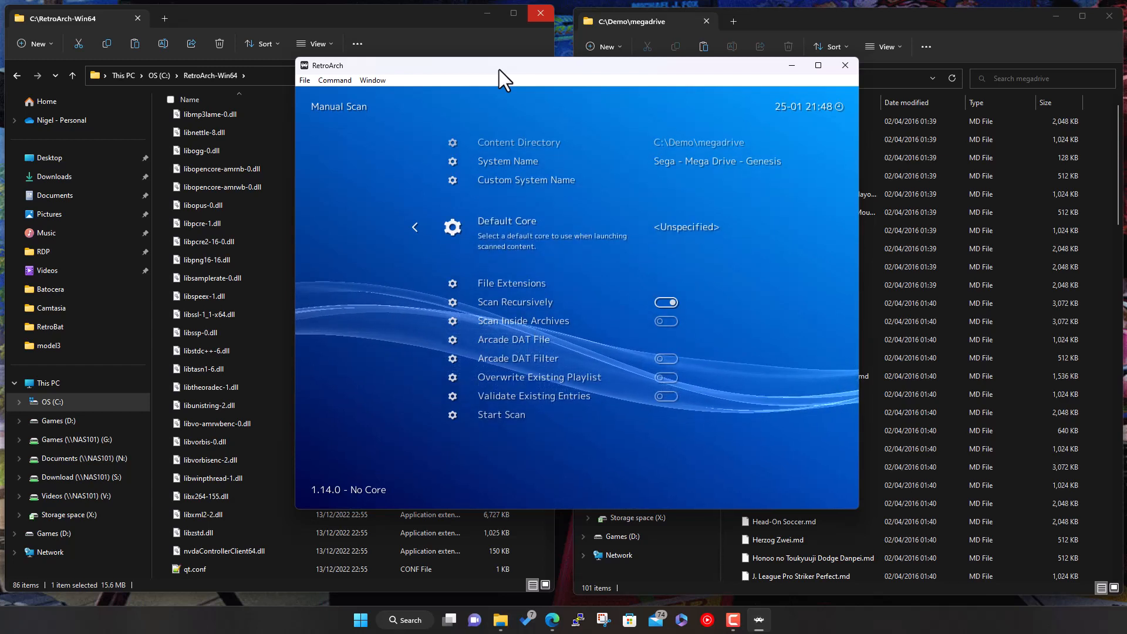
key("Down")
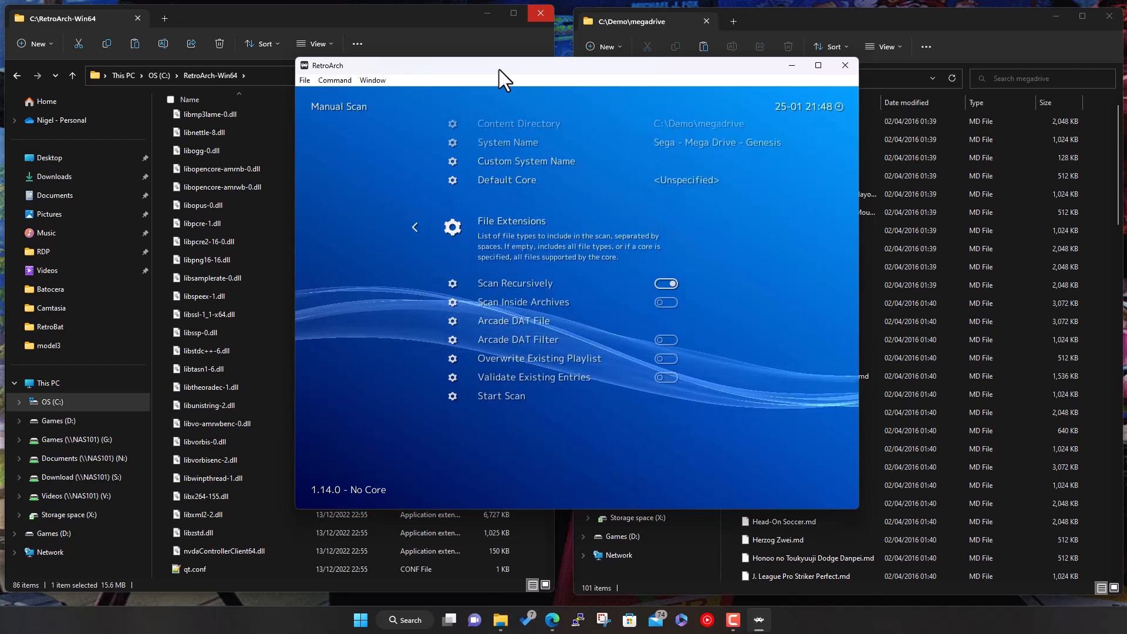
key("Down")
key("Down")
key("Down")
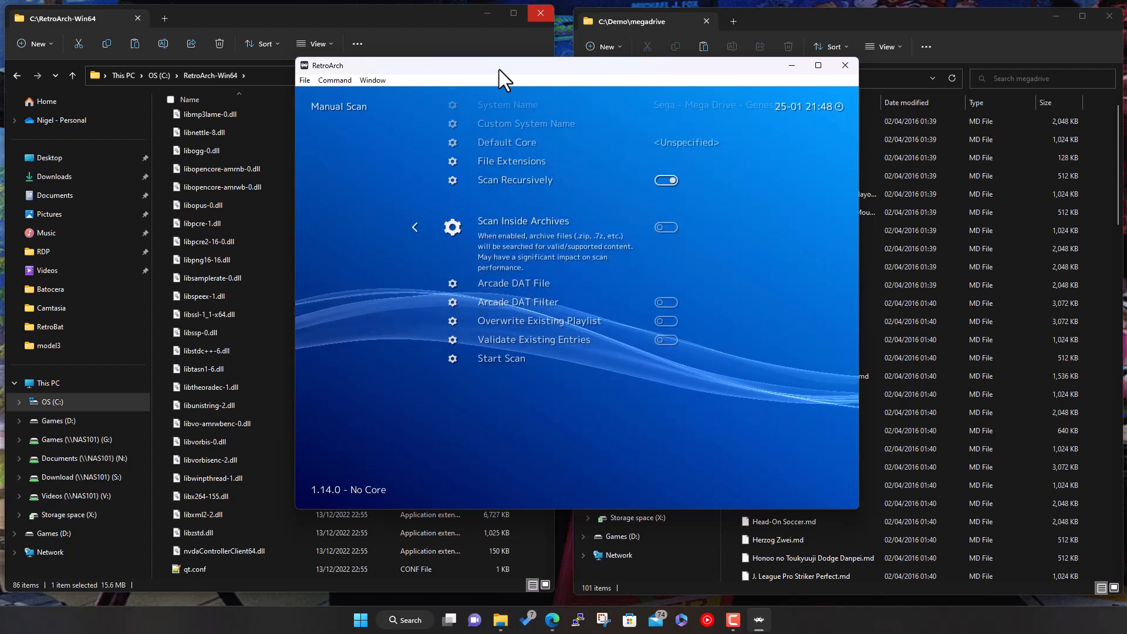
key("Down")
key("Down")
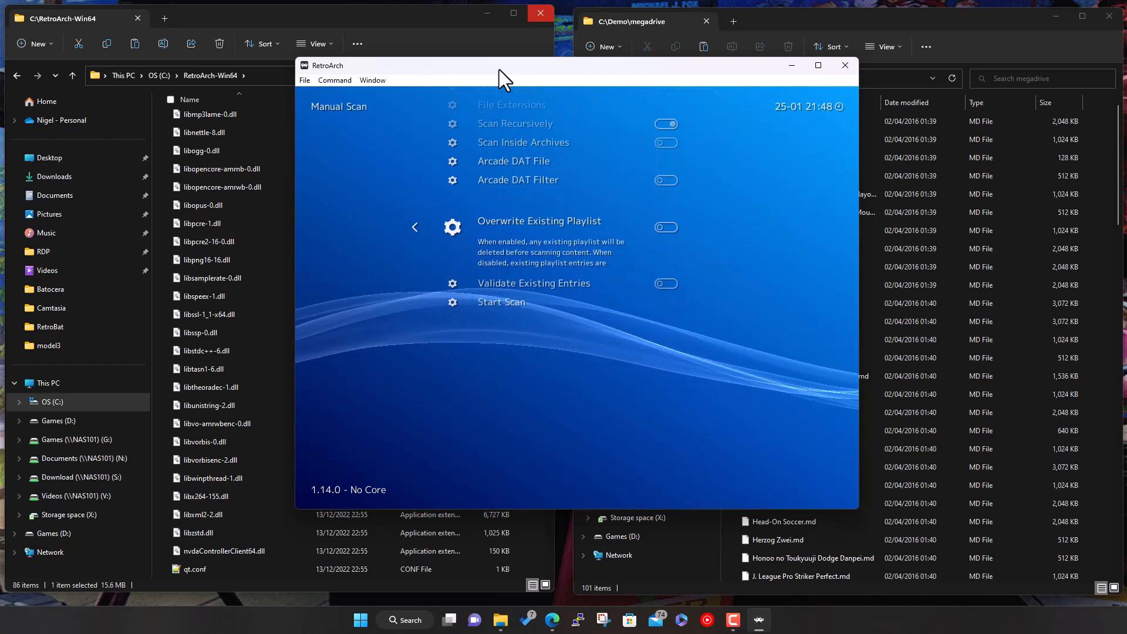
key("Down")
key("Down")
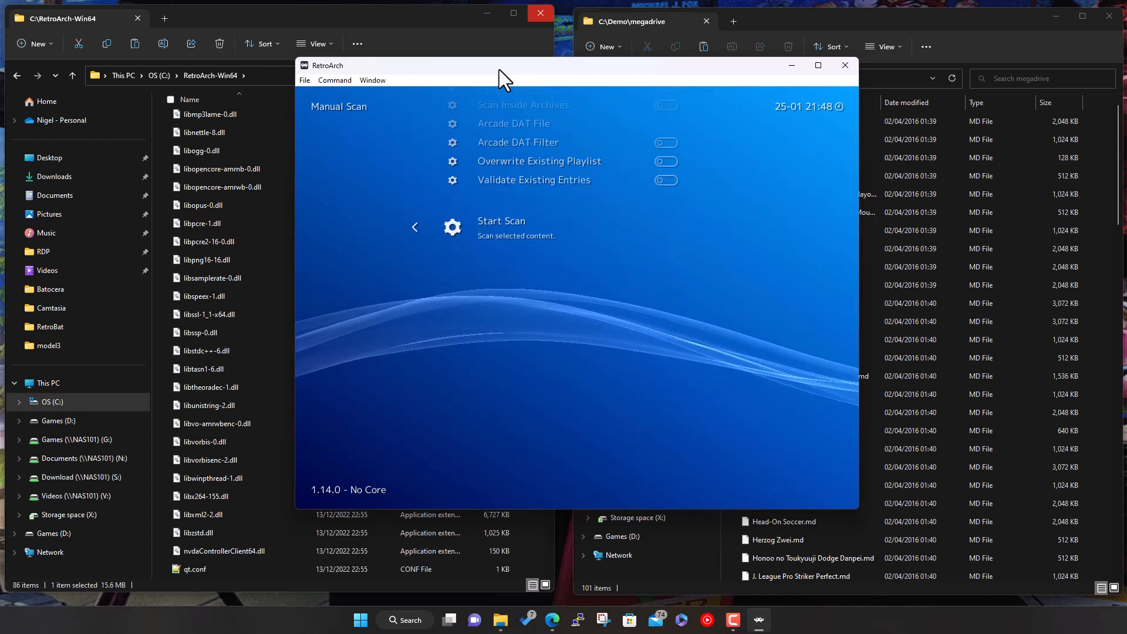
key("Return")
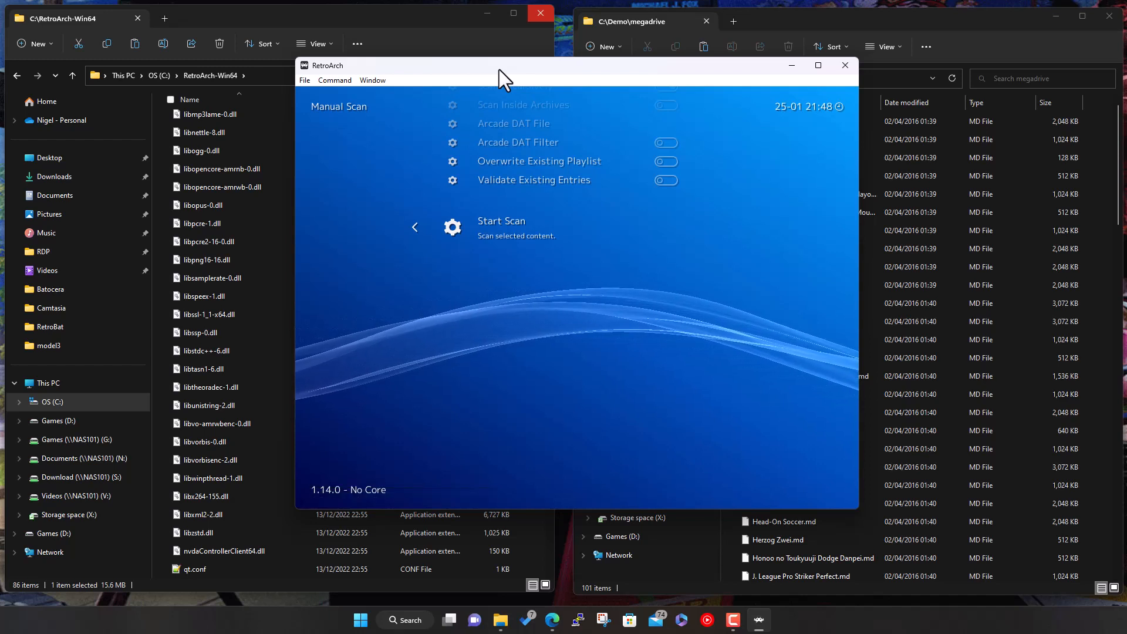
key("BackSpace")
Step: Open the Mega Drive - Genesis playlist and look through its list of games
key("Right")
key("Right")
key("Right")
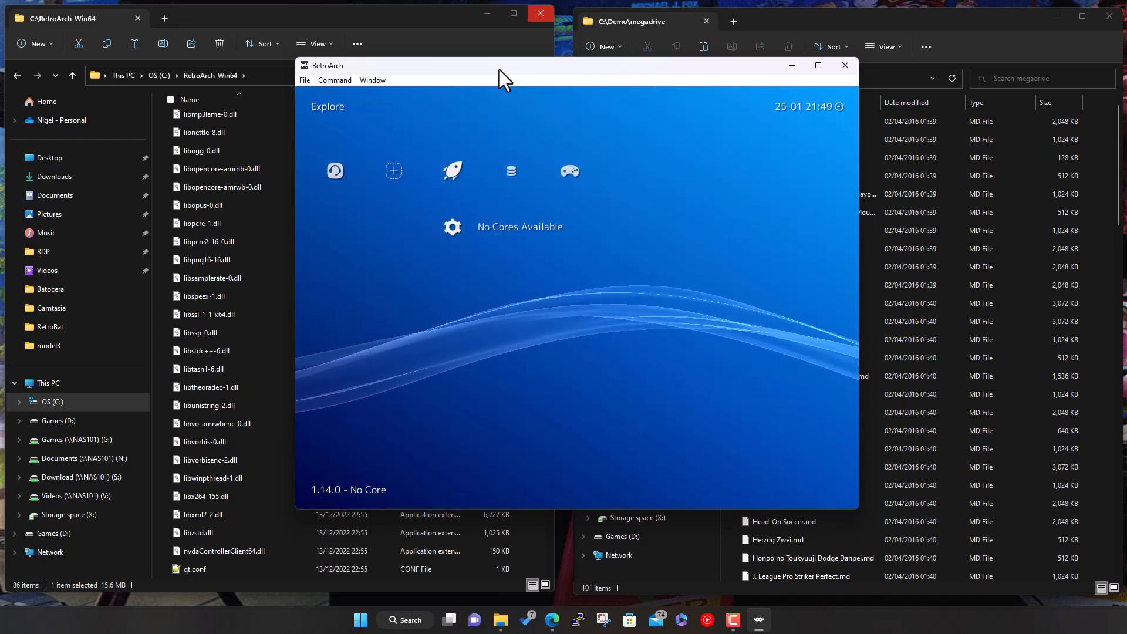
key("Down")
key("Down")
key("Down")
key("Down")
key("Down")
key("Down")
key("Down")
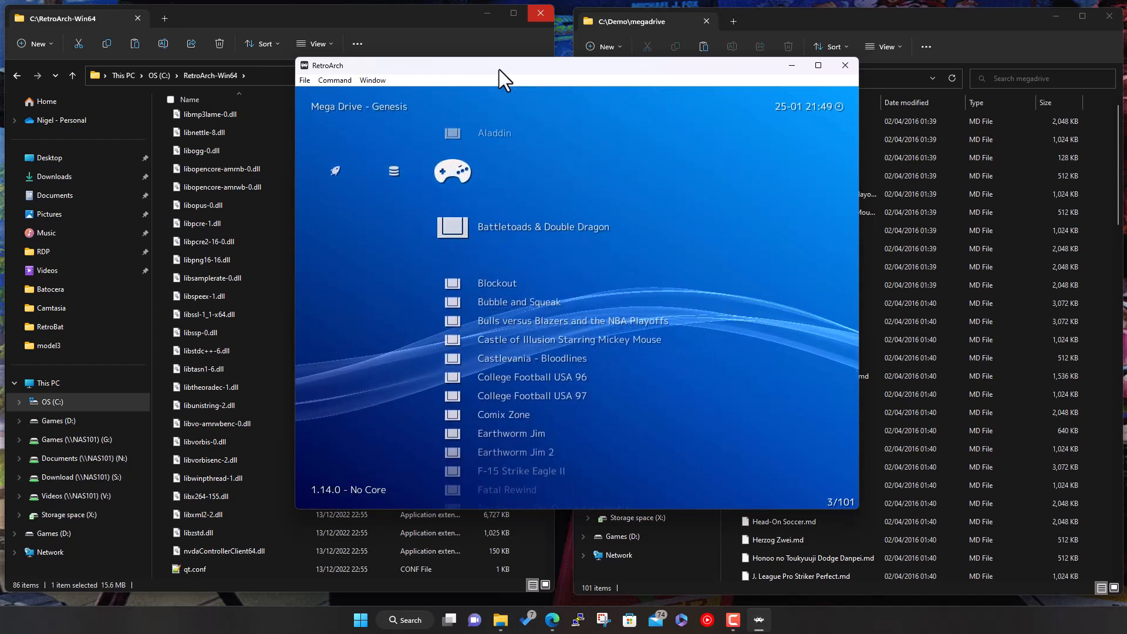
key("Down")
key("Down")
key("Down")
key("Down")
key("Down")
key("Down")
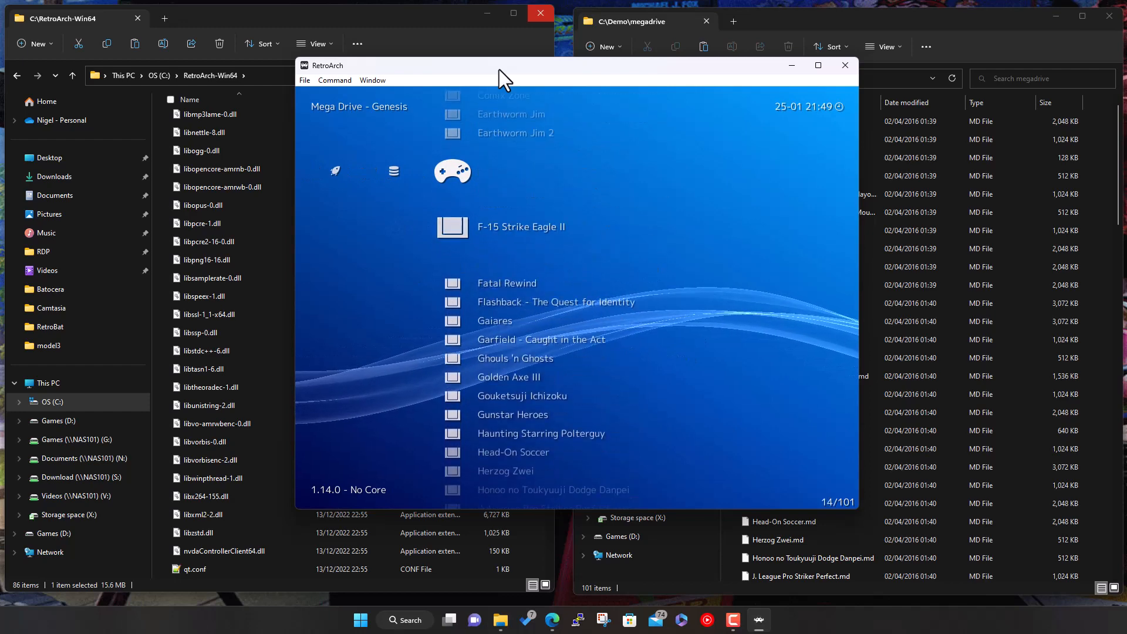
Step: Browse back up the Mega Drive - Genesis playlist towards its first games
key("Up")
key("Up")
key("Up")
key("Up")
key("Up")
key("Up")
key("Up")
key("Up")
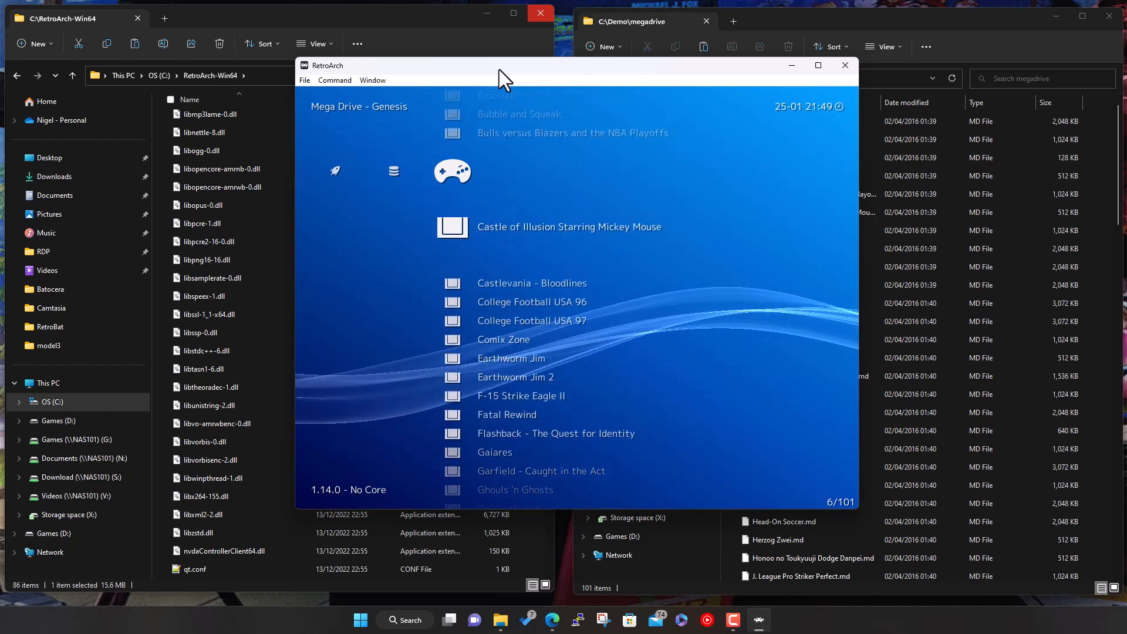
Step: Leave the playlist and open the Directory category in RetroArch's settings
key("Left")
key("Left")
key("Left")
key("Left")
key("Left")
key("Left")
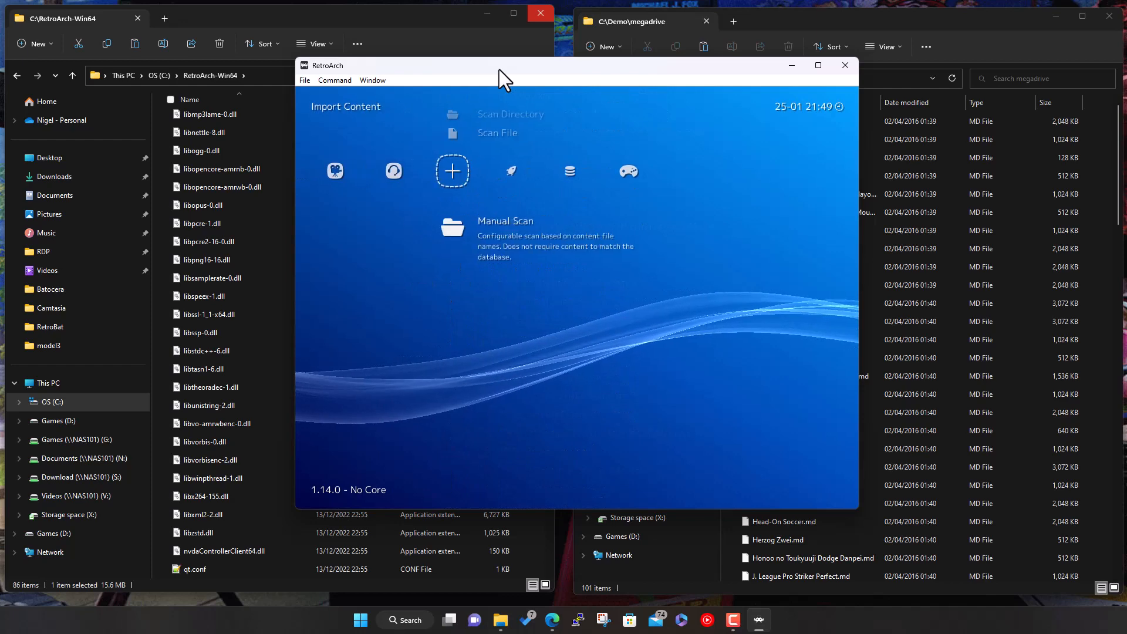
key("Left")
key("Left")
key("Left")
key("Left")
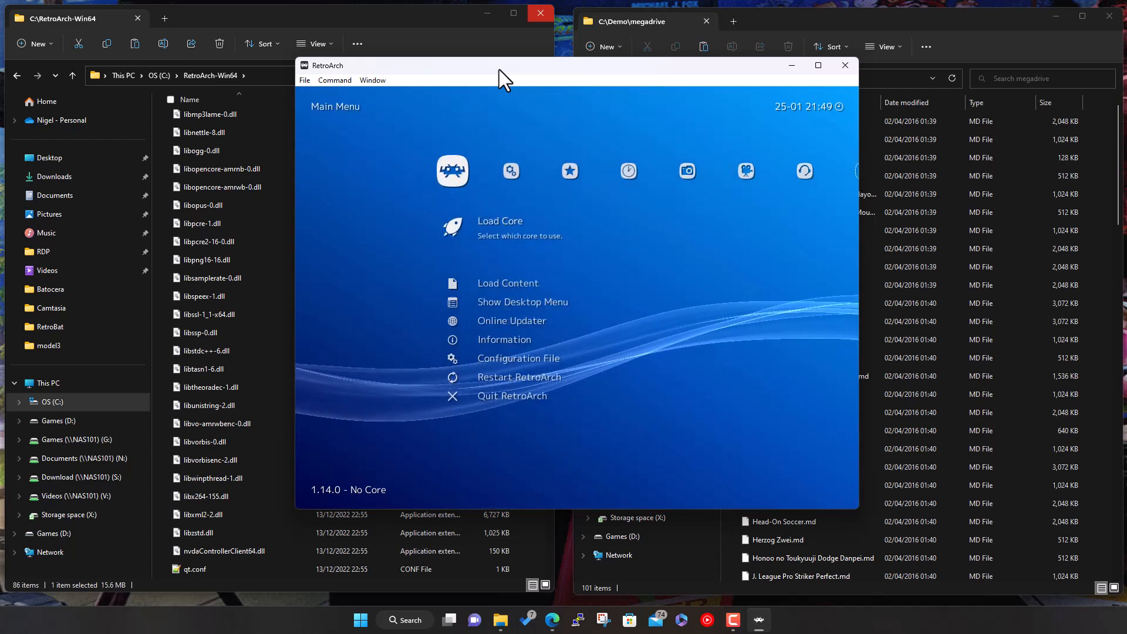
key("Right")
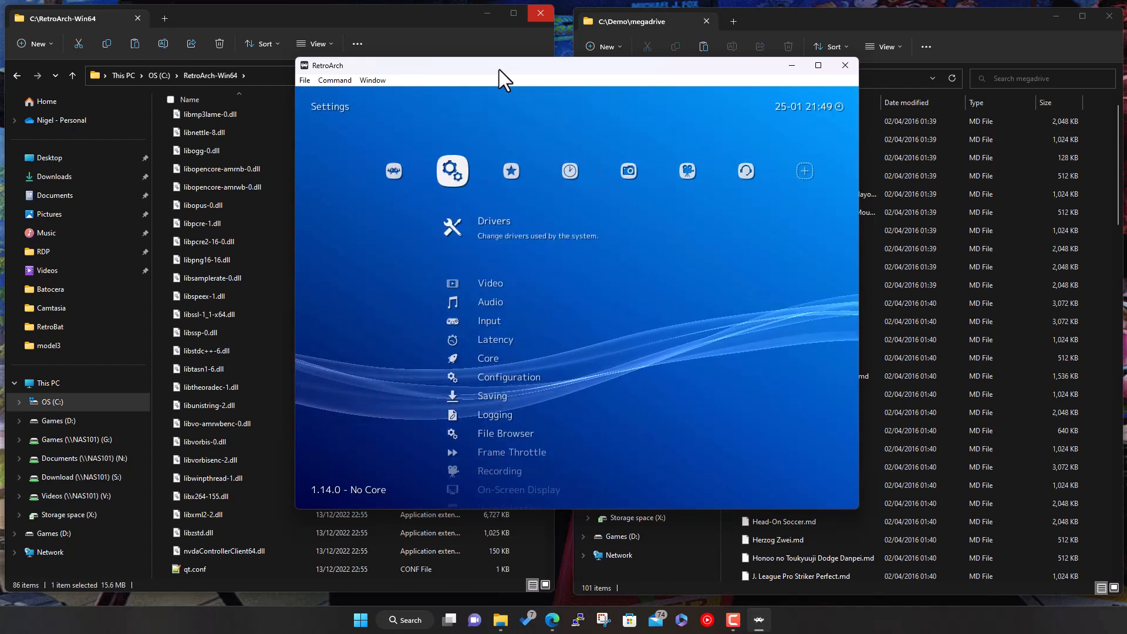
key("Up")
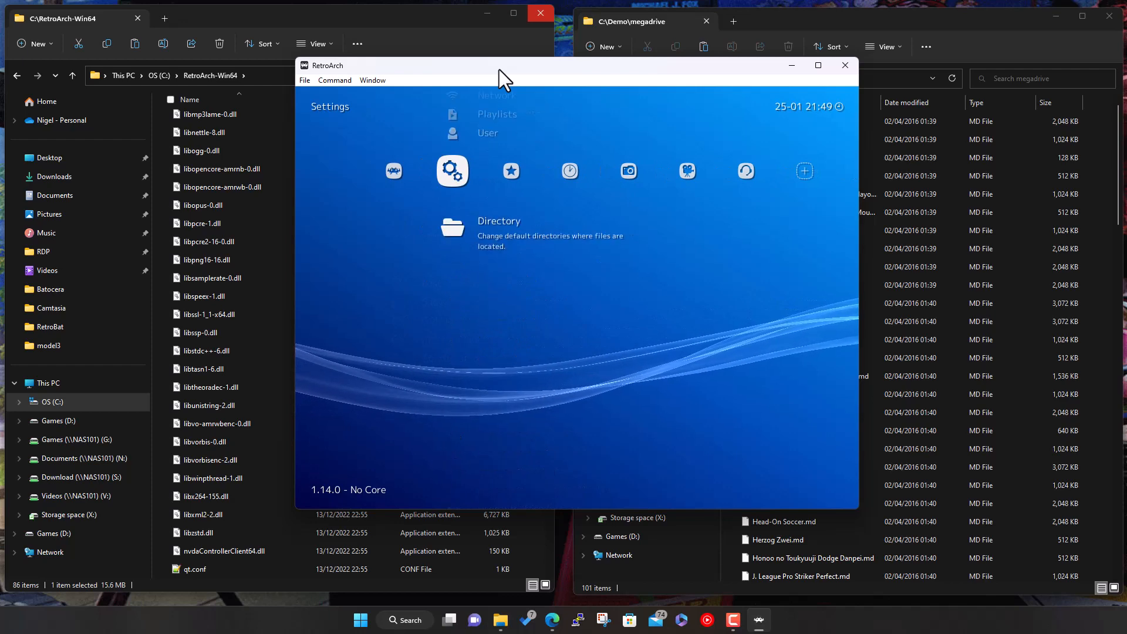
key("Return")
Step: Examine the default directory paths, from System/BIOS down to Thumbnails, to find where thumbnails are stored
key("Down")
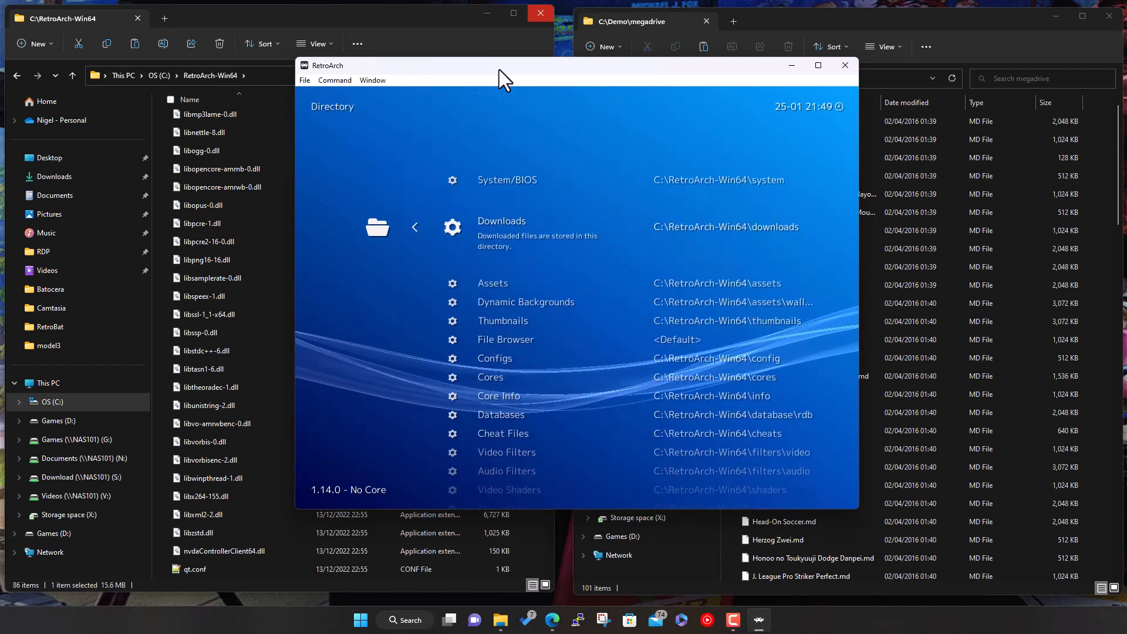
key("Down")
key("Up")
key("Up")
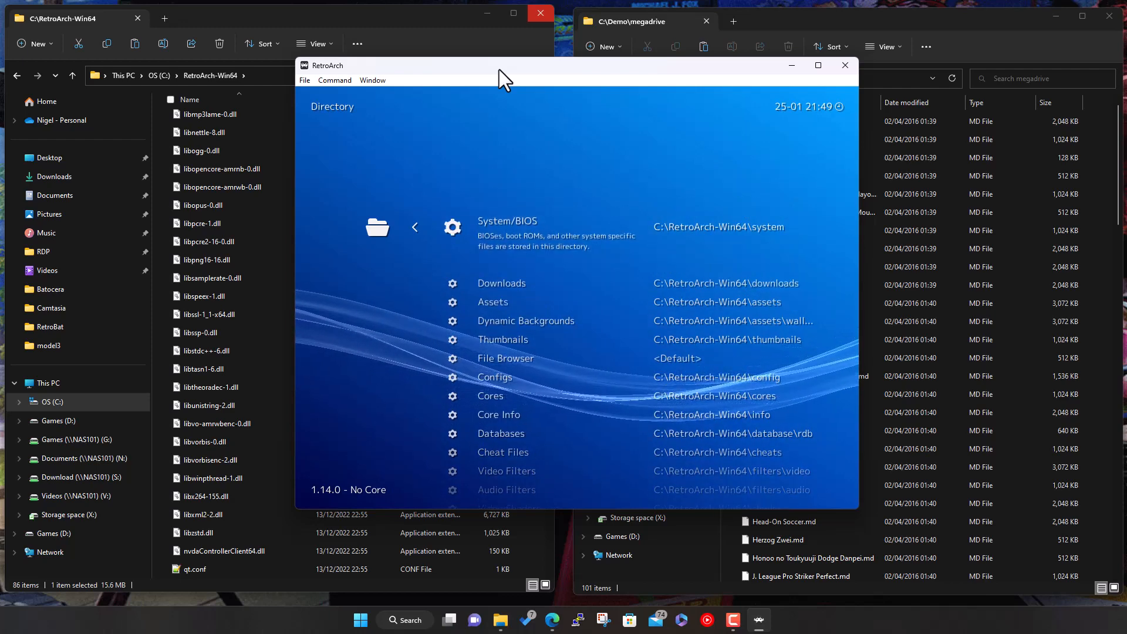
key("Down")
key("Down")
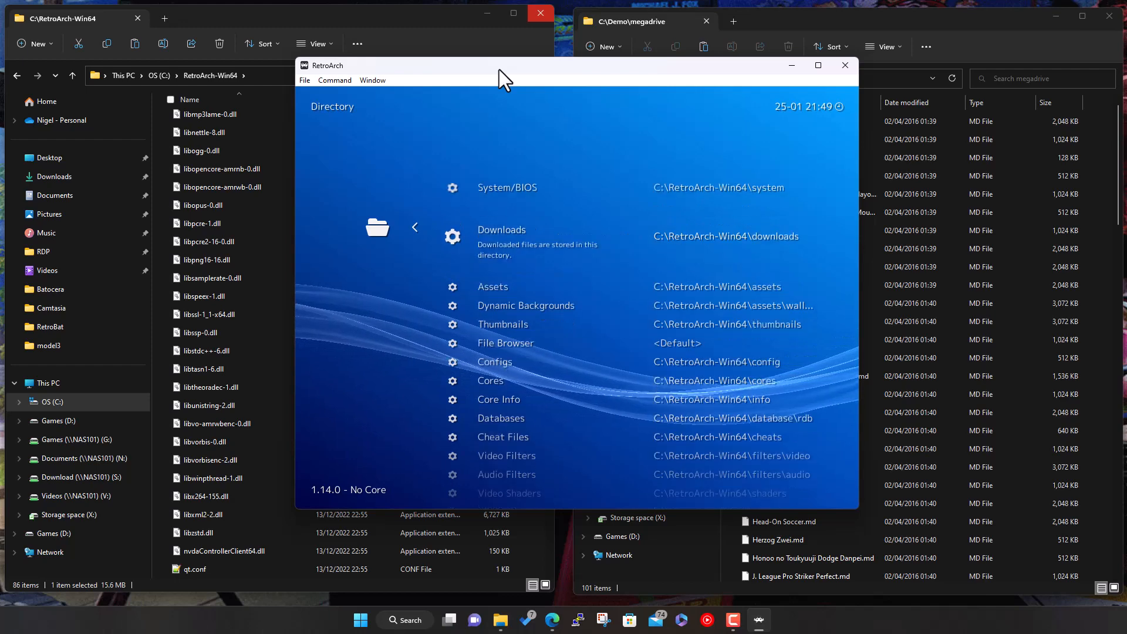
key("Down")
key("Down")
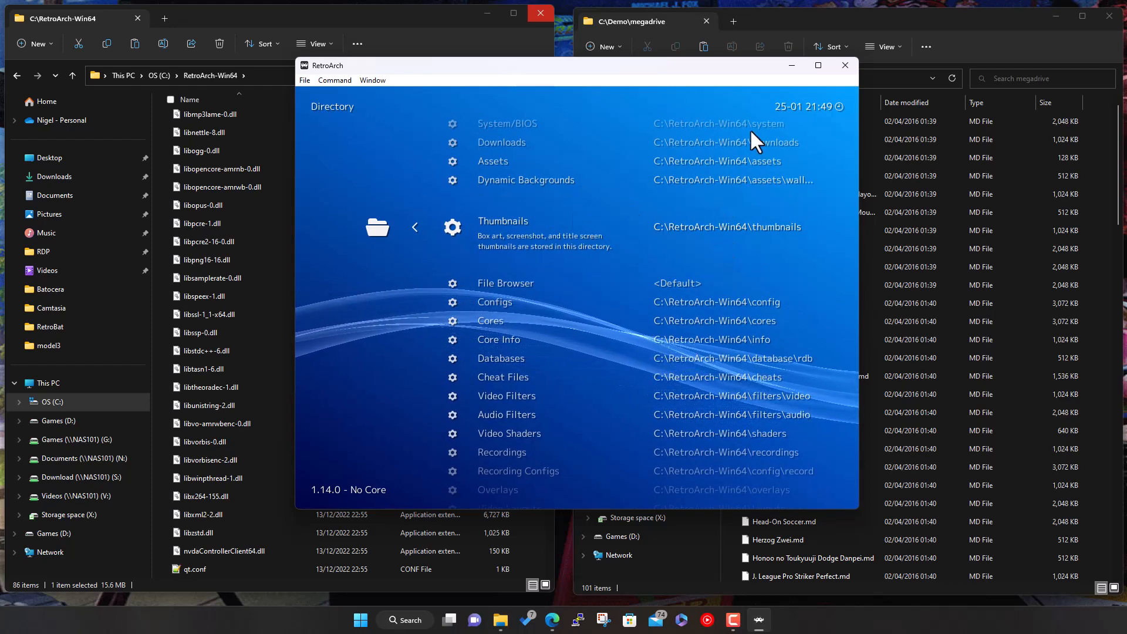
Step: Minimize RetroArch and open the thumbnails folder inside C:\RetroArch-Win64 in File Explorer
left_click(792, 65)
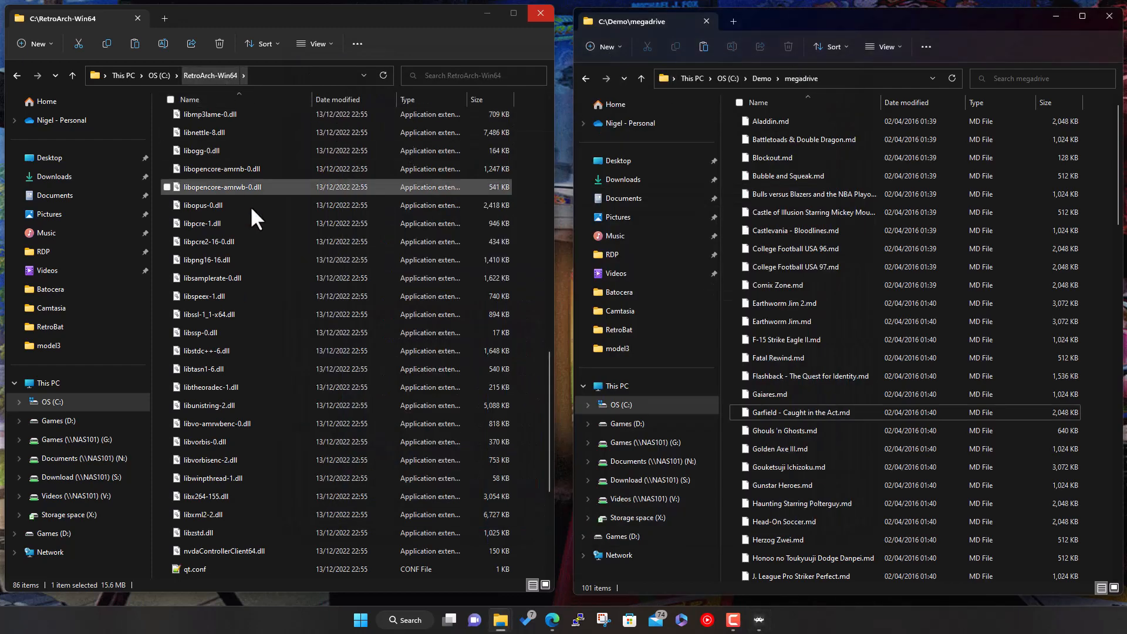
scroll(248, 252, "up", 2)
scroll(248, 299, "up", 14)
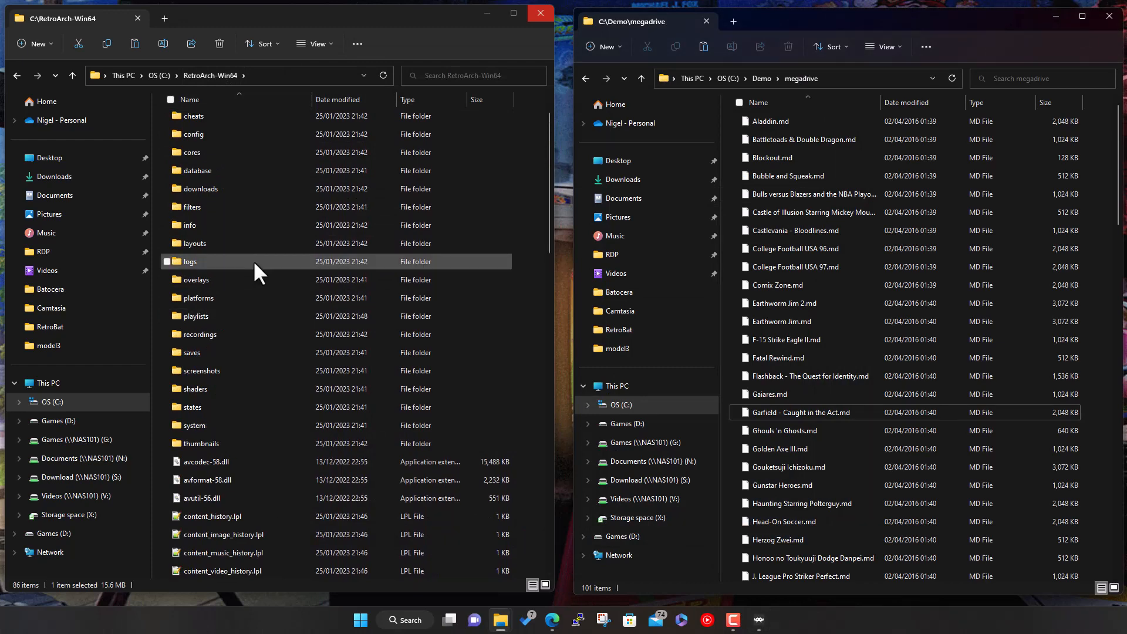
double_click(213, 445)
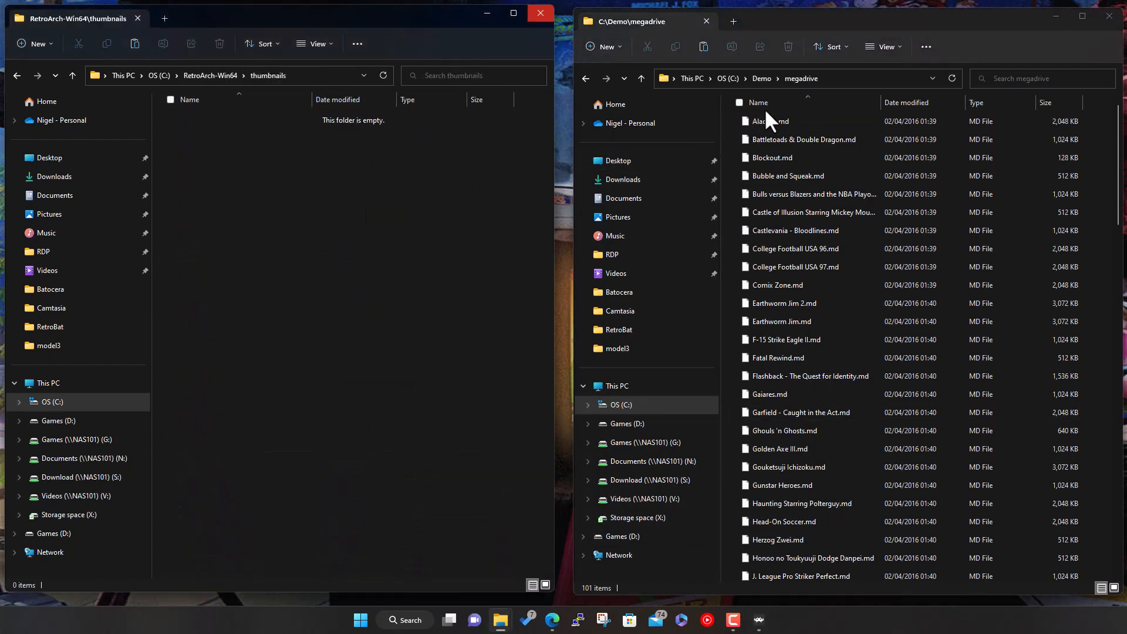
Step: In the second File Explorer window, go up to C:\Demo and open the Sega - Mega Drive - Genesis folder
left_click(765, 77)
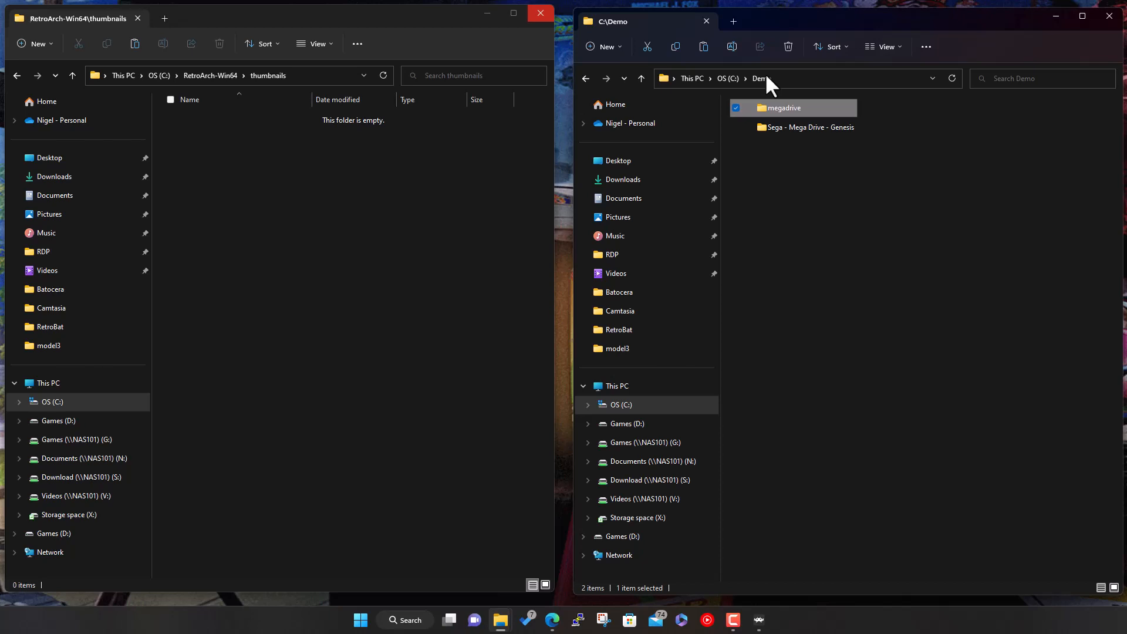
left_click(773, 128)
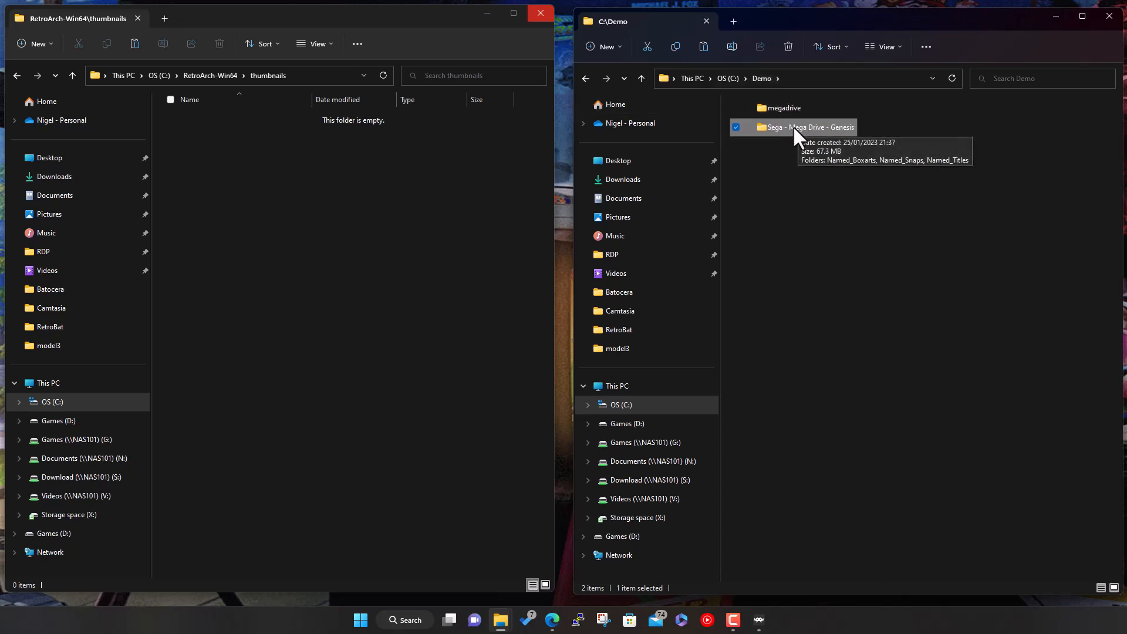
left_click(796, 179)
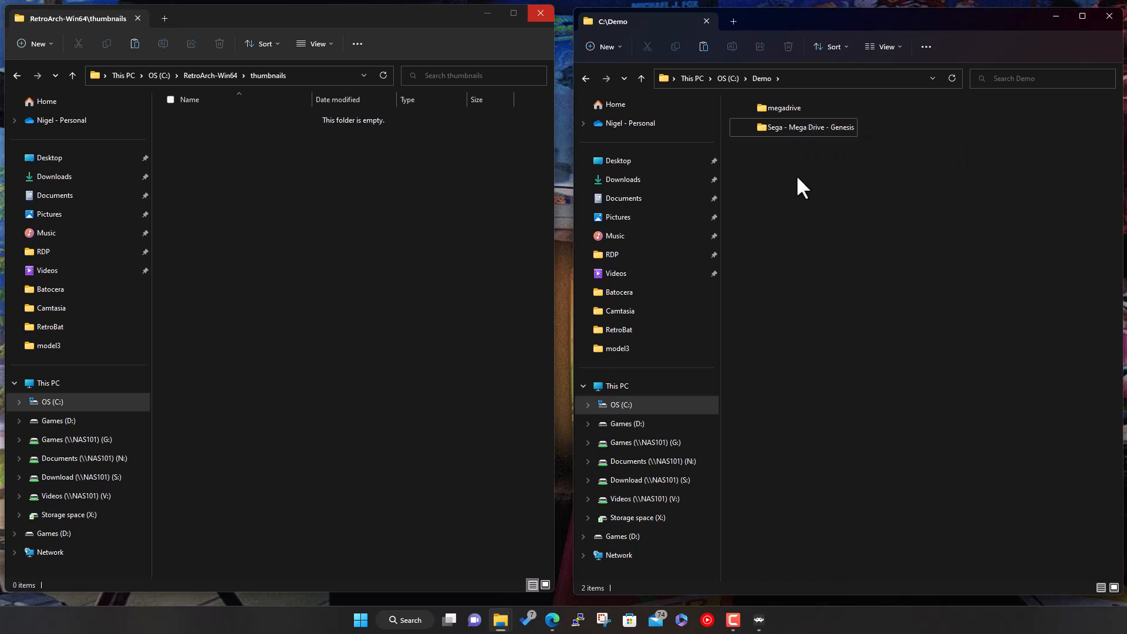
double_click(827, 128)
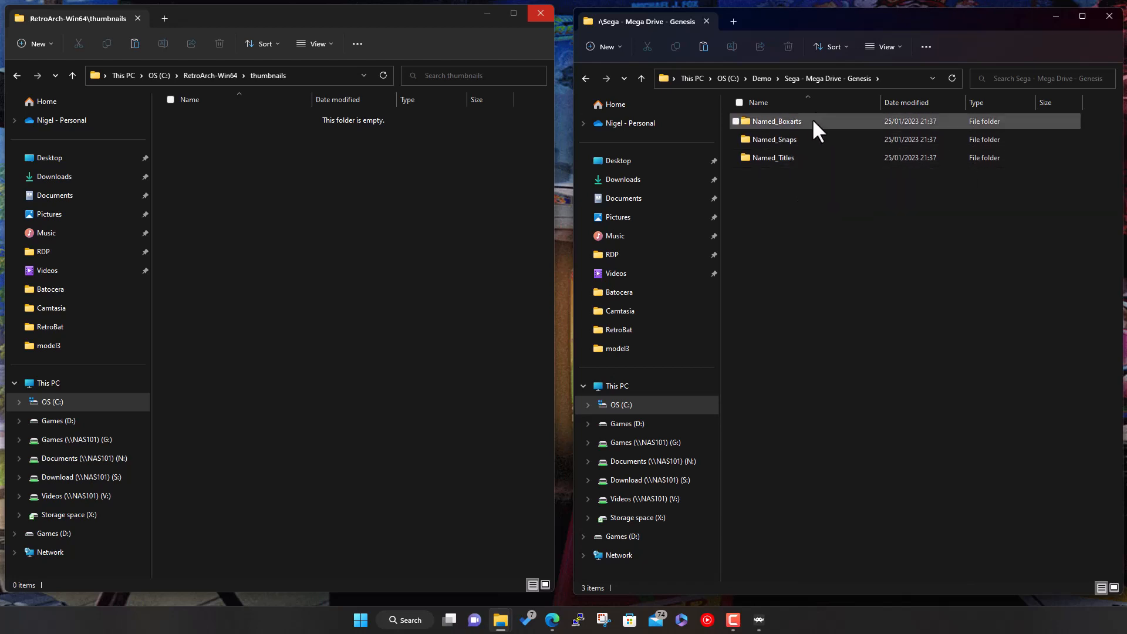
mouse_move(814, 127)
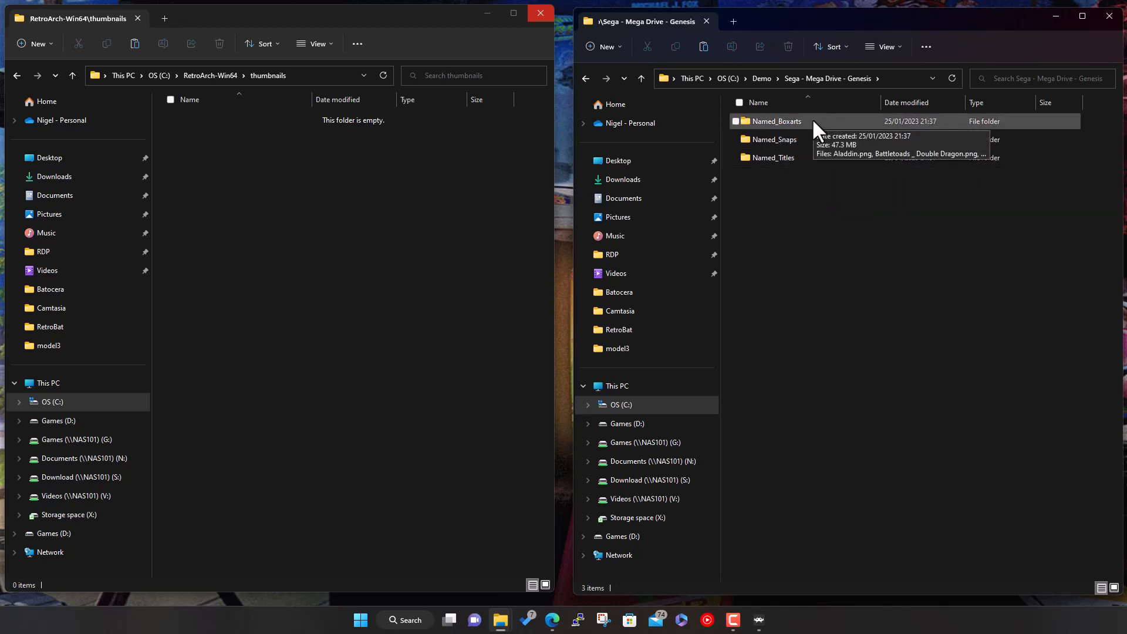
Step: Open the Named_Boxarts folder and look through its box art images
double_click(813, 120)
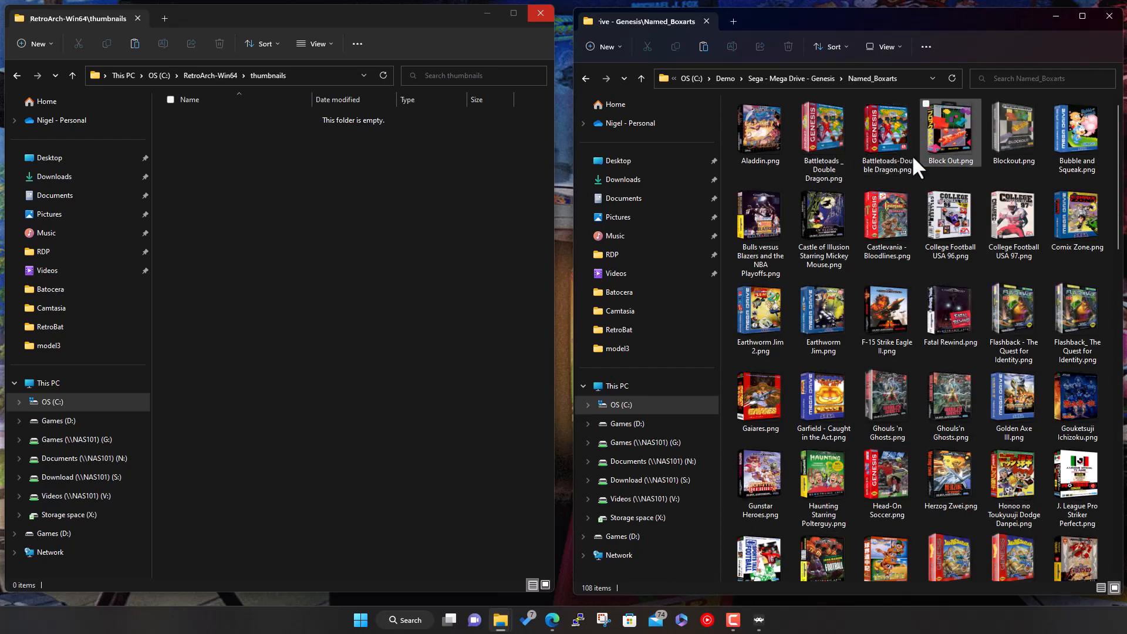
scroll(892, 174, "down", 3)
scroll(905, 251, "down", 5)
scroll(908, 302, "up", 8)
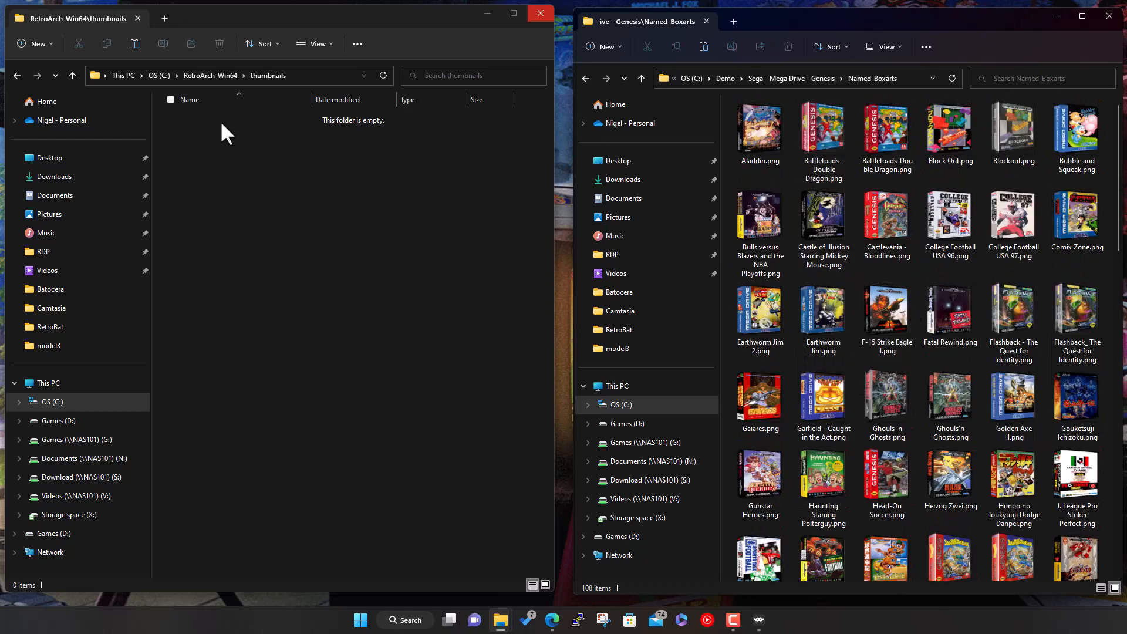
Step: Open C:\Demo\megadrive in the window showing the thumbnails folder, and switch the Named_Boxarts folder to the List view
left_click(85, 403)
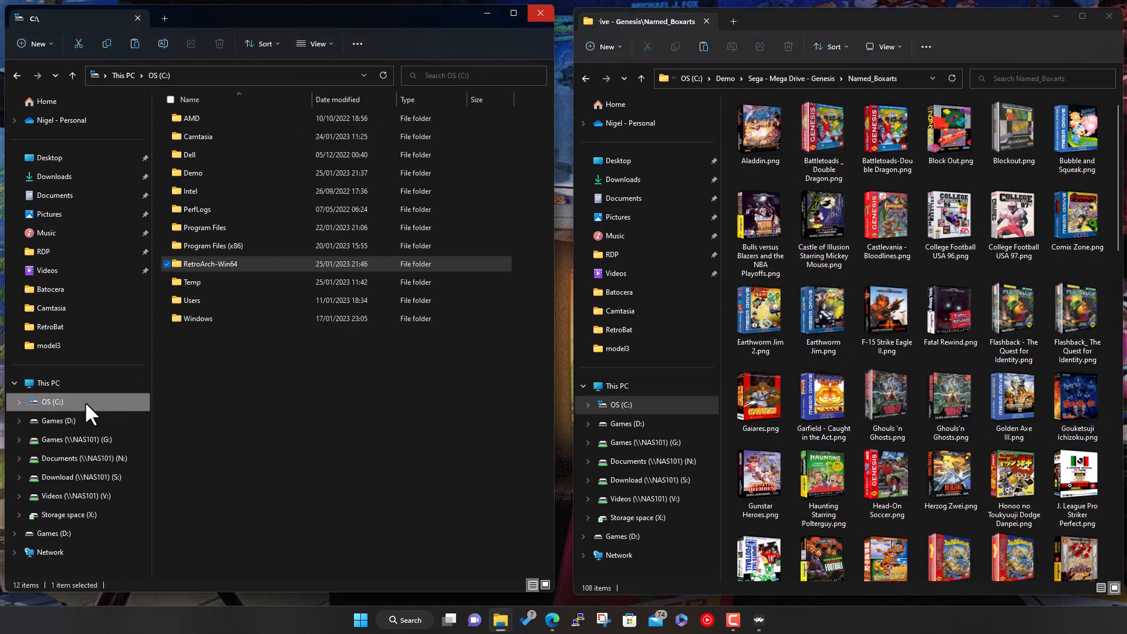
double_click(209, 170)
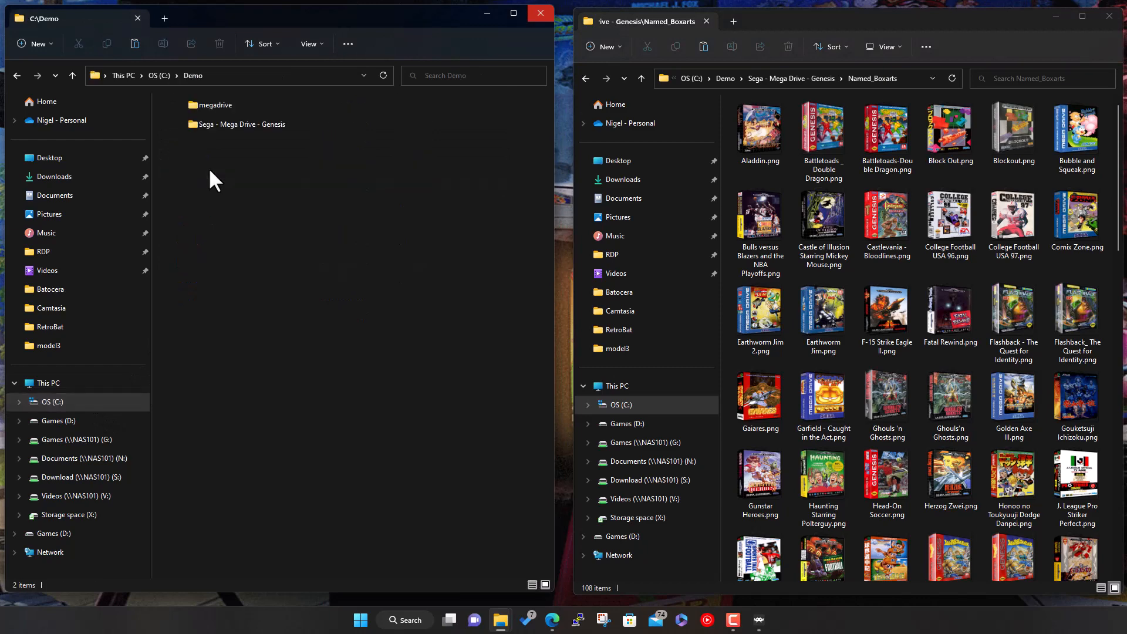
left_click(209, 105)
double_click(209, 105)
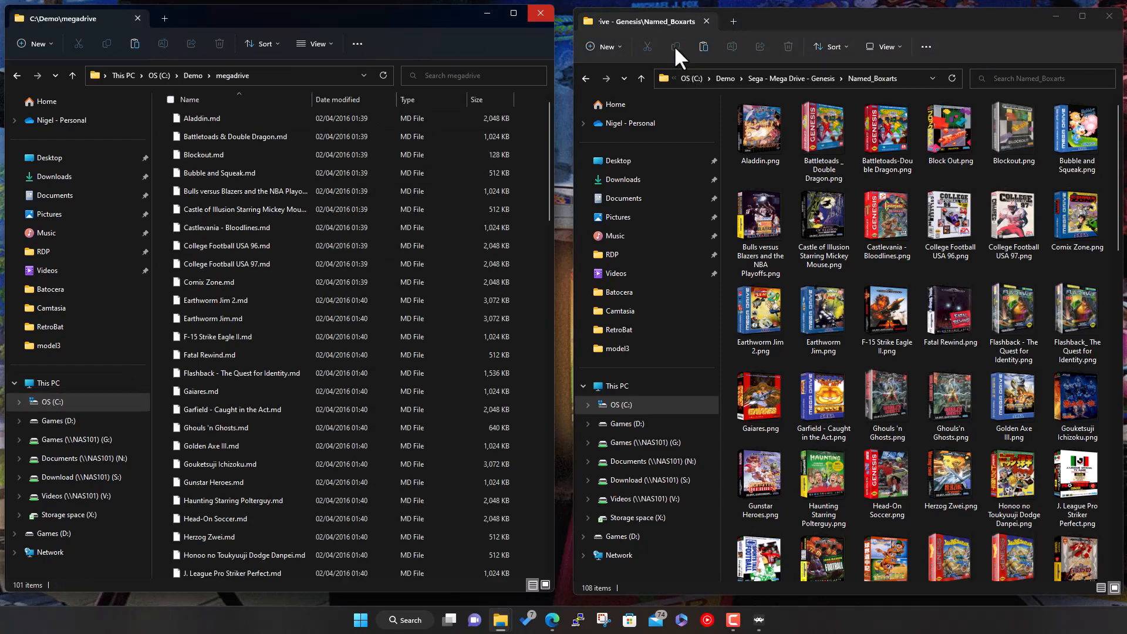
left_click(884, 46)
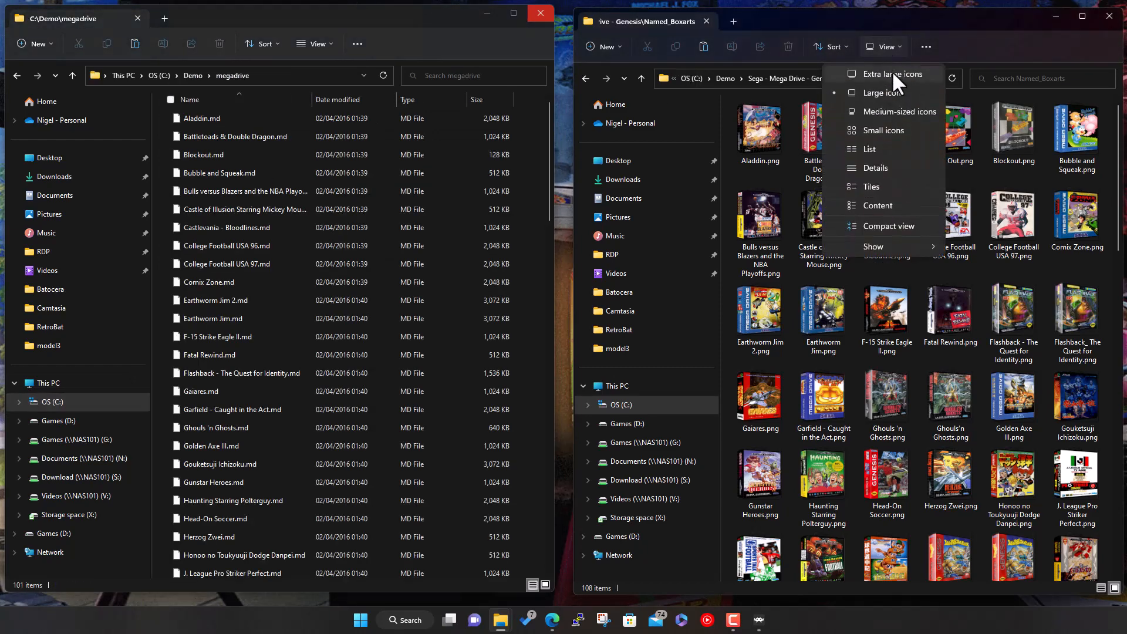
left_click(890, 143)
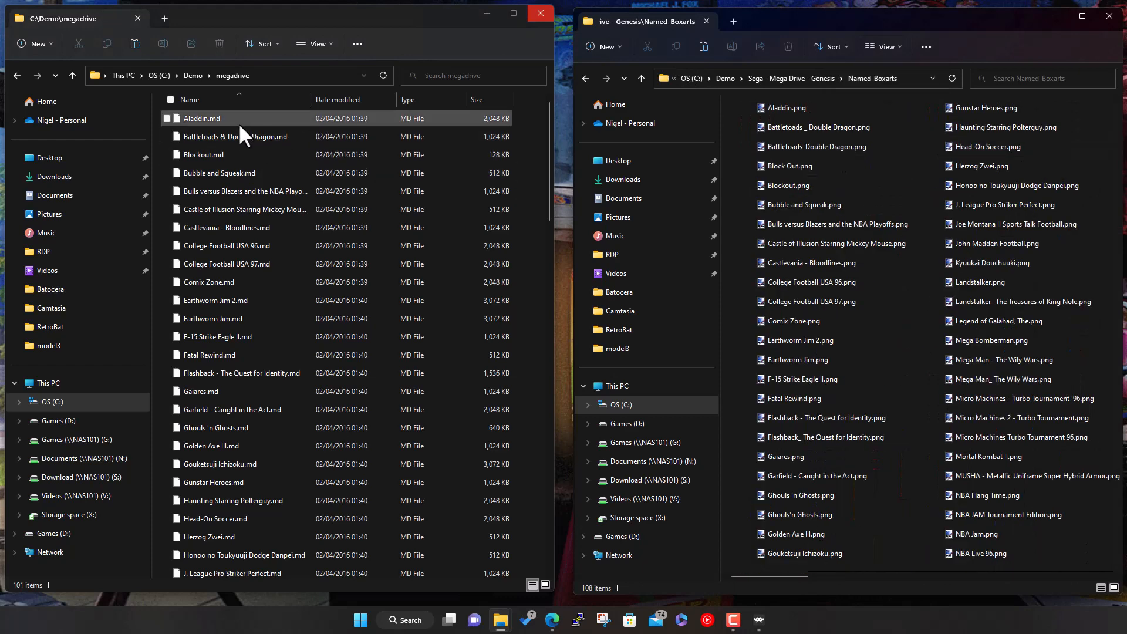
Step: Compare the Aladdin, Battletoads & Double Dragon and Blockout game file names with the box art file names
left_click(238, 117)
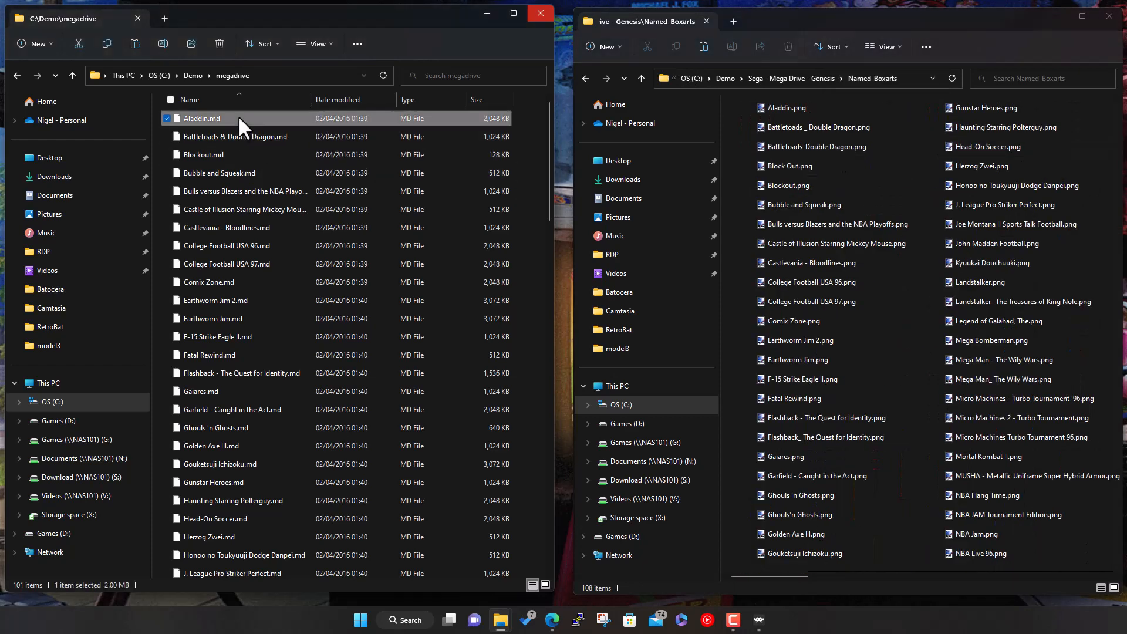
left_click(806, 108)
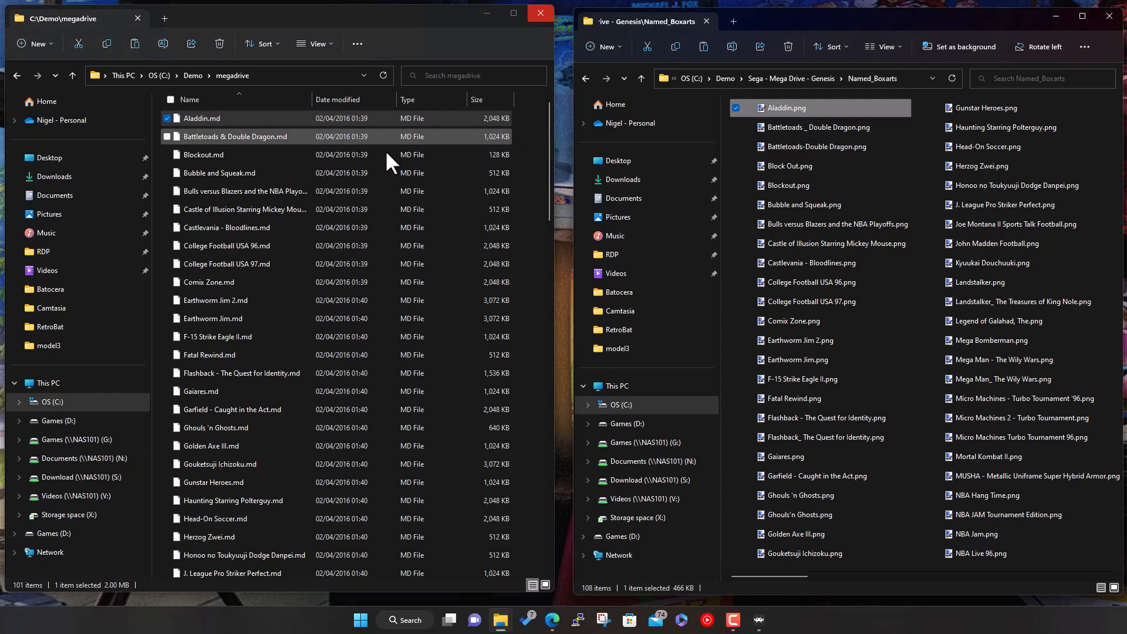
left_click(272, 139)
left_click(805, 128)
left_click(321, 154)
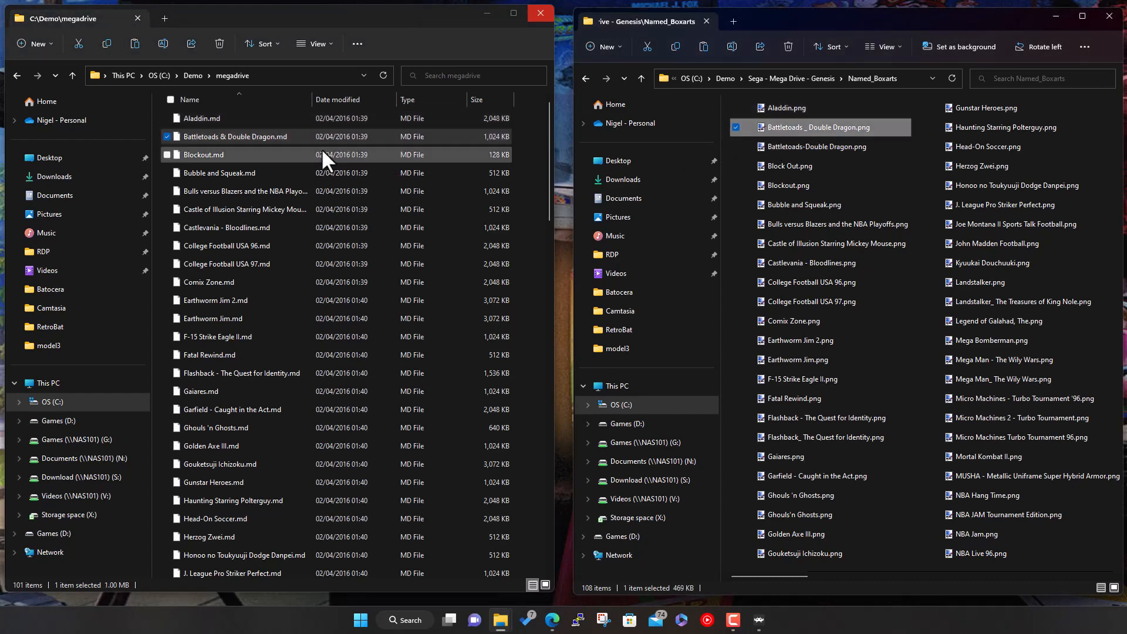
left_click(804, 147)
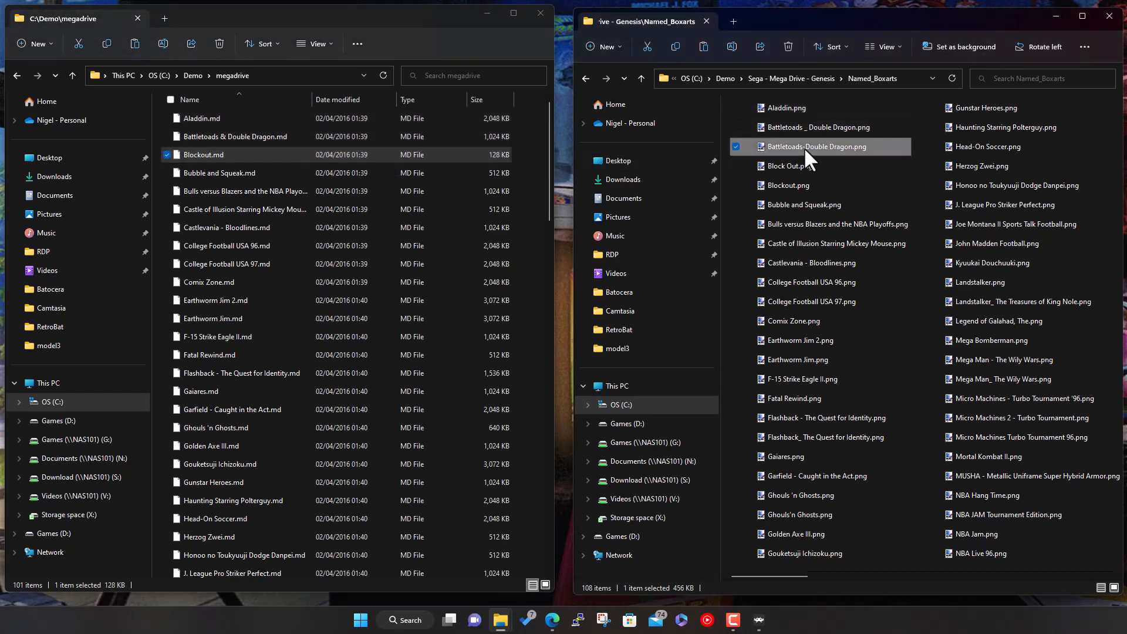
left_click(229, 136)
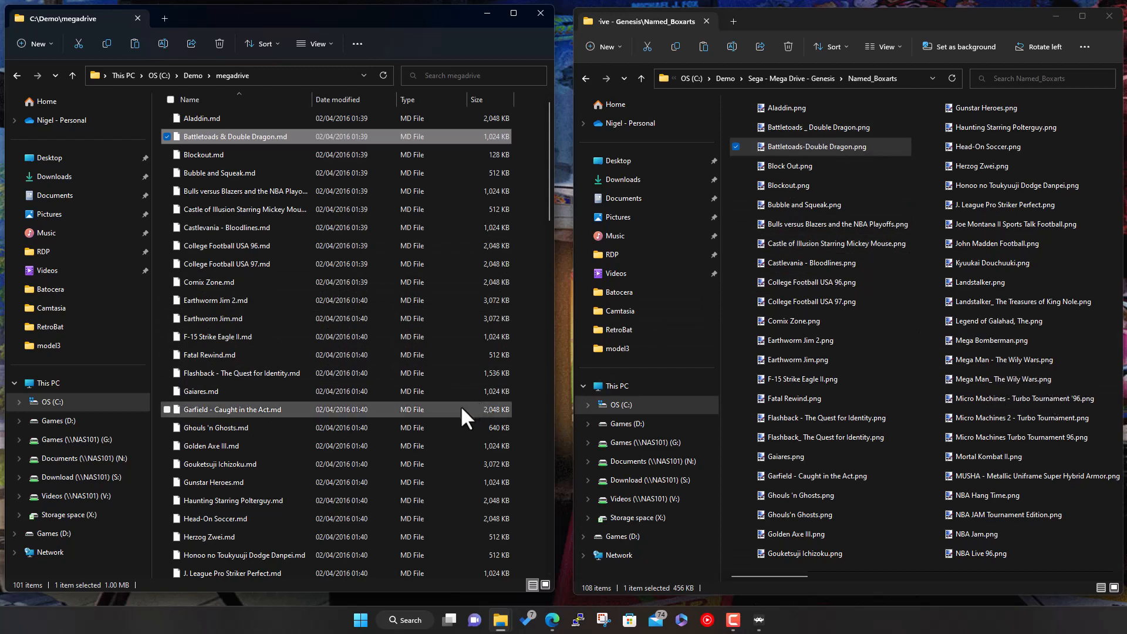
Step: Check further file names in both folders, including Mega Man - The Wily Wars.md and NFL '95.png
scroll(359, 421, "down", 6)
scroll(357, 424, "down", 1)
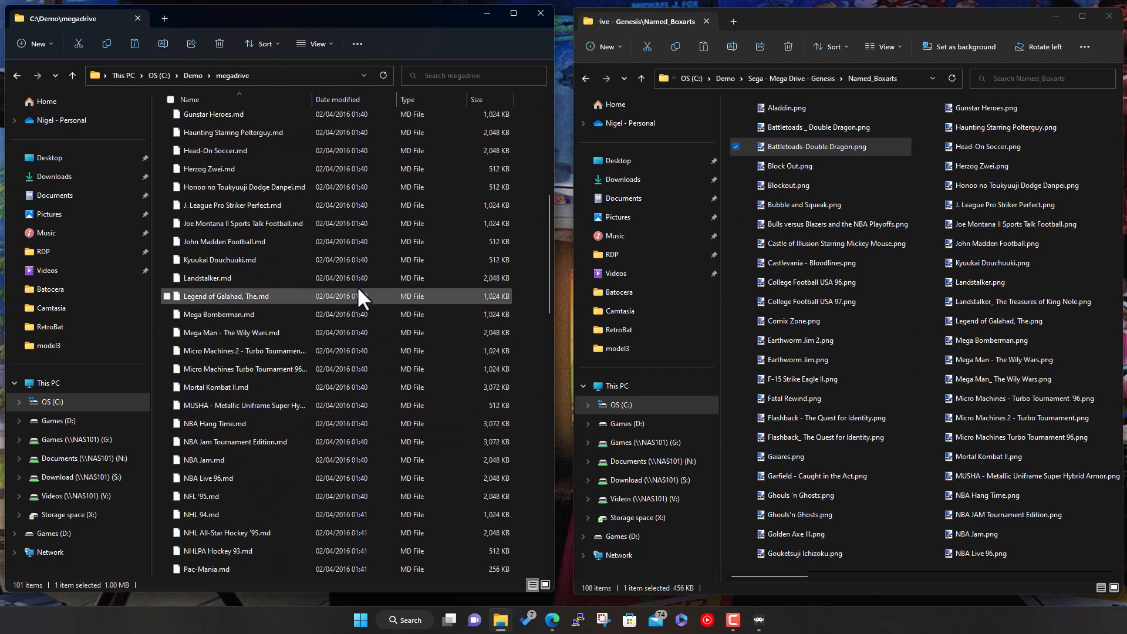
left_click(227, 332)
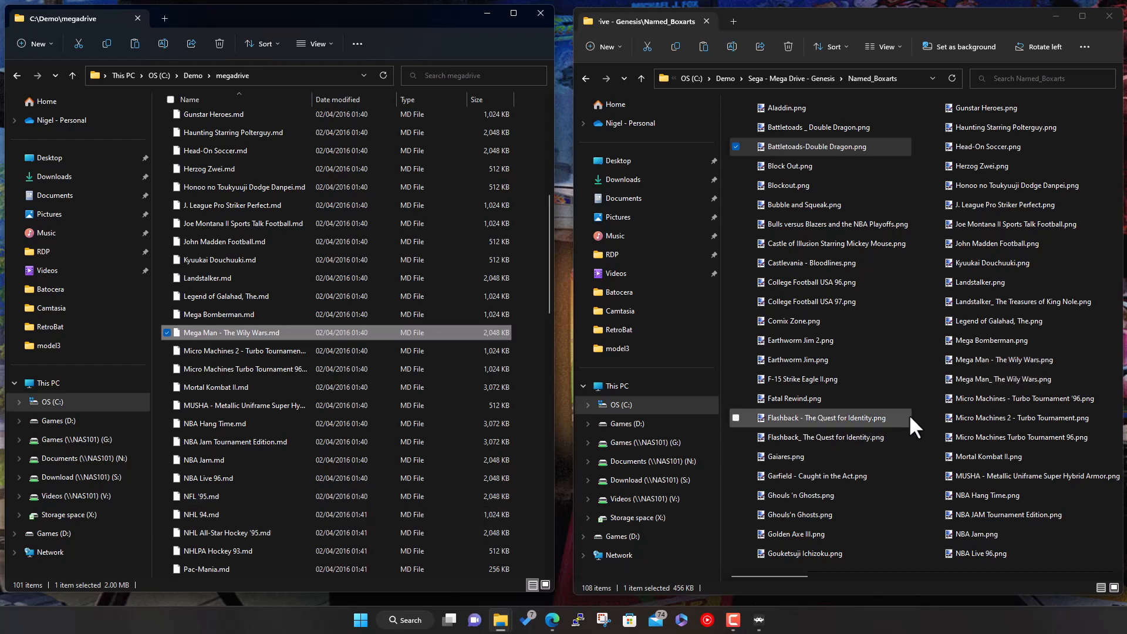
scroll(977, 406, "down", 1)
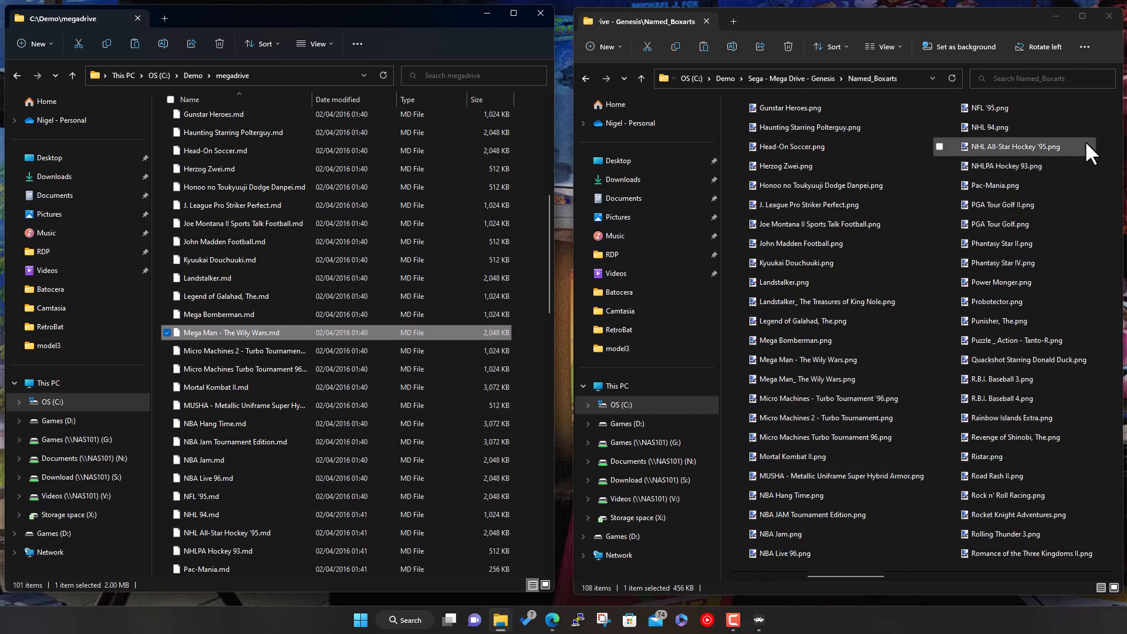
left_click(1017, 109)
left_click(1017, 109)
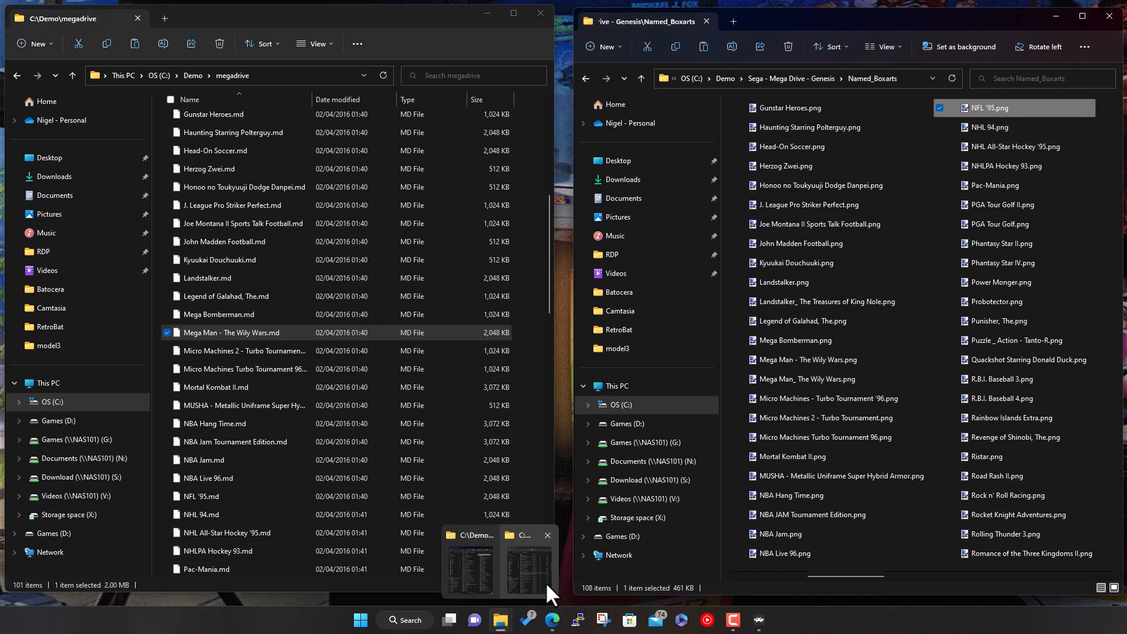
Step: Switch to Microsoft Edge and show the libretro-thumbnails page on GitHub
left_click(553, 620)
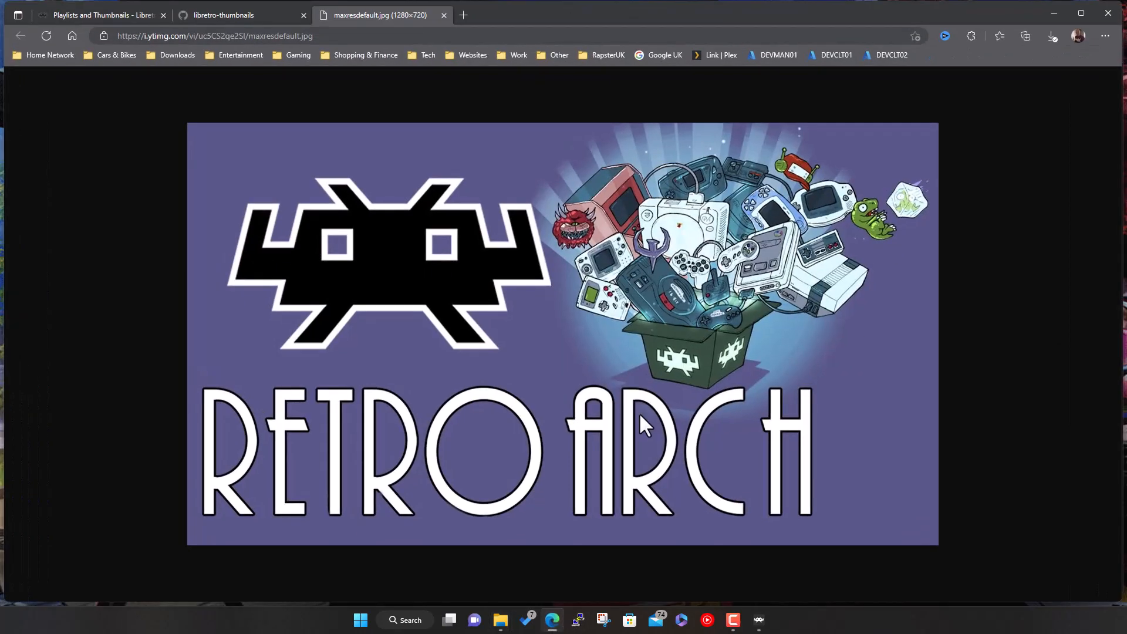
left_click(240, 12)
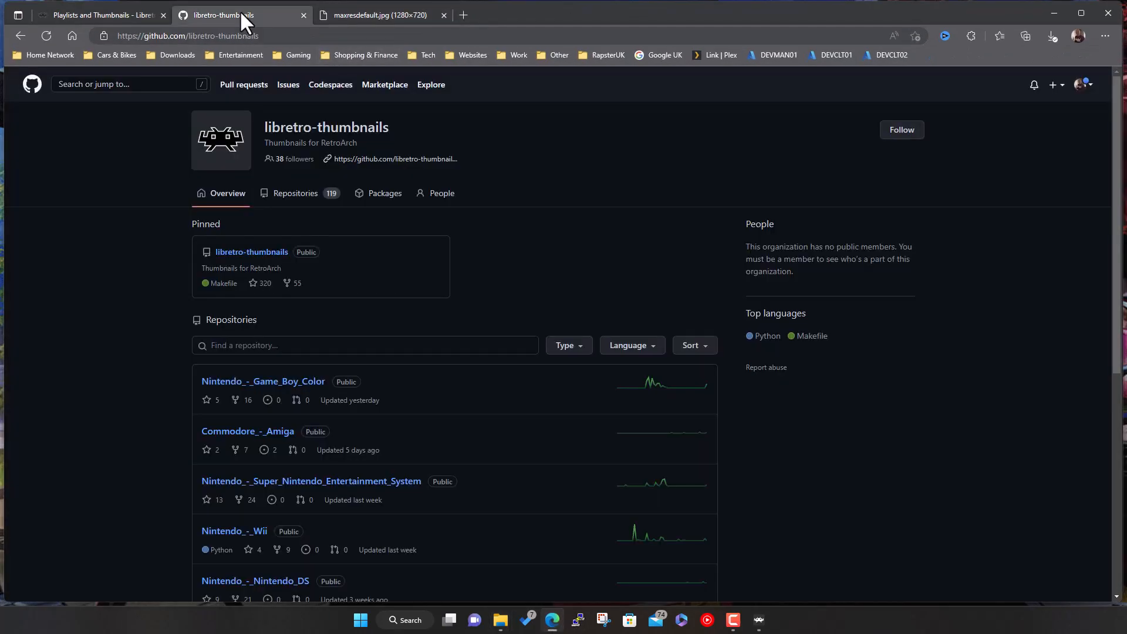
Step: Open the Playlists and Thumbnails documentation page and read the RetroArch thumbnail packs and custom thumbnails sections
left_click(125, 12)
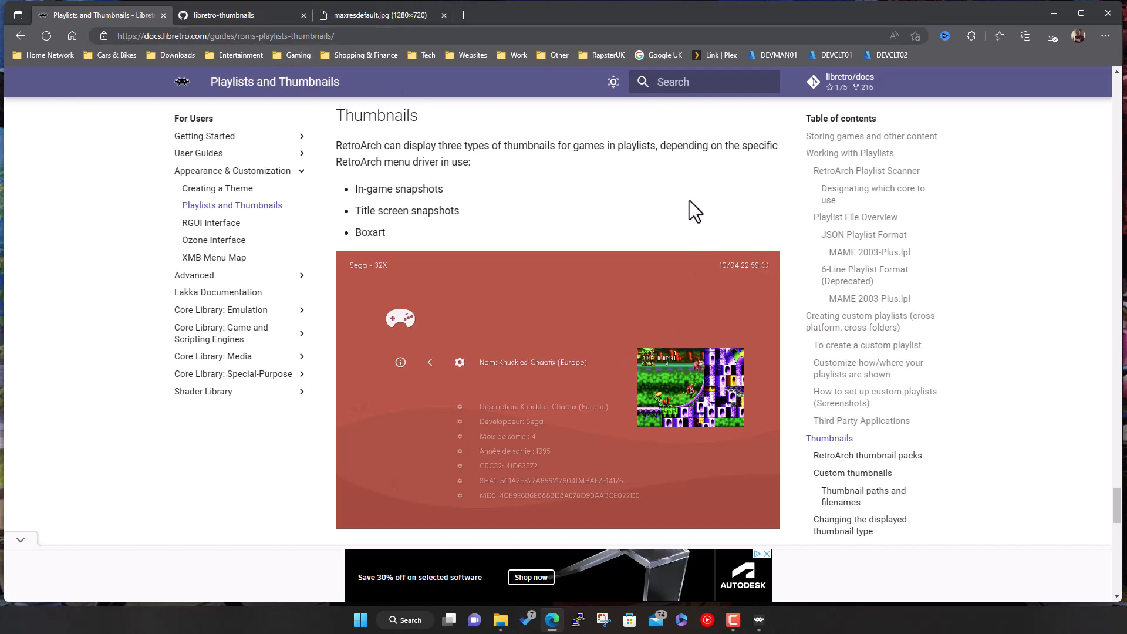
scroll(554, 223, "down", 3)
scroll(554, 223, "down", 2)
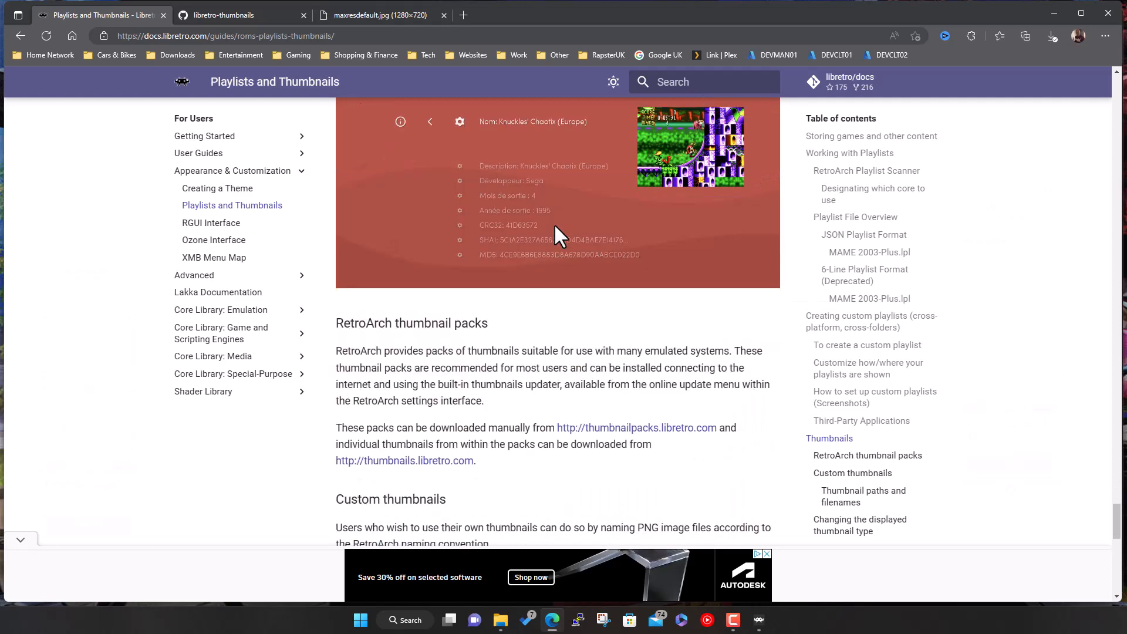
scroll(564, 227, "up", 1)
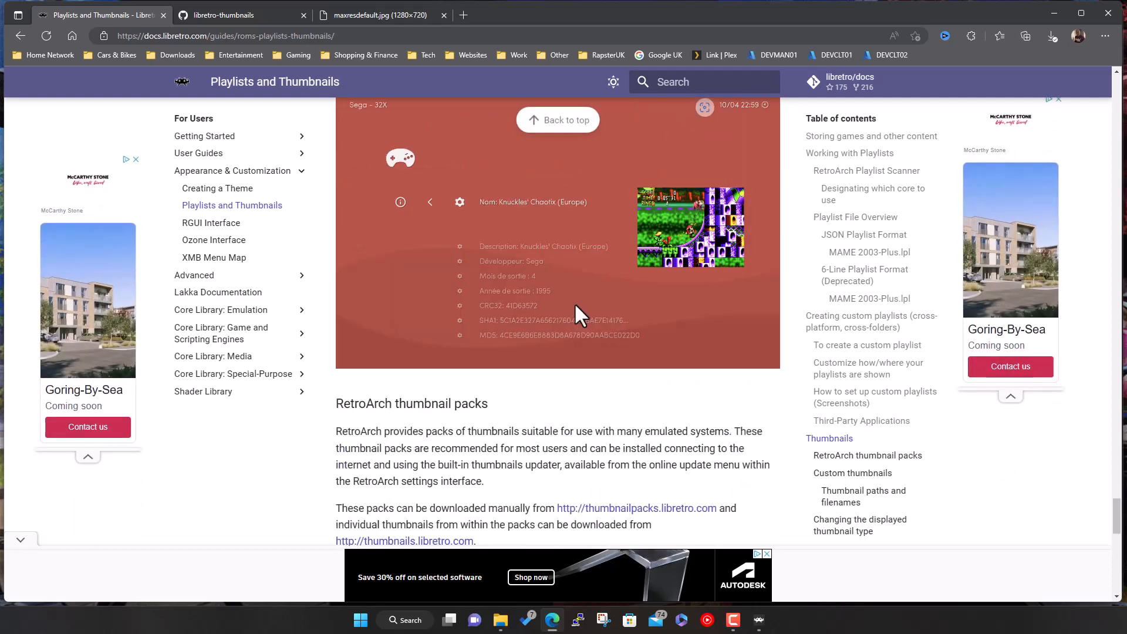
scroll(588, 364, "down", 5)
scroll(594, 381, "down", 3)
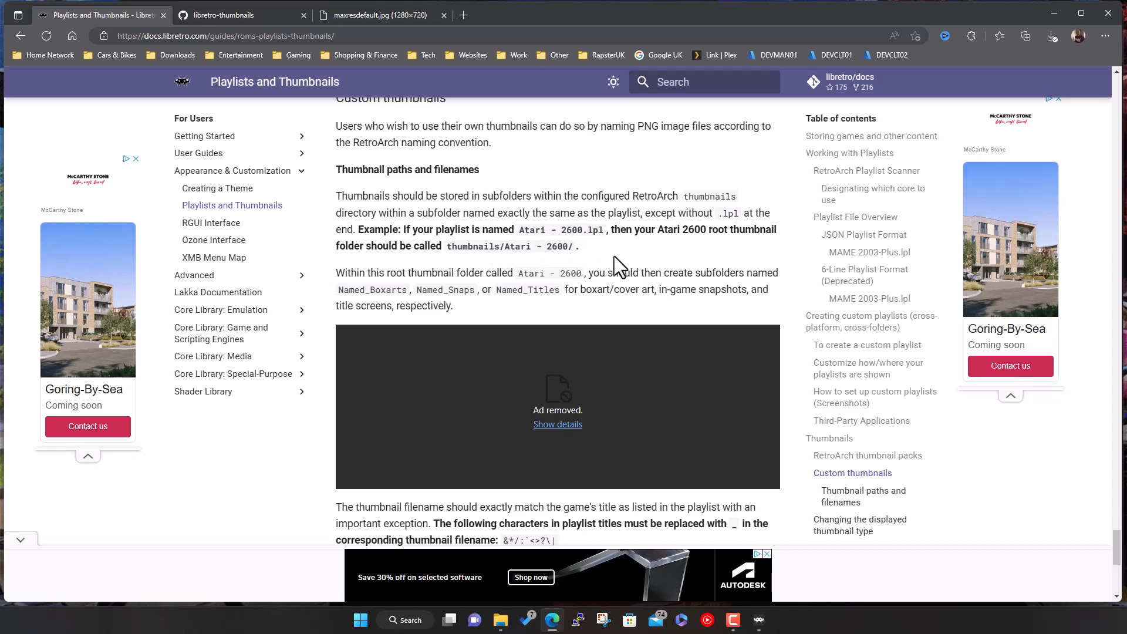
Step: Examine the thumbnail filename rules, highlighting the characters &*/:`<>?\| that must be replaced with an underscore, and review the sections above
scroll(614, 292, "down", 5)
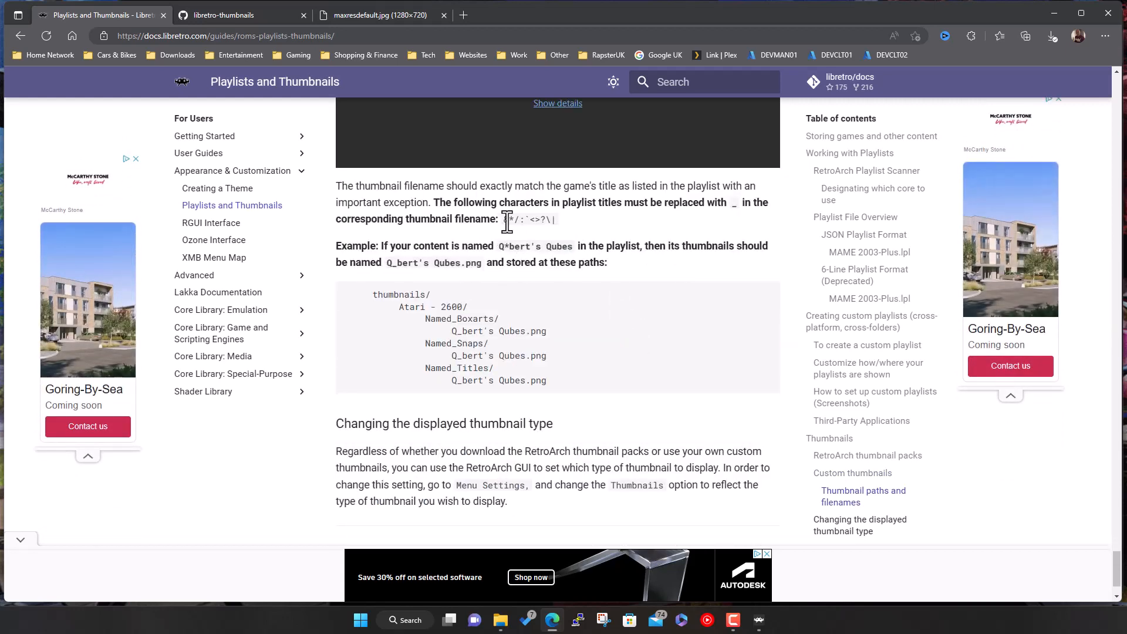
left_click_drag(503, 221, 556, 219)
scroll(526, 338, "down", 2)
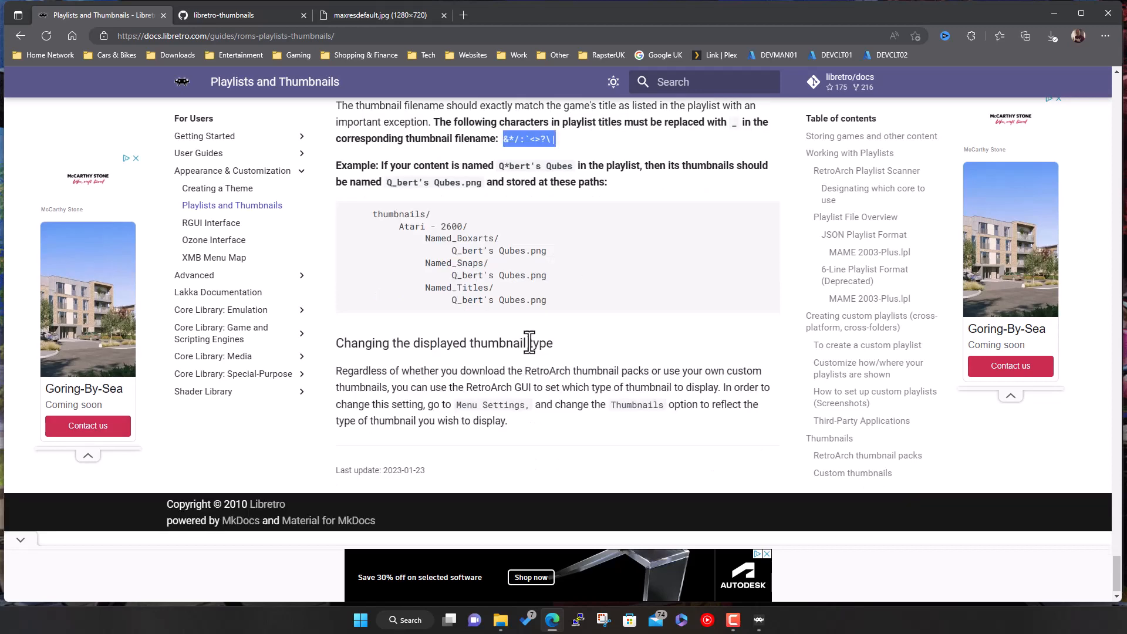
scroll(612, 376, "up", 5)
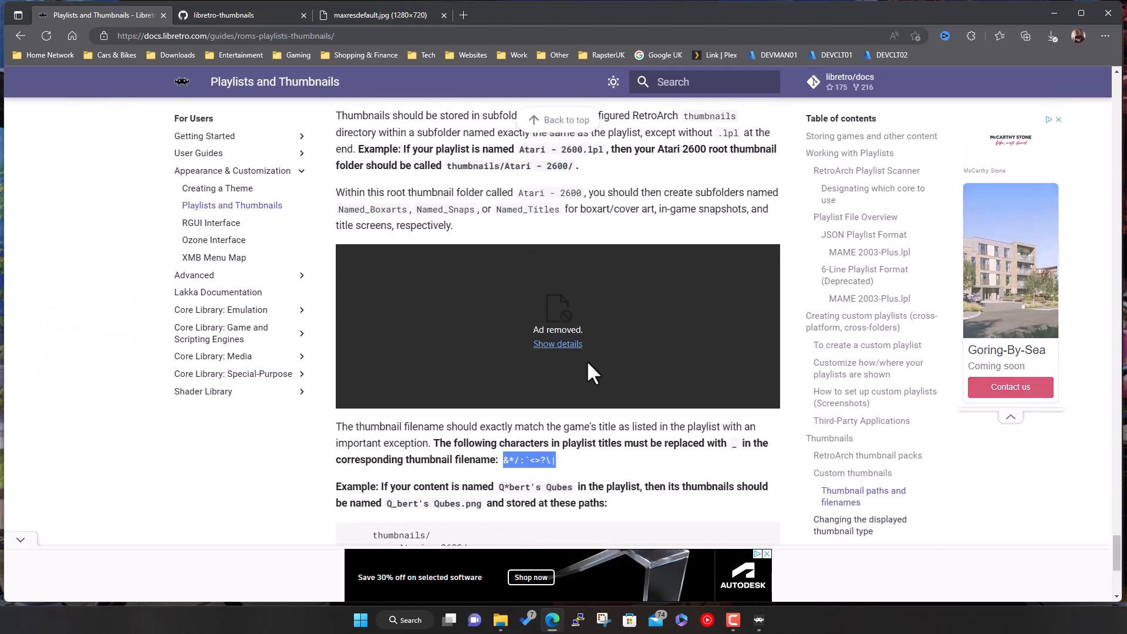
scroll(621, 390, "up", 10)
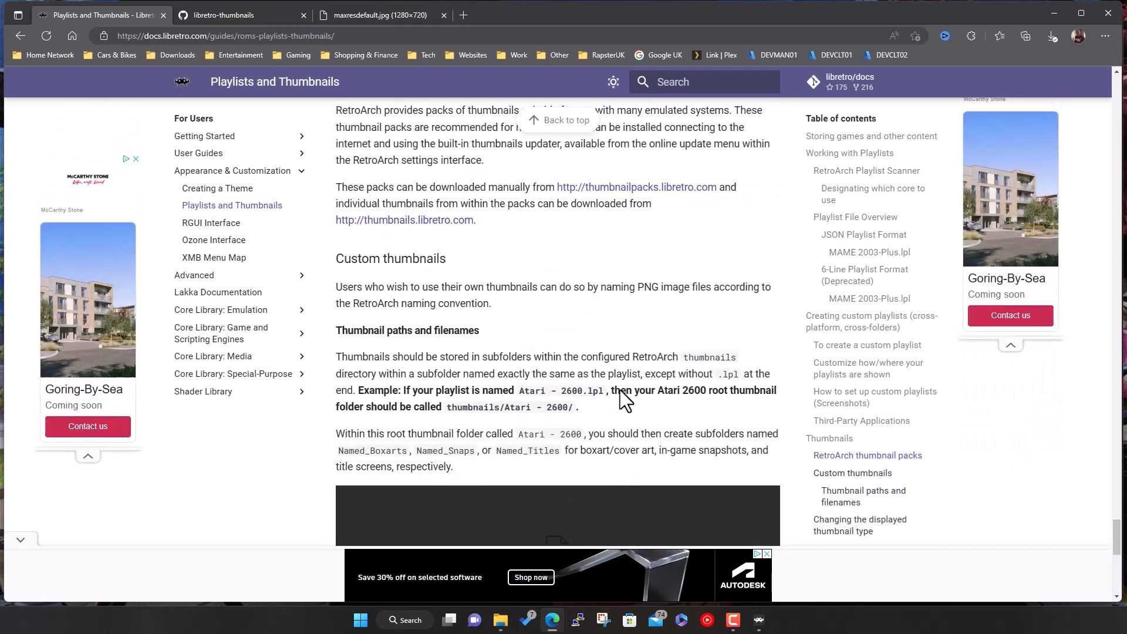
scroll(610, 352, "up", 1)
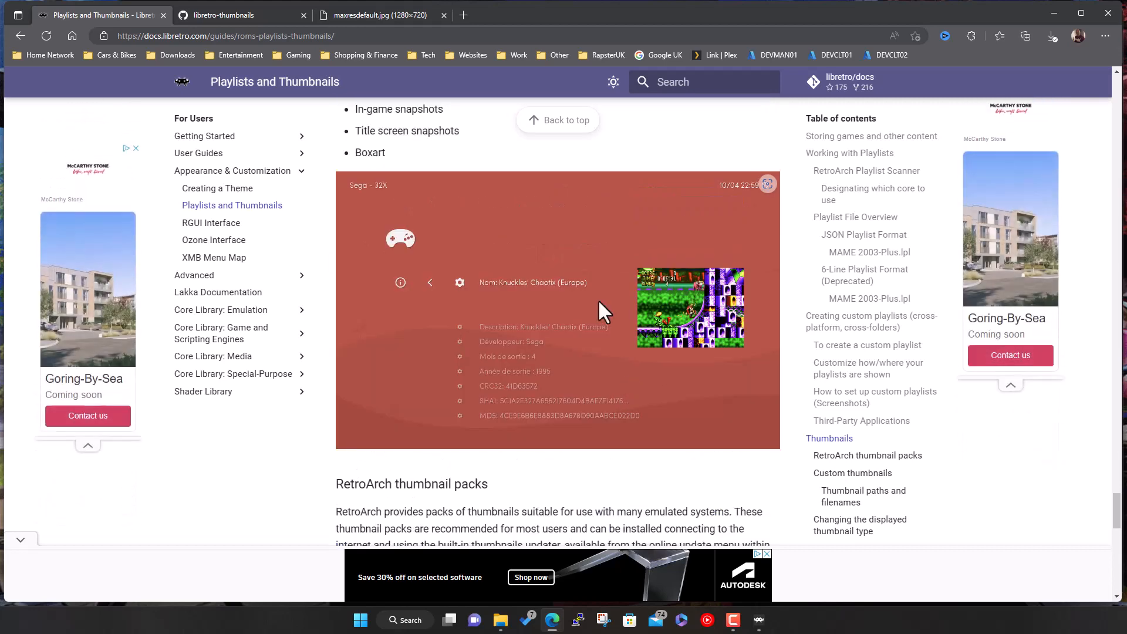
Step: Return to the File Explorer windows and open the Named_Snaps folder inside Sega - Mega Drive - Genesis
left_click(1046, 11)
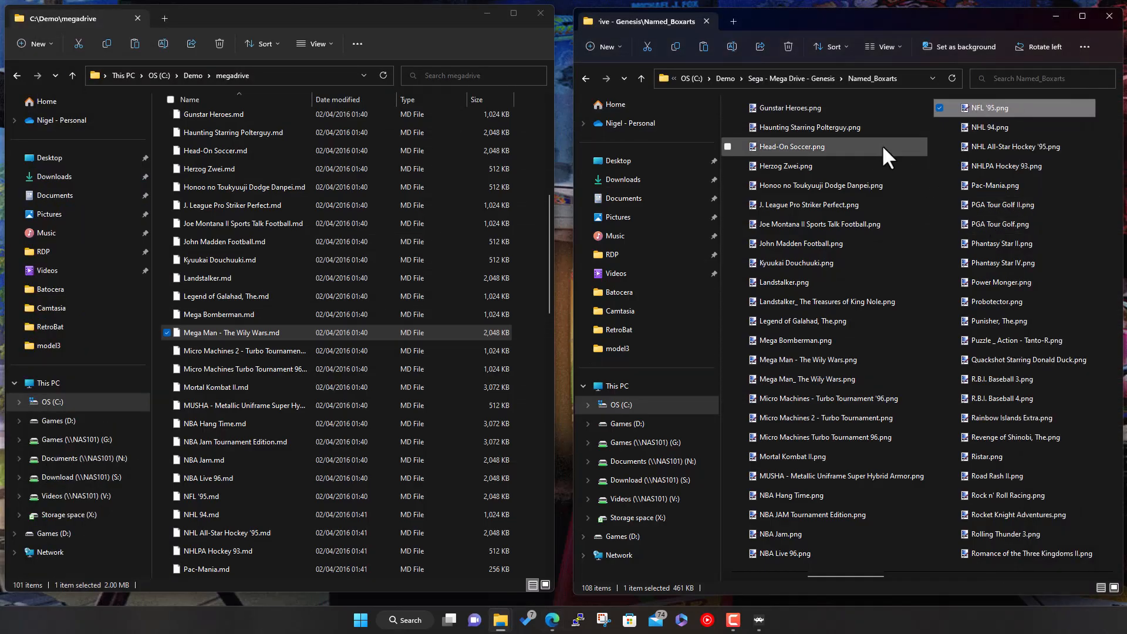
left_click(842, 108)
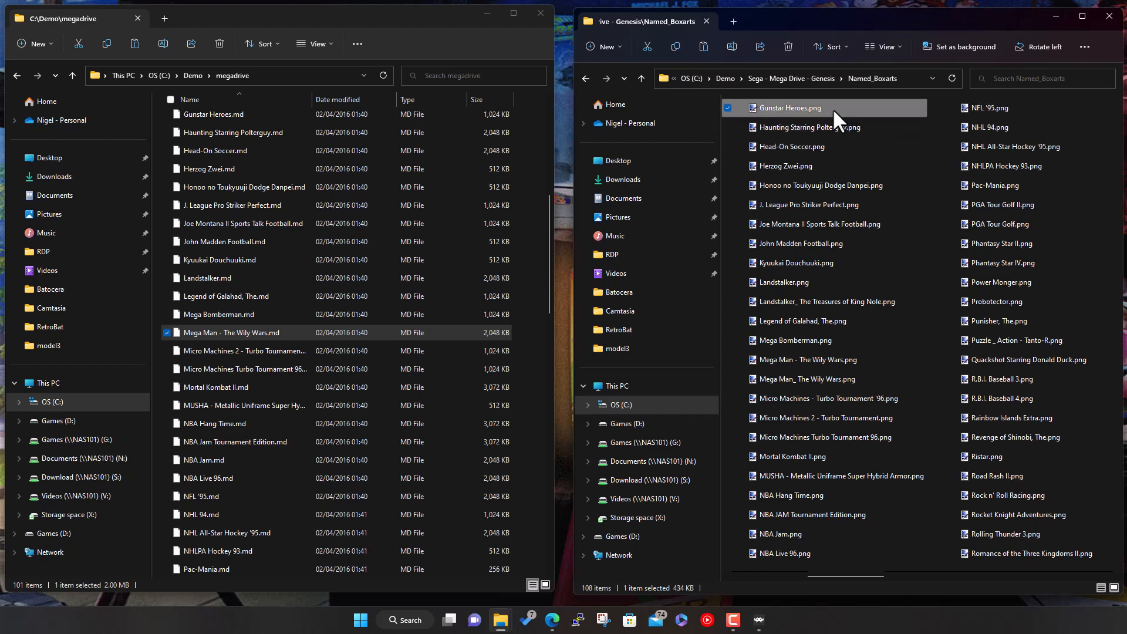
scroll(299, 176, "up", 7)
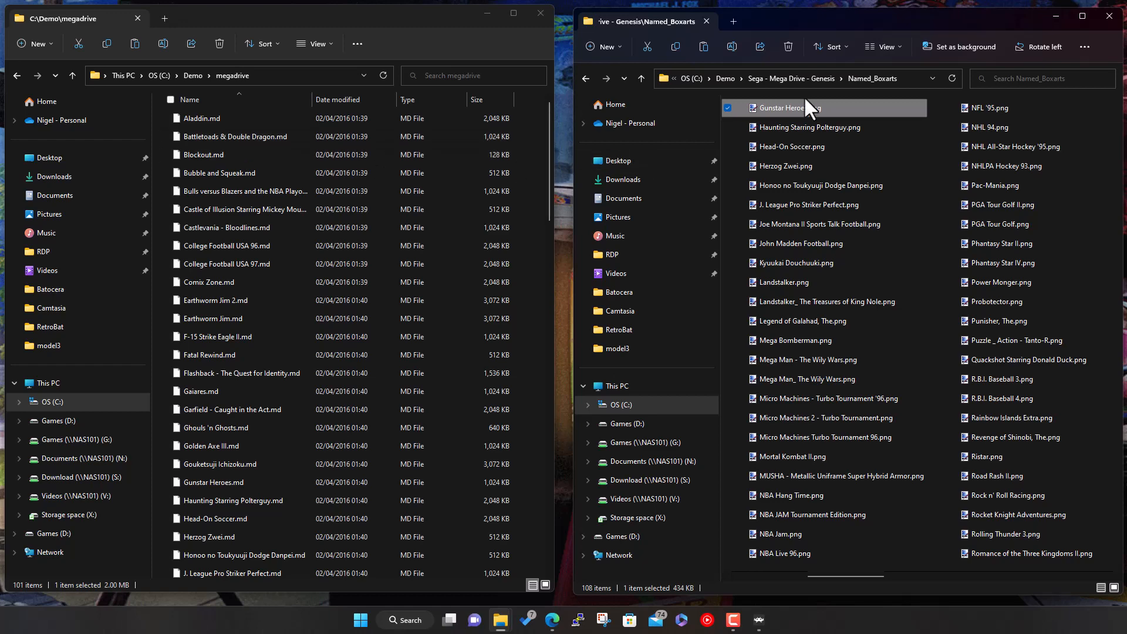
left_click(815, 78)
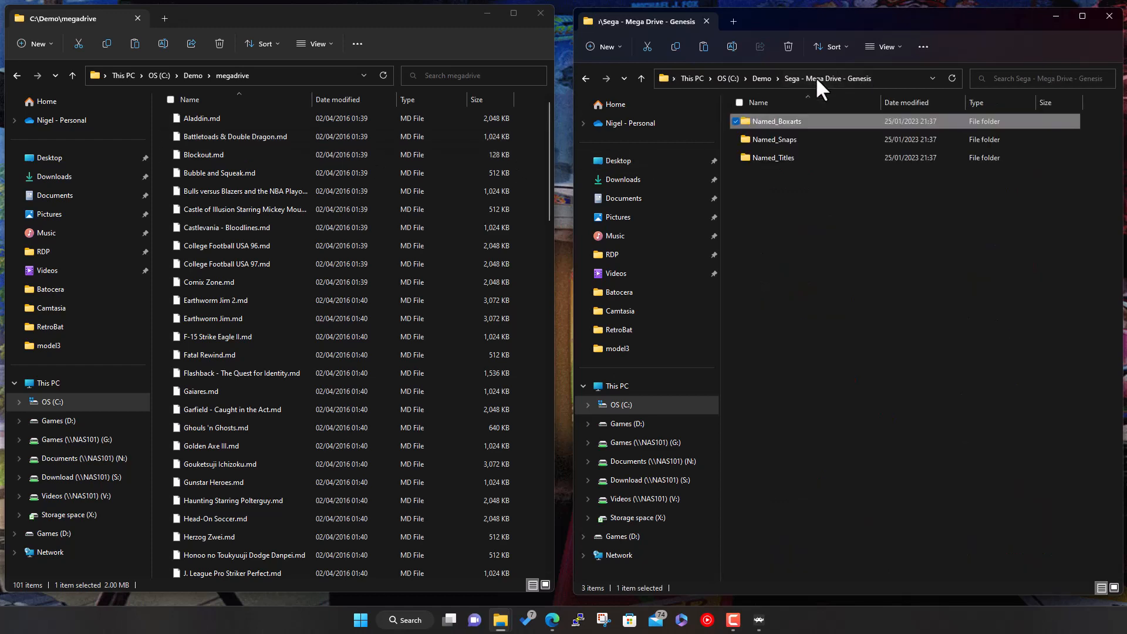
double_click(770, 138)
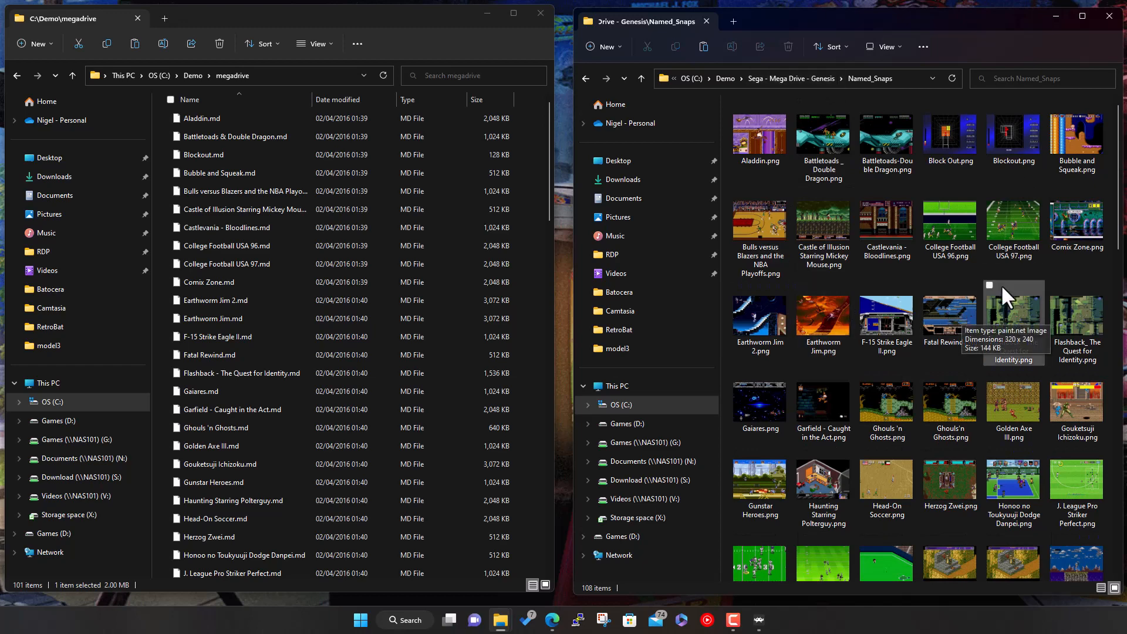
Step: Open the Named_Titles folder inside Sega - Mega Drive - Genesis and look through its title images
left_click(815, 77)
double_click(788, 157)
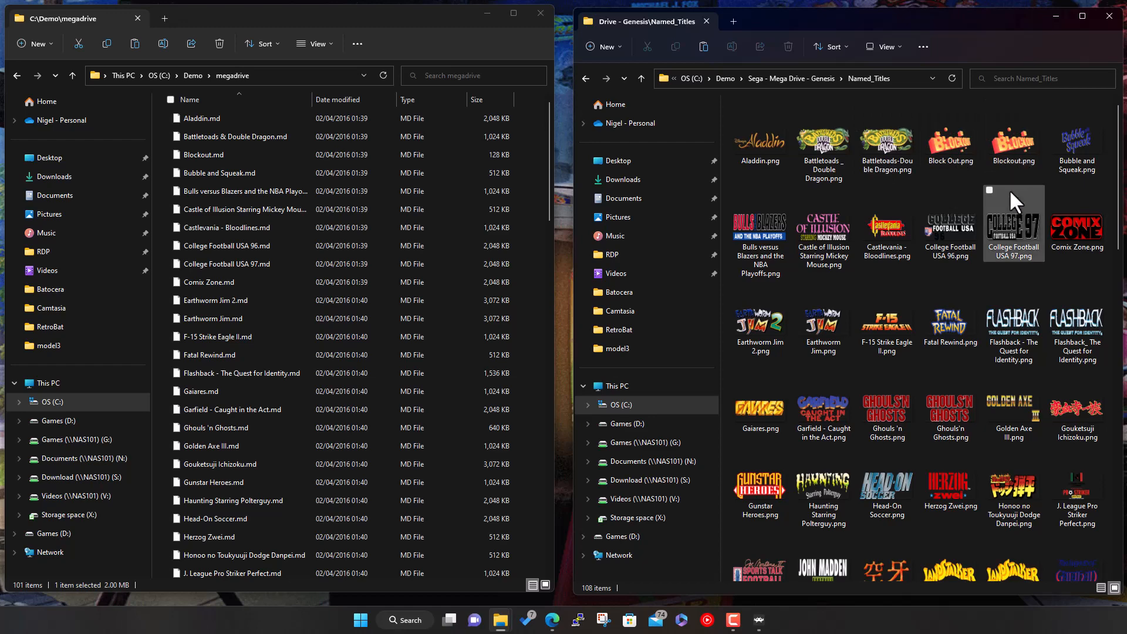
scroll(907, 347, "down", 5)
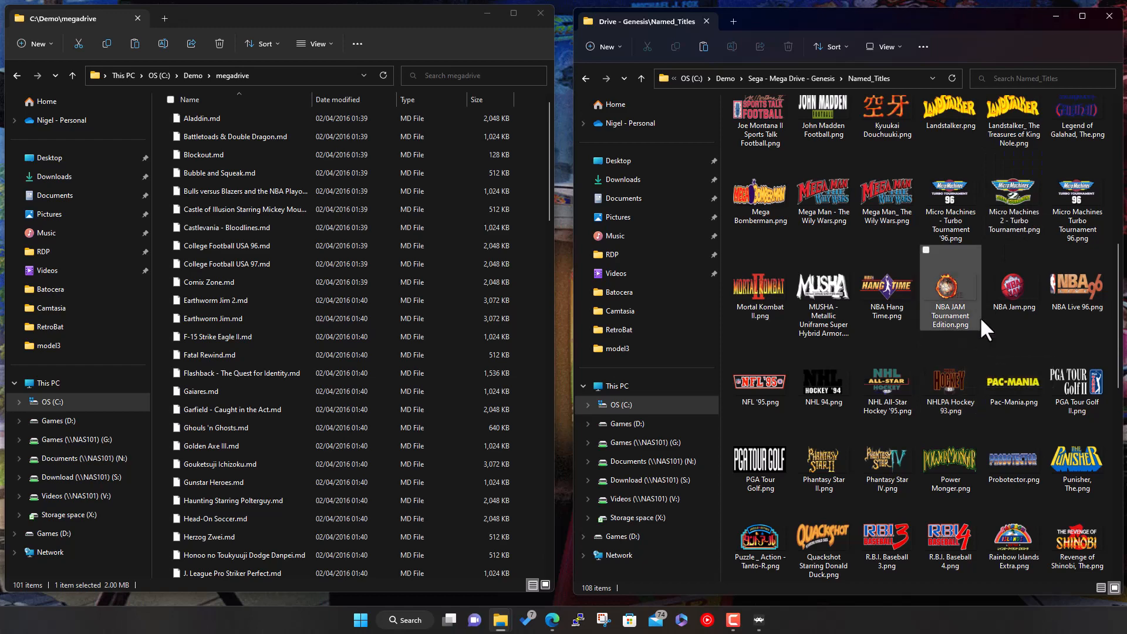
scroll(980, 316, "down", 6)
scroll(956, 386, "up", 10)
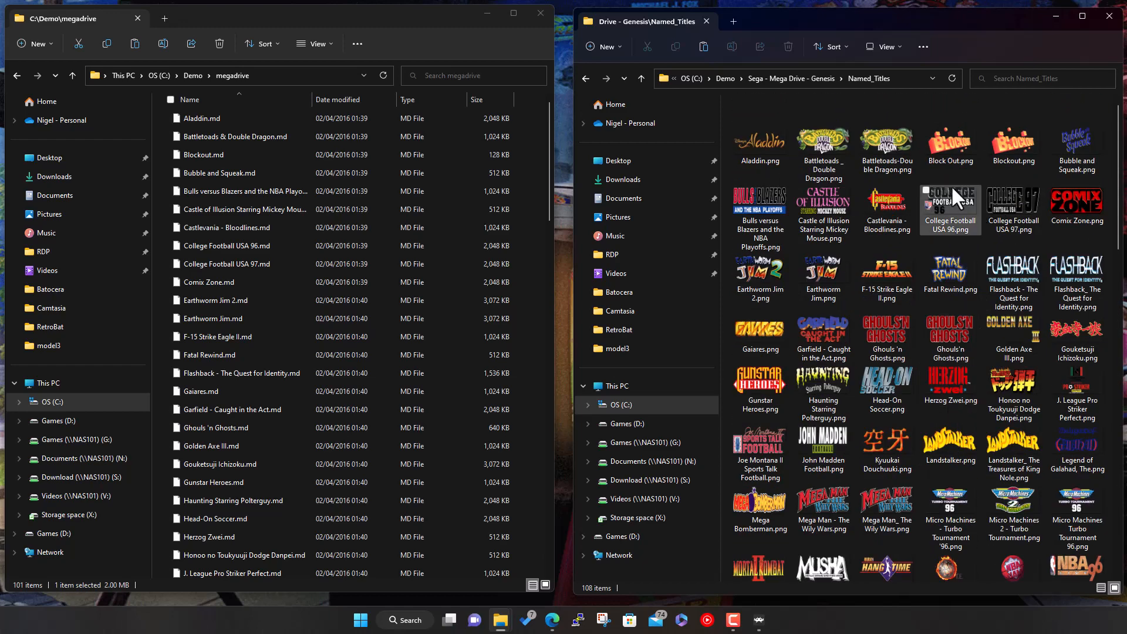
Step: Go up to C:\Demo and copy the Sega - Mega Drive - Genesis folder
left_click(814, 78)
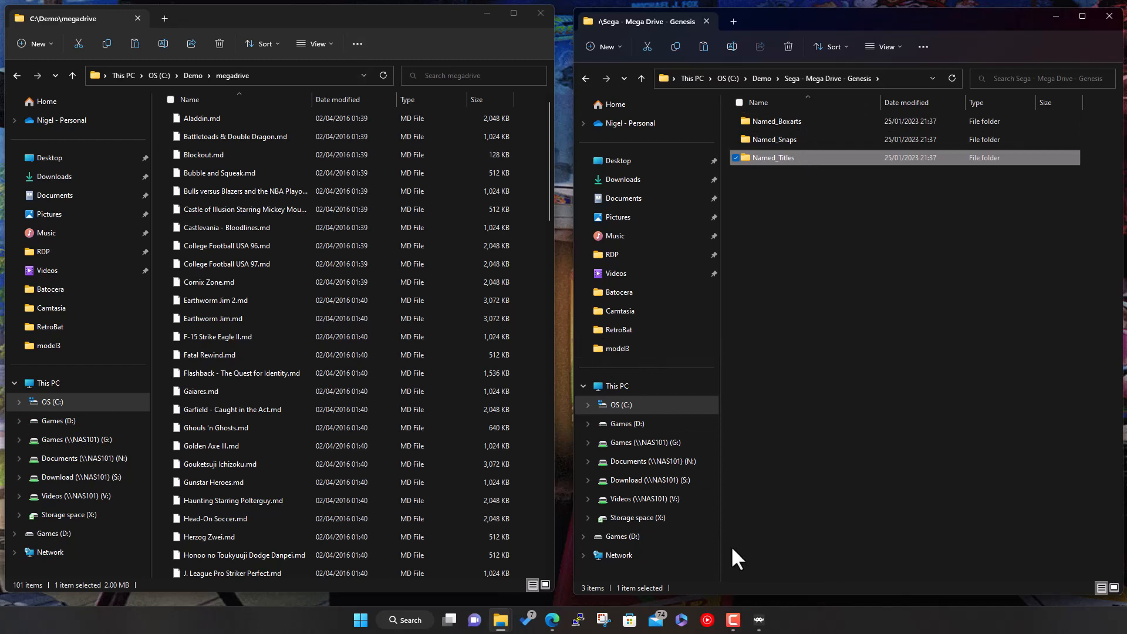
mouse_move(761, 623)
left_click(762, 79)
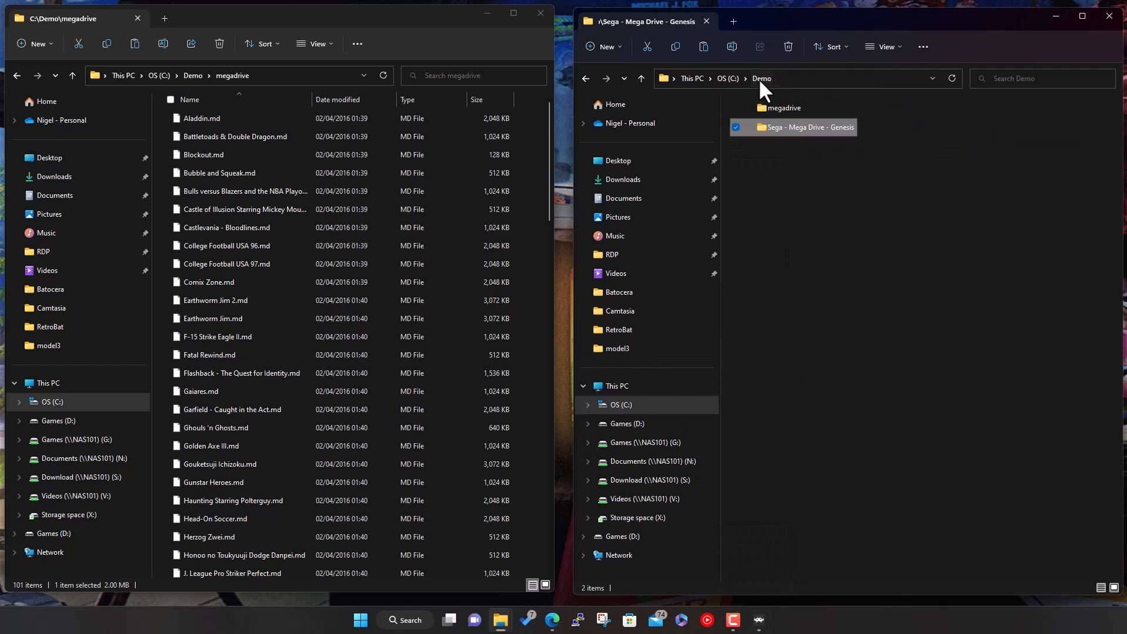
right_click(782, 129)
key("Escape")
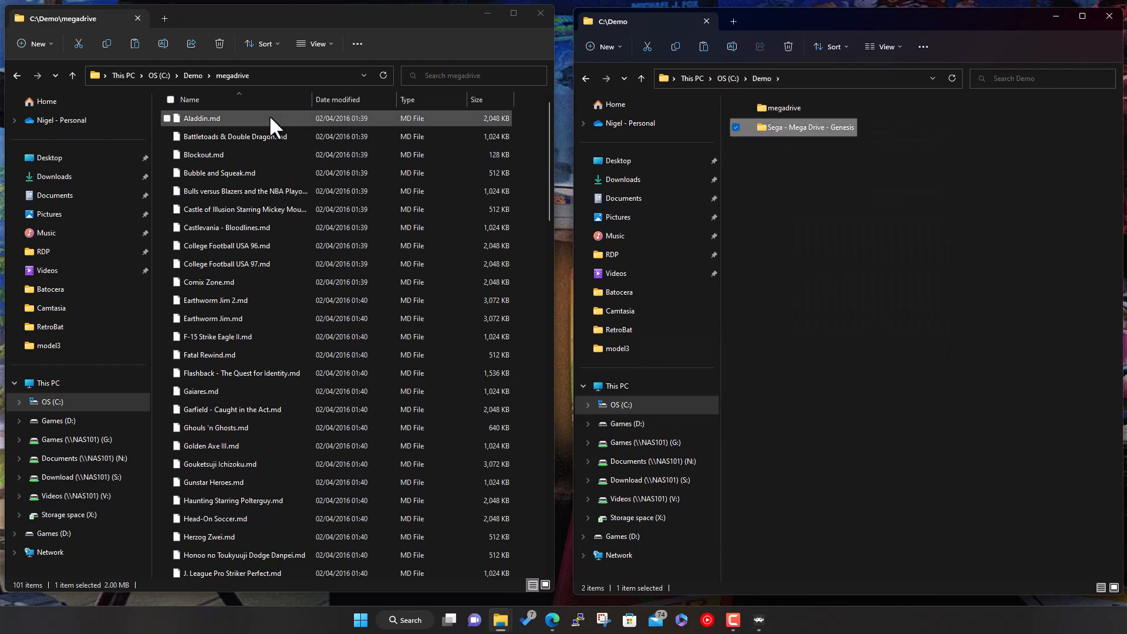
Step: Open C:\RetroArch-Win64\thumbnails in the window showing the megadrive game files
left_click(165, 72)
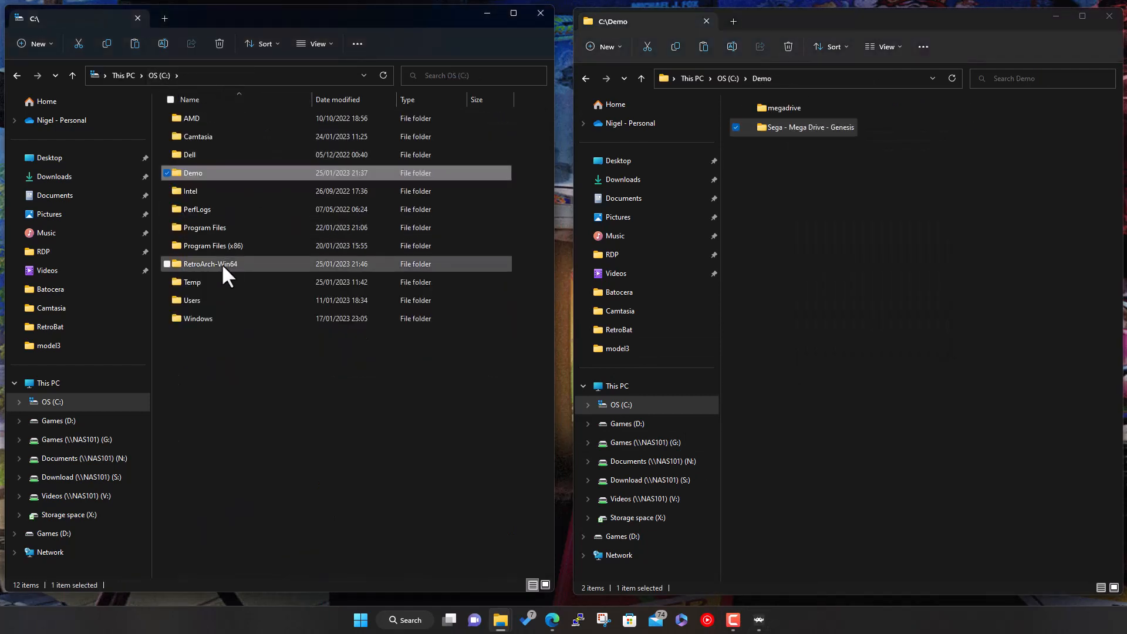
double_click(221, 263)
scroll(255, 323, "down", 3)
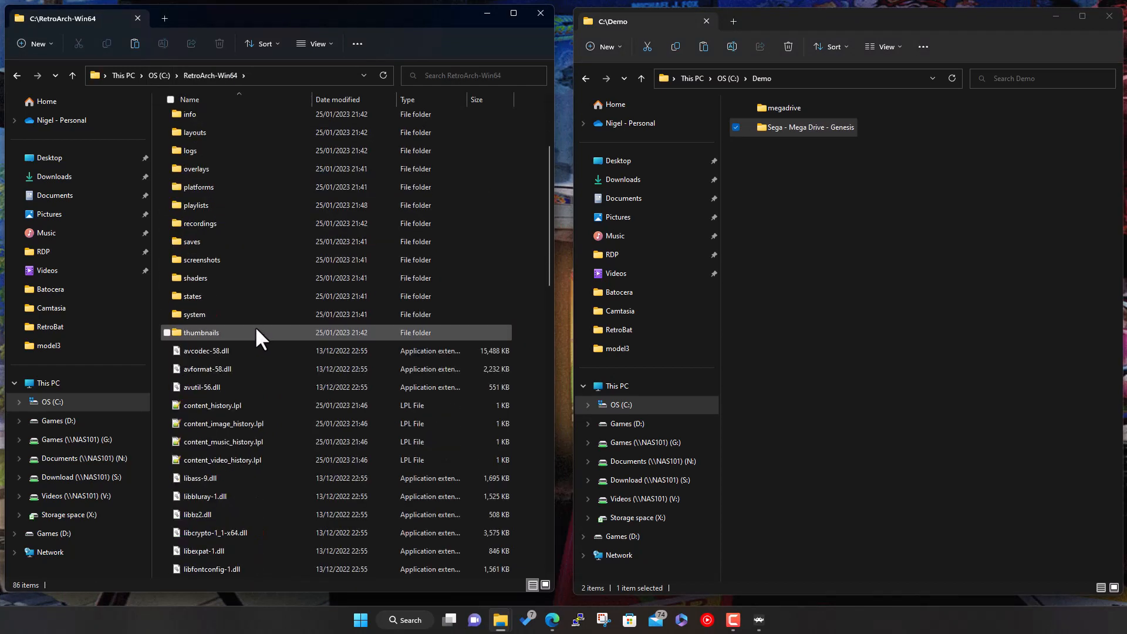
double_click(220, 330)
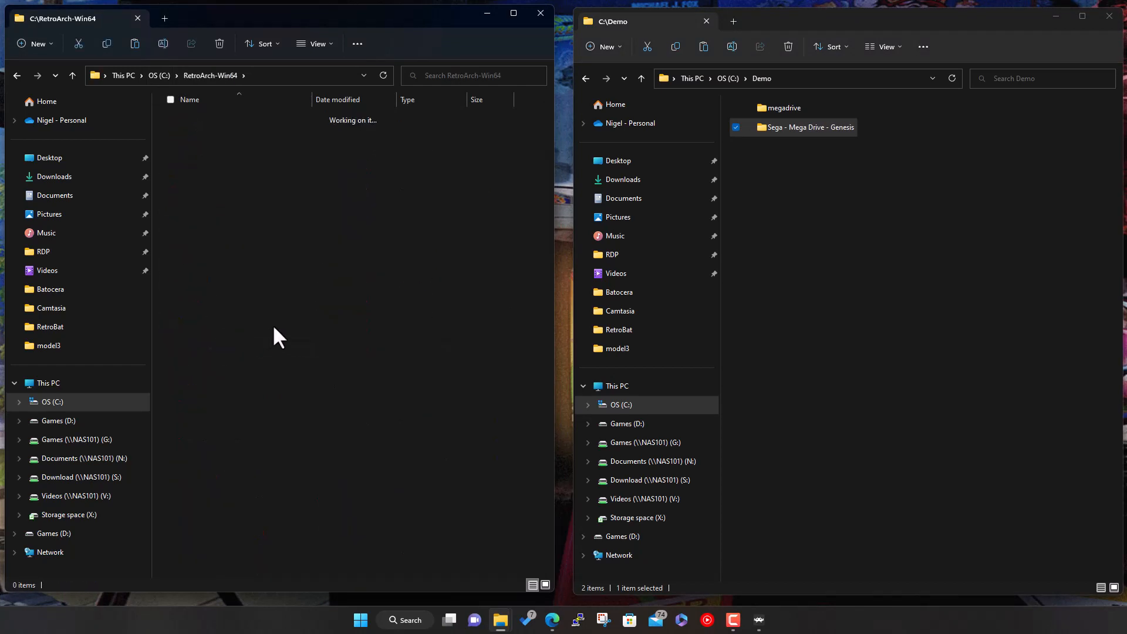
Step: Paste the copied Sega - Mega Drive - Genesis folder into the RetroArch thumbnails folder and check its subfolders
right_click(271, 231)
key("Escape")
key("ctrl+v")
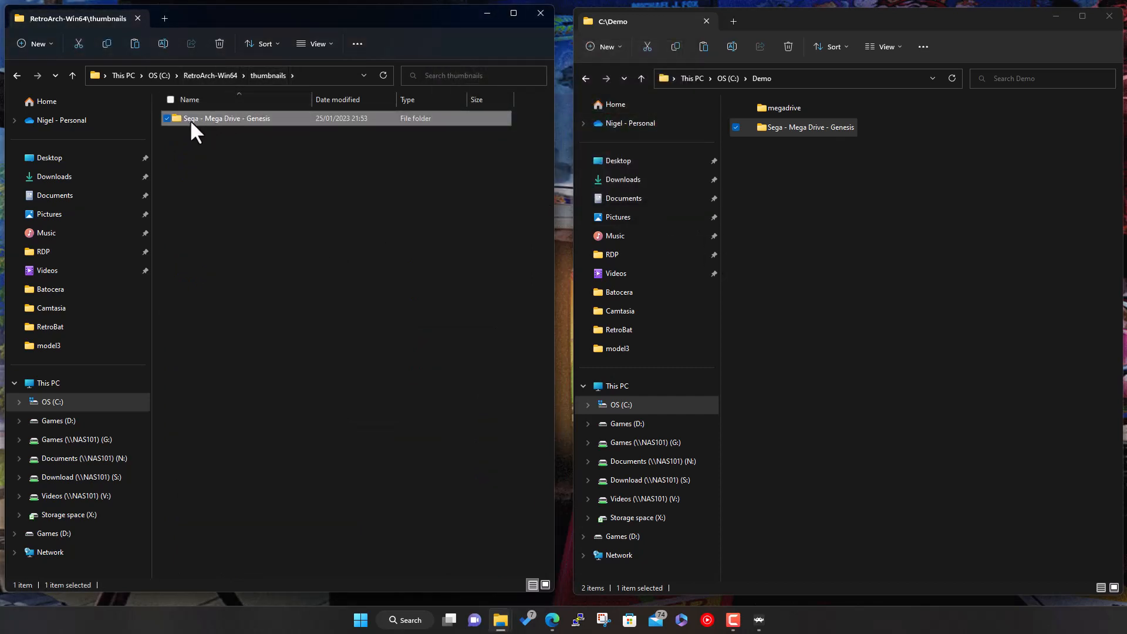
double_click(226, 118)
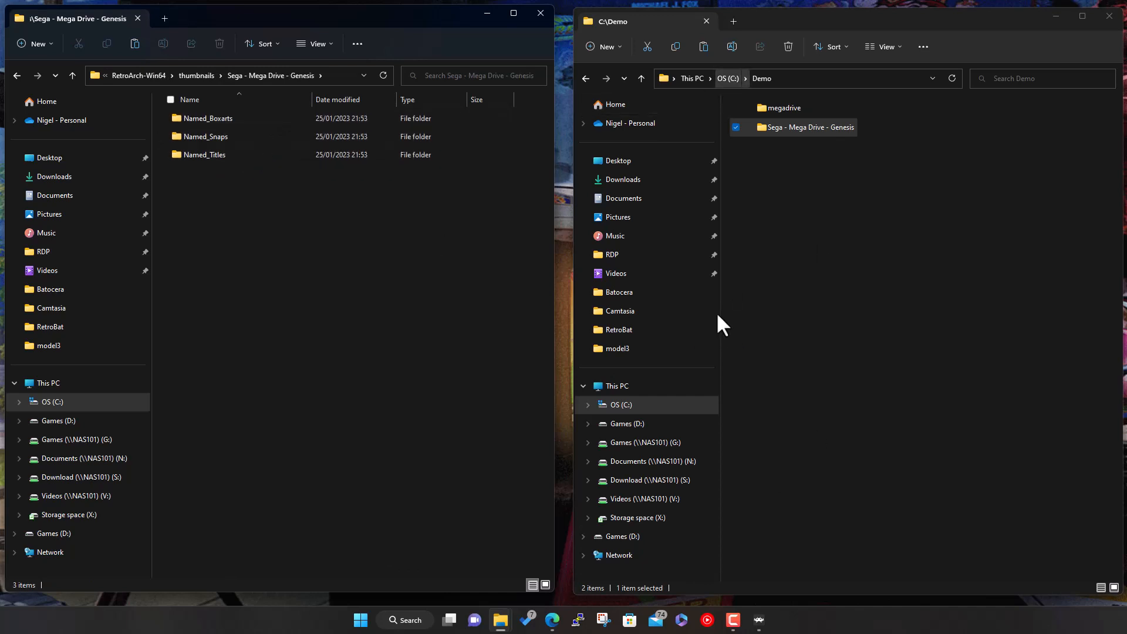
left_click(194, 76)
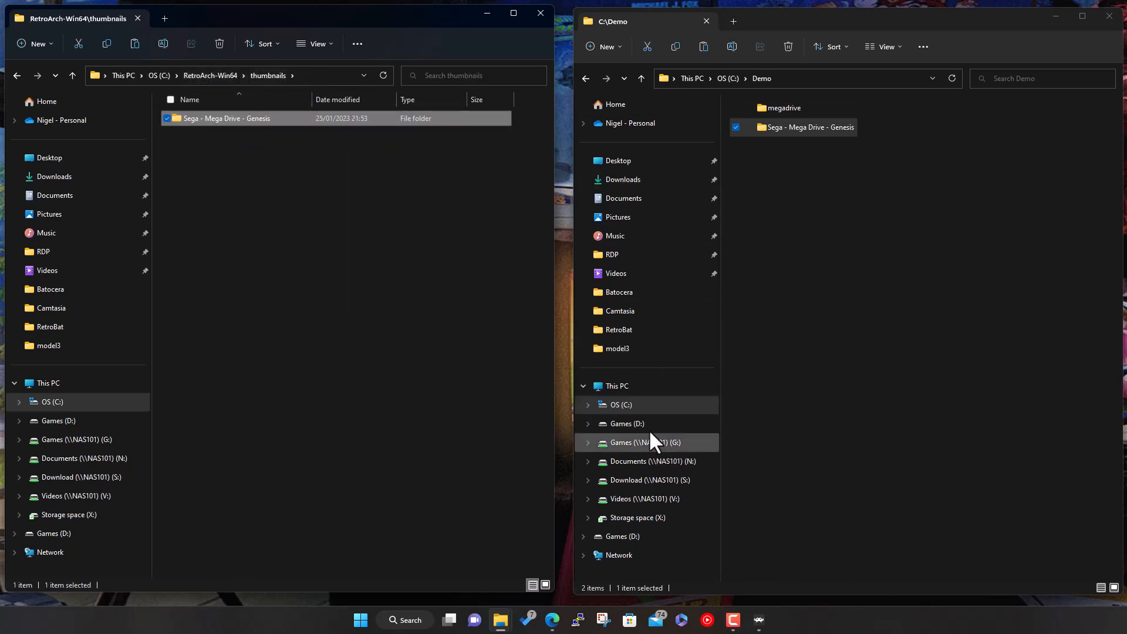
Step: Open X:\Games\Emulation\LaunchBox\Emulators in the window showing C:\Demo
left_click(636, 519)
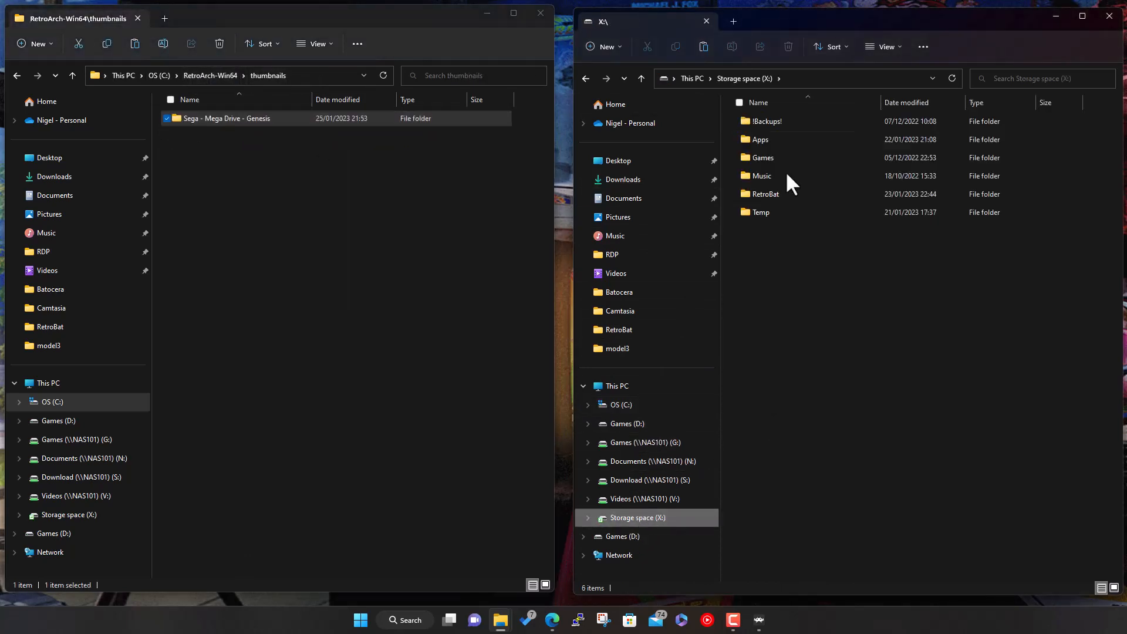
double_click(769, 154)
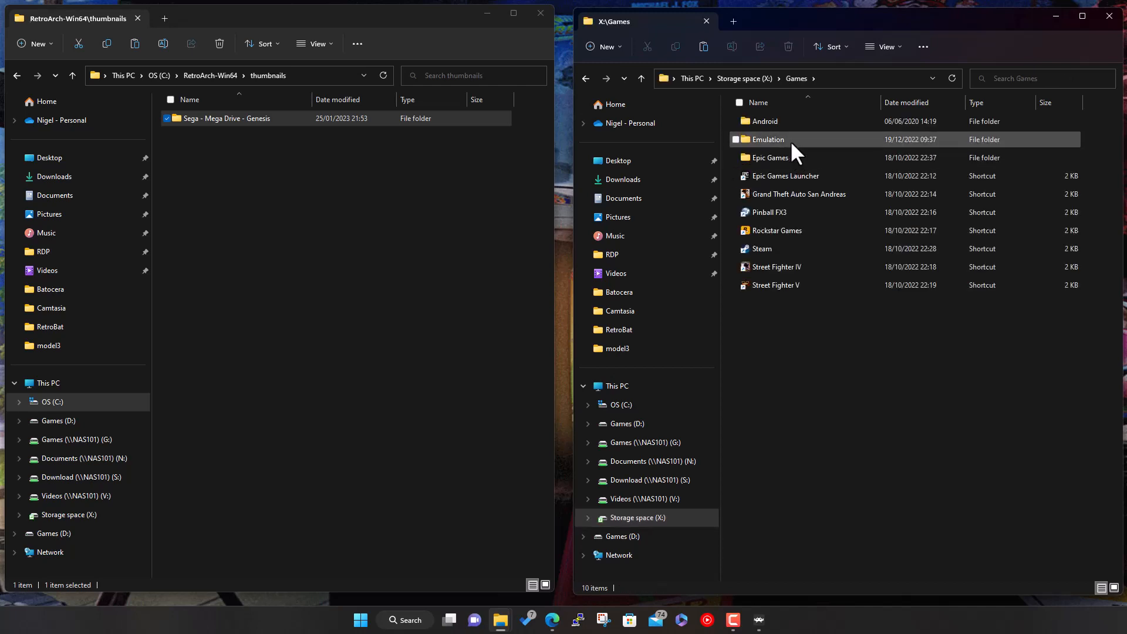
double_click(789, 139)
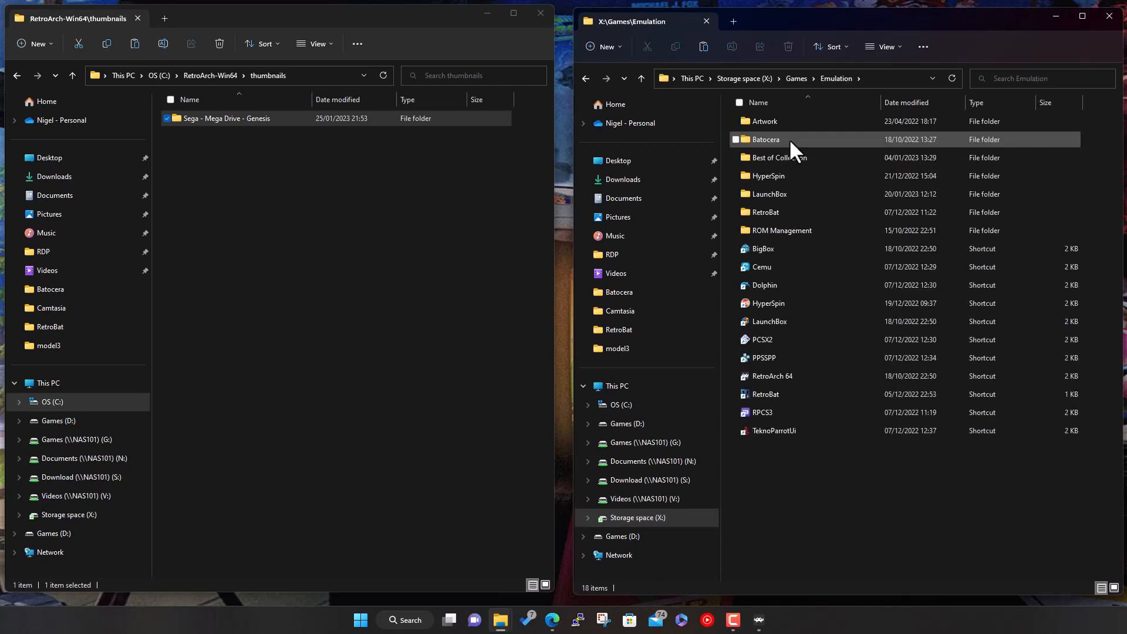
double_click(791, 189)
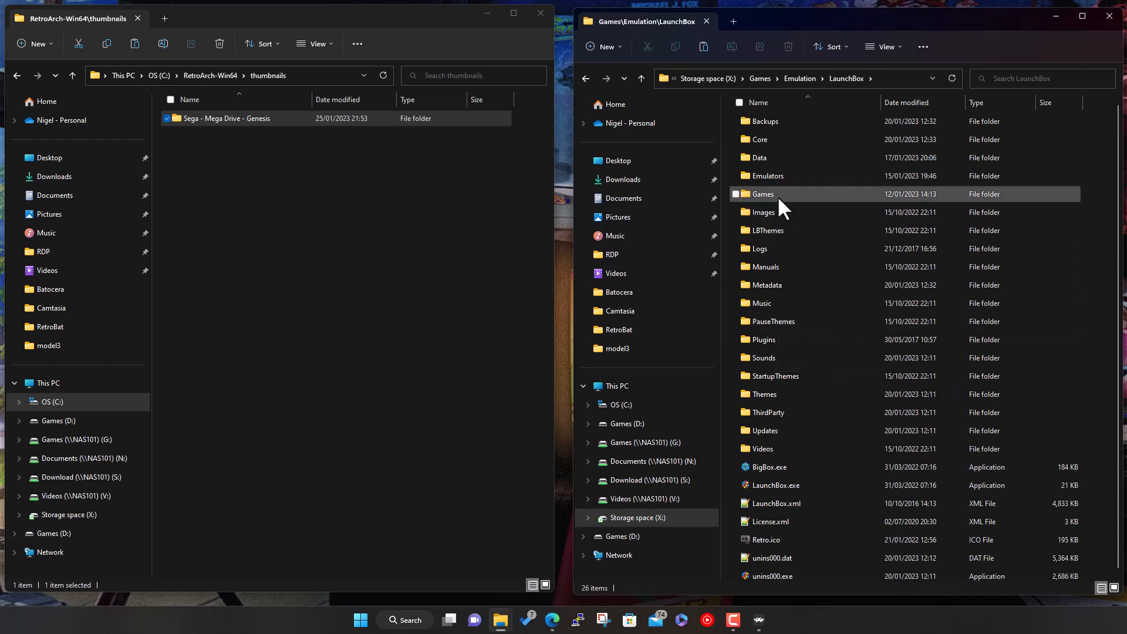
double_click(760, 176)
Step: Open the thumbnails folder of the RetroArch-Win64 installation under Emulators and examine its system folder names
scroll(825, 354, "down", 3)
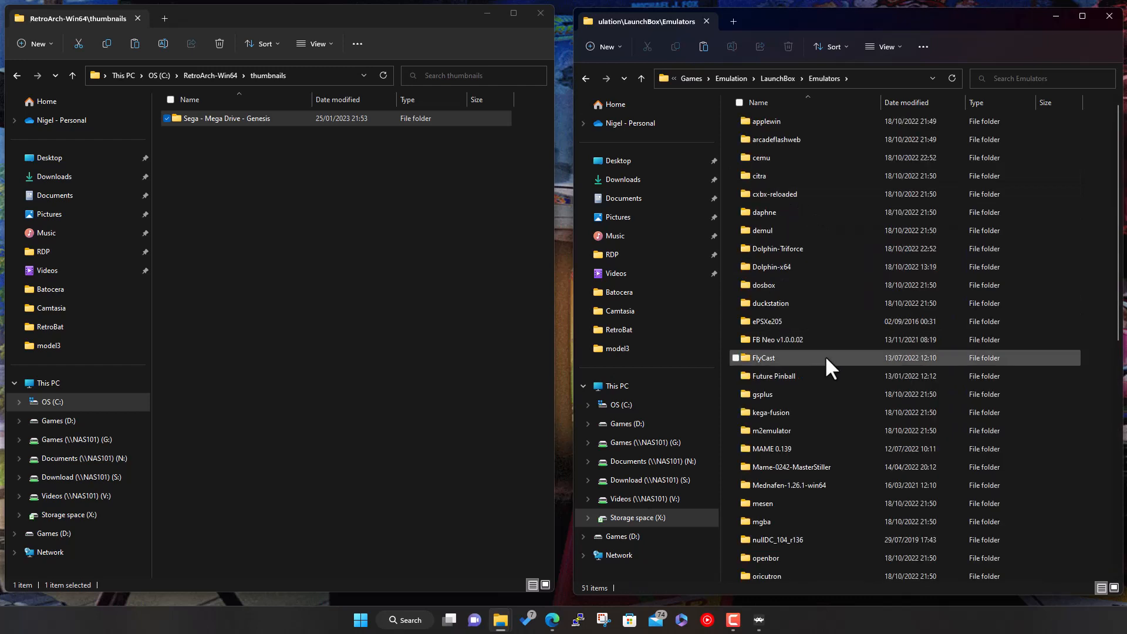
scroll(805, 348, "down", 3)
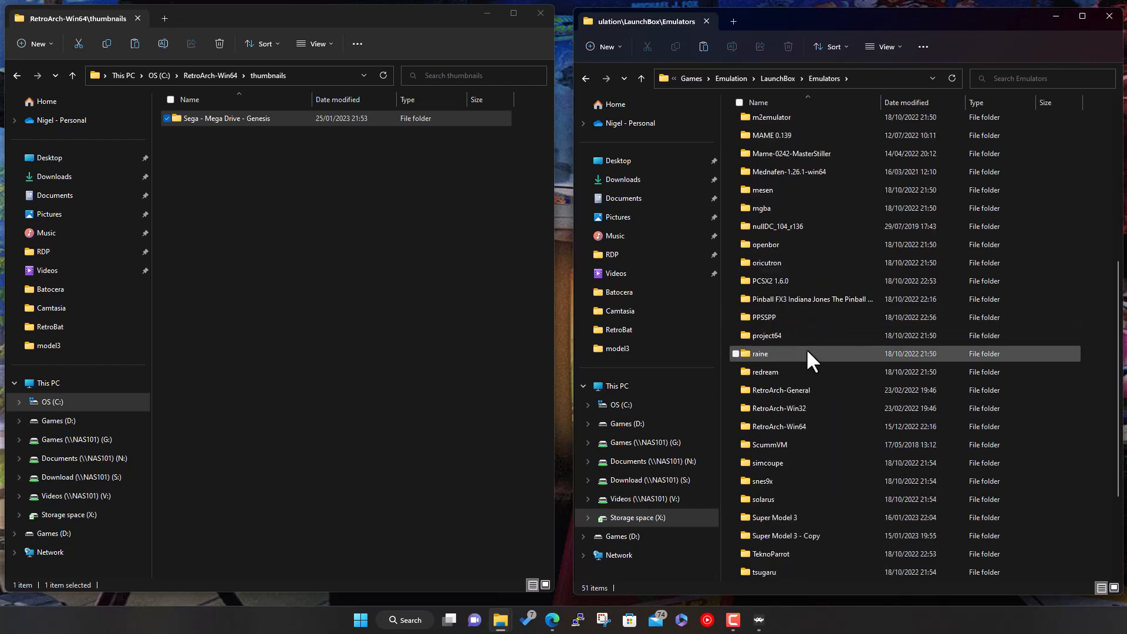
double_click(809, 425)
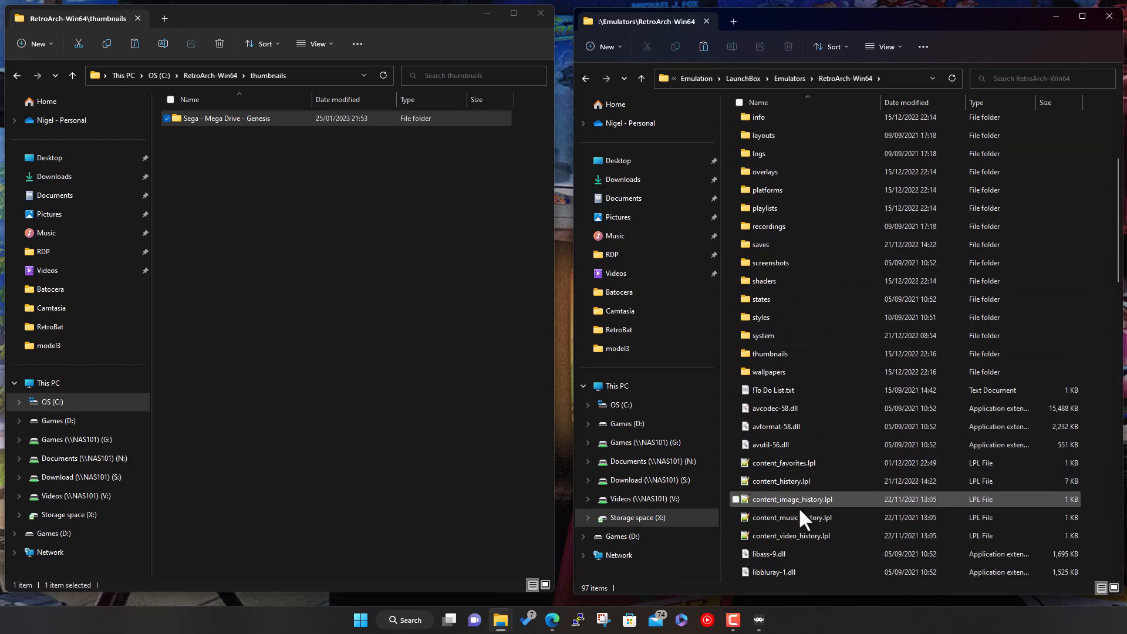
left_click(785, 351)
double_click(784, 350)
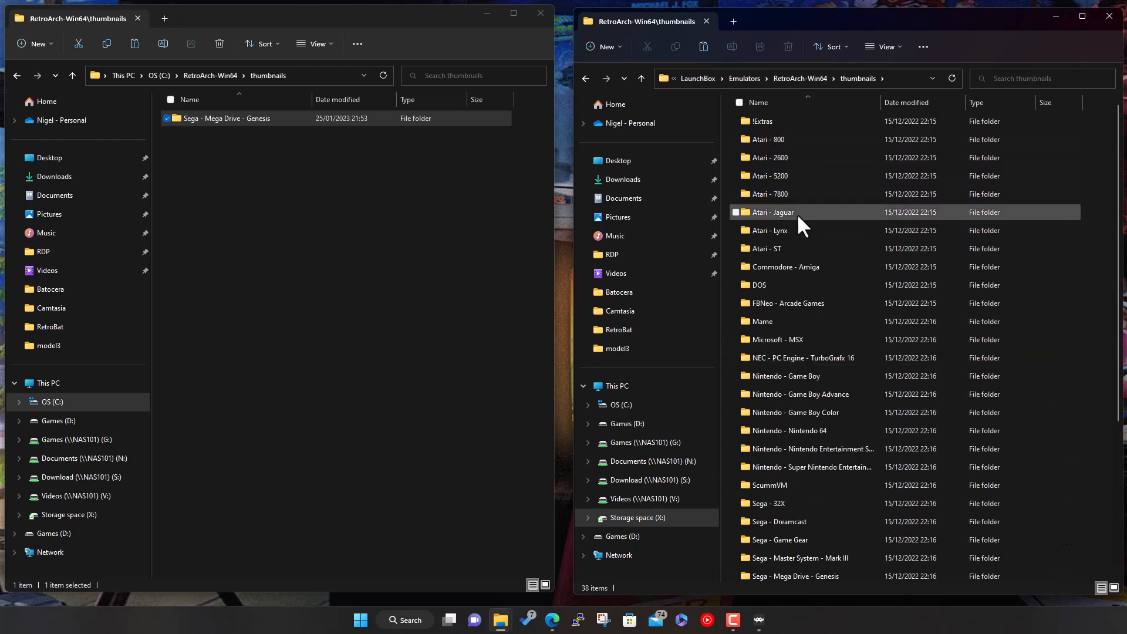
scroll(804, 343, "down", 3)
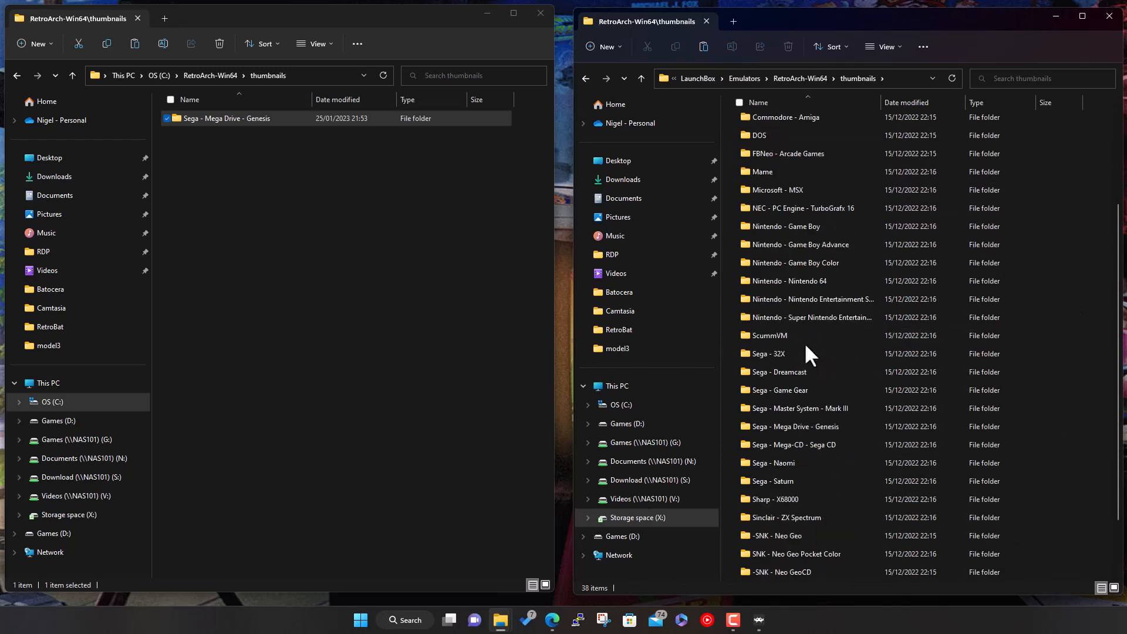
Step: Open the Sega - Saturn thumbnail folder and examine the images in its Named_Boxarts subfolder
scroll(810, 353, "down", 1)
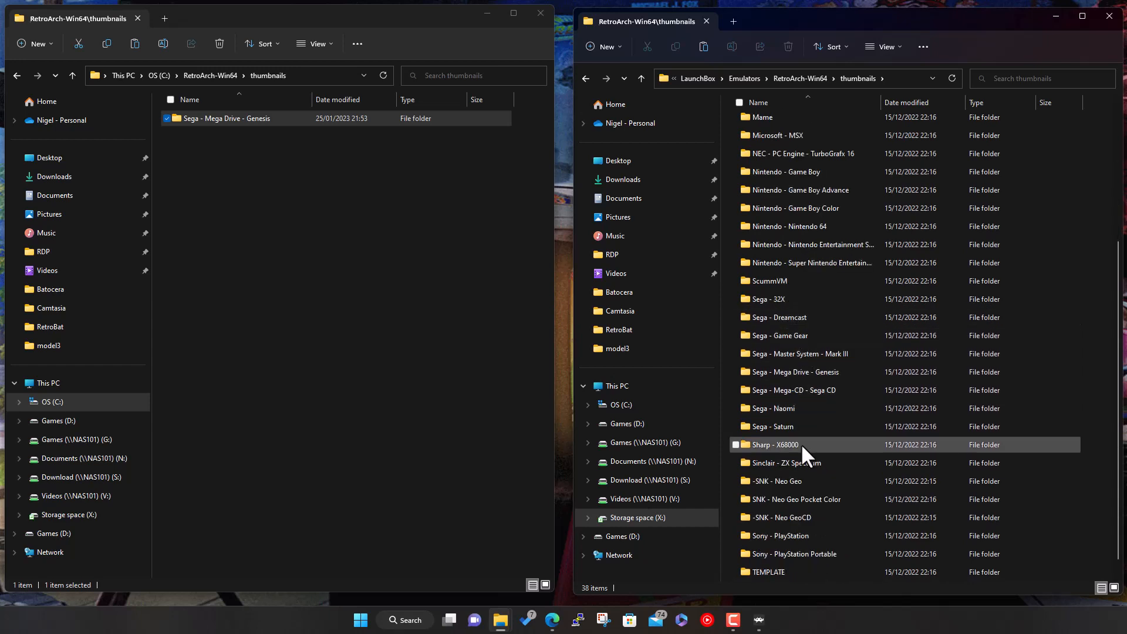
scroll(802, 450, "down", 1)
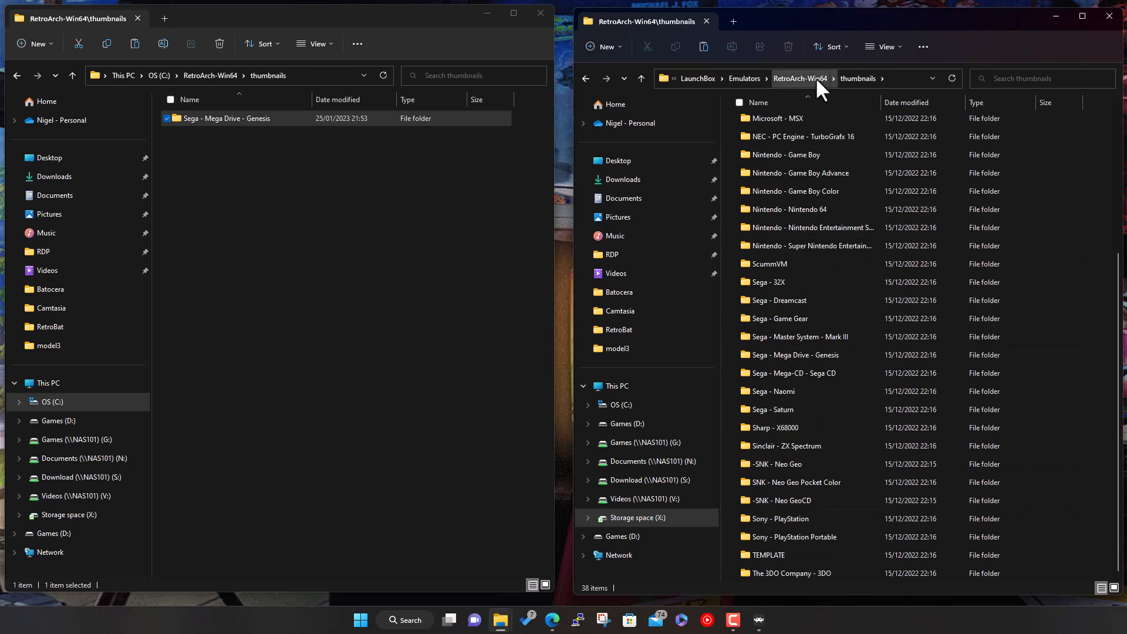
double_click(776, 411)
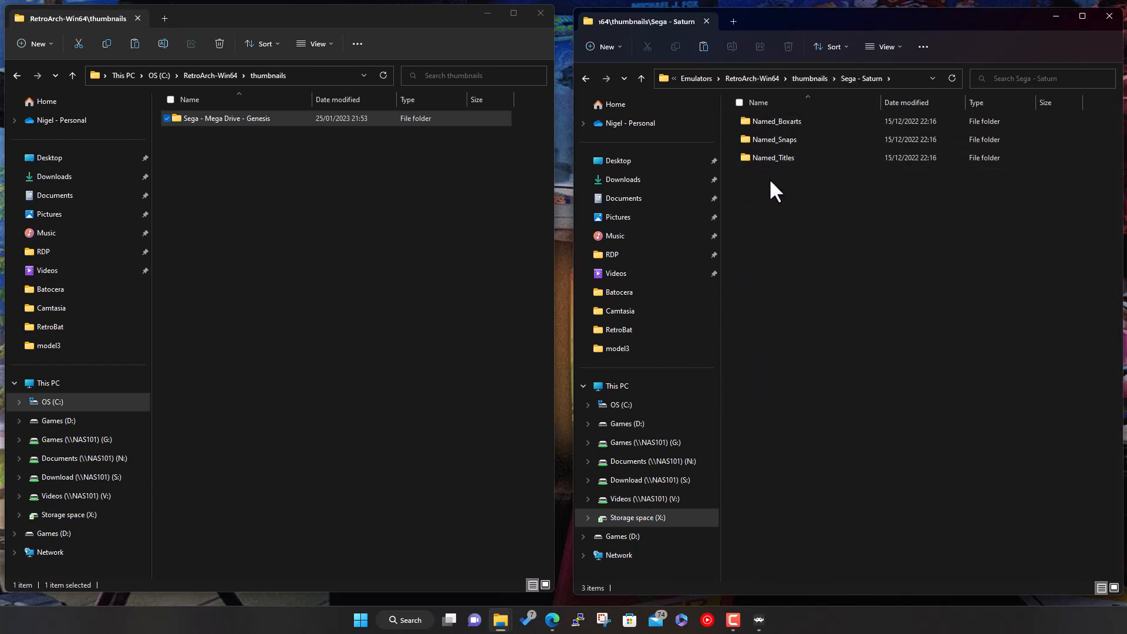
double_click(776, 120)
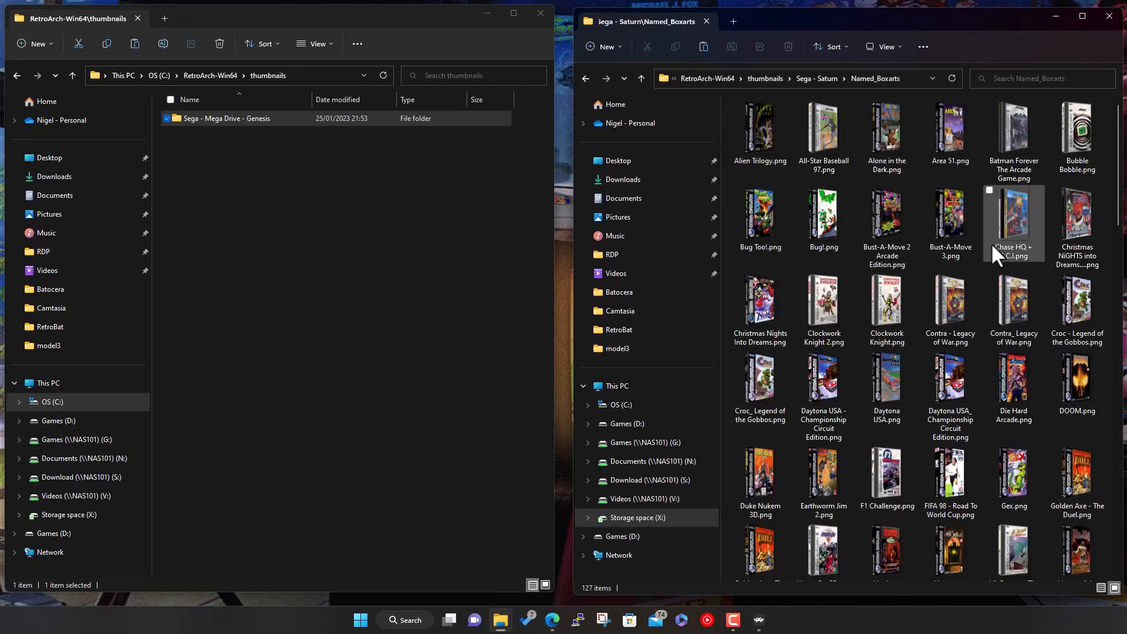
Step: Return the file window showing the Saturn box art to the C:\Demo folder
left_click(727, 78)
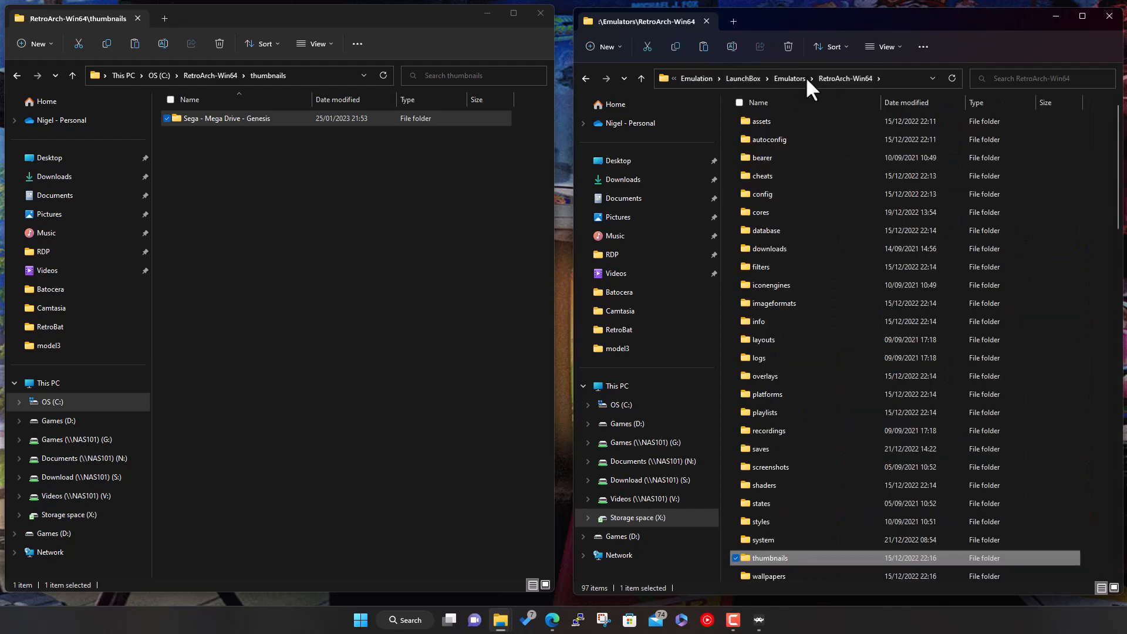
left_click(692, 75)
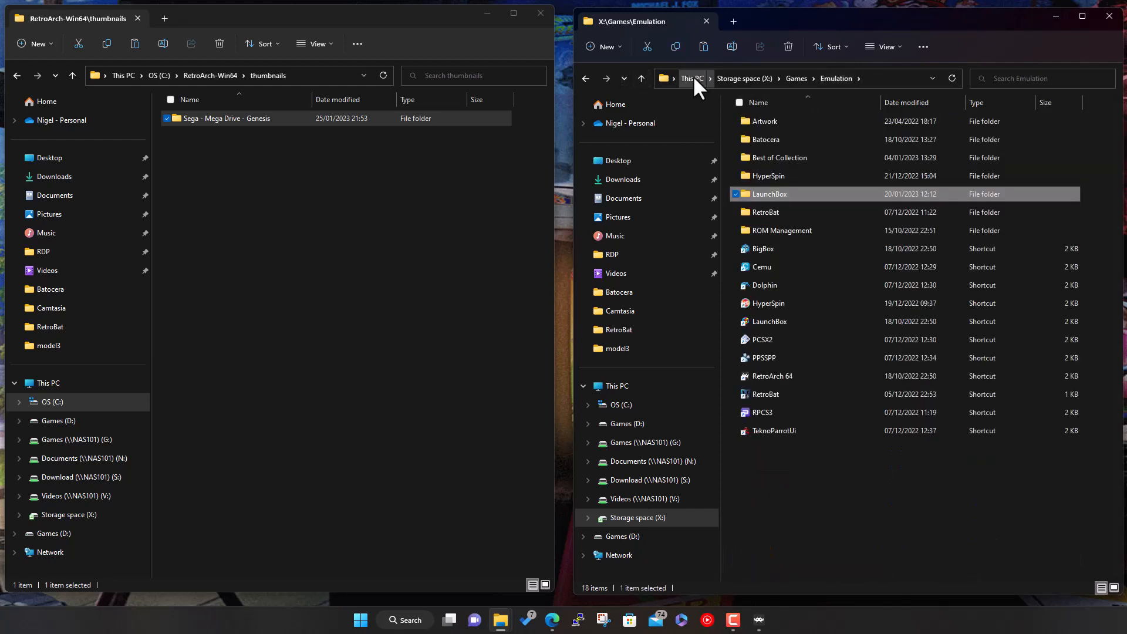
left_click(692, 75)
double_click(805, 128)
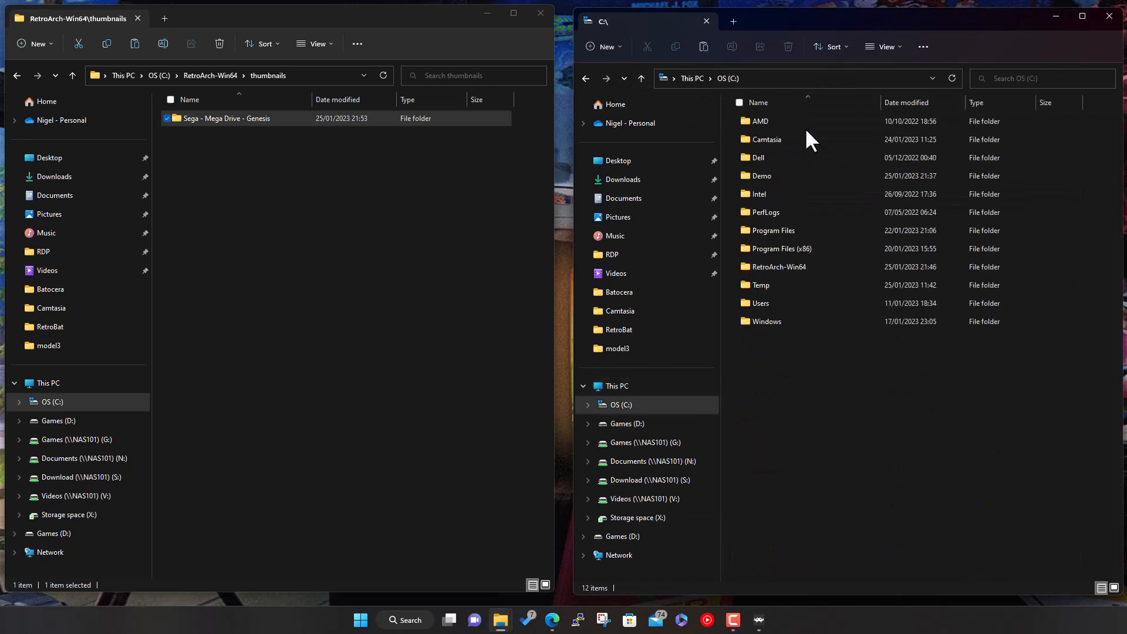
left_click(770, 174)
double_click(770, 174)
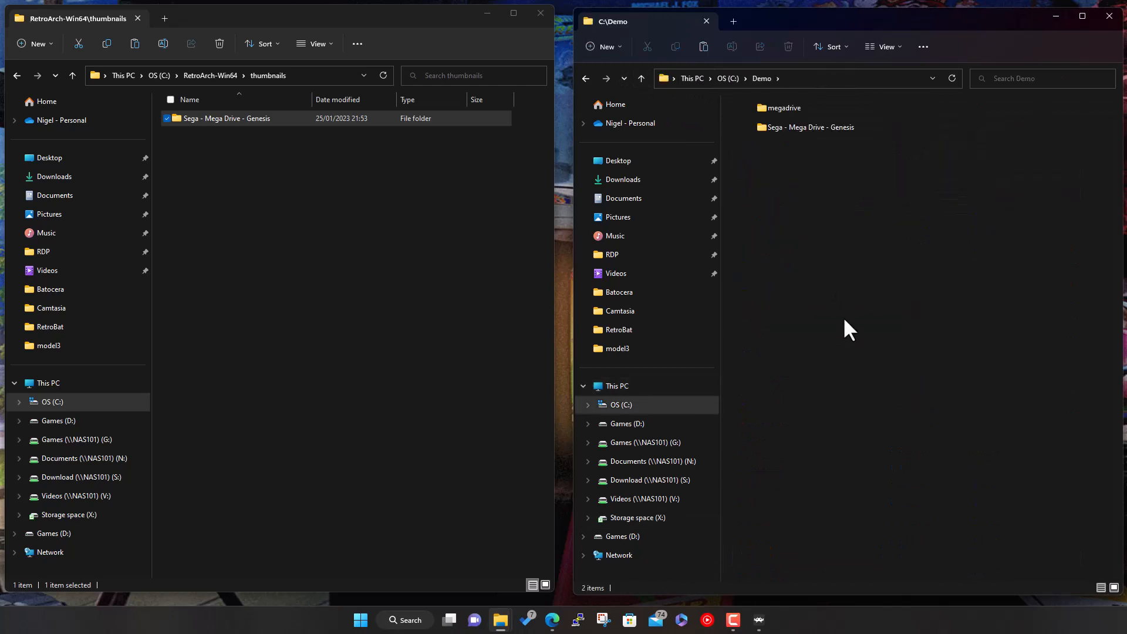
left_click(264, 183)
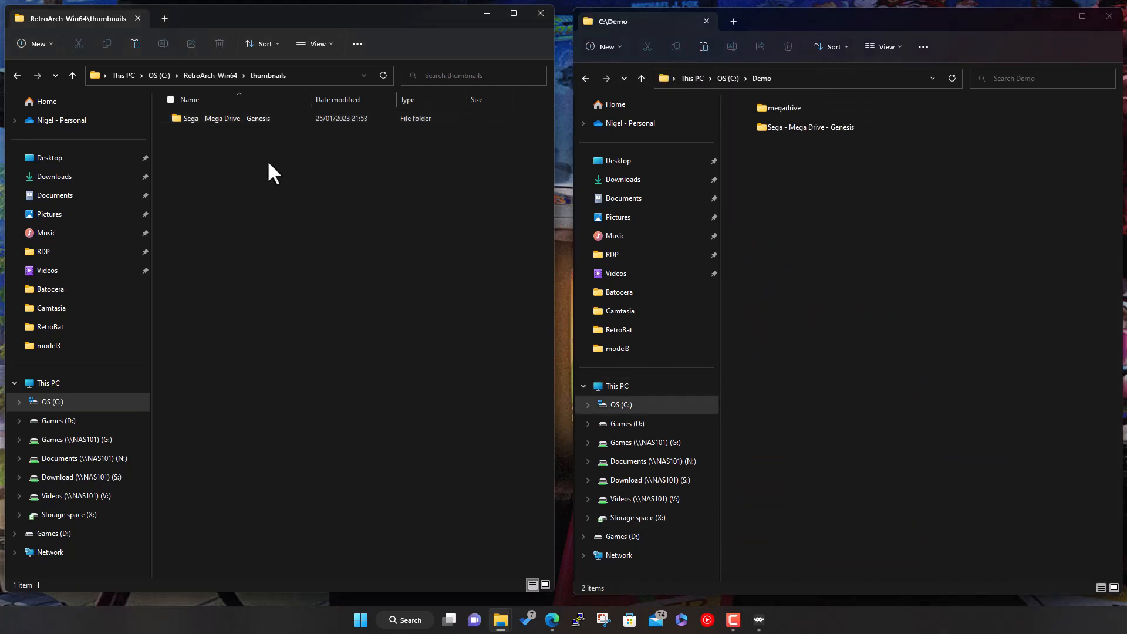
Step: Switch to RetroArch, leave the Directory settings and open the Mega Drive - Genesis playlist
left_click(762, 621)
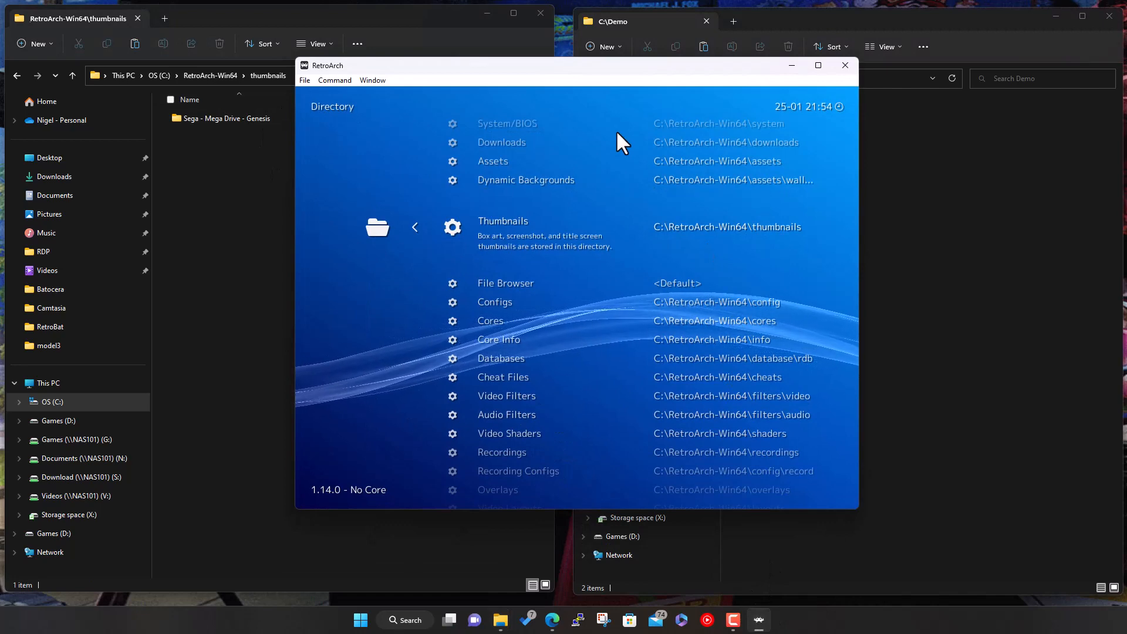
key("BackSpace")
key("BackSpace")
key("Right")
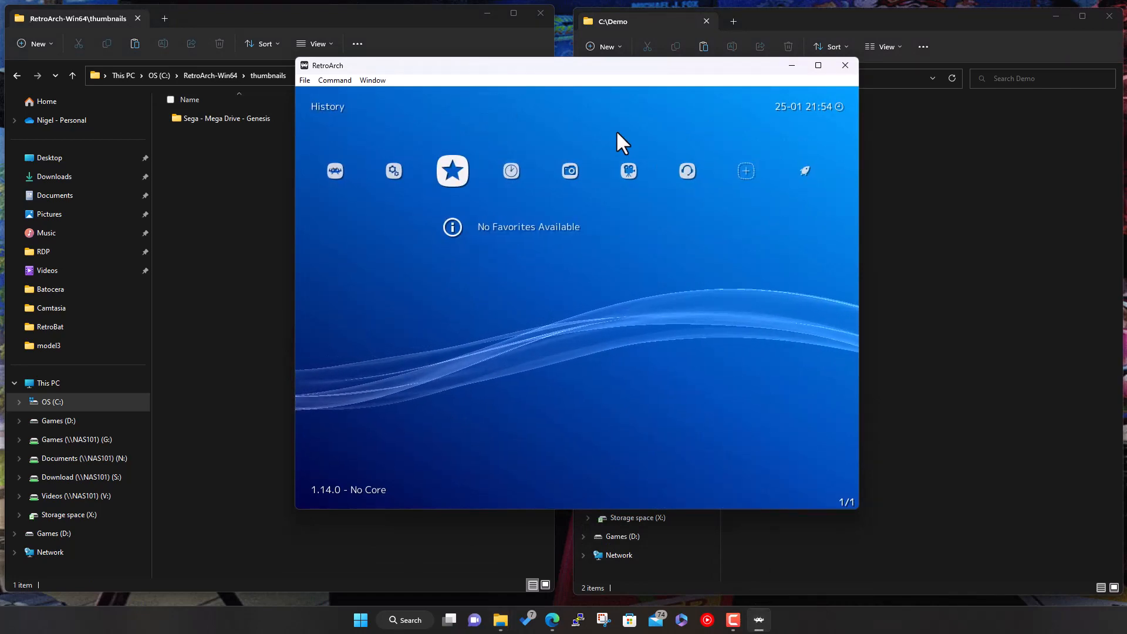
key("Right")
key("Right")
key("Right")
key("Right")
key("Right")
key("Right")
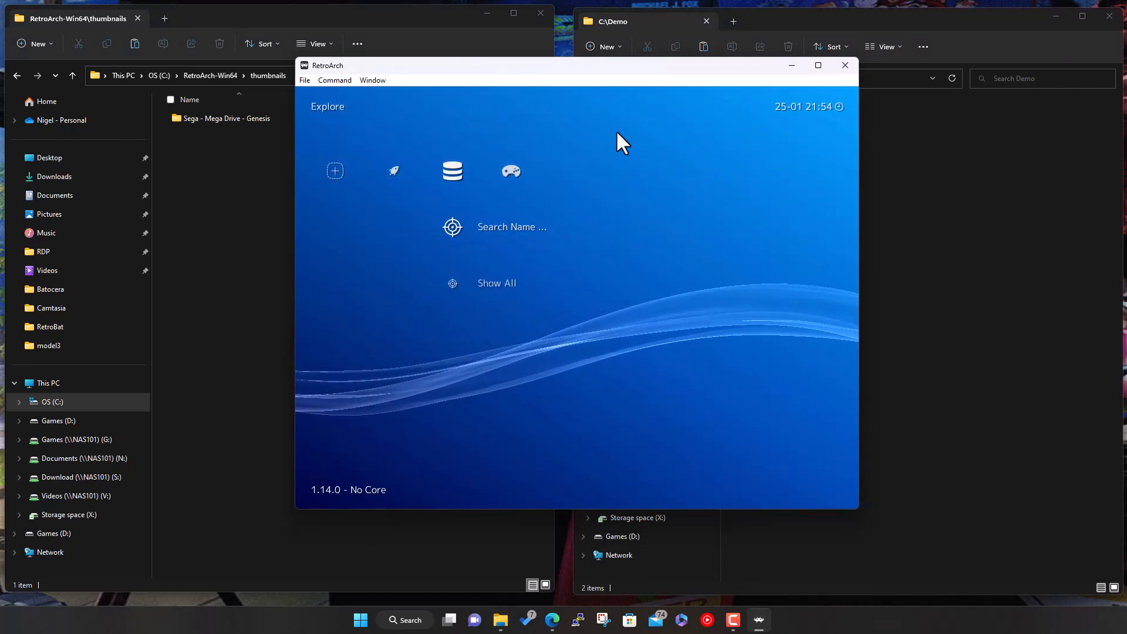
key("Right")
Step: Browse the Mega Drive - Genesis playlist down to Gunstar Heroes and check the box art thumbnails
key("Down")
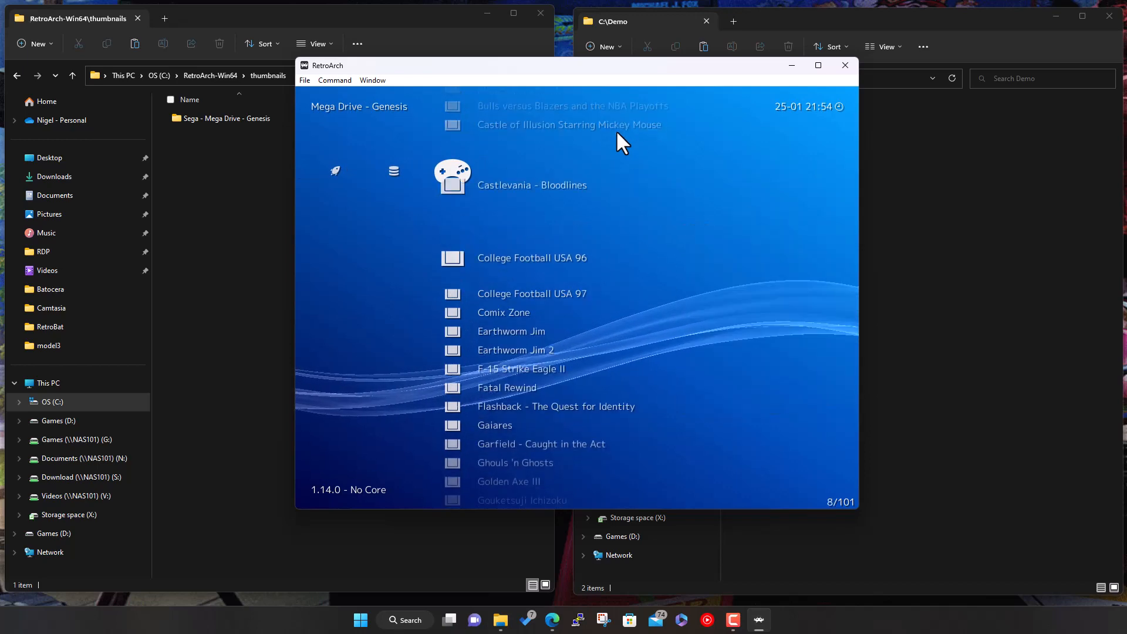
key("Down")
key("Down")
key("Down")
key("Down")
key("Down")
key("Down")
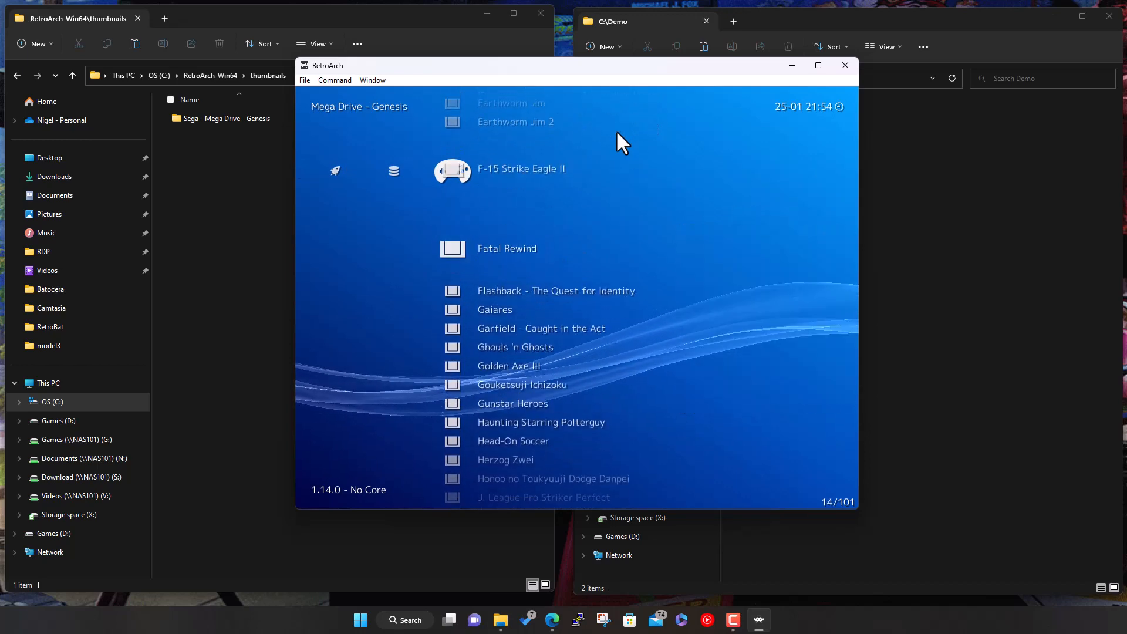
key("Down")
key("Down")
key("Down")
key("Down")
key("Down")
key("Down")
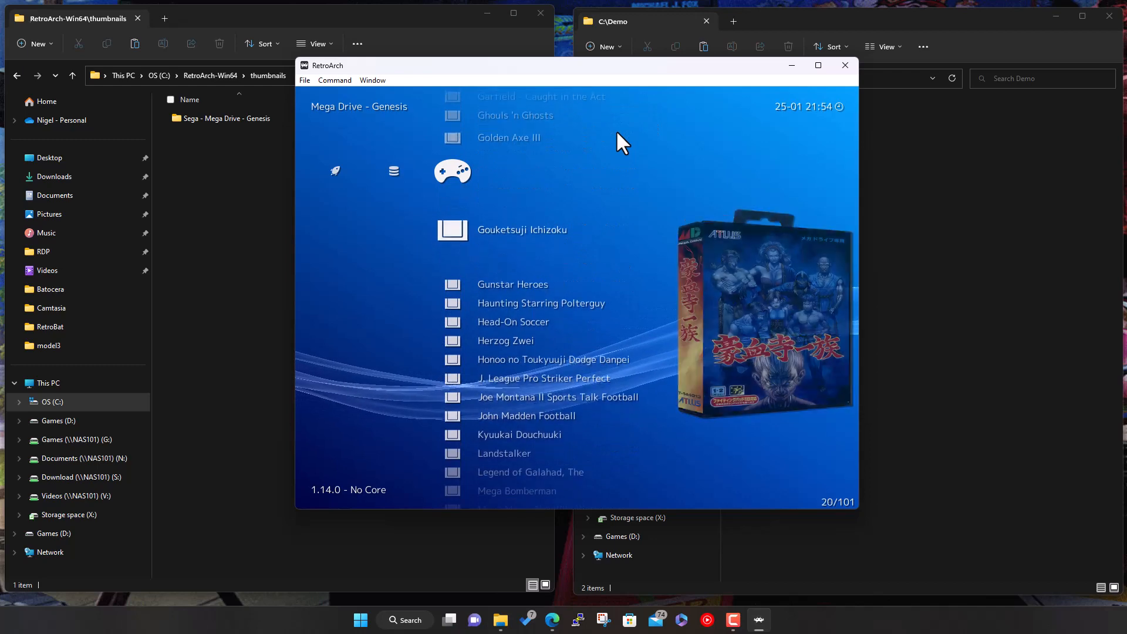
key("Down")
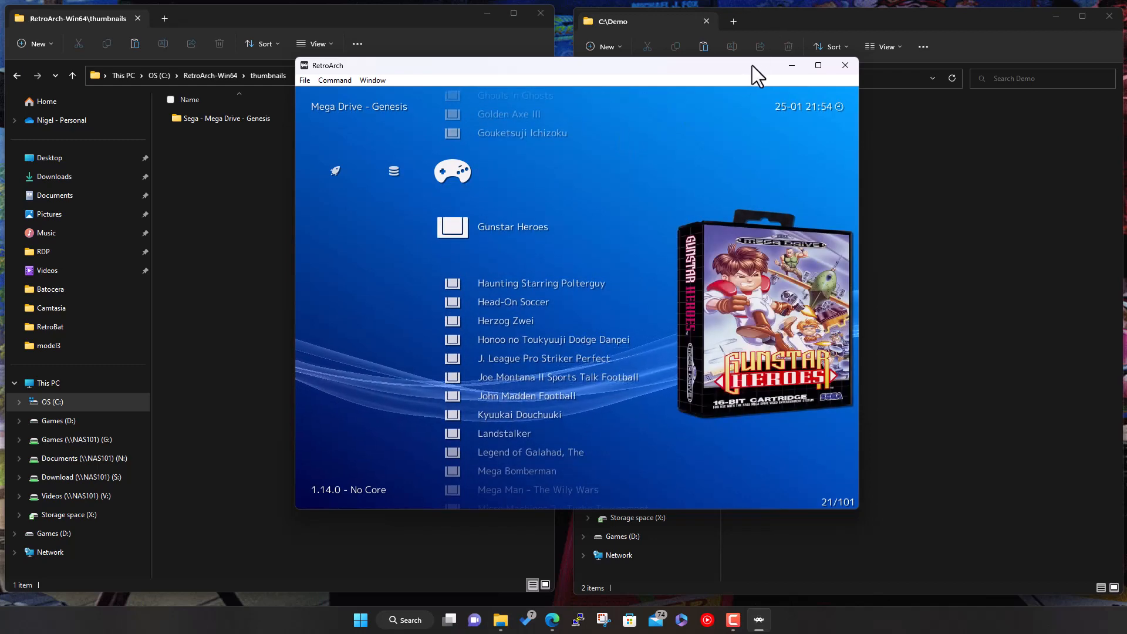
Step: Open the Sega - Mega Drive - Genesis folder in C:\Demo and place the RetroArch window clear of its subfolder list
left_click_drag(752, 65, 635, 99)
left_click(838, 126)
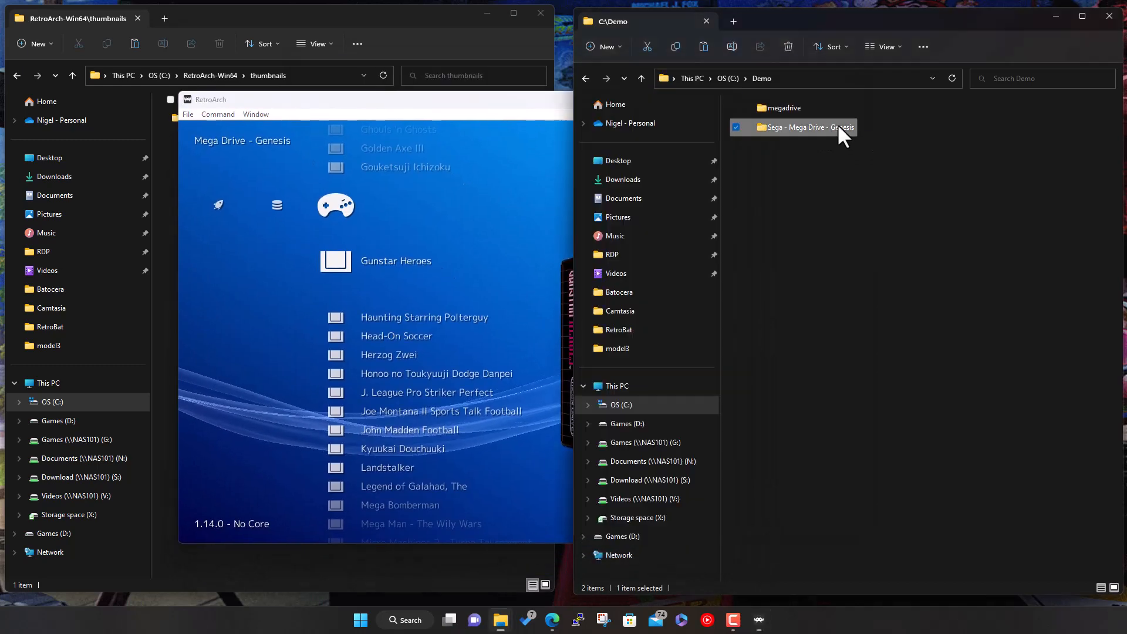
double_click(837, 123)
left_click(530, 99)
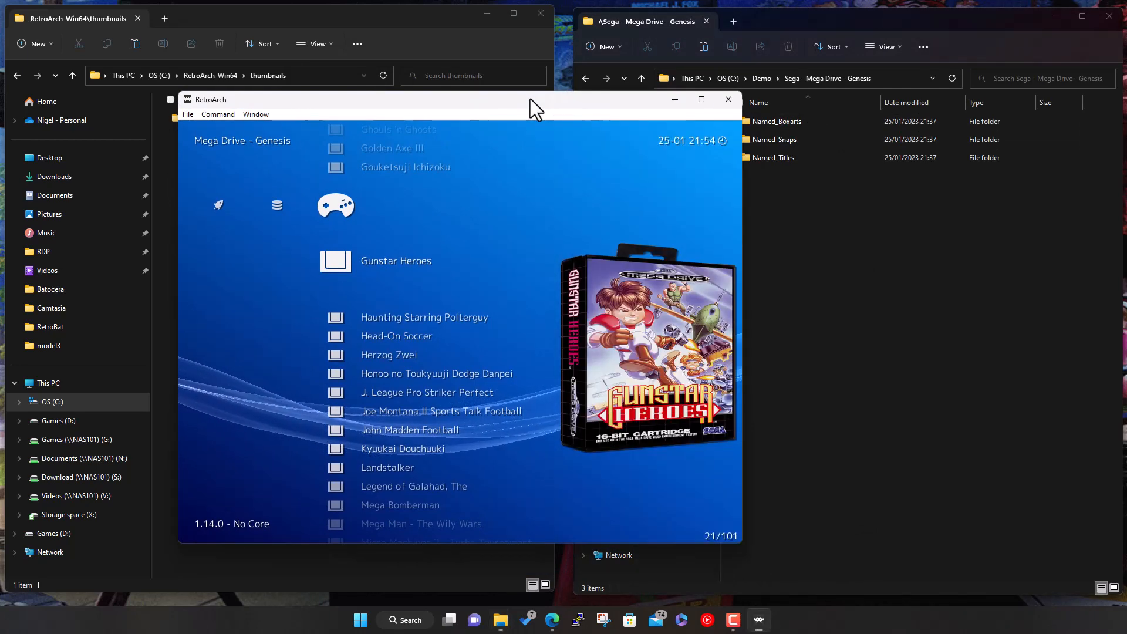
left_click_drag(530, 99, 502, 79)
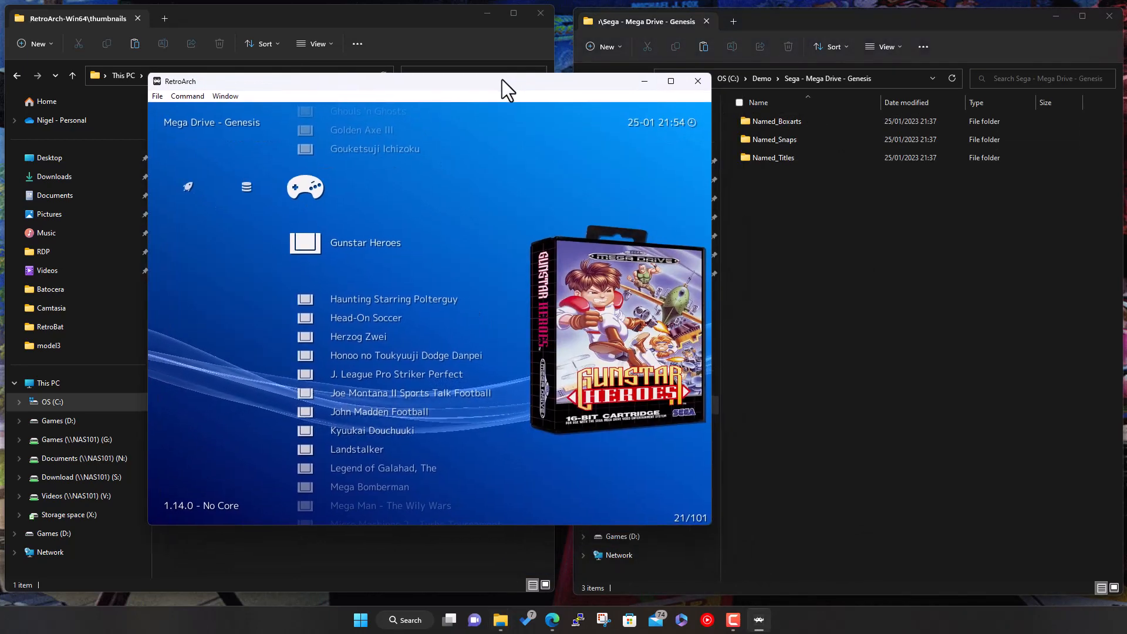
Step: Browse the playlist from Gunstar Heroes to Landstalker and back to John Madden Football, checking each game's box art
key("Down")
key("Down")
key("Down")
key("Down")
key("Down")
key("Down")
key("Down")
key("Down")
key("Down")
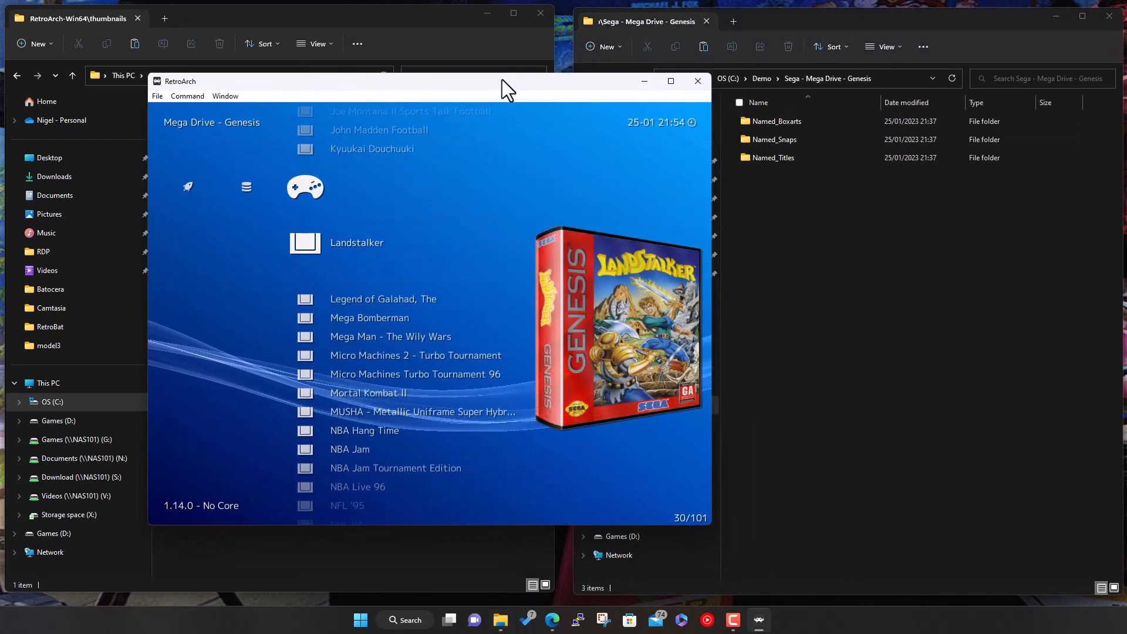
key("Up")
key("Up")
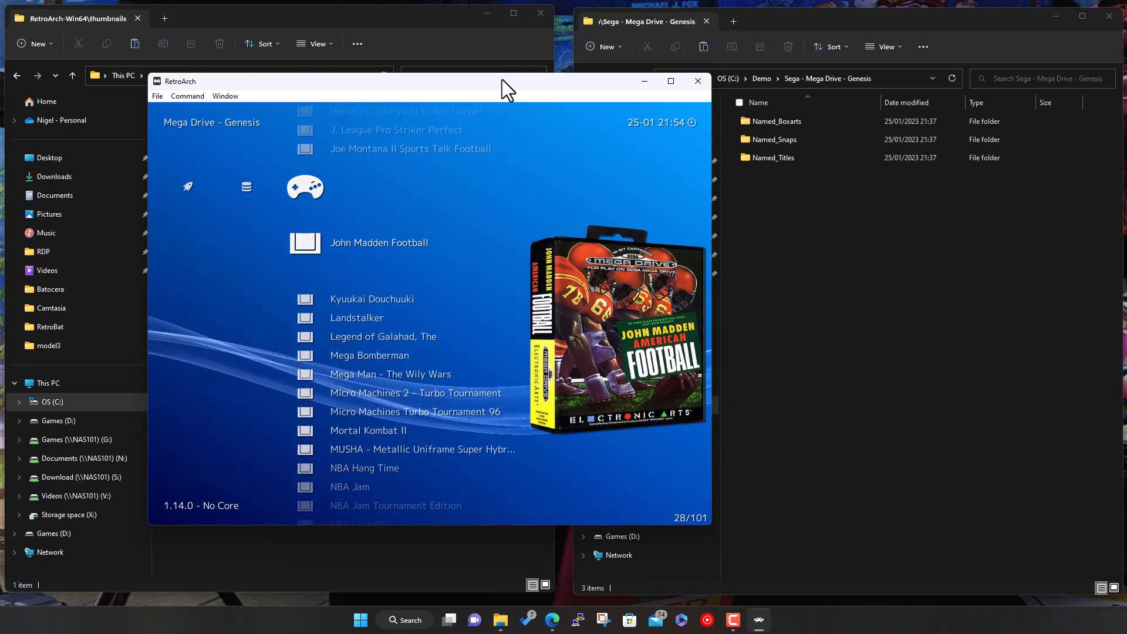
Step: Leave the Mega Drive - Genesis playlist and go to RetroArch's Settings category
key("Left")
key("Left")
key("Left")
key("Left")
key("Left")
key("Left")
key("Left")
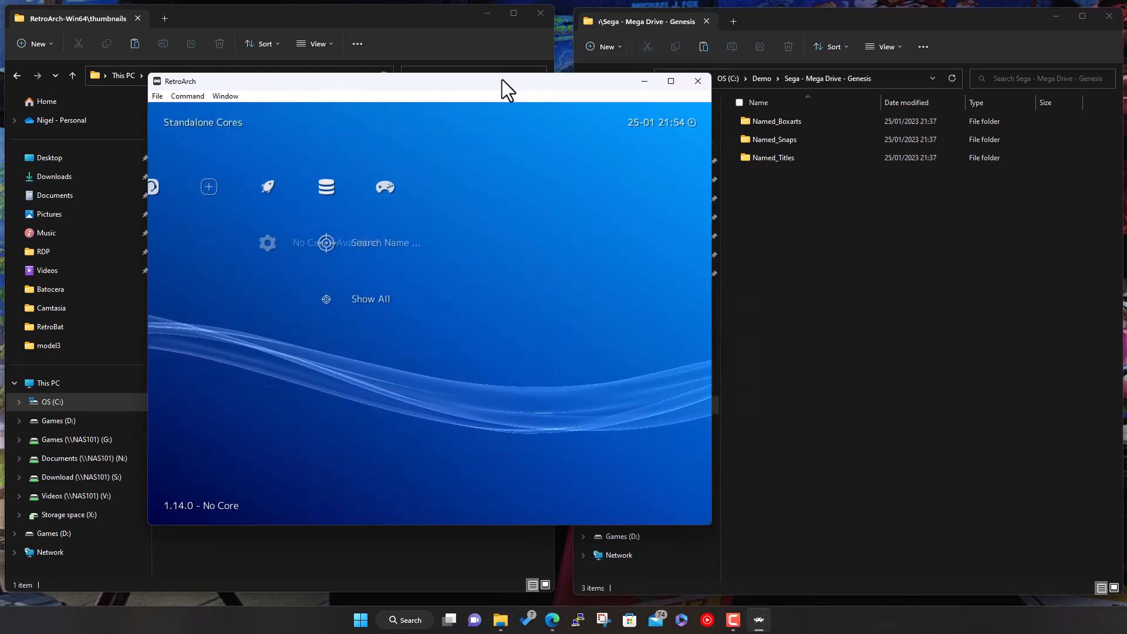
key("Left")
key("Left")
key("Left")
key("Left")
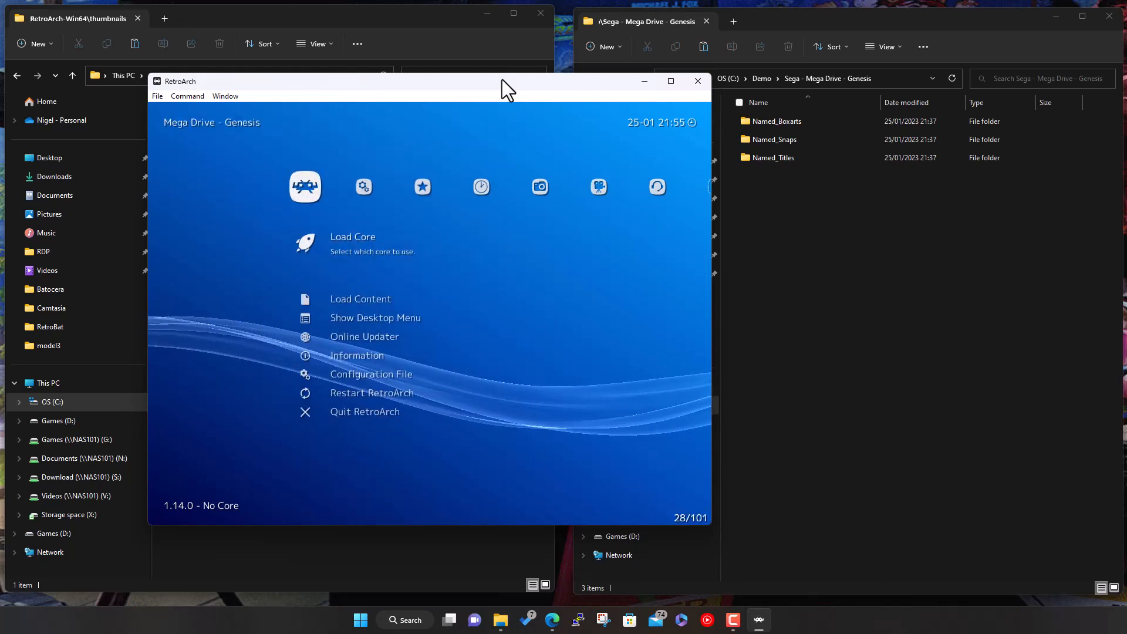
key("Right")
key("Right")
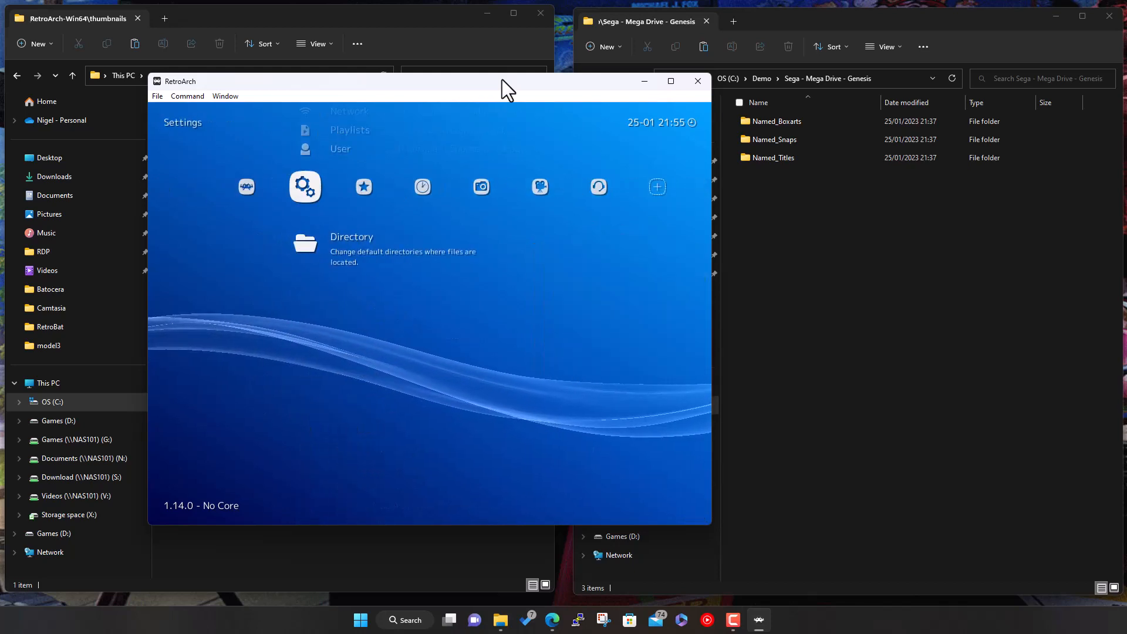
Step: Open the Appearance settings within User Interface
key("Up")
key("Up")
key("Up")
key("Up")
key("Up")
key("Up")
key("Up")
key("Up")
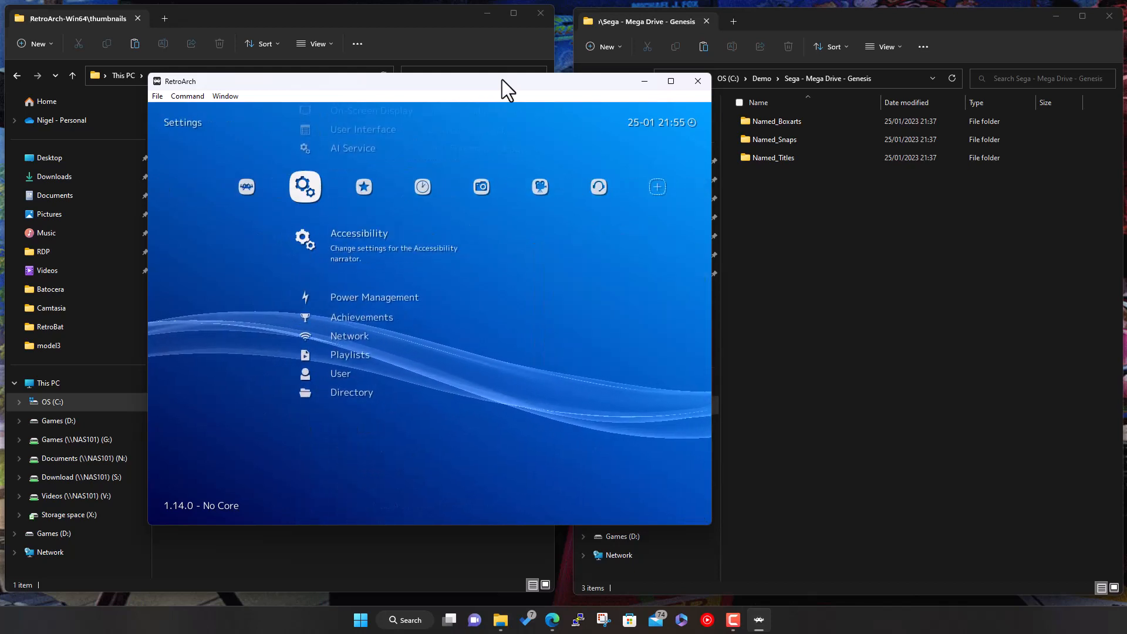
key("Return")
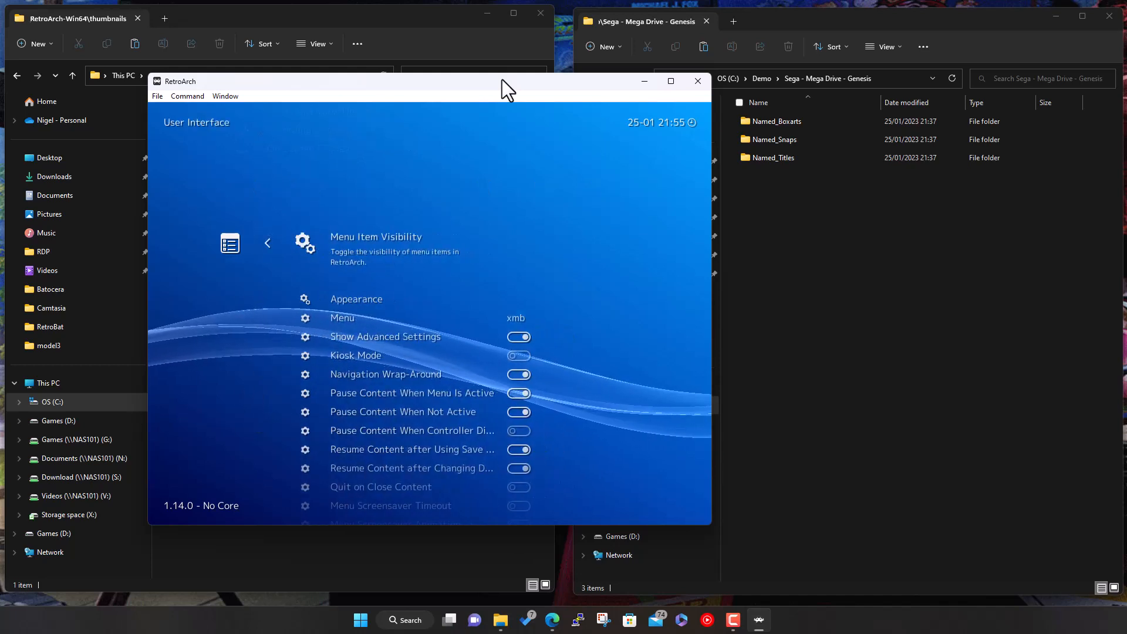
key("Down")
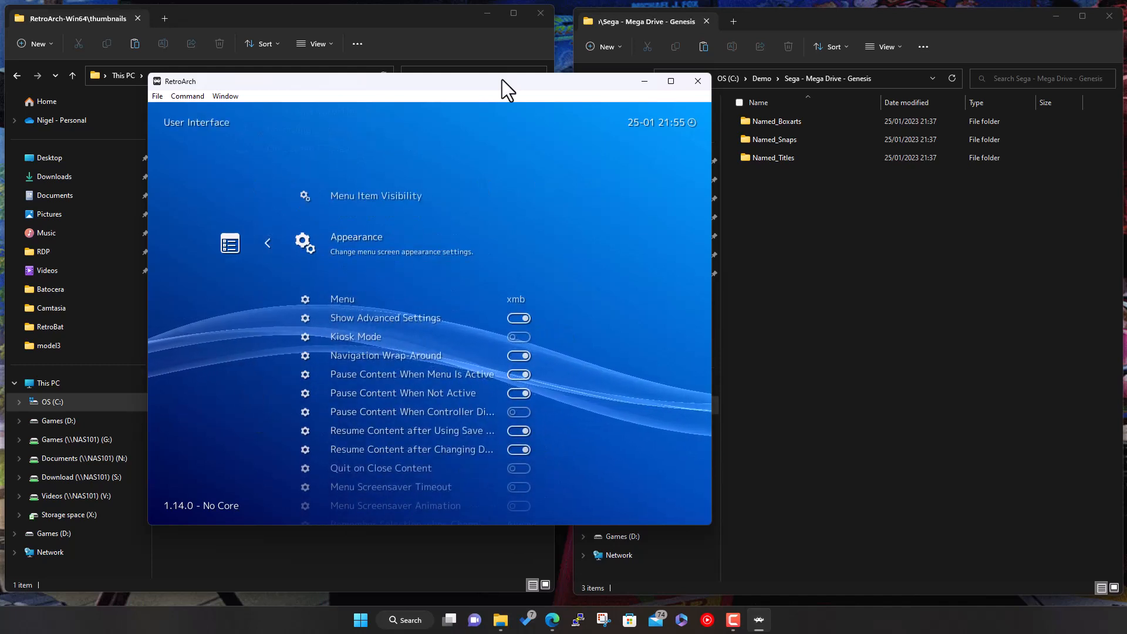
key("Return")
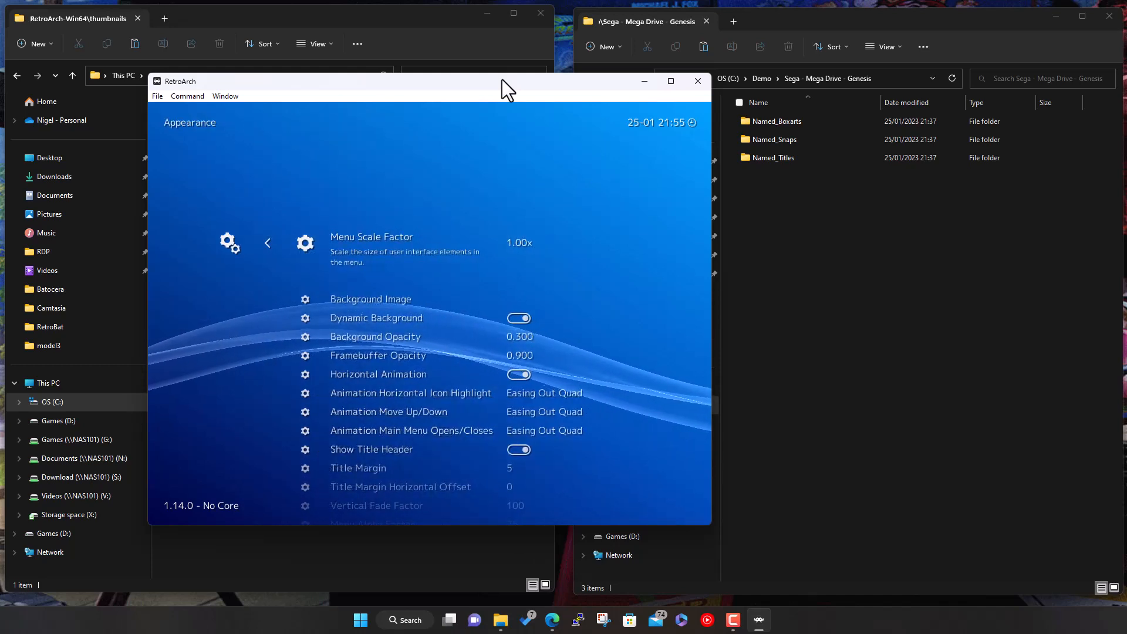
Step: Find the Thumbnails setting in Appearance and open its list of thumbnail types
key("Down")
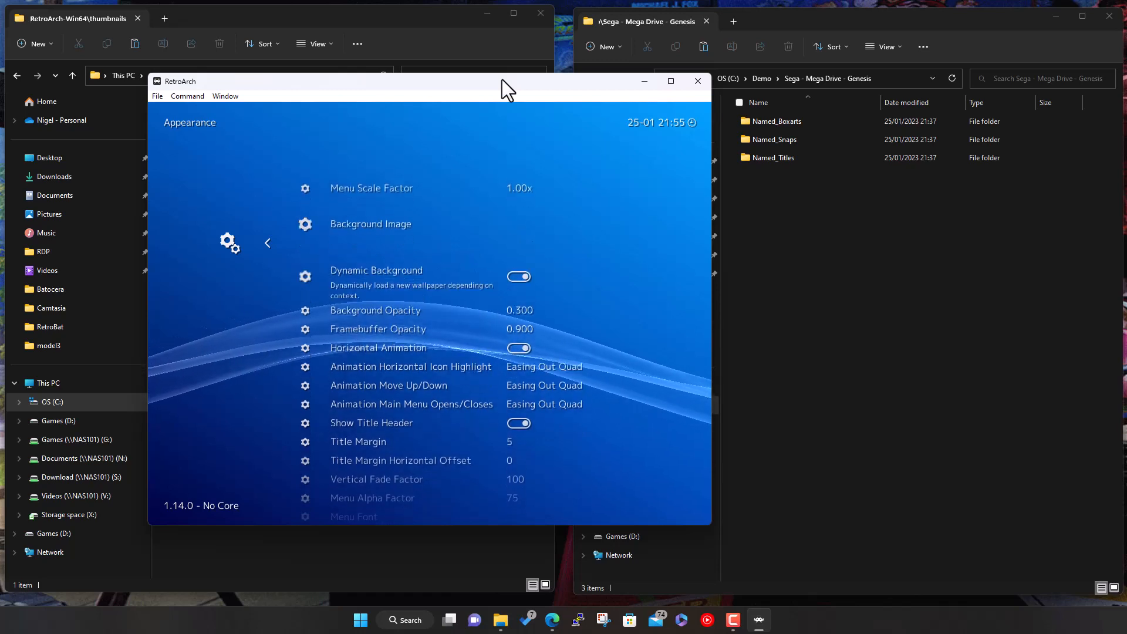
key("Down")
key("Down")
key("Down")
key("Down")
key("Down")
key("Down")
key("Down")
key("Down")
key("Down")
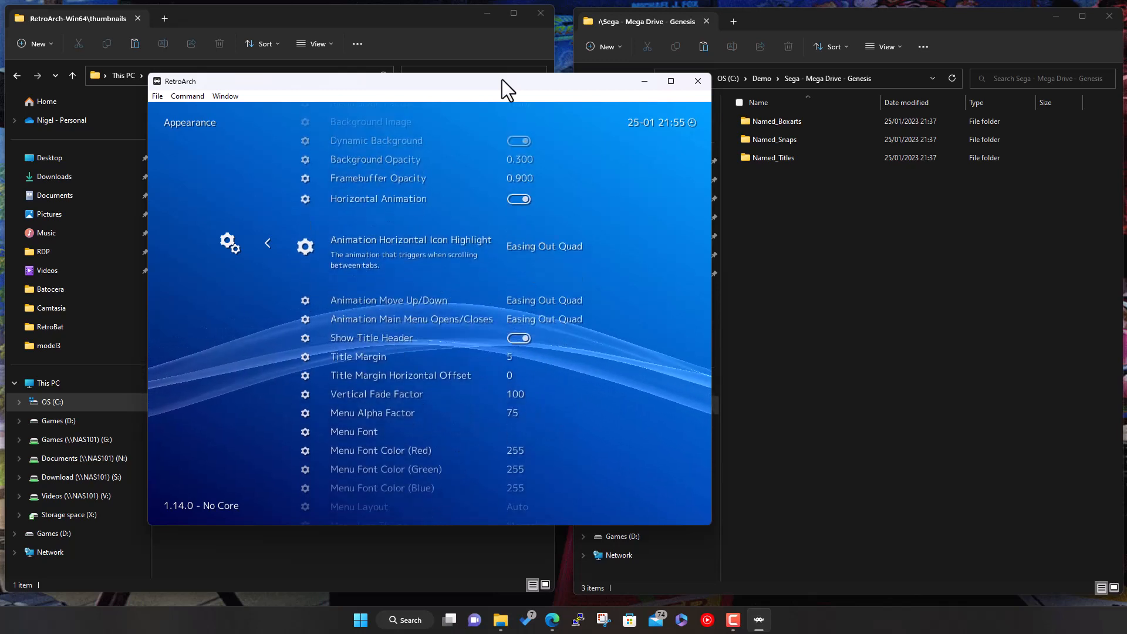
key("Down")
key("Down")
key("Down")
key("Down")
key("Down")
key("Down")
key("Down")
key("Down")
key("Down")
key("Down")
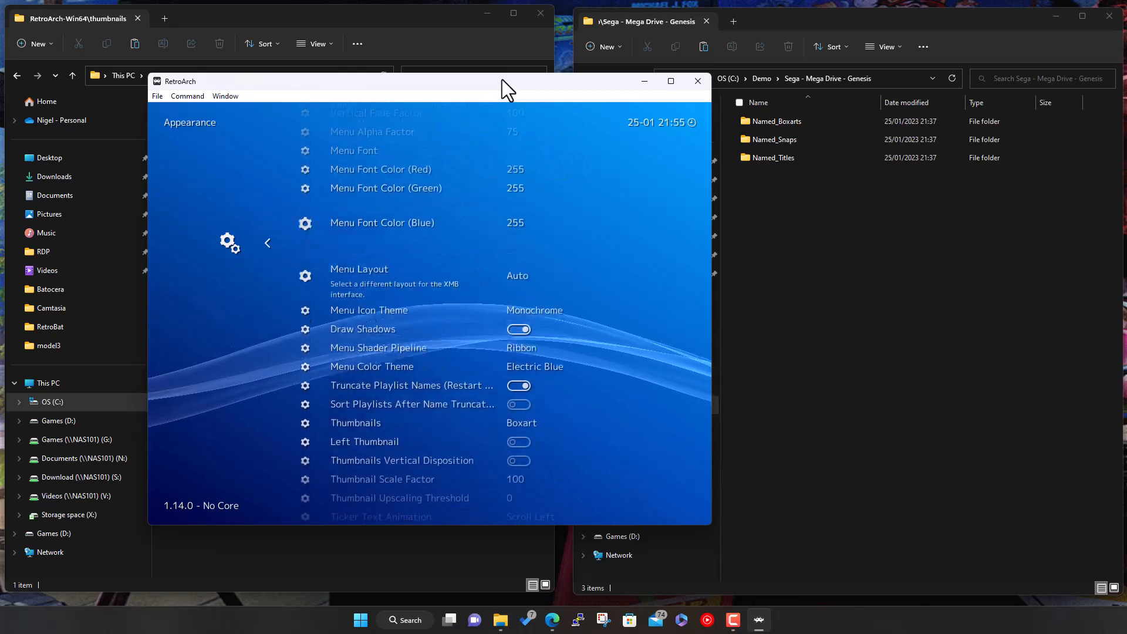
key("Down")
key("Down")
key("Down")
key("Down")
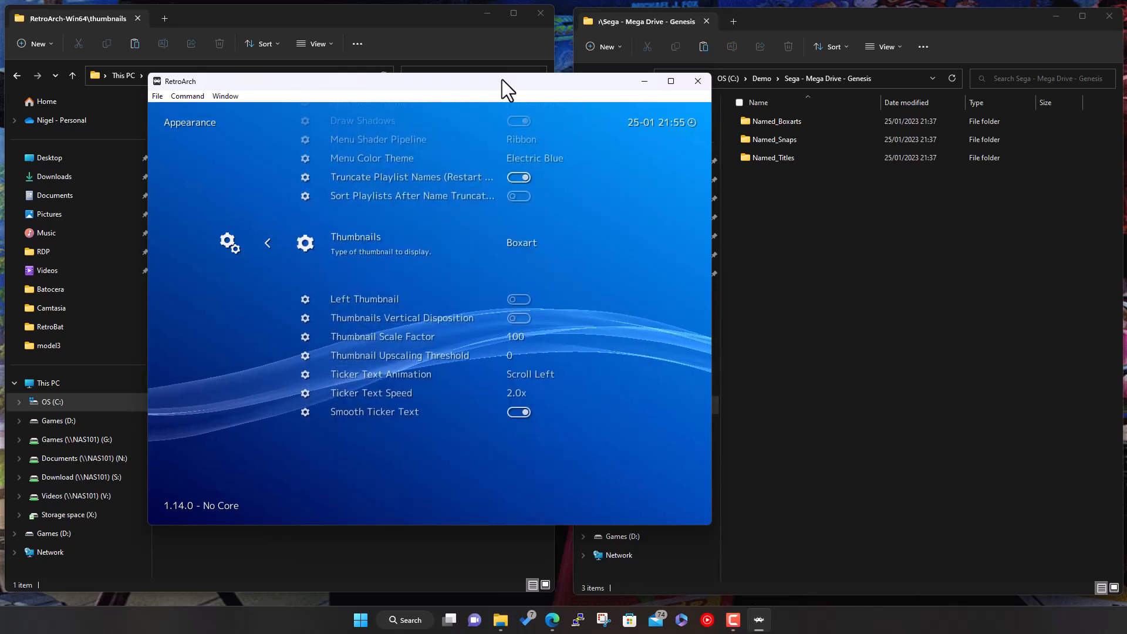
key("Return")
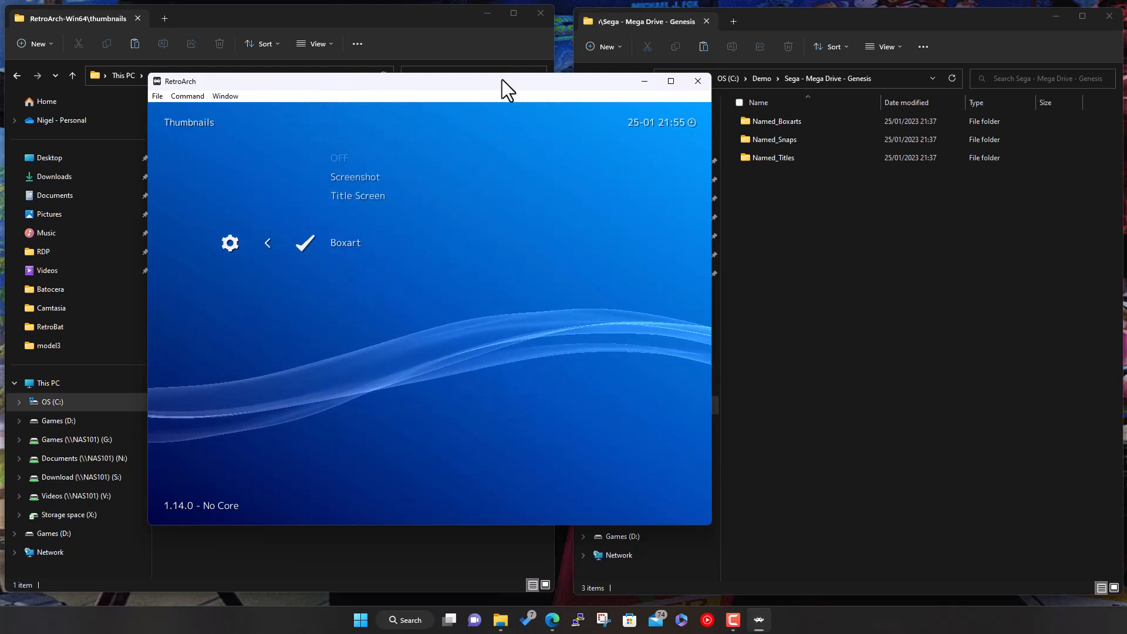
Step: Review the Screenshot, Title Screen and Boxart thumbnail types, ending on Boxart
key("Up")
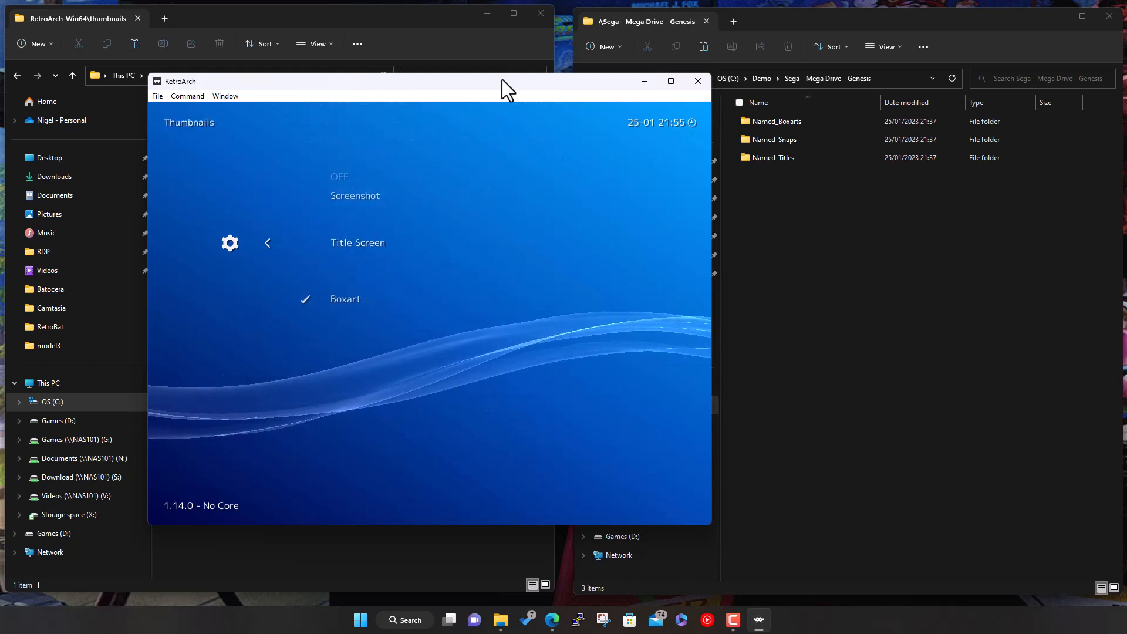
key("Up")
key("Down")
key("Down")
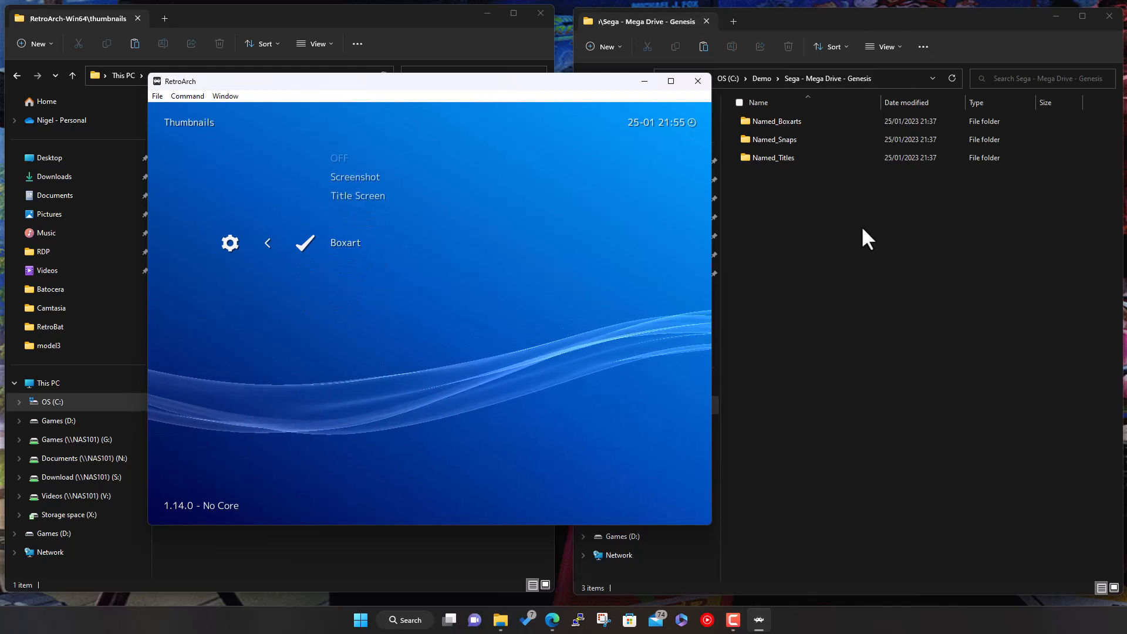
Step: Leave the thumbnail type list for the Thumbnails setting, keeping Boxart
key("Up")
key("Up")
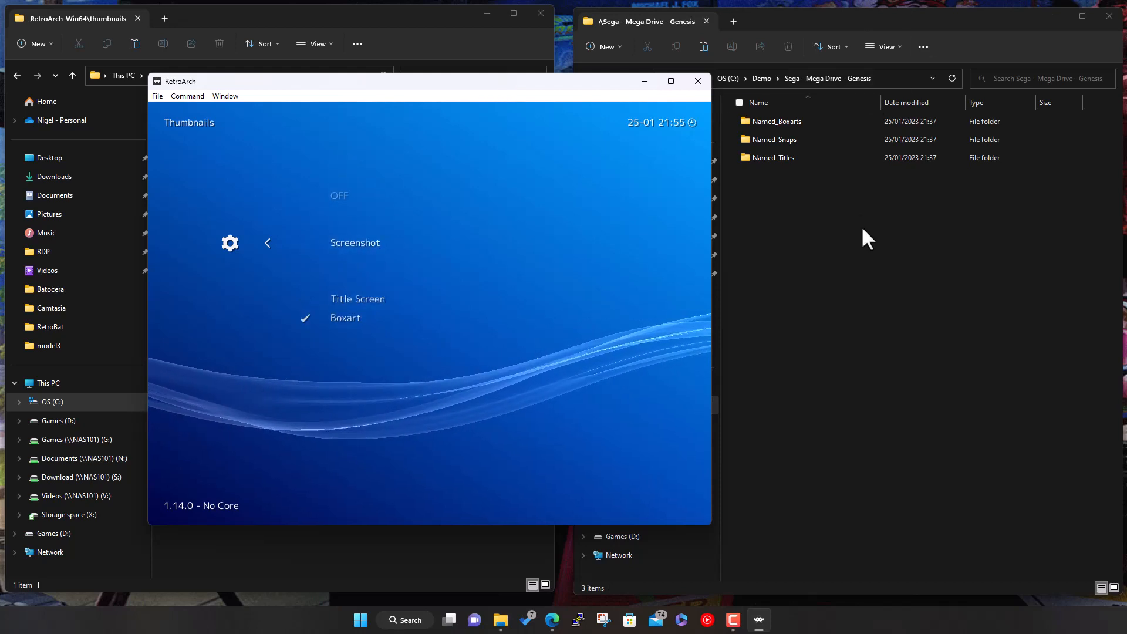
key("BackSpace")
Step: Set the Left Thumbnail type to Title Screen
key("Down")
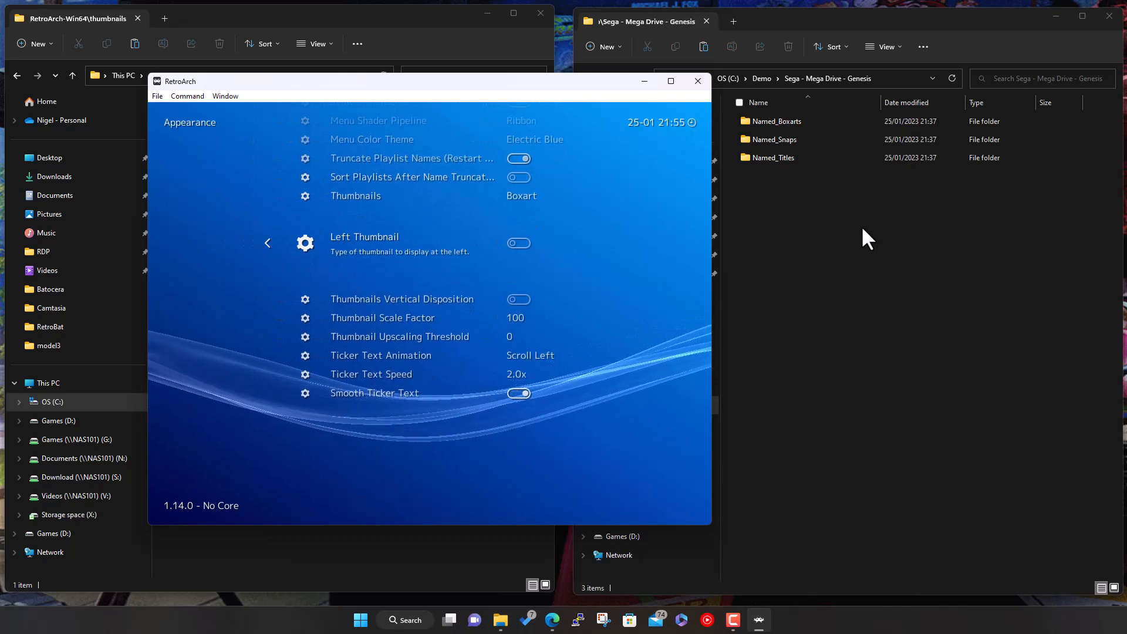
key("Return")
key("Down")
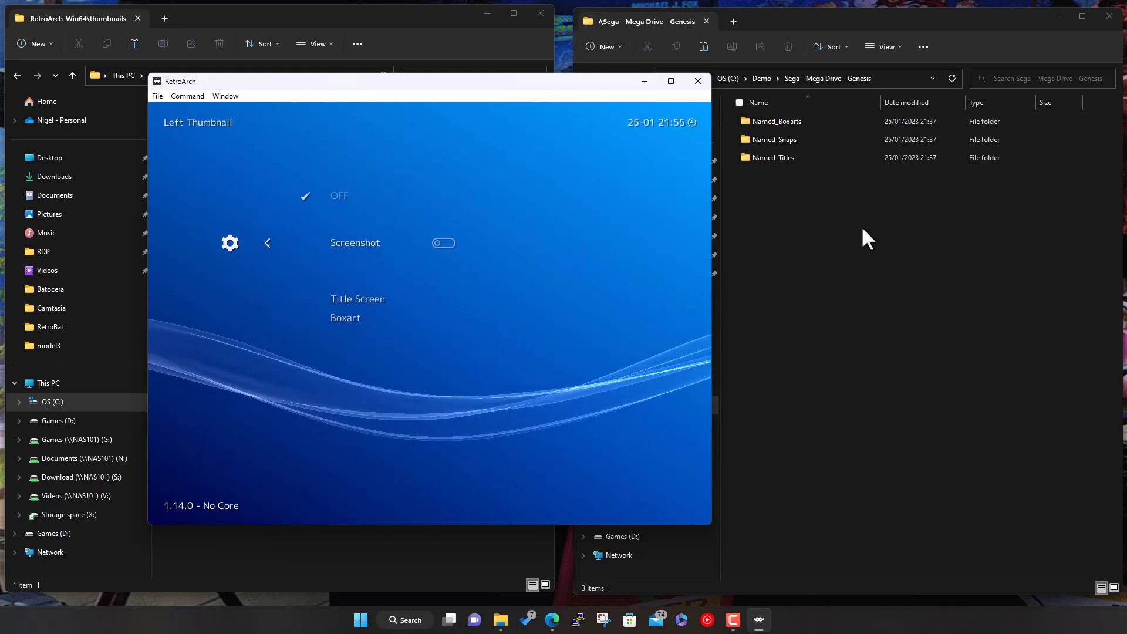
key("Down")
key("Down")
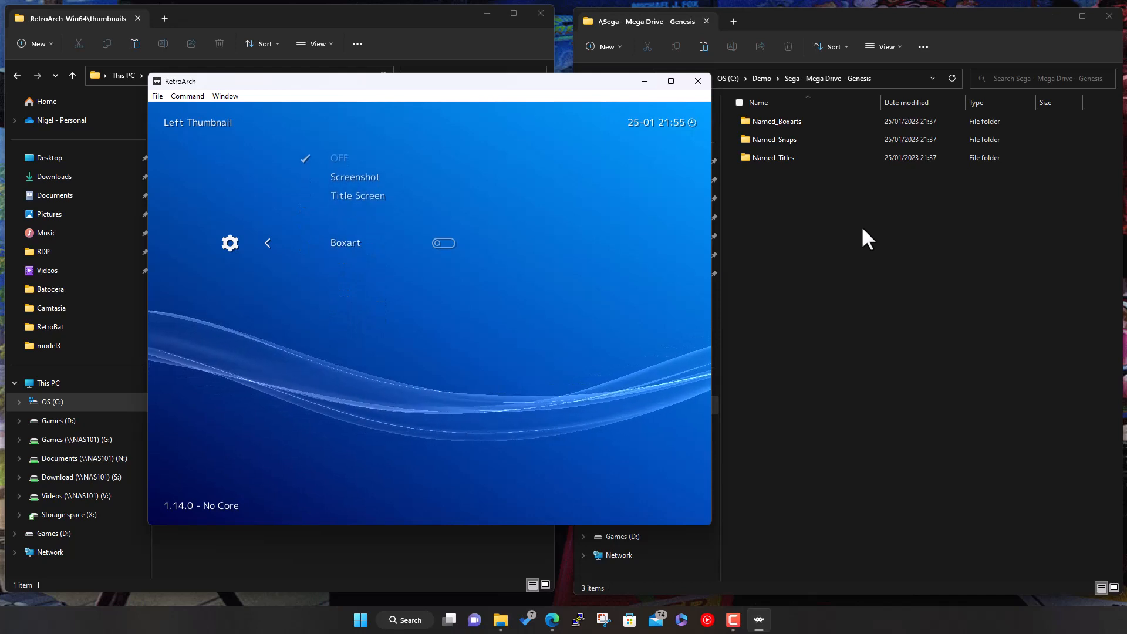
key("Up")
key("Return")
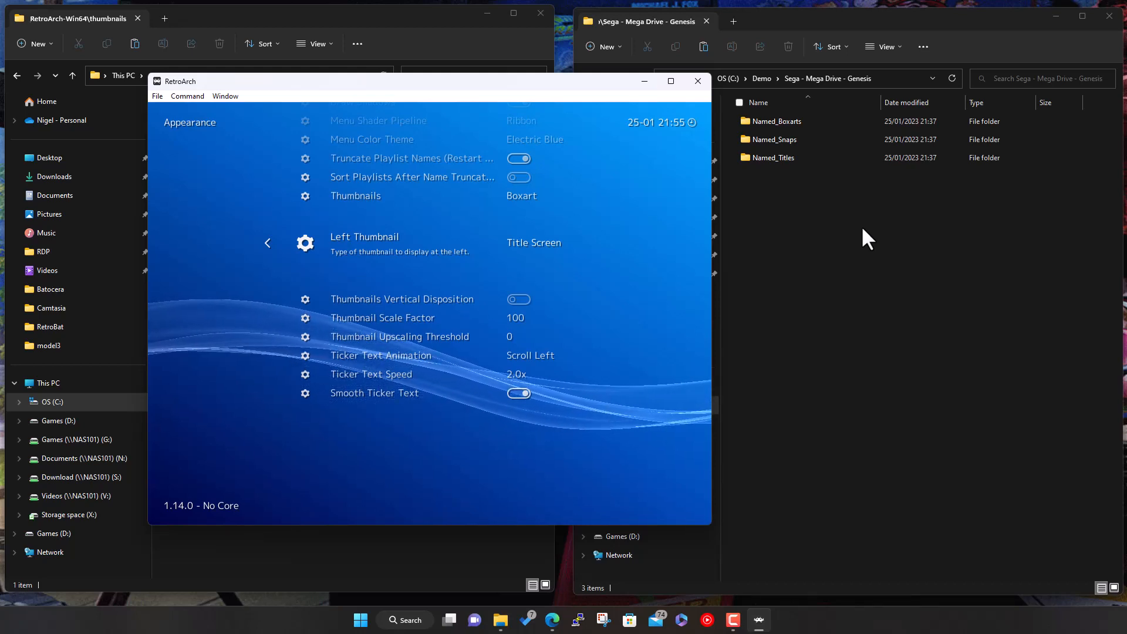
Step: Leave the Appearance and User Interface settings and return to the Mega Drive - Genesis playlist
key("BackSpace")
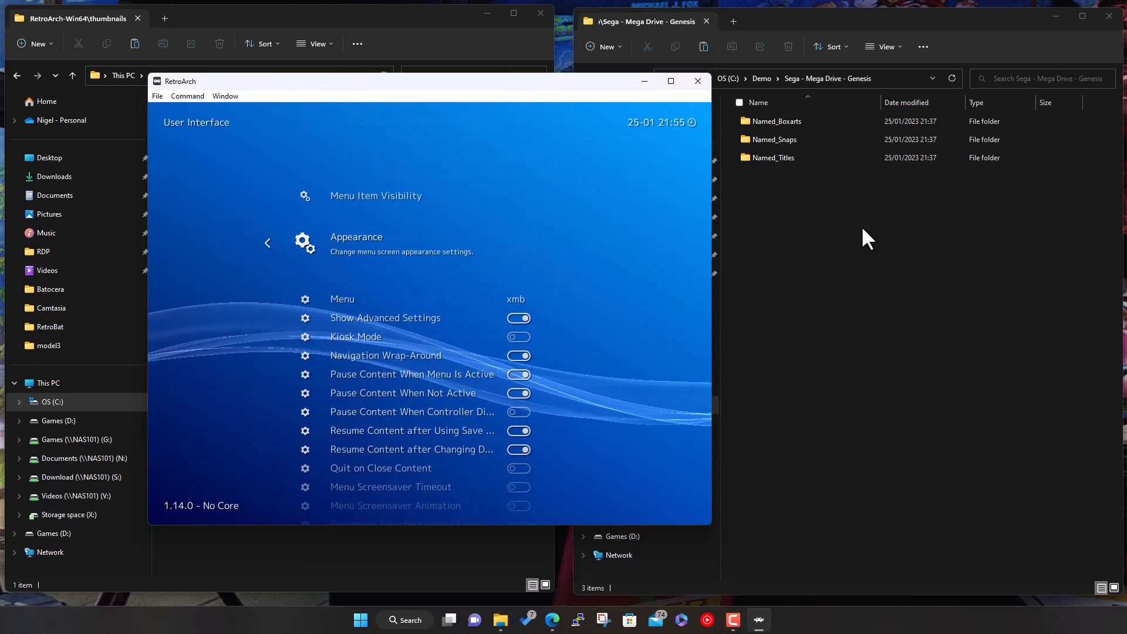
key("BackSpace")
key("Left")
key("Left")
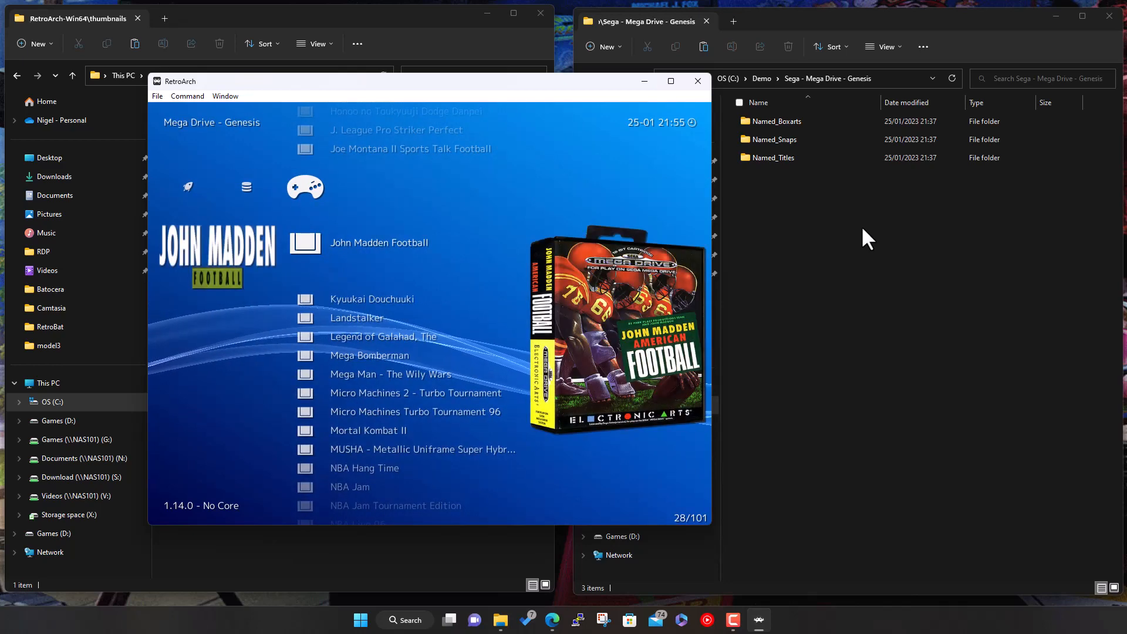
Step: Browse down the playlist past John Madden Football and NBA Jam to check the title image and box art beside each game
key("Down")
key("Down")
key("Down")
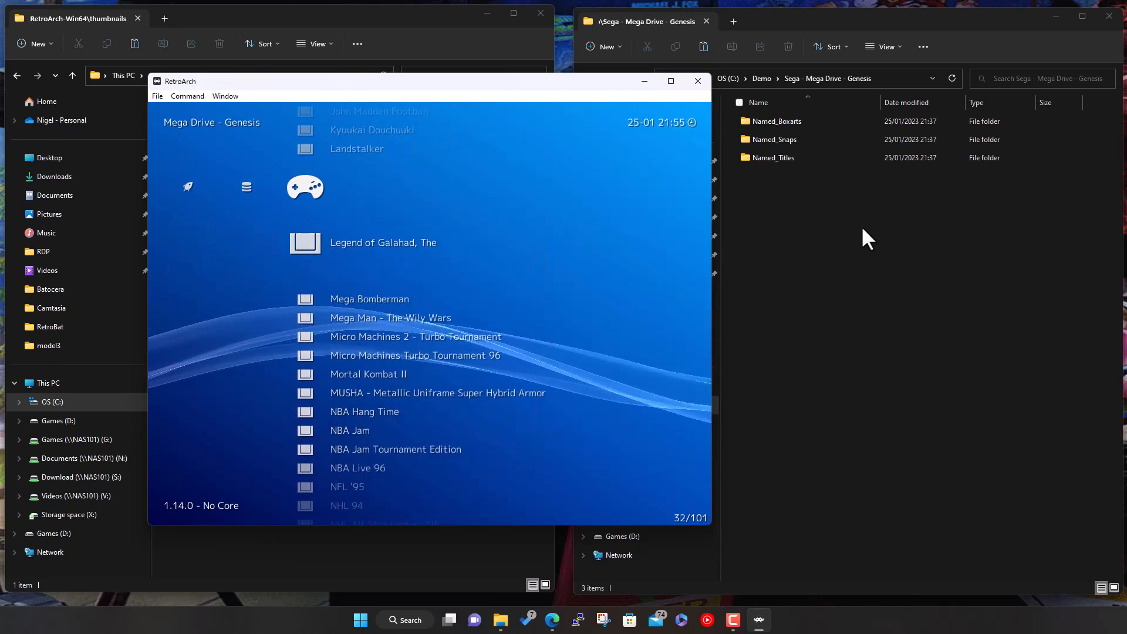
key("Down")
key("Down")
key("Down")
key("Down")
key("Down")
key("Down")
key("Down")
key("Down")
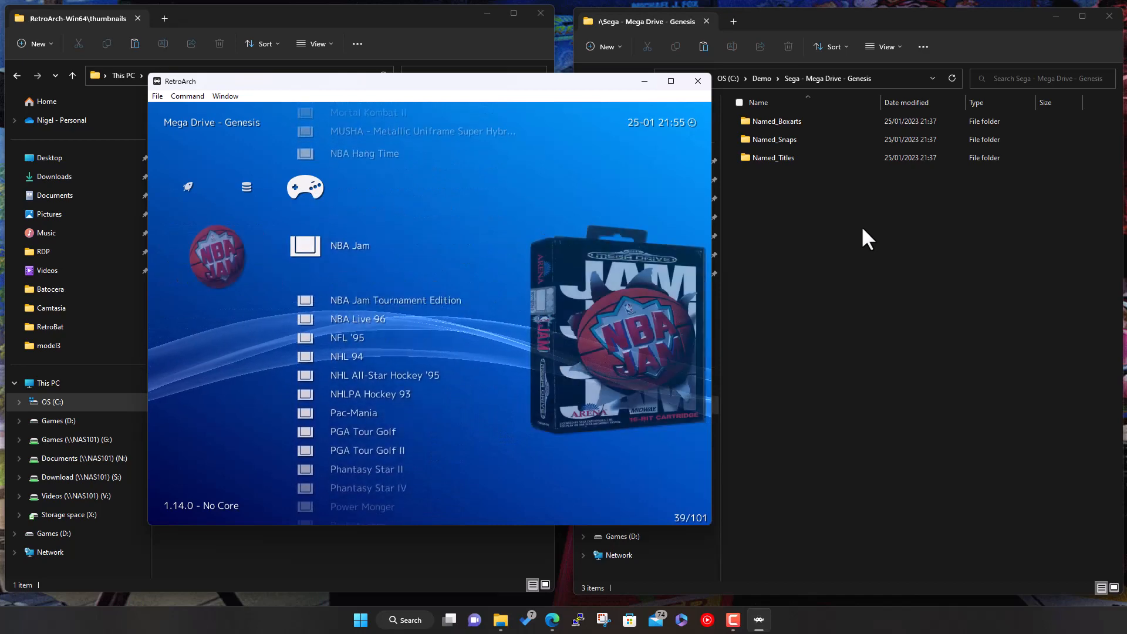
key("Down")
key("Down")
key("Down")
key("Up")
Step: Go to the Settings category and open Appearance within User Interface
key("Right")
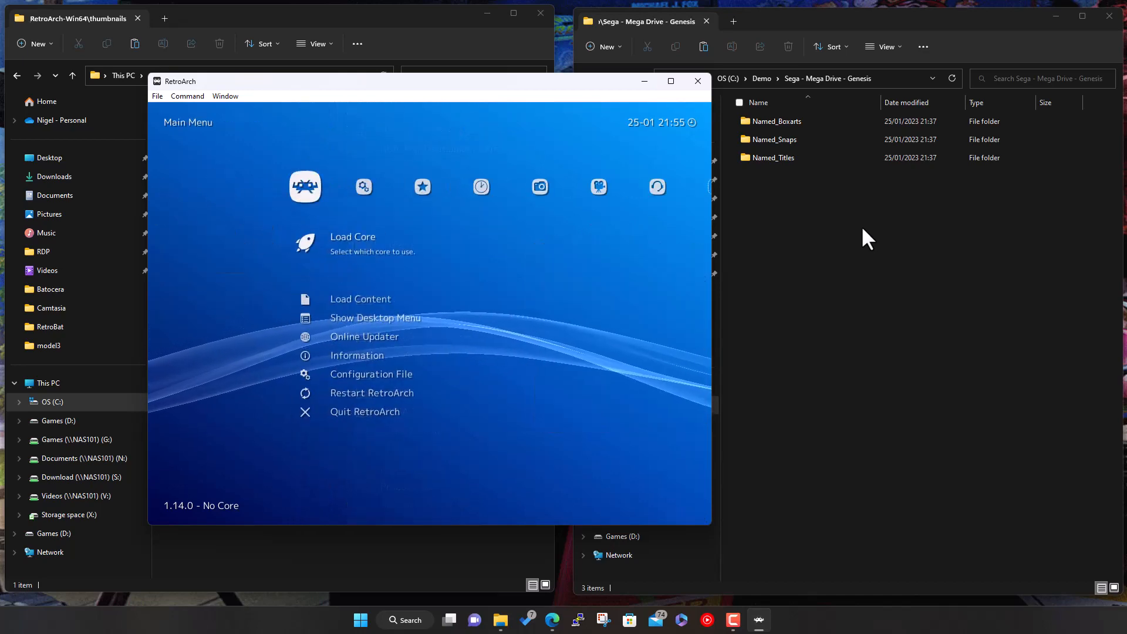
key("Right")
key("Down")
key("Up")
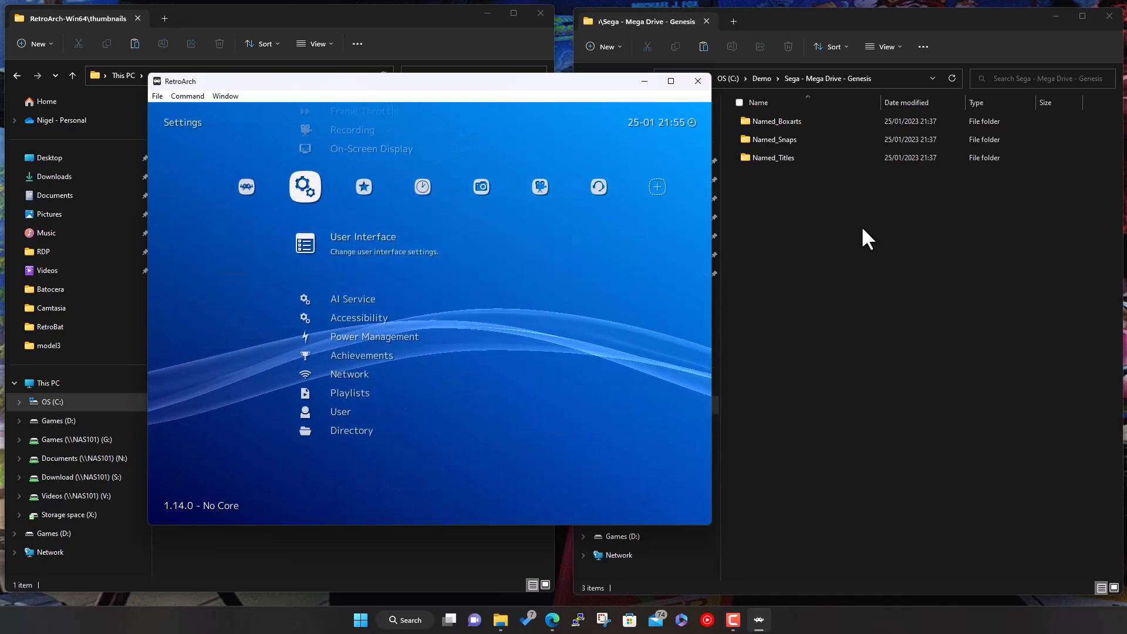
key("Return")
key("Down")
key("Return")
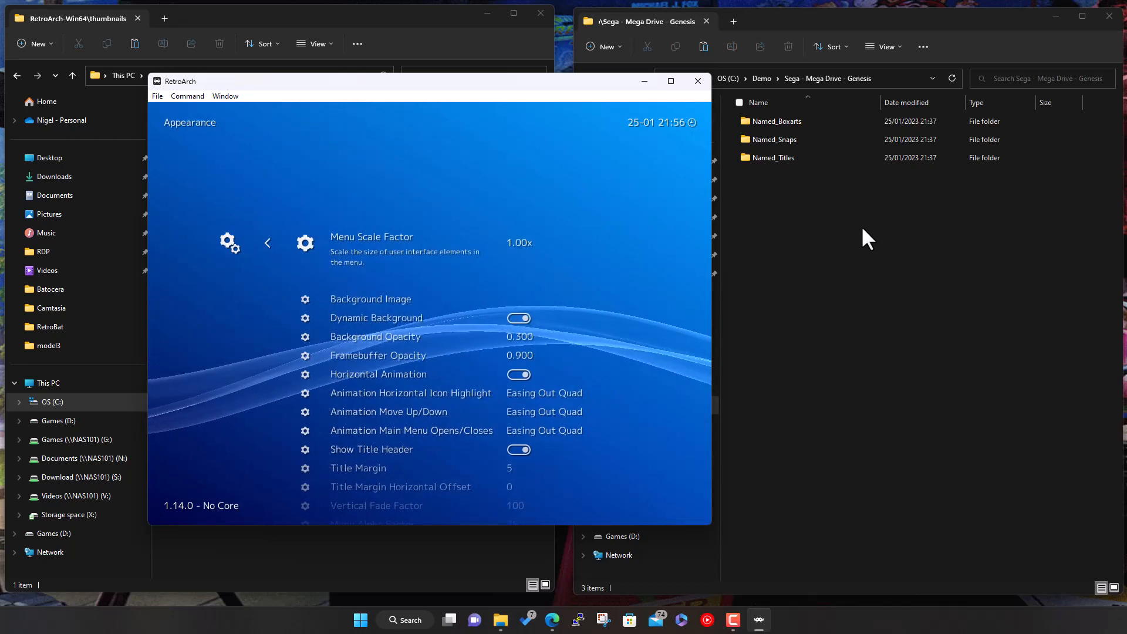
Step: Turn on Thumbnails Vertical Disposition in the Appearance settings
key("Down")
key("Down")
key("Down")
key("Down")
key("Down")
key("Down")
key("Down")
key("Down")
key("Down")
key("Down")
key("Down")
key("Down")
key("Down")
key("Down")
key("Down")
key("Down")
key("Down")
key("Down")
key("Down")
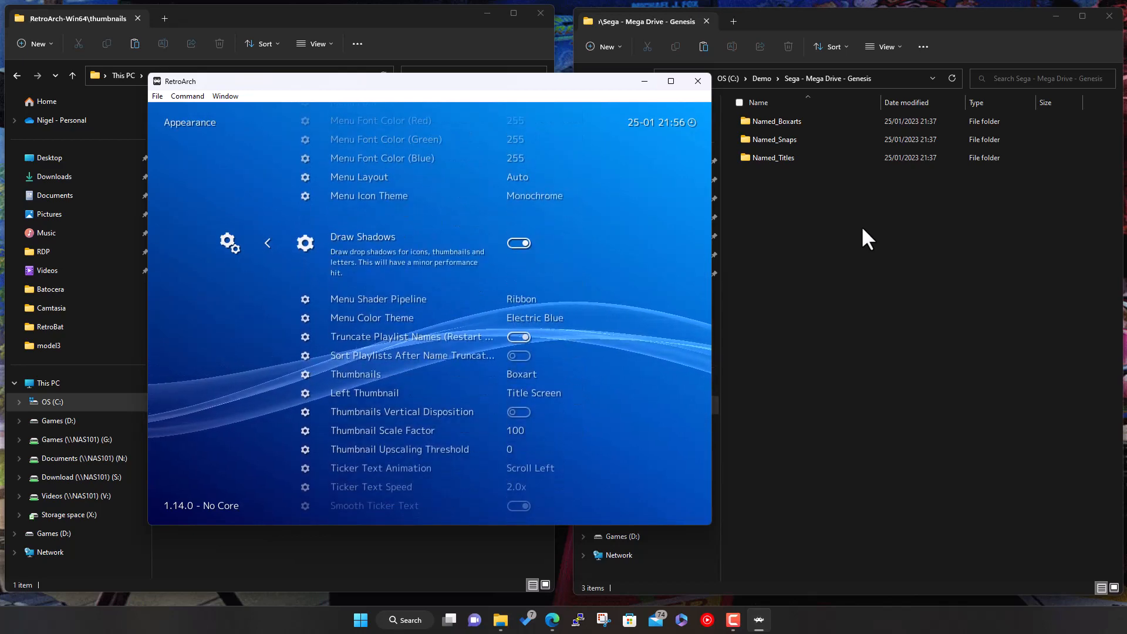
key("Down")
key("Down")
key("Down")
key("Down")
key("Down")
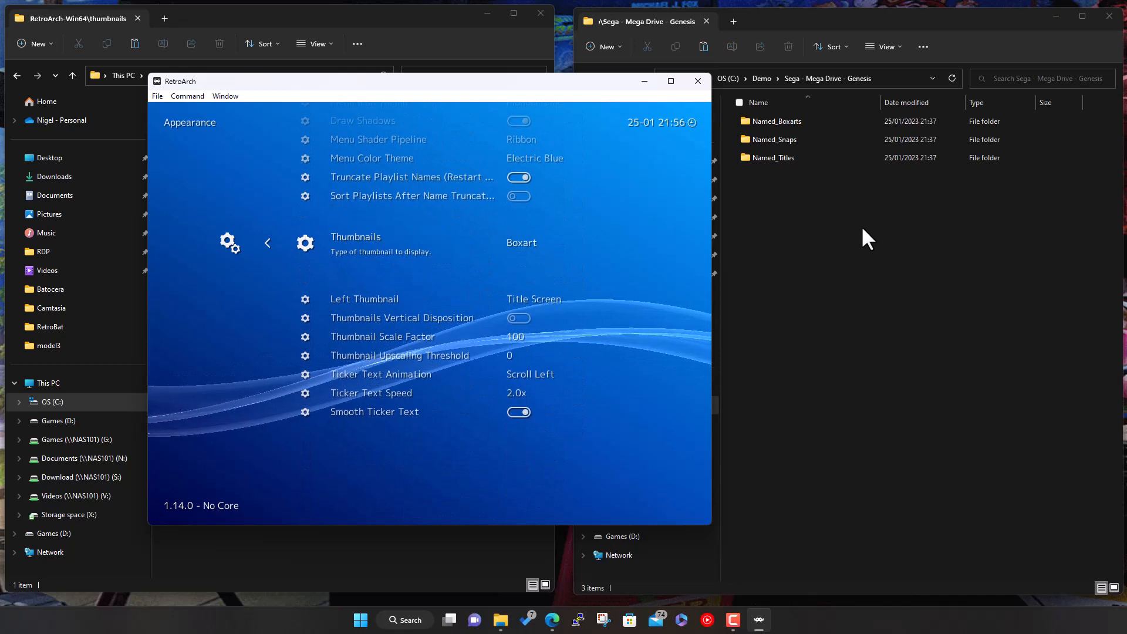
key("Down")
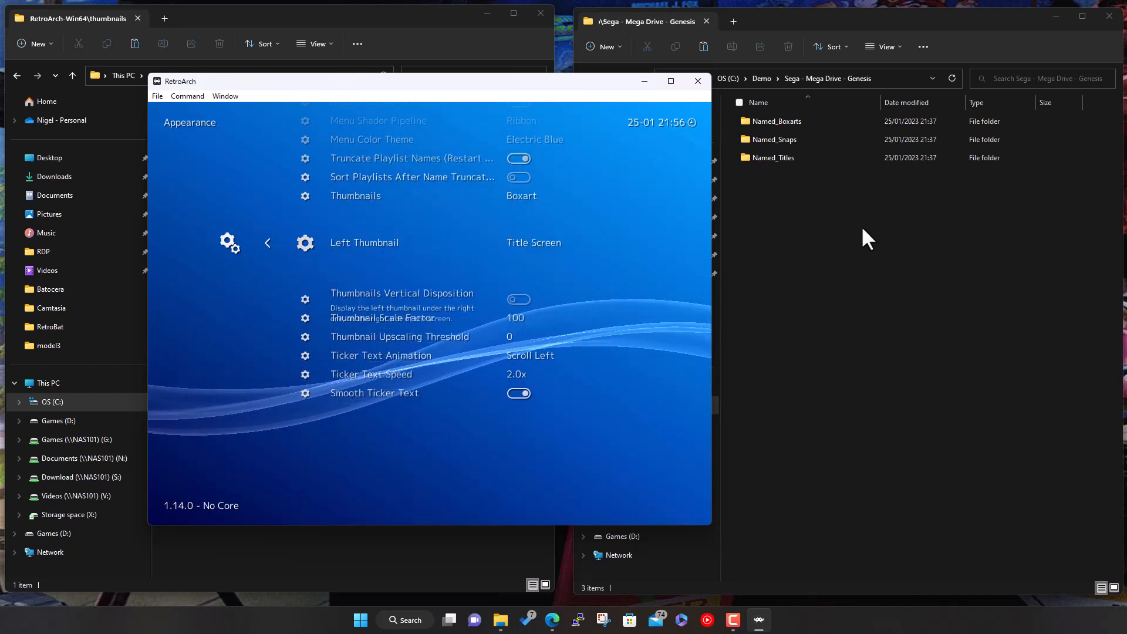
key("Down")
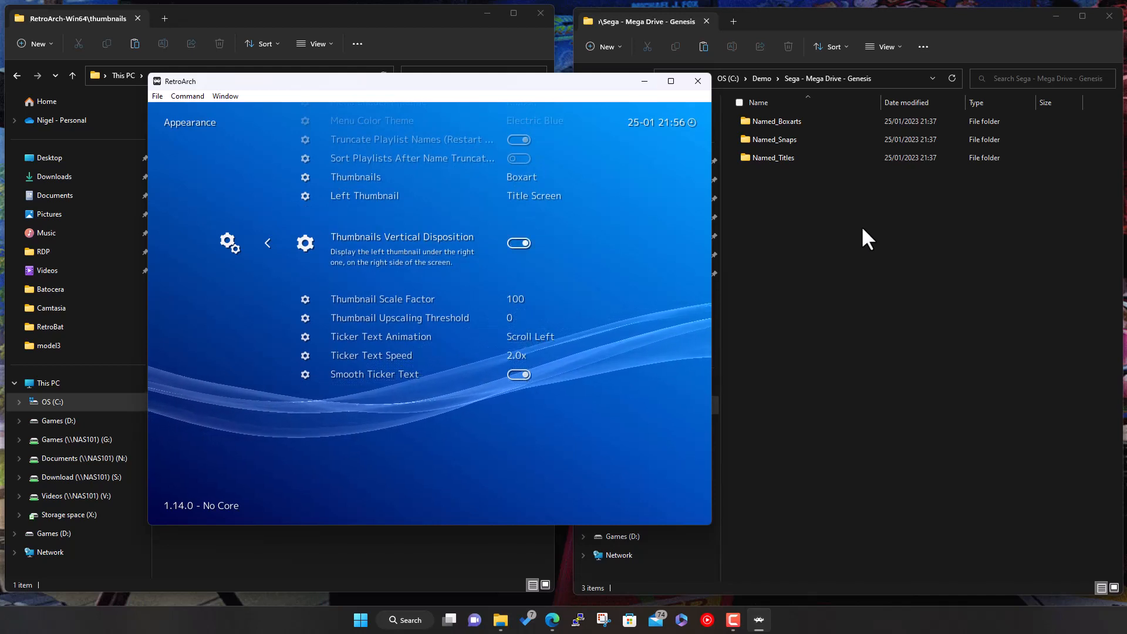
Step: Exit the Appearance settings and go back to the Mega Drive - Genesis playlist
key("BackSpace")
key("BackSpace")
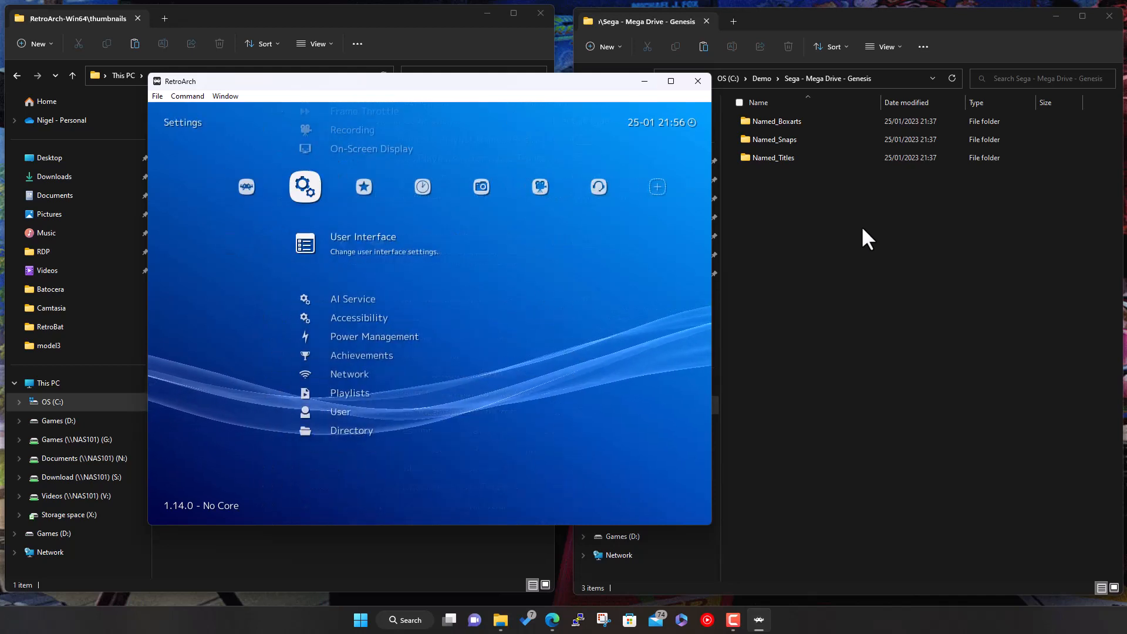
key("Left")
key("Left")
Step: Browse the playlist from NFL '95 to Rainbow Islands Extra to check the stacked box art and title images
key("Down")
key("Down")
key("Down")
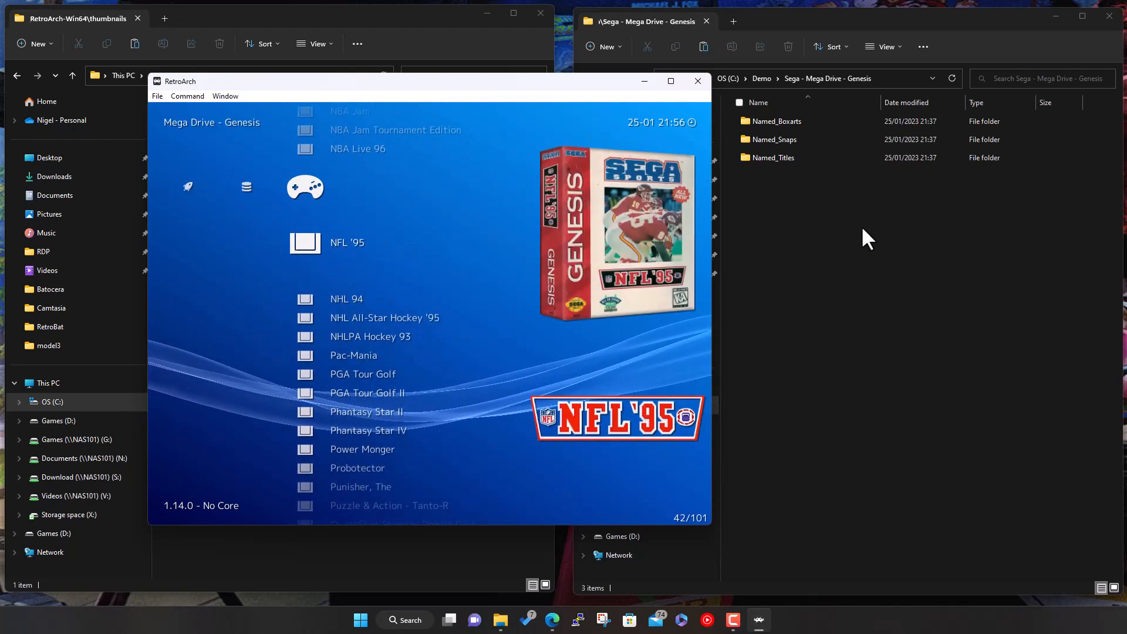
key("Down")
key("Down")
key("Down")
key("Down")
key("Down")
key("Down")
key("Down")
key("Down")
key("Down")
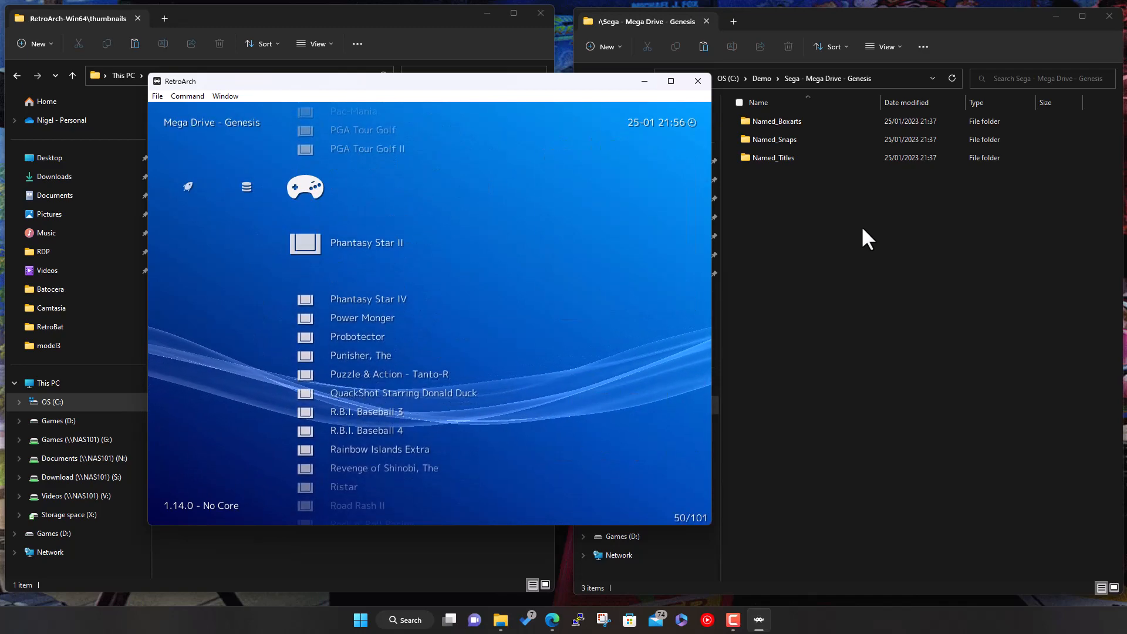
key("Down")
key("Down")
key("Down")
key("Down")
key("Down")
key("Down")
key("Down")
key("Down")
key("Down")
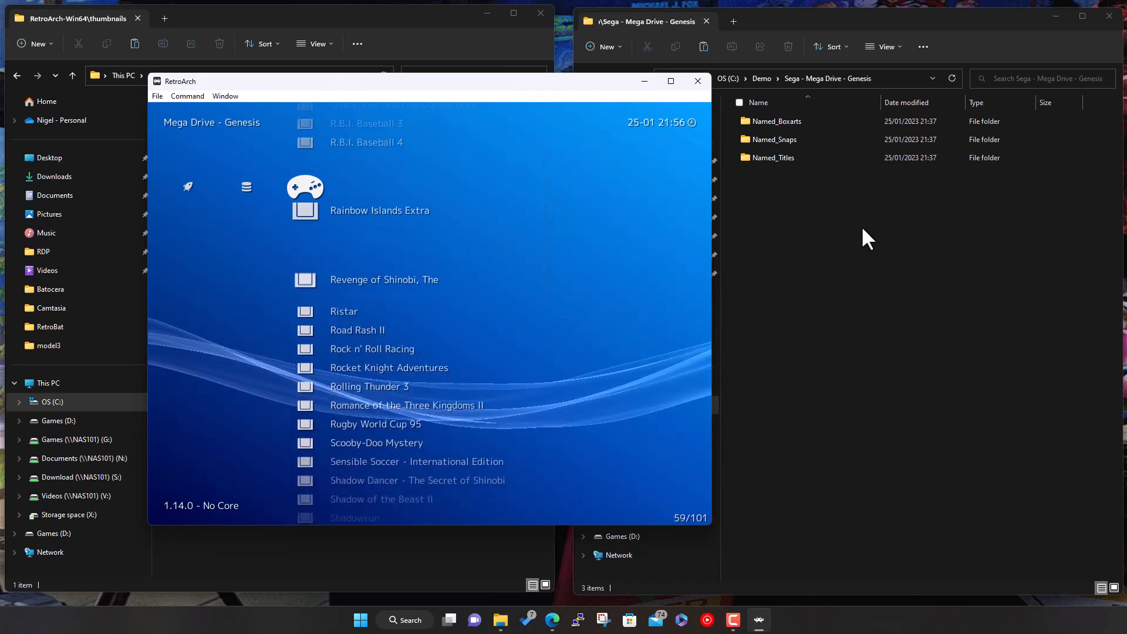
key("Up")
key("Up")
key("Up")
key("Up")
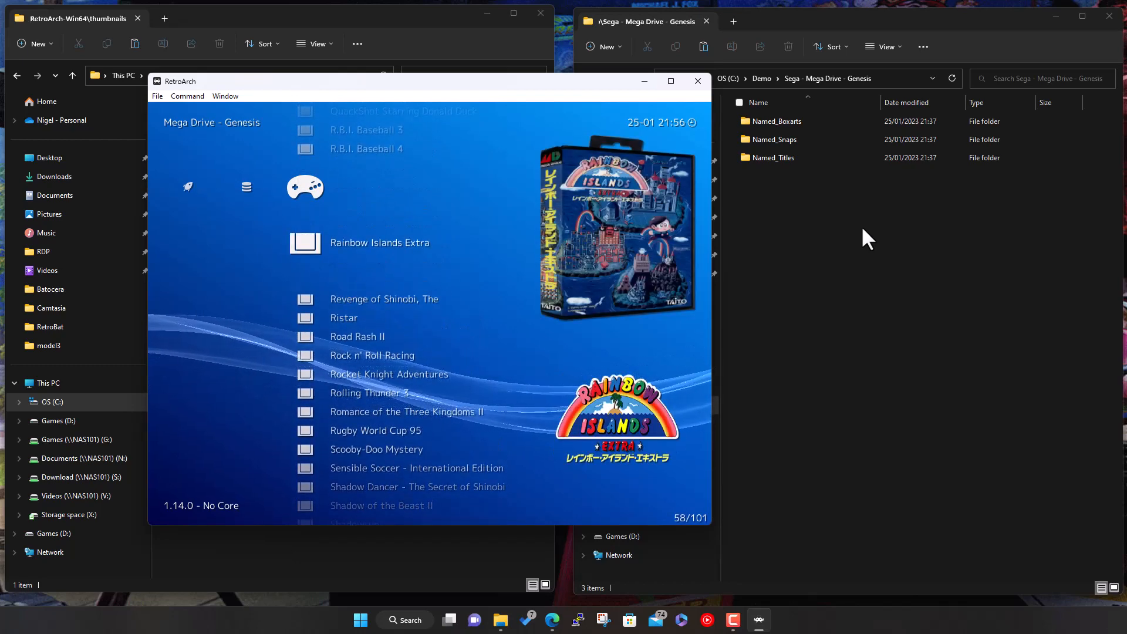
Step: Return to the Settings category and reopen the User Interface Appearance settings
key("Right")
key("Right")
key("Return")
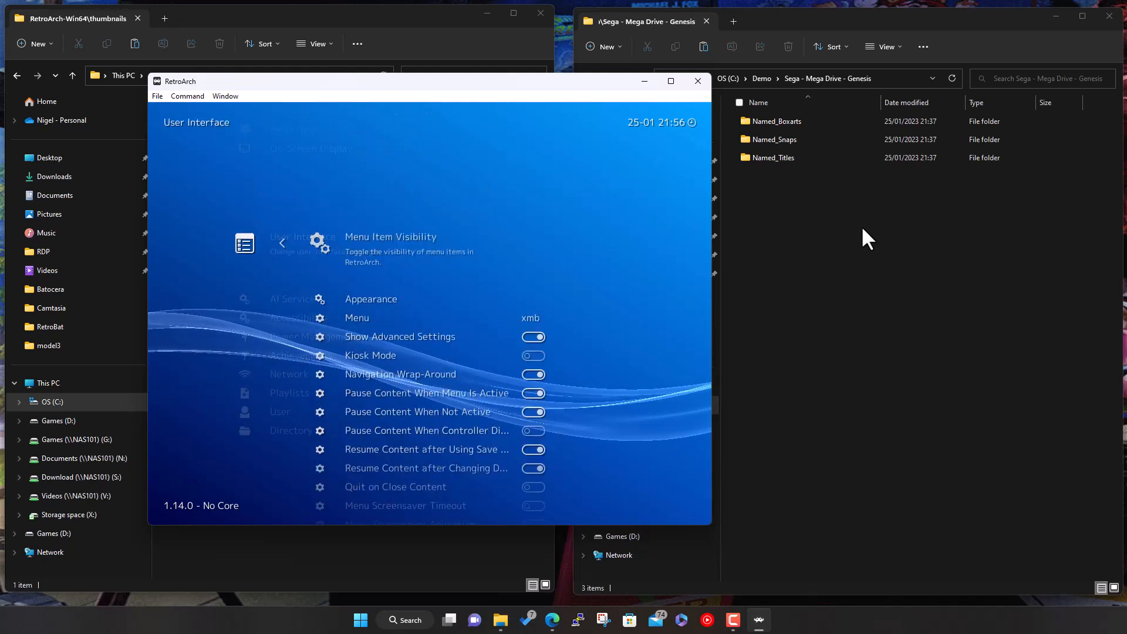
key("Down")
key("Return")
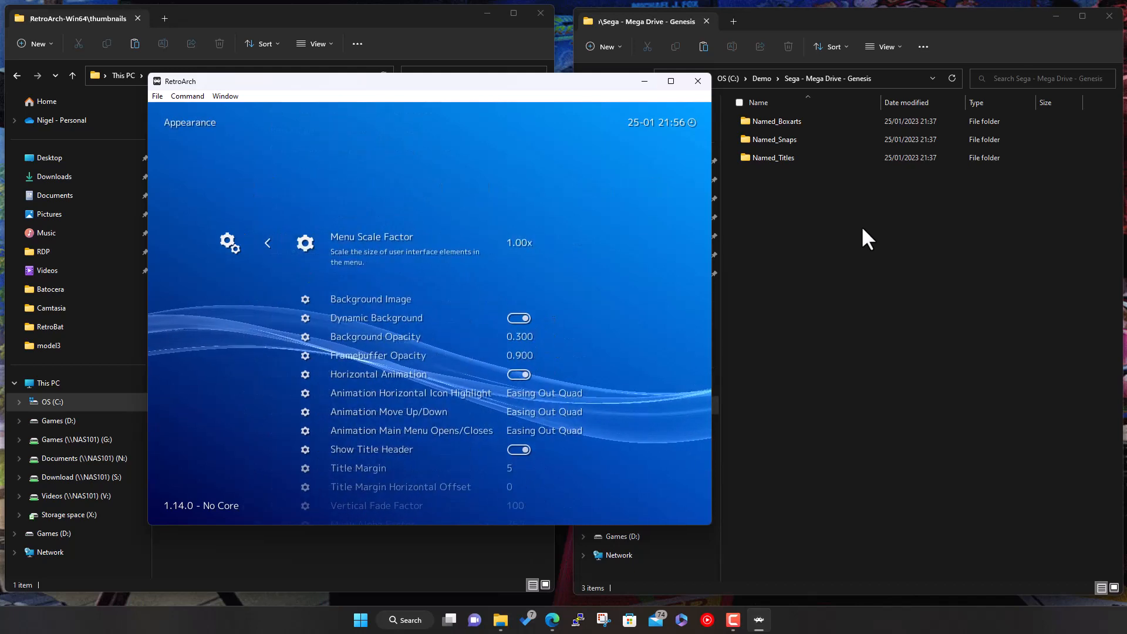
Step: Set the Thumbnail Scale Factor to 70
key("Up")
key("Up")
key("Up")
key("Up")
key("Up")
key("Up")
key("Up")
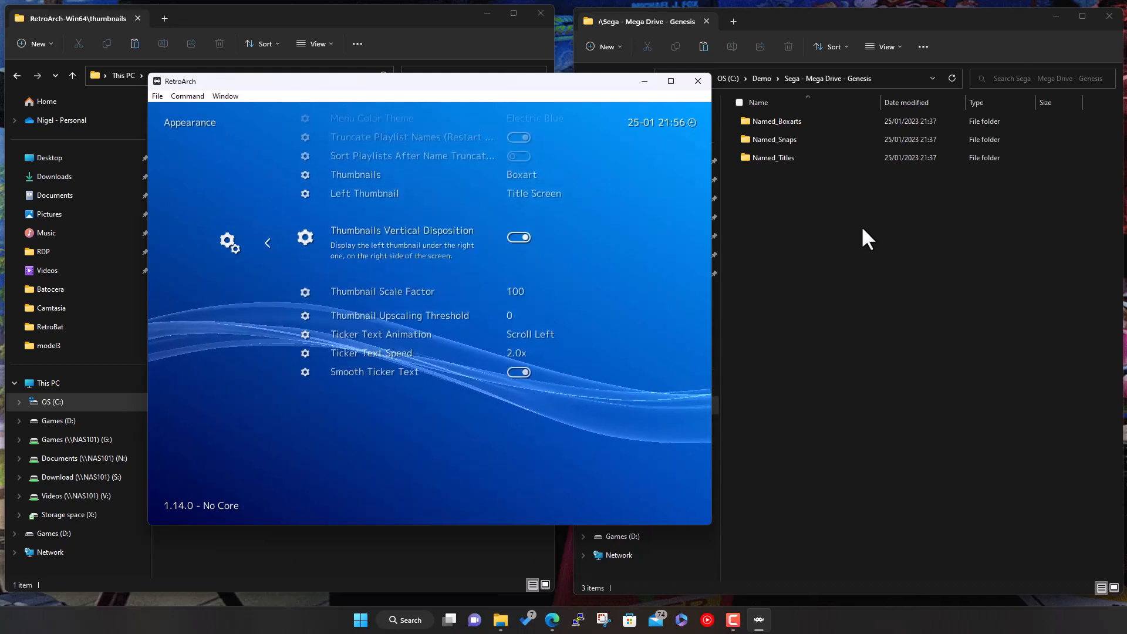
key("Down")
key("Down")
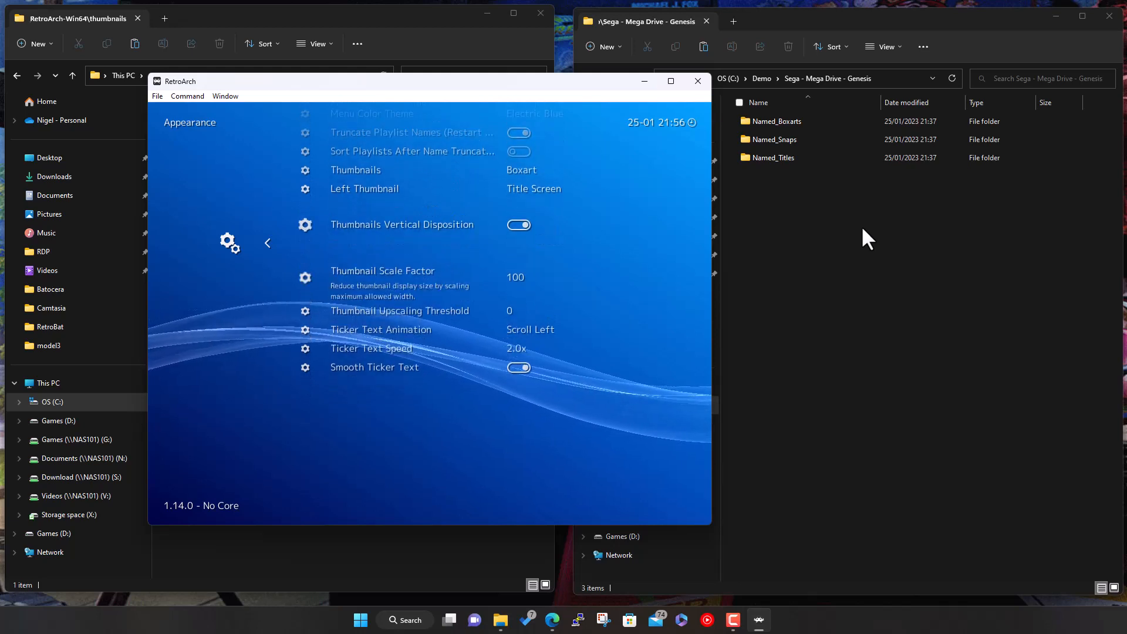
key("Return")
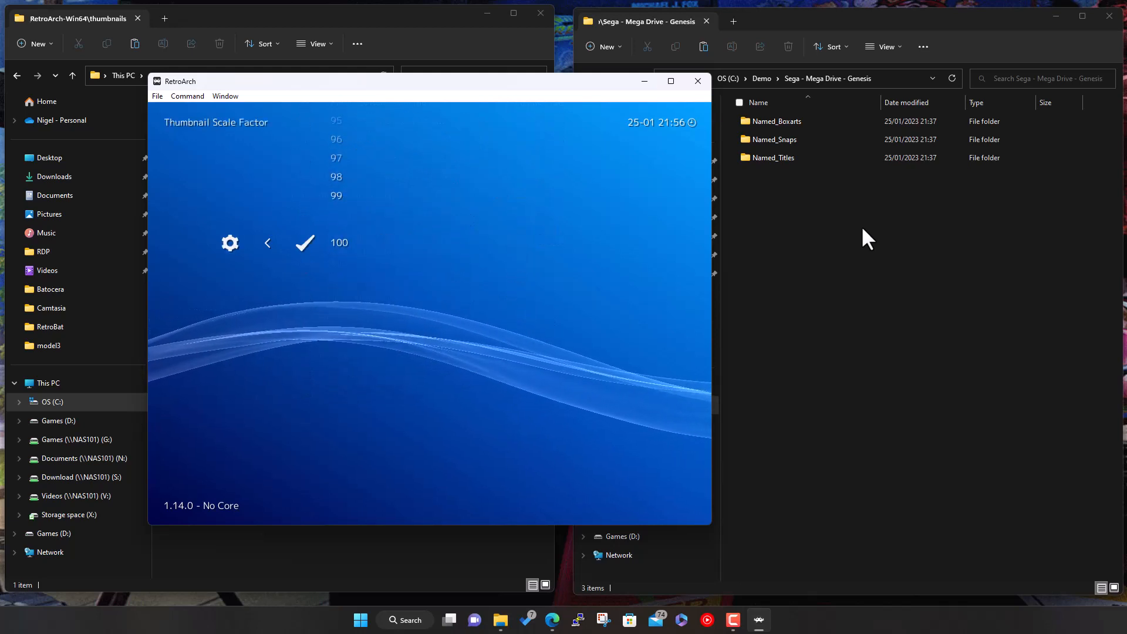
key("Up")
key("Up")
key("Up")
key("Up")
key("Up")
key("Up")
key("Up")
key("Up")
key("Up")
key("Up")
key("Up")
key("Up")
key("Up")
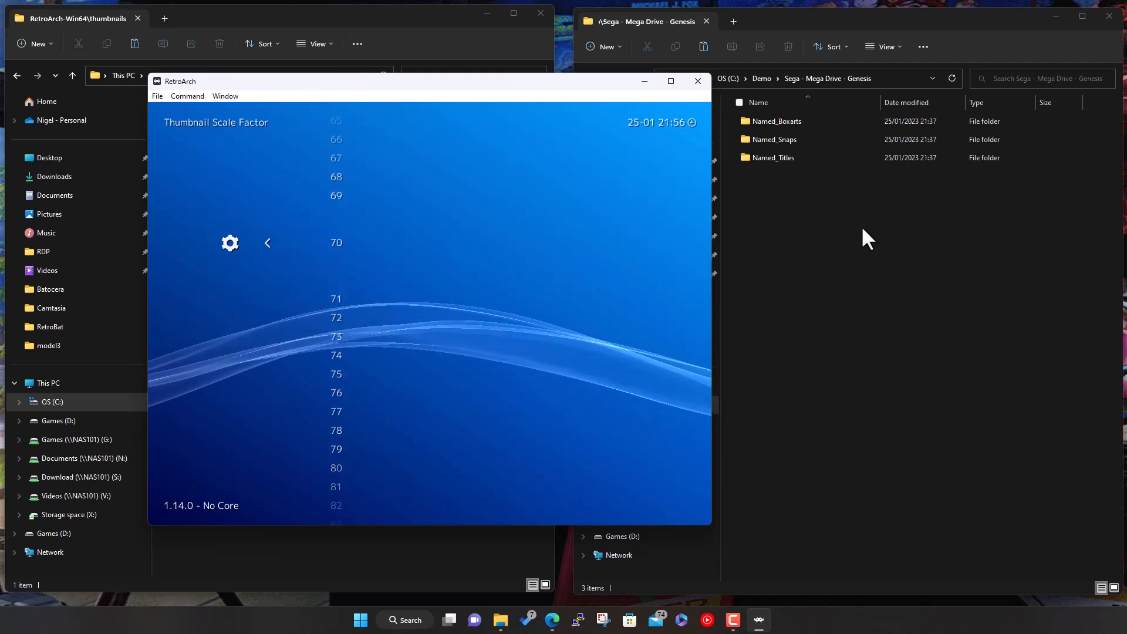
key("Return")
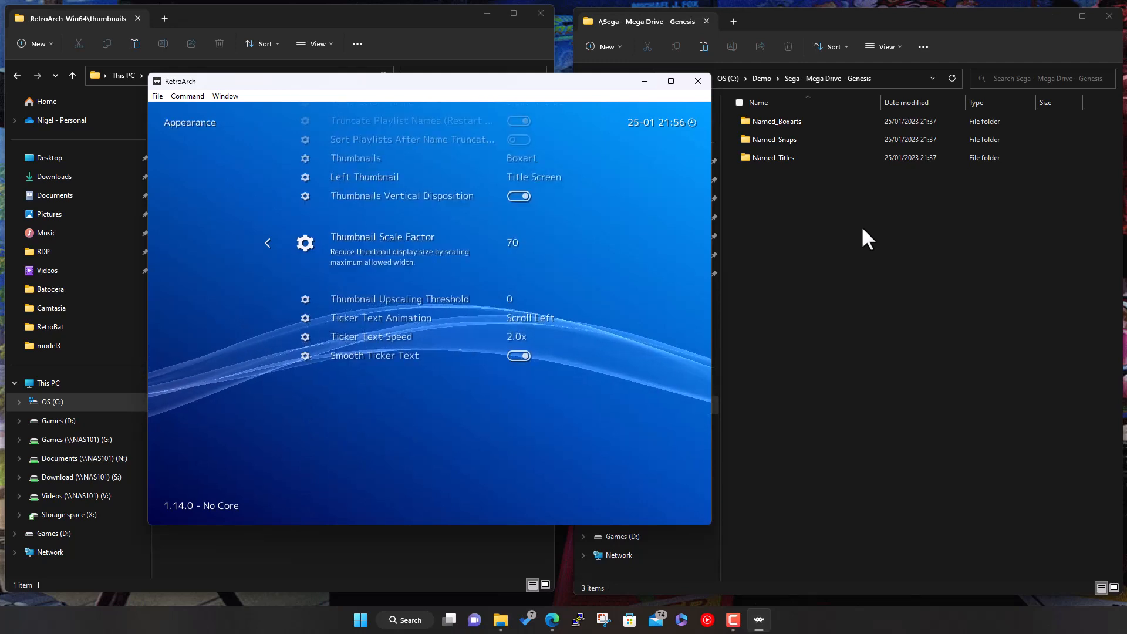
Step: Review the Appearance options around the thumbnail settings, from Sort Playlists After Name Truncation down to Ticker Text Animation
key("Up")
key("Up")
key("Up")
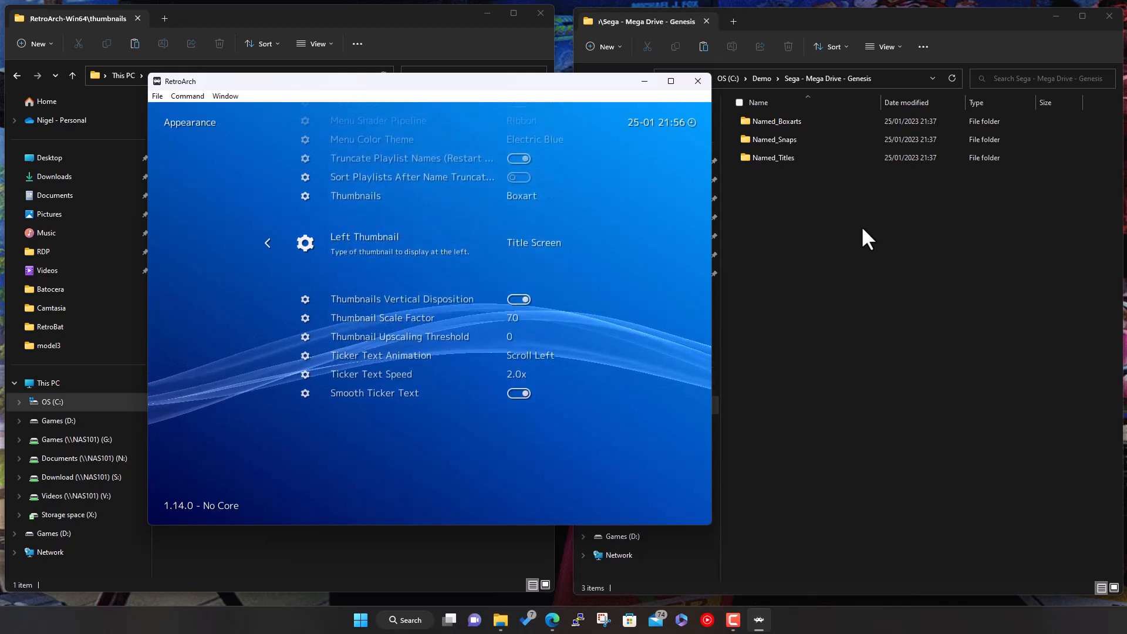
key("Up")
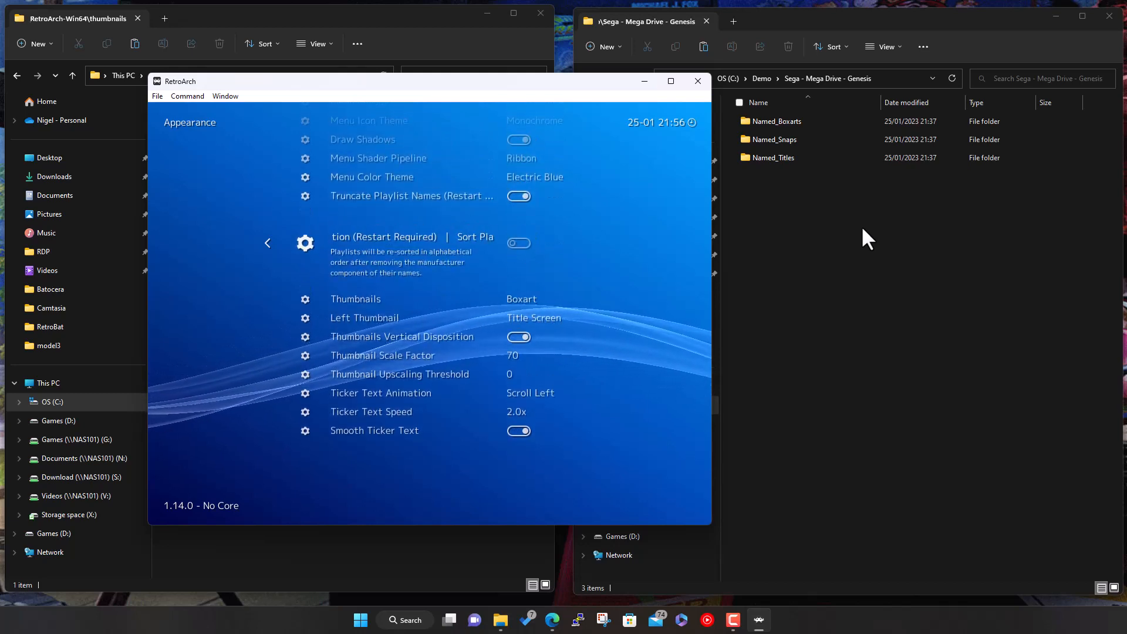
key("Up")
key("Down")
key("Down")
key("Down")
key("Down")
key("Down")
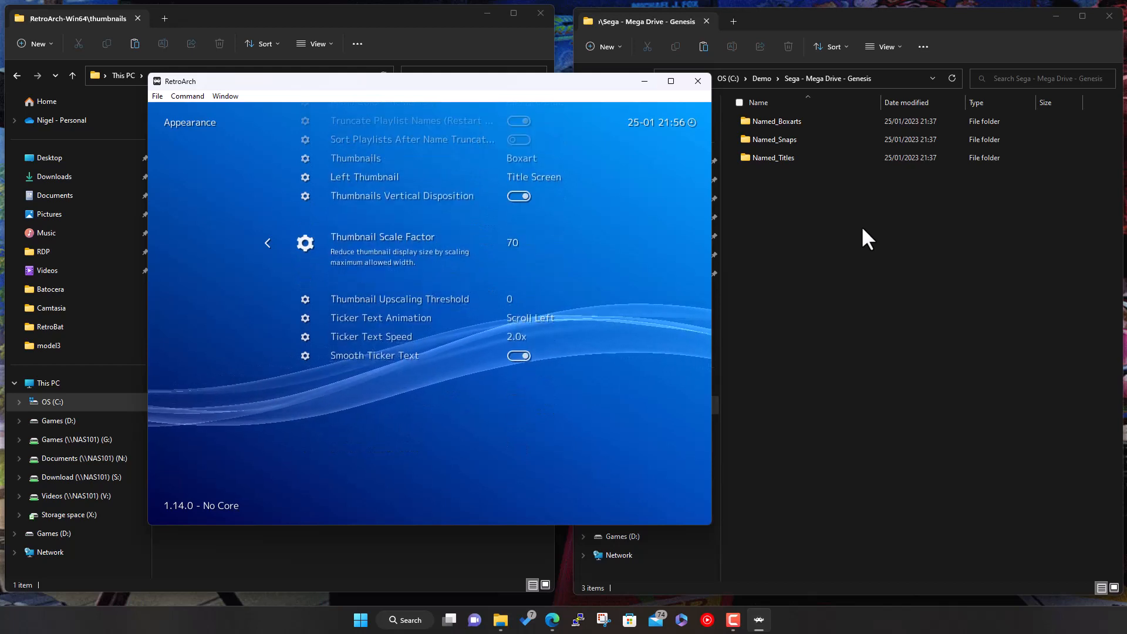
key("Down")
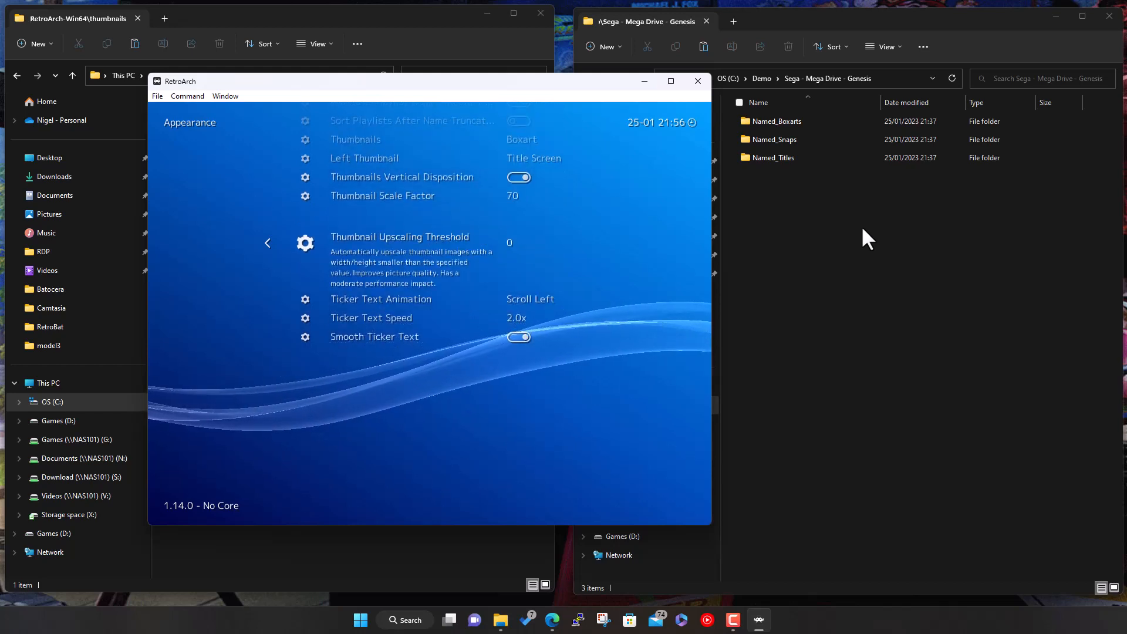
key("Down")
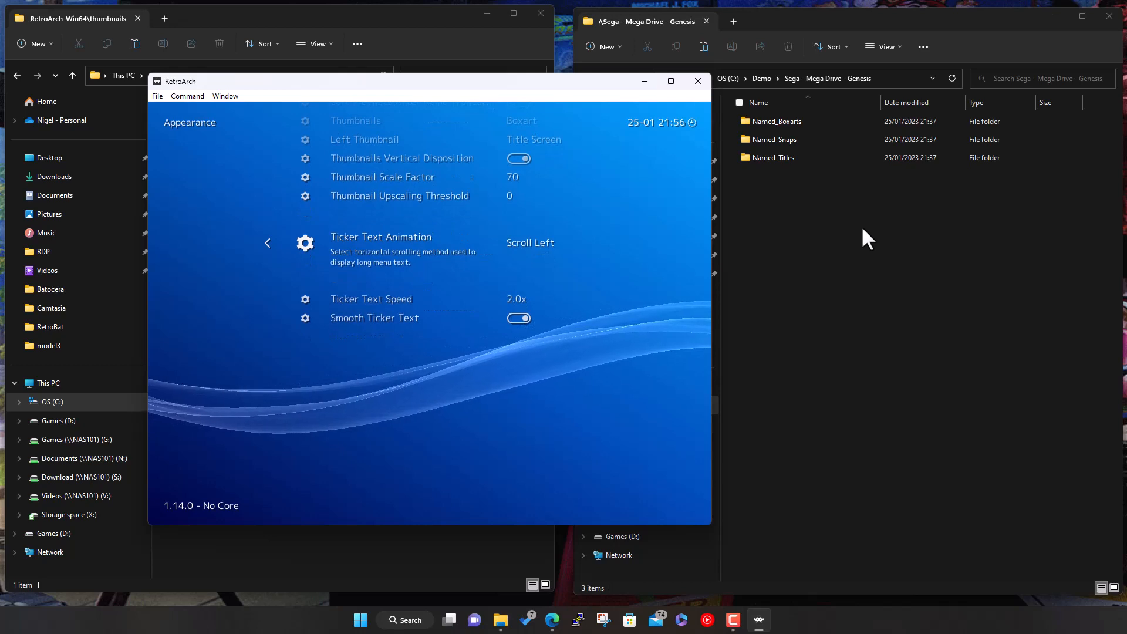
Step: Leave the Appearance and User Interface settings and go to the Main Menu category
key("Escape")
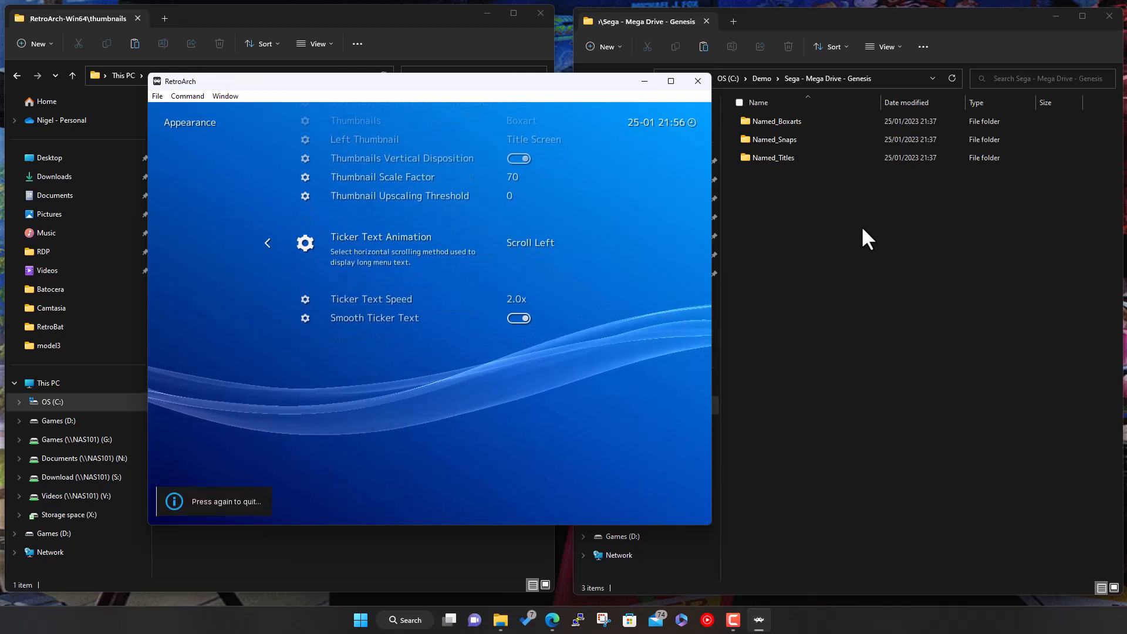
key("BackSpace")
key("BackSpace")
key("Left")
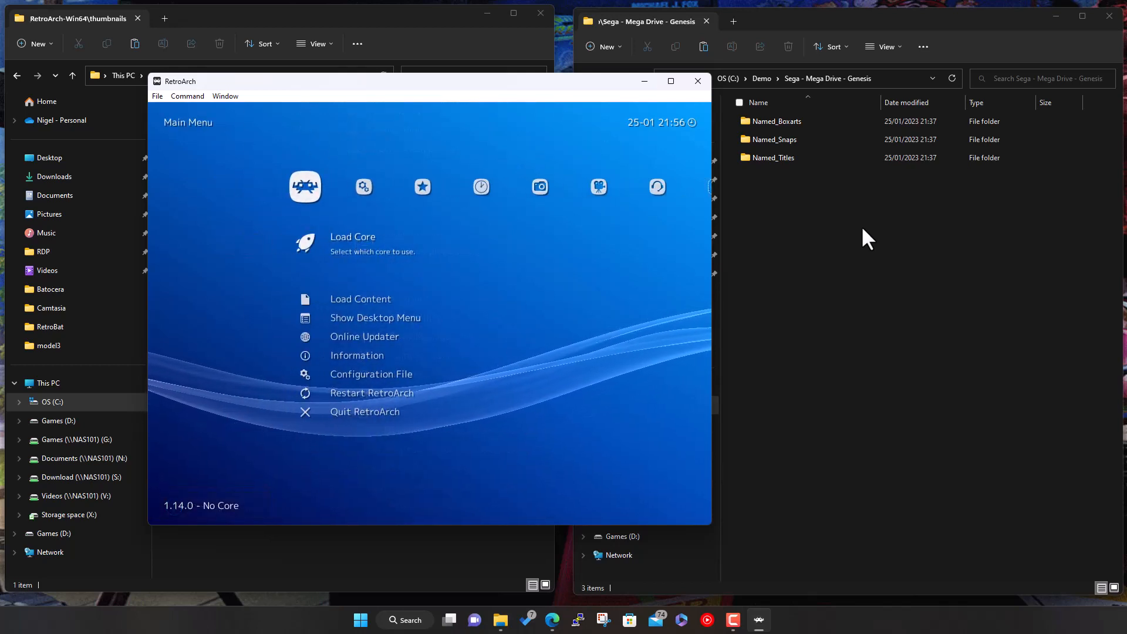
Step: Go to the Mega Drive - Genesis playlist and browse games between Ristar and Sensible Soccer to check their thumbnails
key("Left")
key("Down")
key("Down")
key("Down")
key("Down")
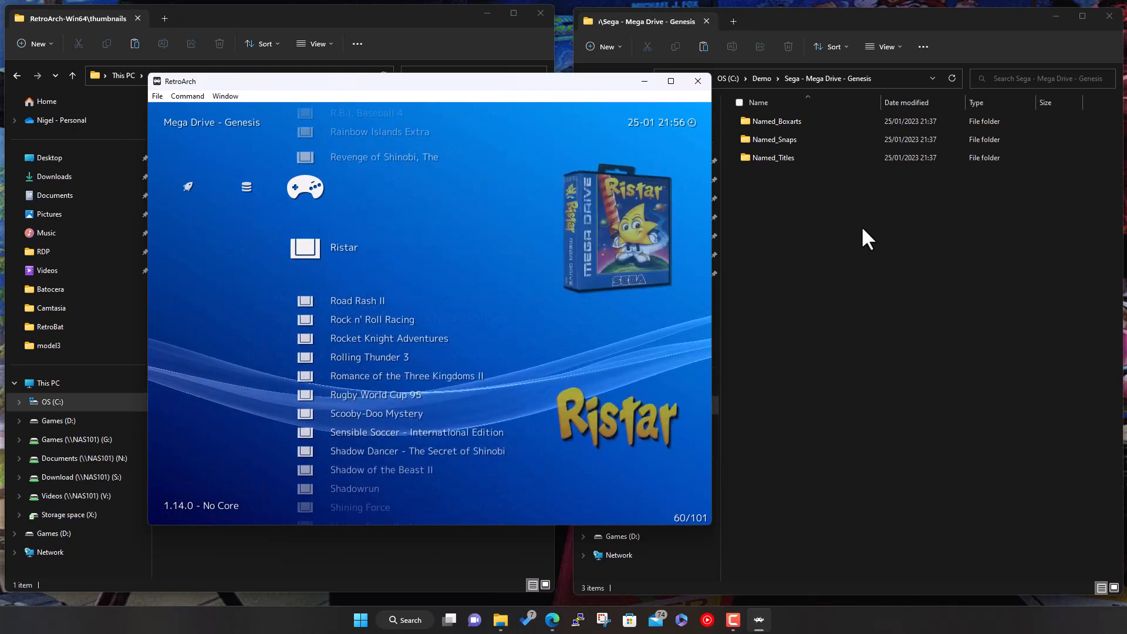
key("Down")
key("Down")
key("Down")
key("Down")
key("Down")
key("Down")
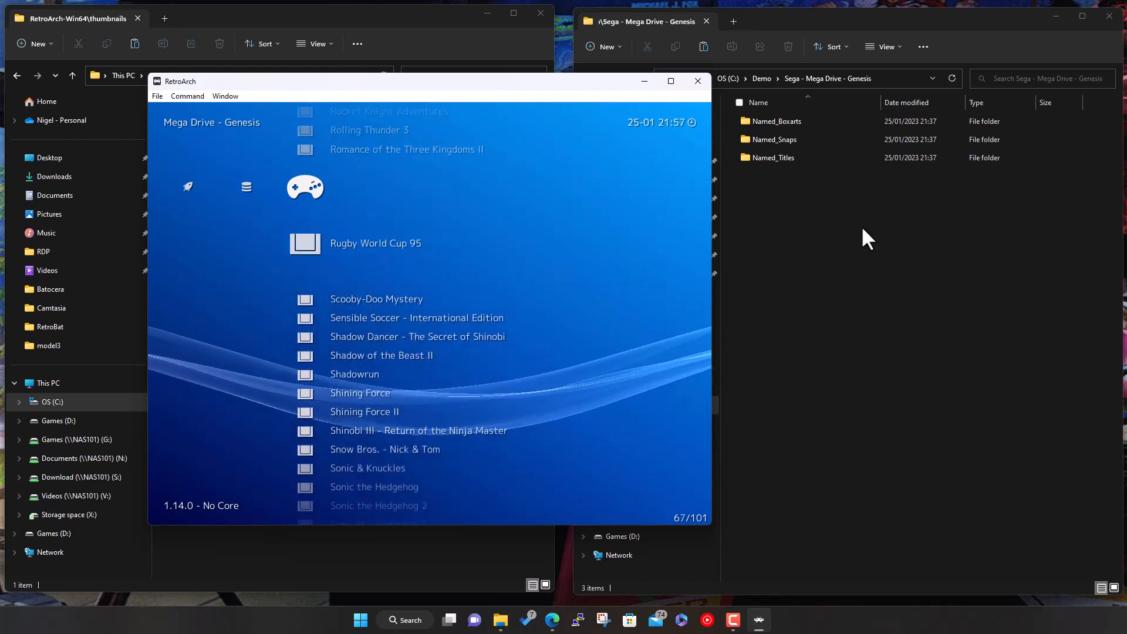
key("Down")
key("Up")
key("Up")
key("Up")
key("Up")
key("Up")
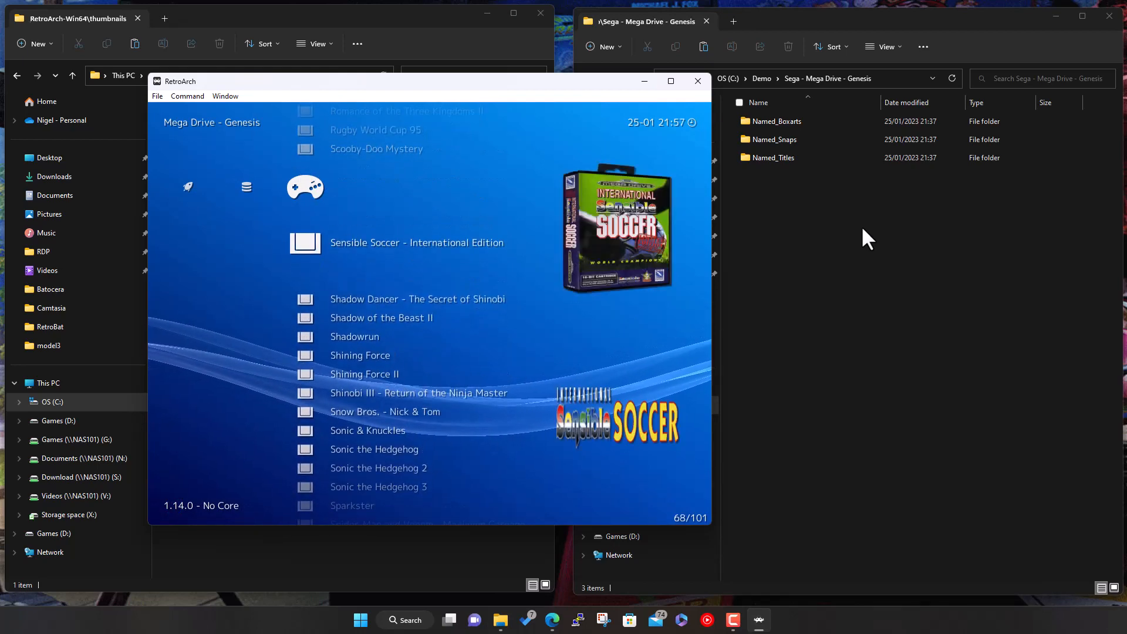
key("Up")
key("Up")
key("Up")
key("Up")
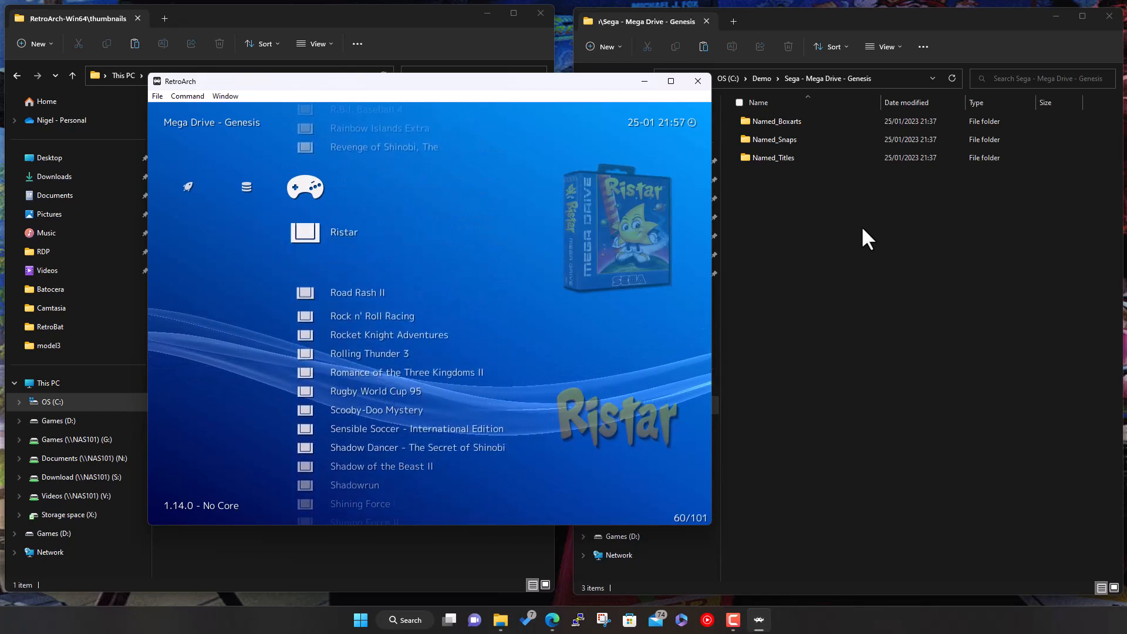
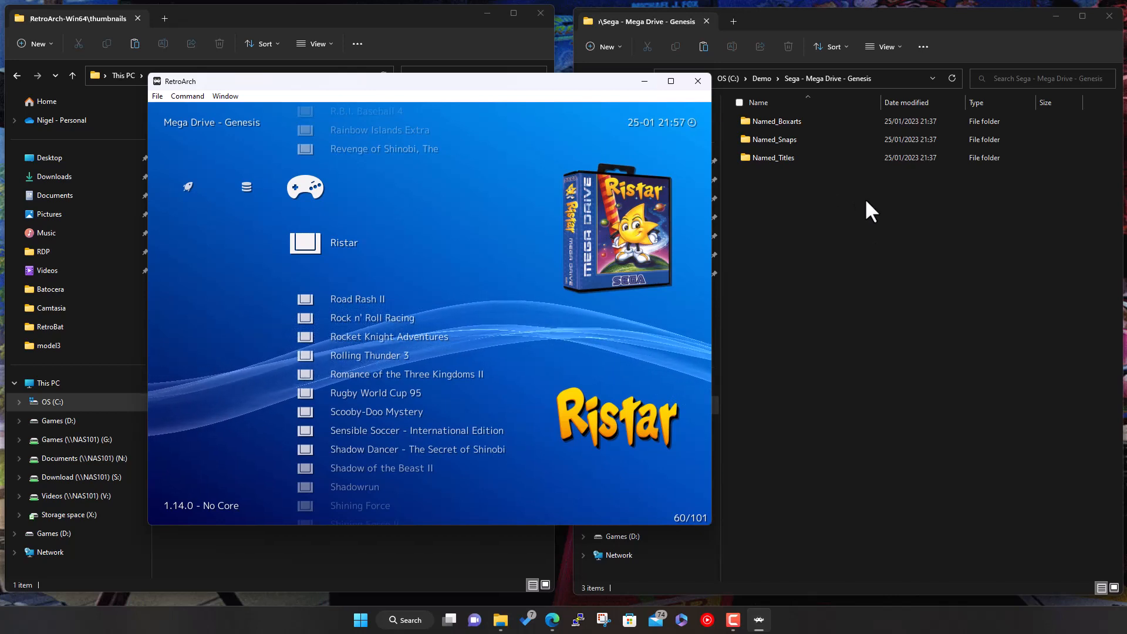
Step: Return to the Settings category and open the Directory settings
key("Right")
key("Right")
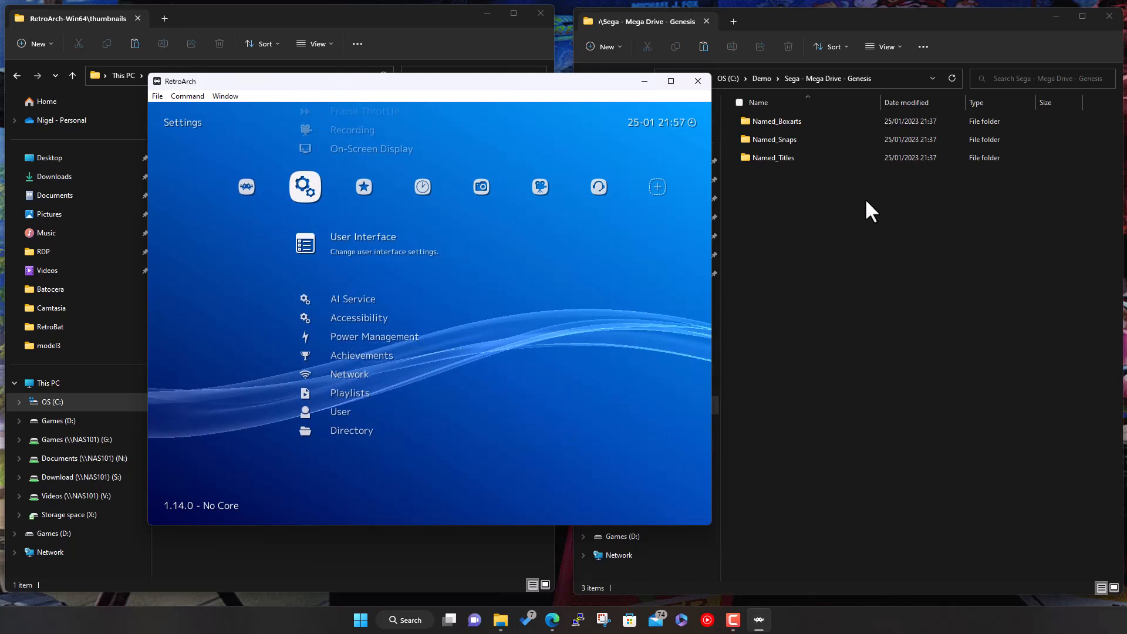
key("Down")
key("Down")
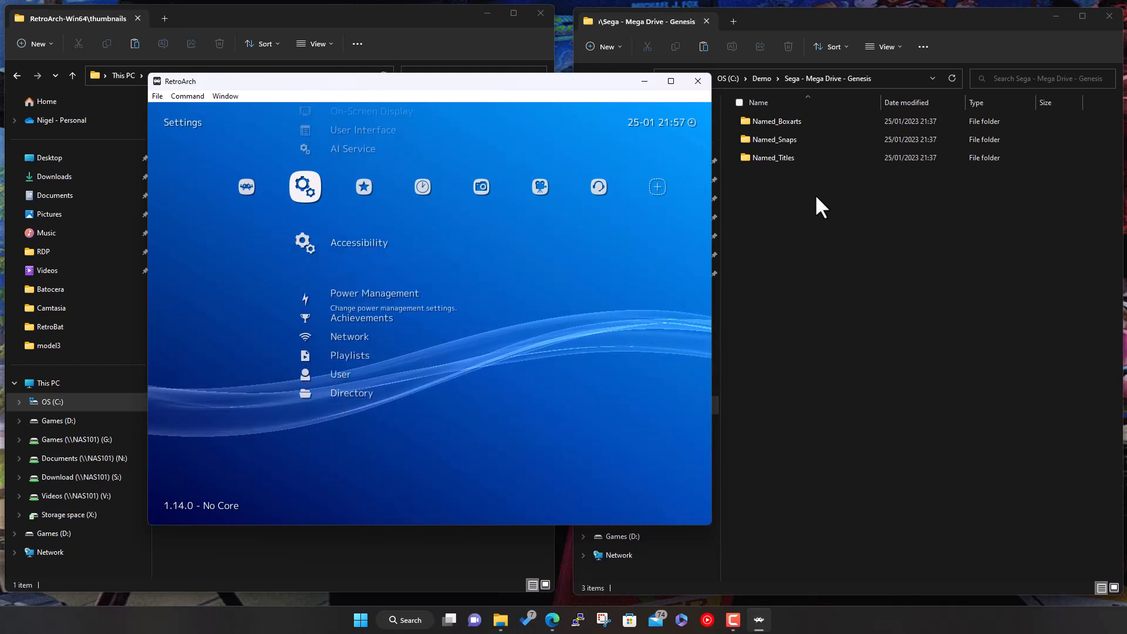
key("Down")
key("Down")
key("Down")
key("Down")
key("Down")
key("Down")
key("Return")
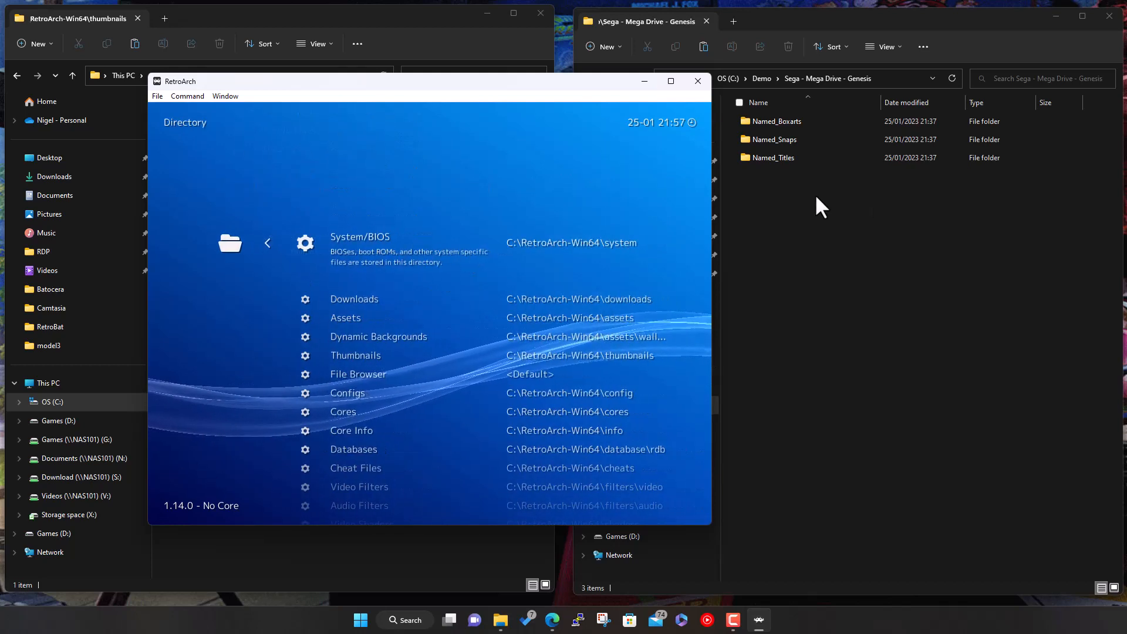
Step: Check the folder path for Dynamic Backgrounds and leave the Directory settings
key("Down")
key("Down")
key("Down")
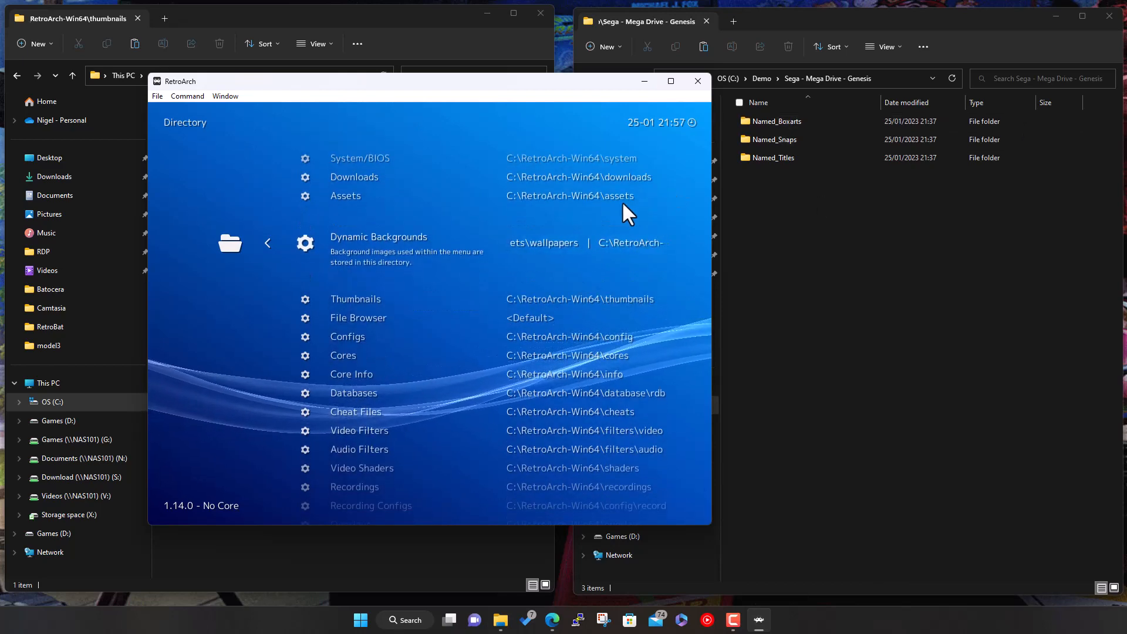
key("BackSpace")
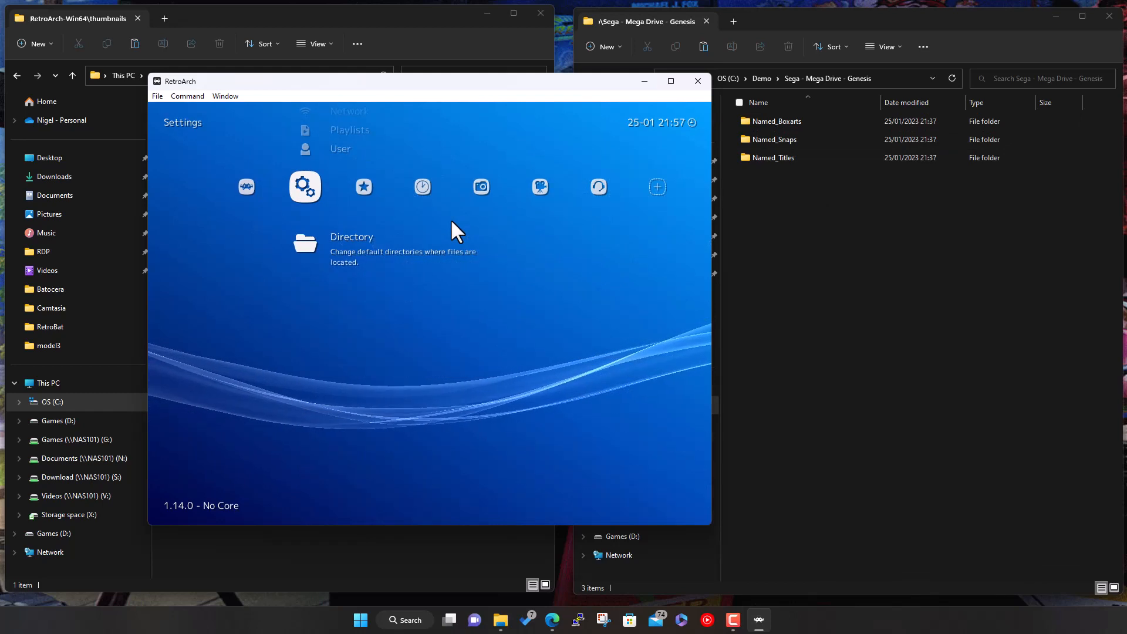
Step: Switch to File Explorer and open the wallpapers folder of X:\Games\Emulation\LaunchBox\Emulators\RetroArch-Win64
left_click(852, 232)
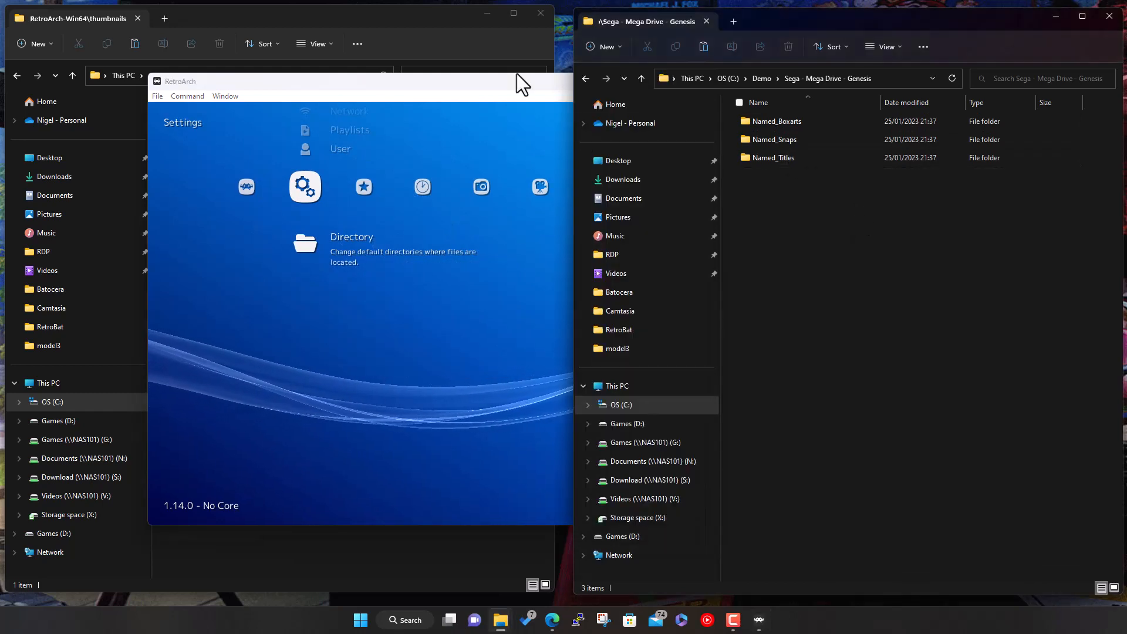
left_click(640, 518)
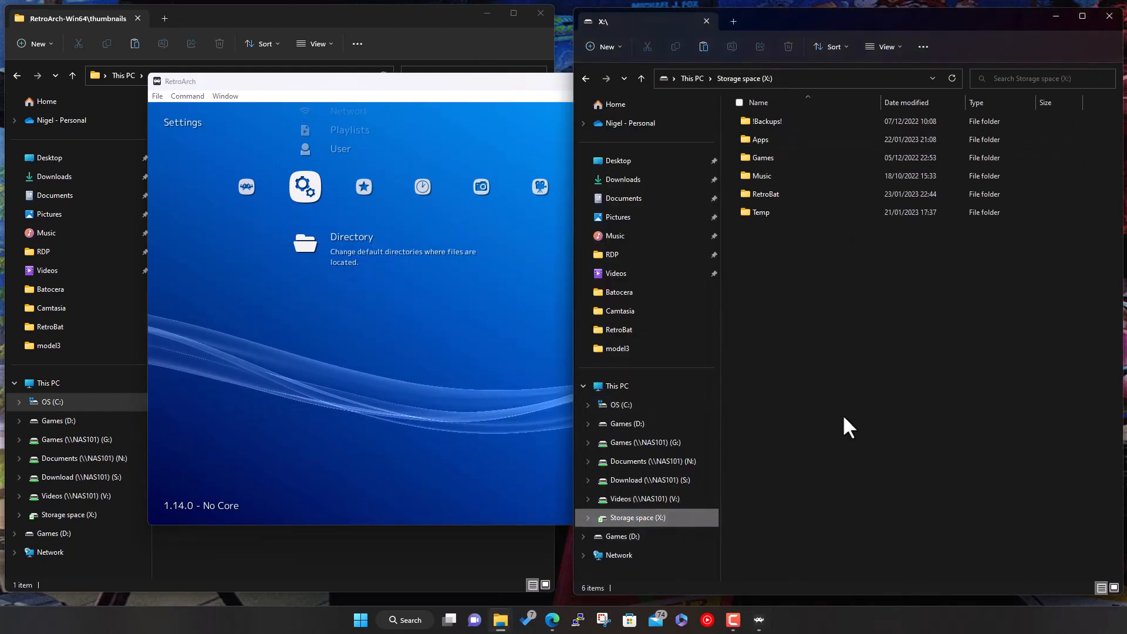
double_click(765, 157)
double_click(787, 143)
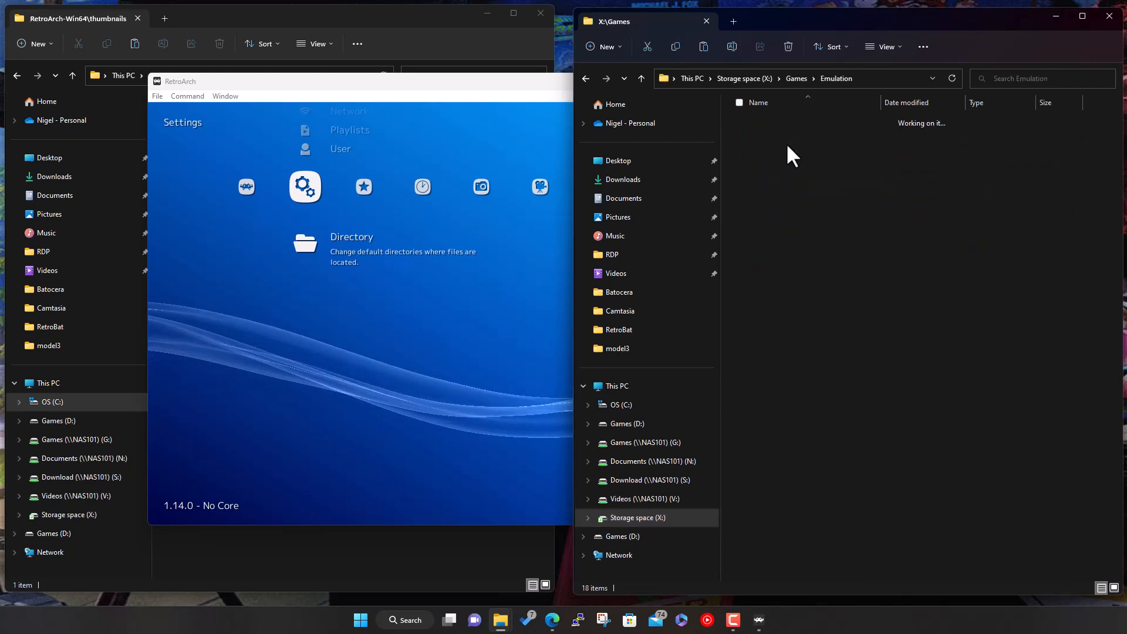
double_click(776, 194)
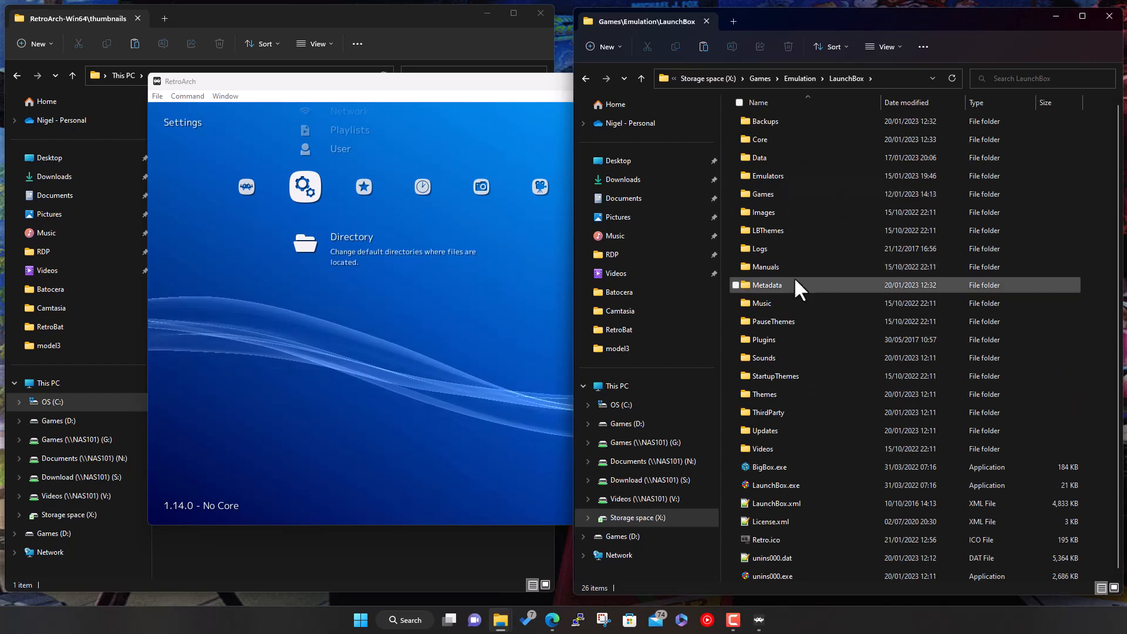
double_click(774, 174)
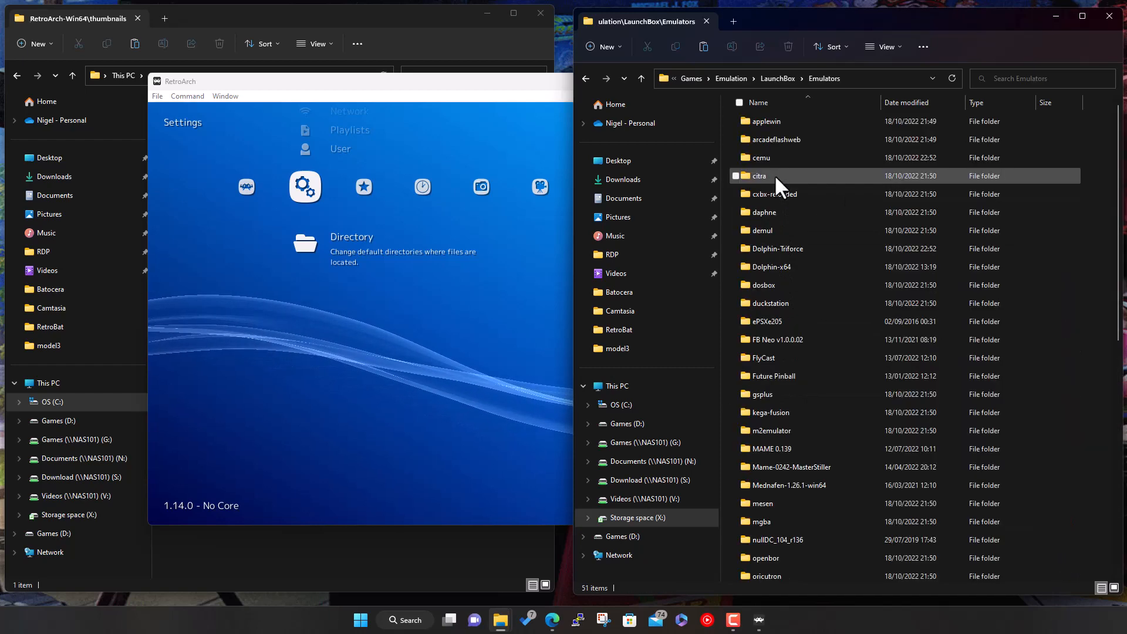
scroll(826, 368, "down", 8)
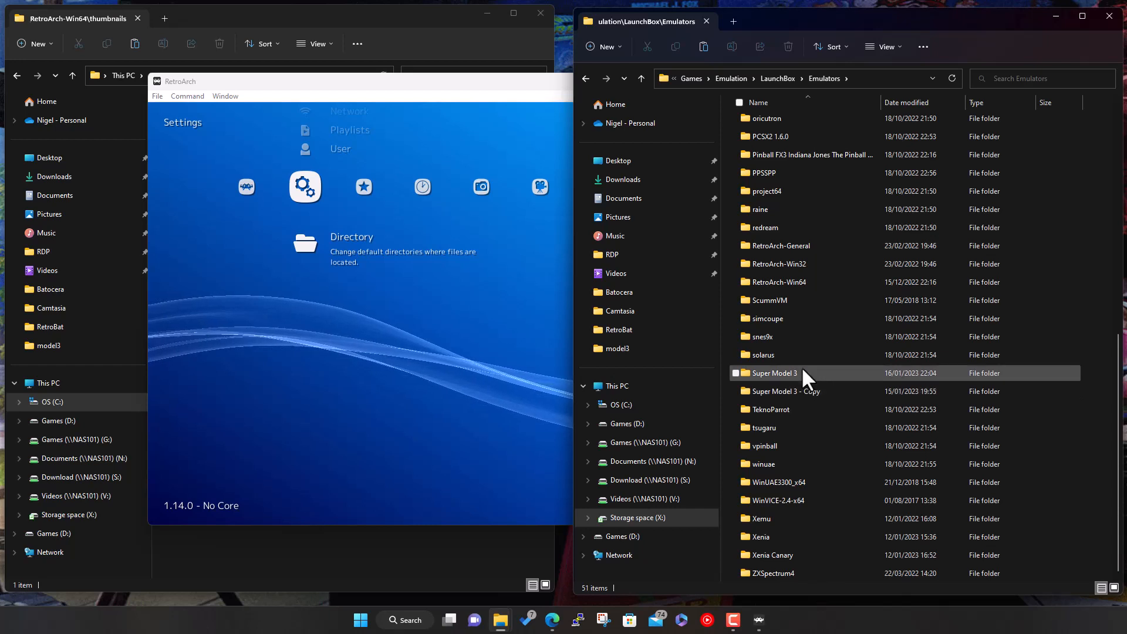
double_click(815, 283)
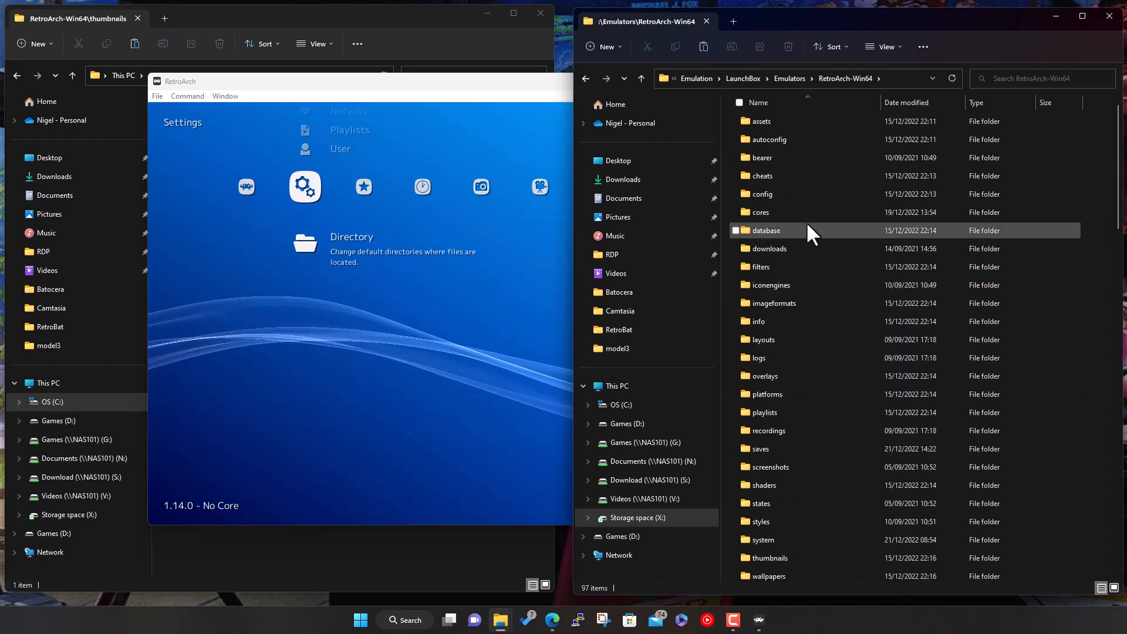
scroll(803, 297, "down", 2)
left_click(799, 478)
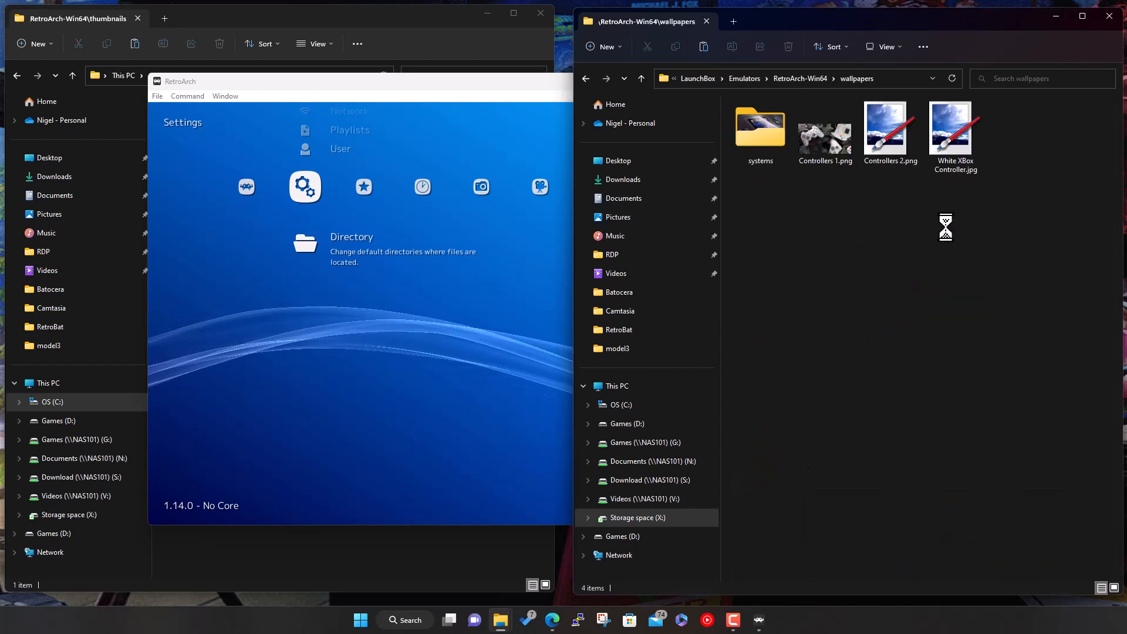
Step: Copy the systems folder together with Controllers 1.png, Controllers 2.png and White XBox Controller.jpg
left_click(769, 131)
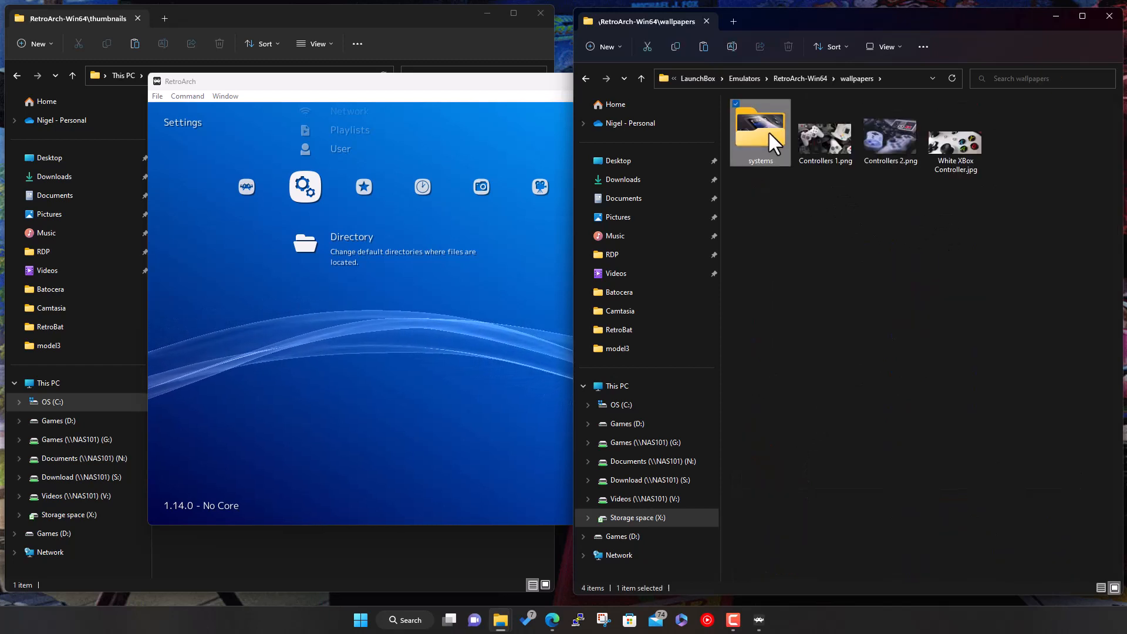
left_click(985, 250)
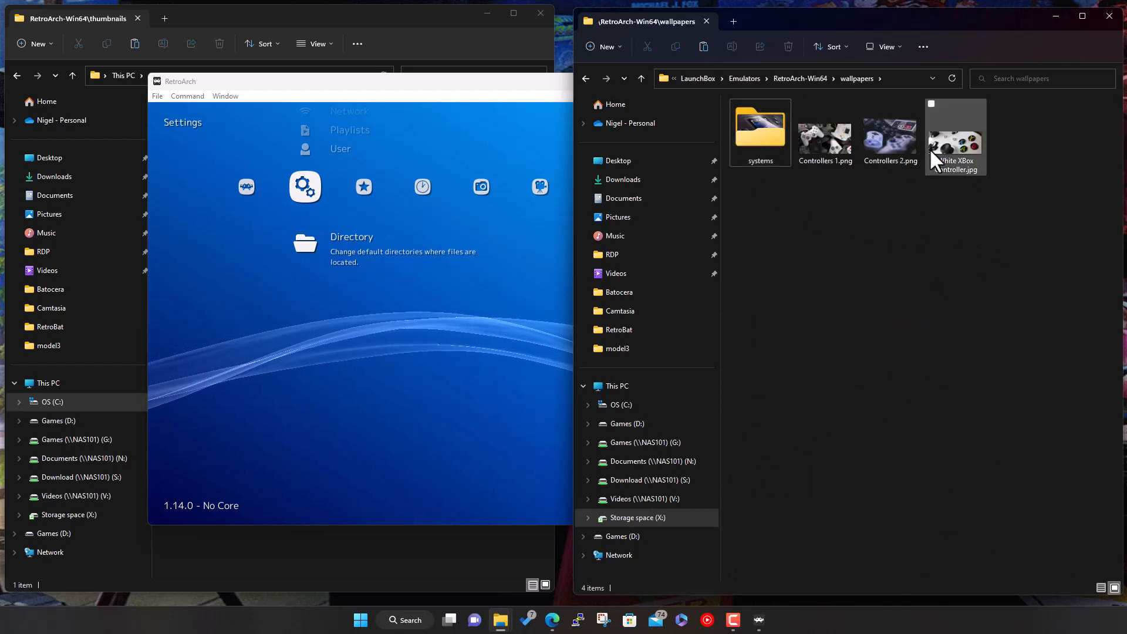
left_click_drag(988, 271, 756, 151)
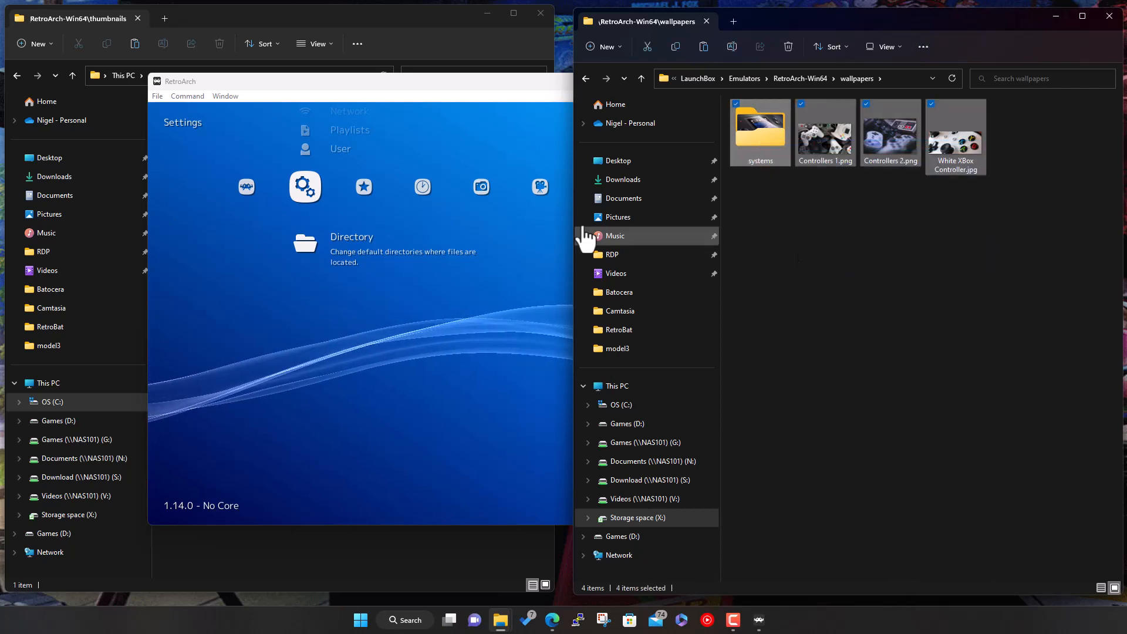
Step: Paste the copied wallpaper items into the C:\RetroArch-Win64\assets\wallpapers folder
left_click(348, 9)
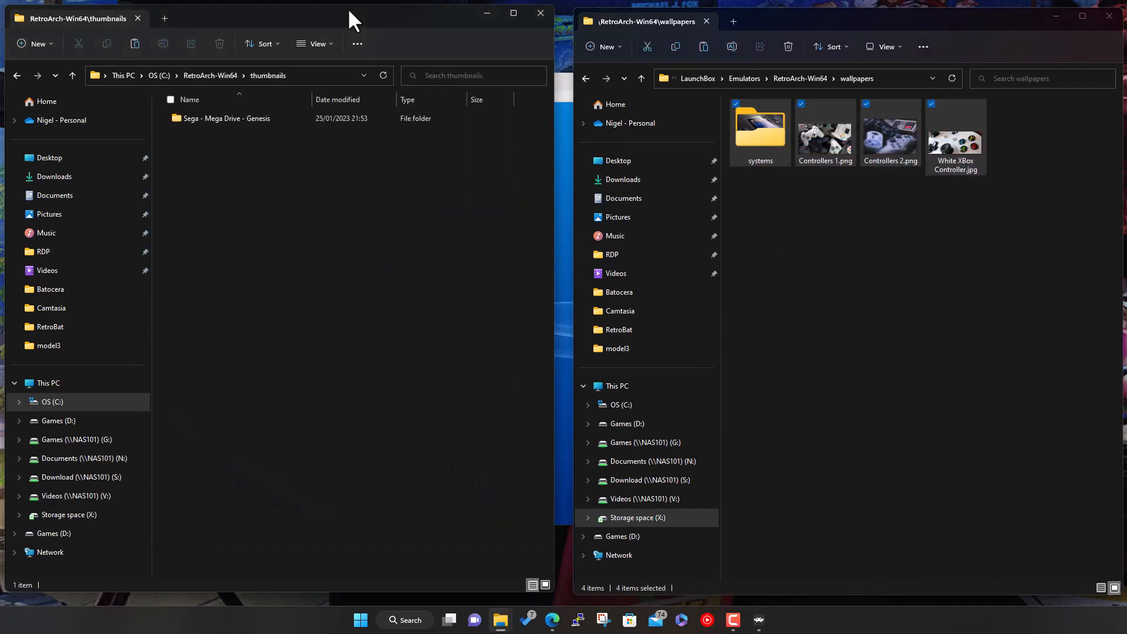
left_click(203, 74)
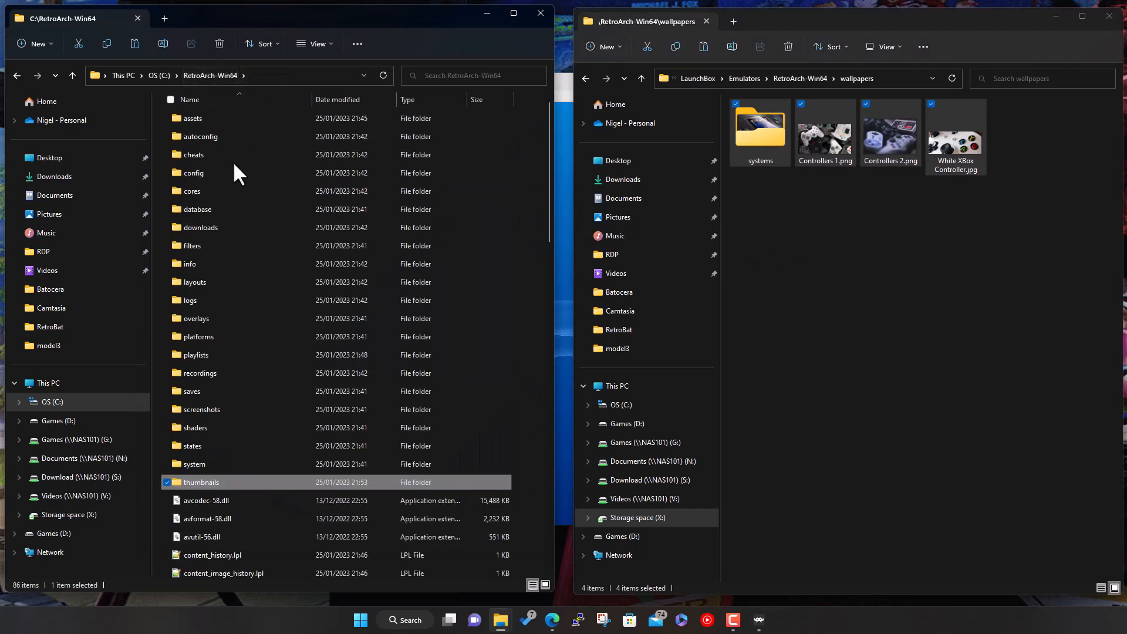
double_click(201, 119)
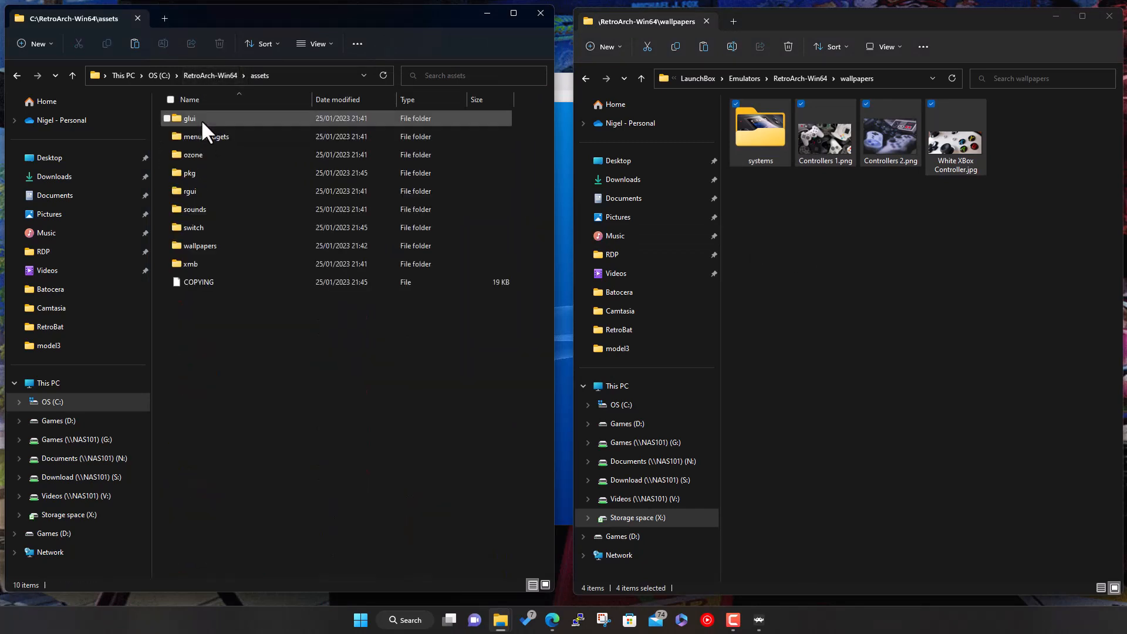
double_click(205, 245)
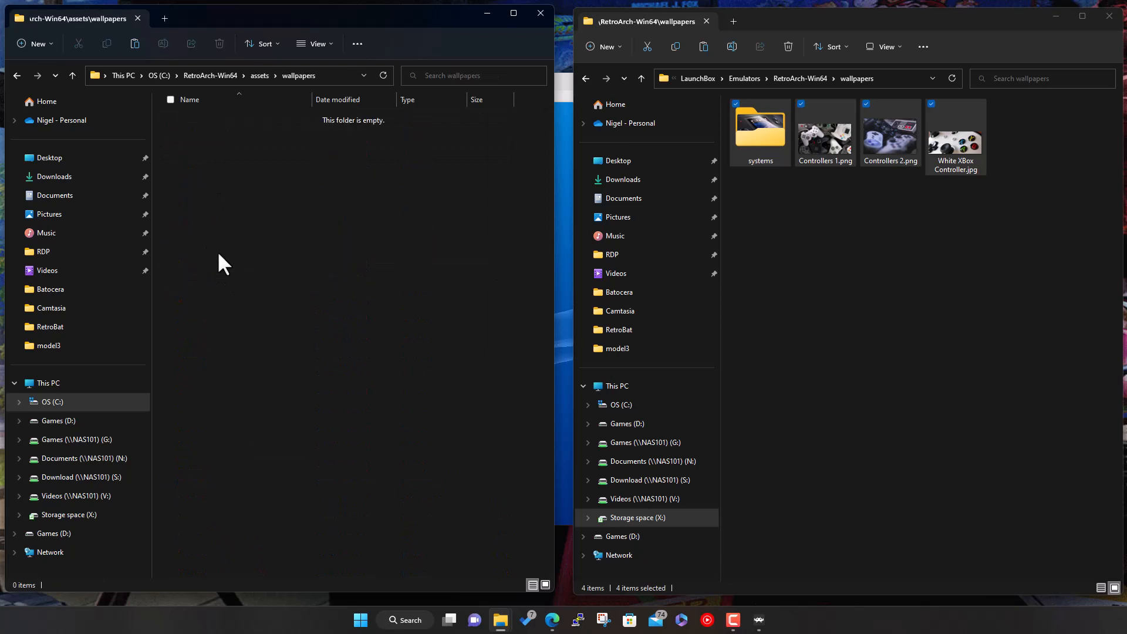
right_click(276, 234)
left_click(291, 244)
left_click(367, 294)
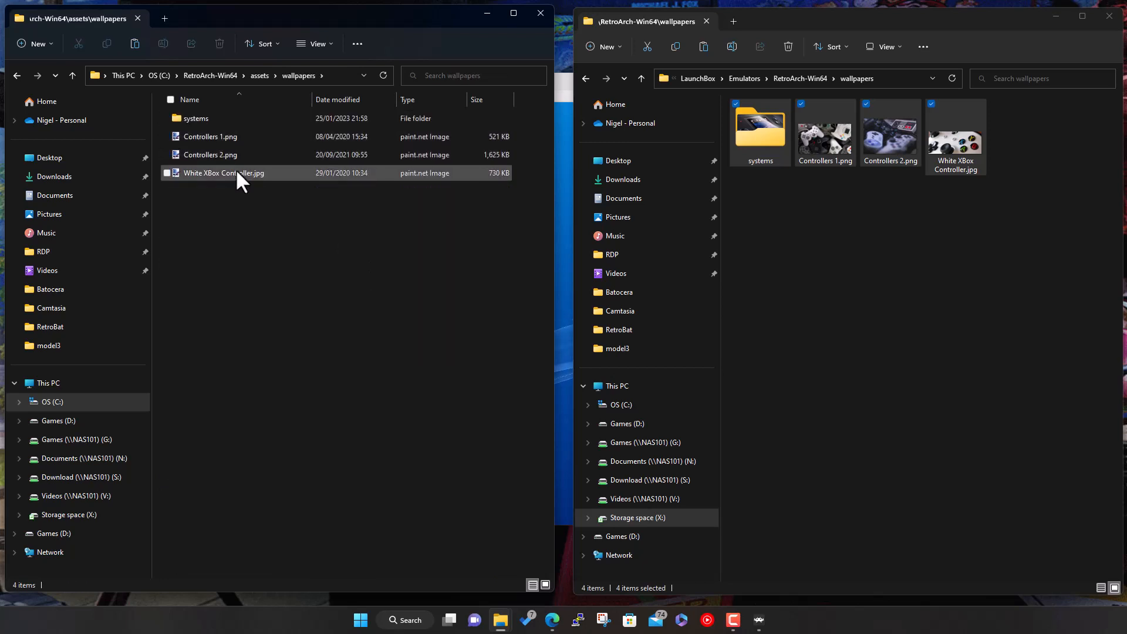
Step: Open the pasted systems folder and examine how its wallpapers are named, in particular Sega - Mega Drive - Genesis.png
double_click(216, 118)
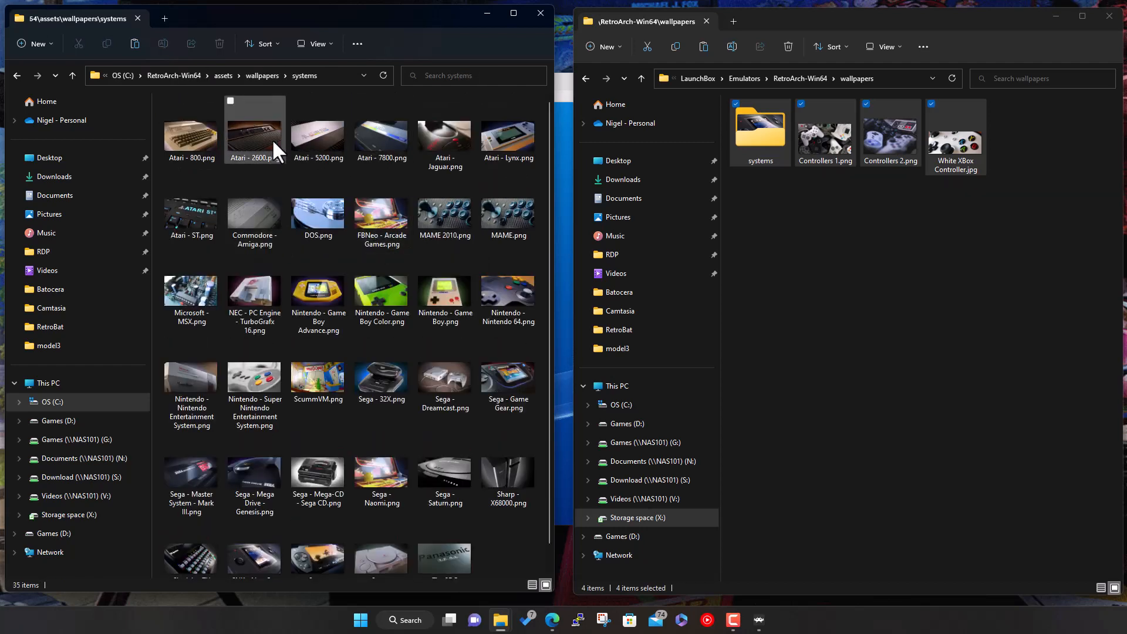
scroll(429, 337, "down", 1)
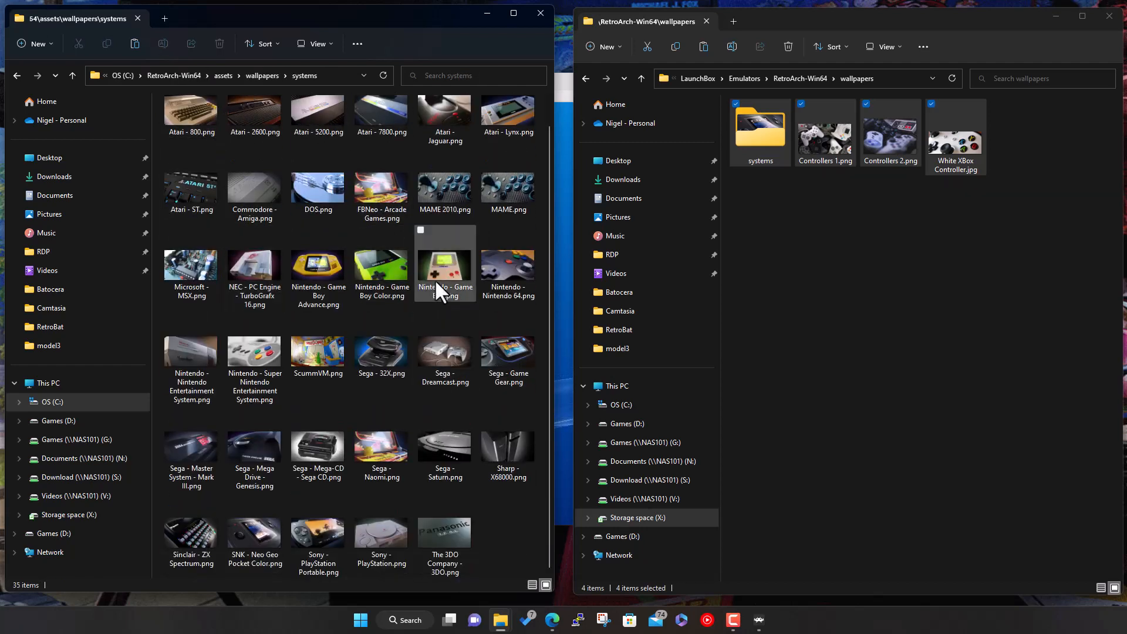
left_click(247, 429)
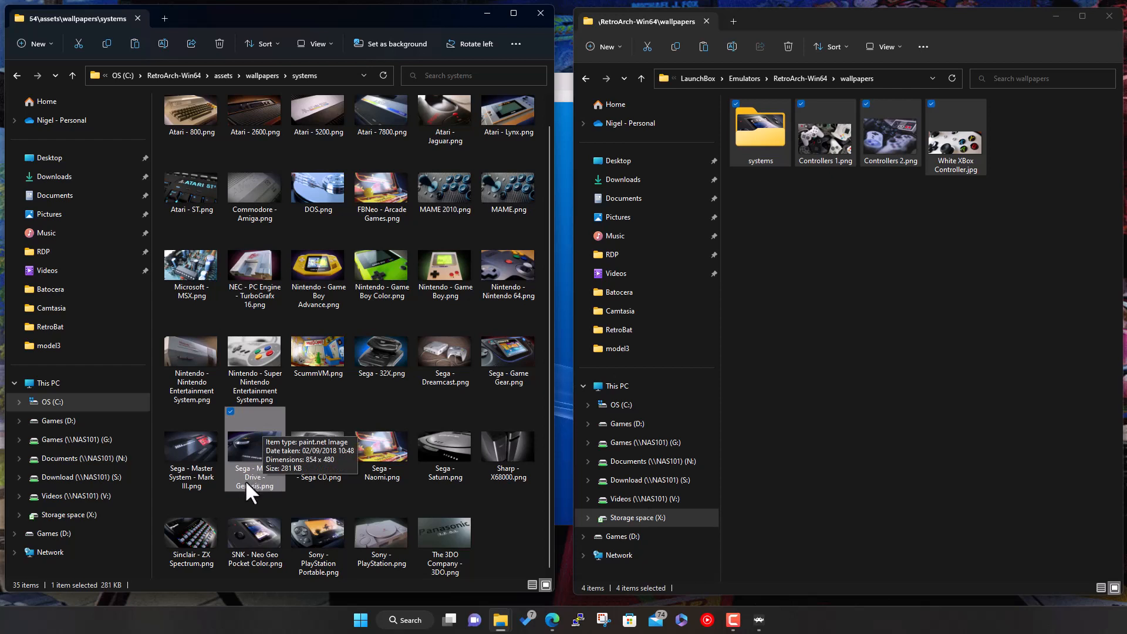
Step: Minimise the File Explorer window, switch back to RetroArch and open the User Interface Appearance settings
left_click(487, 10)
left_click(410, 80)
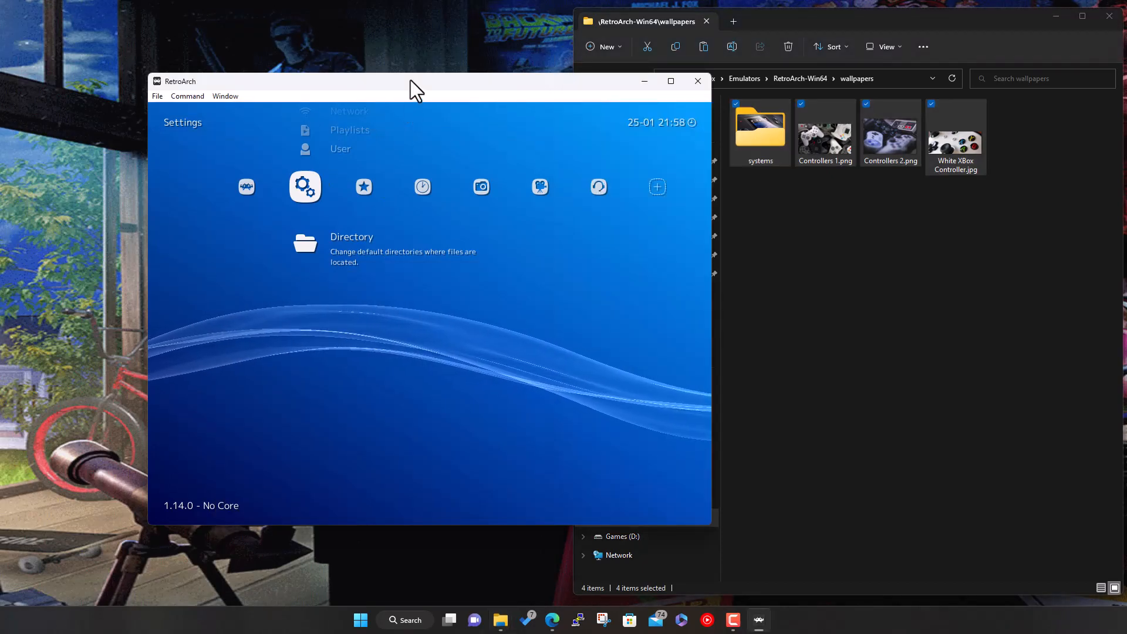
key("Up")
key("Up")
key("Up")
key("Up")
key("Up")
key("Up")
key("Up")
key("Up")
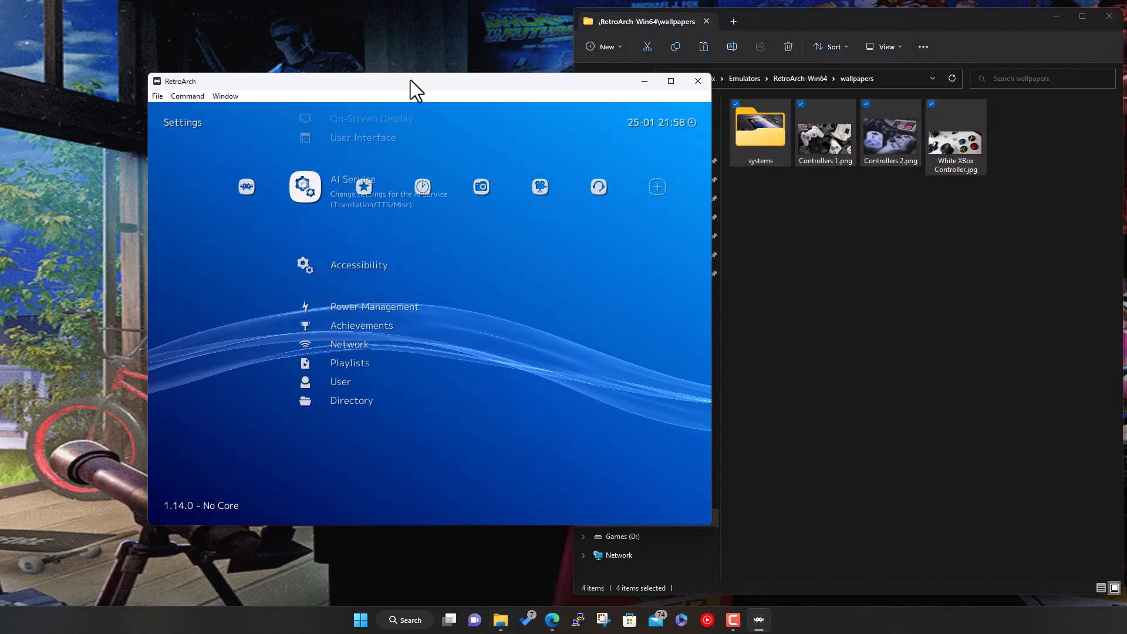
key("Return")
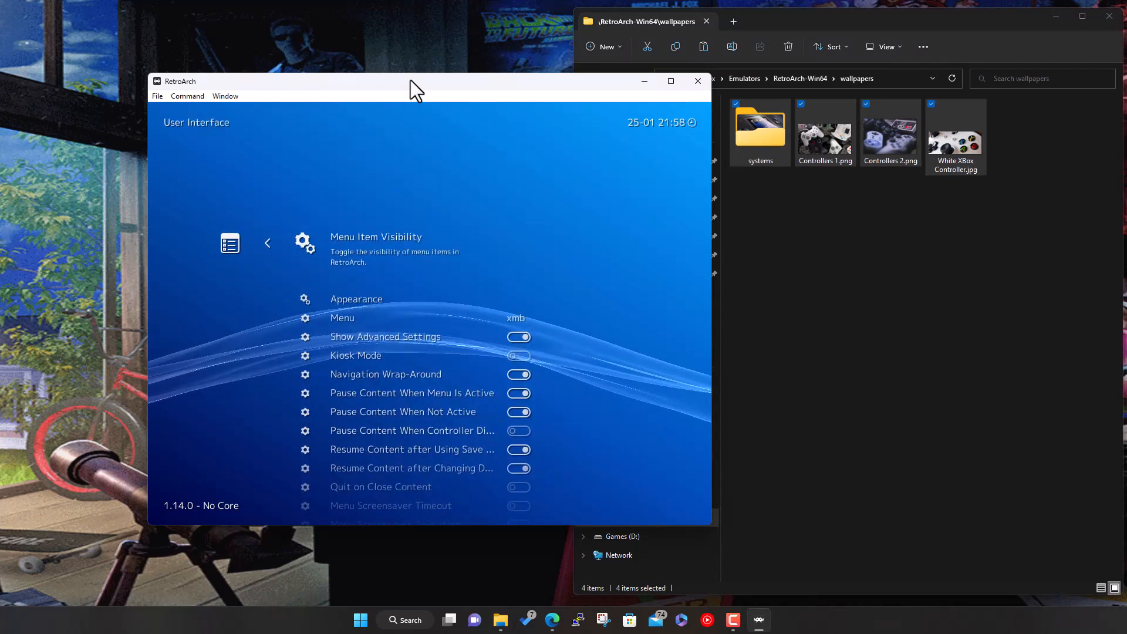
key("Down")
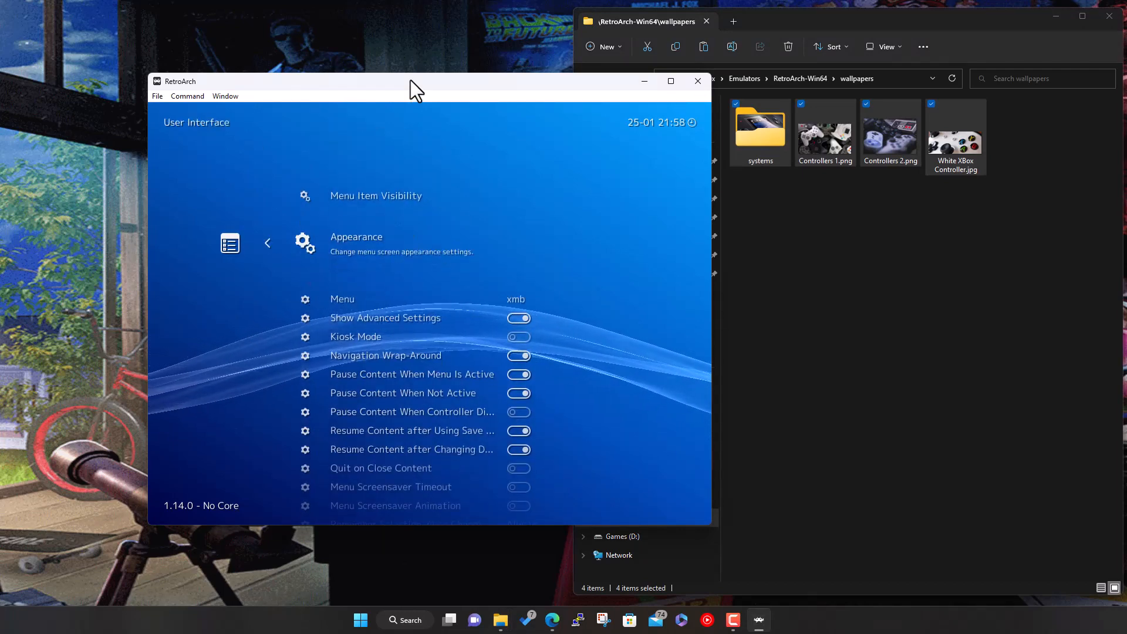
key("Return")
Step: Start choosing a background image in the Appearance settings and browse to the C:\RetroArch-Win64\assets\wallpapers folder
key("Return")
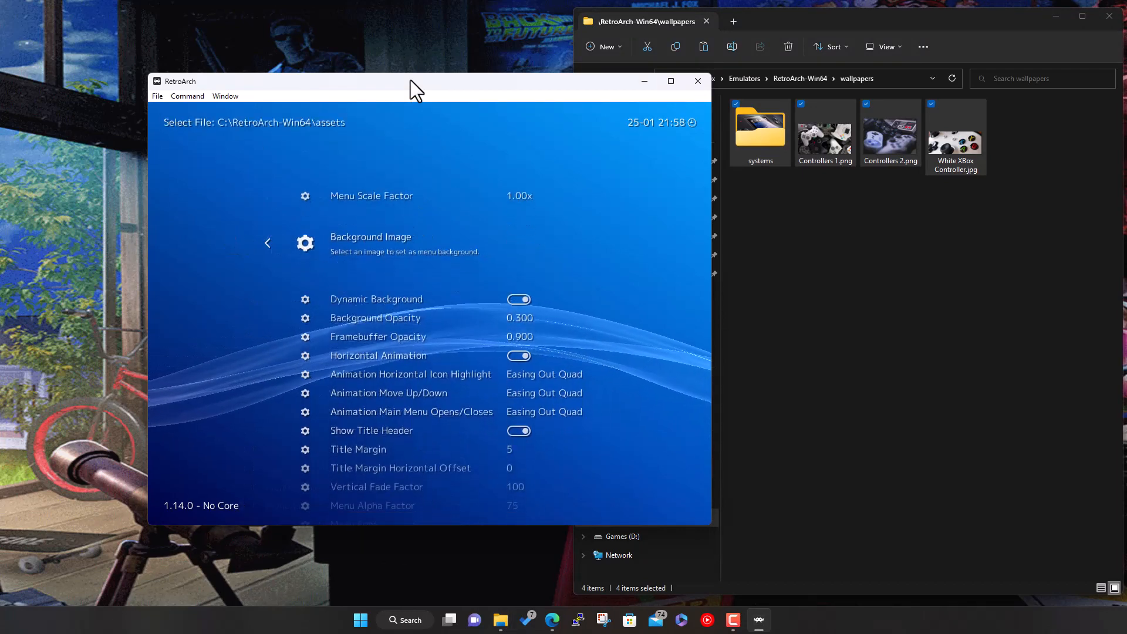
key("Down")
key("Down")
key("Down")
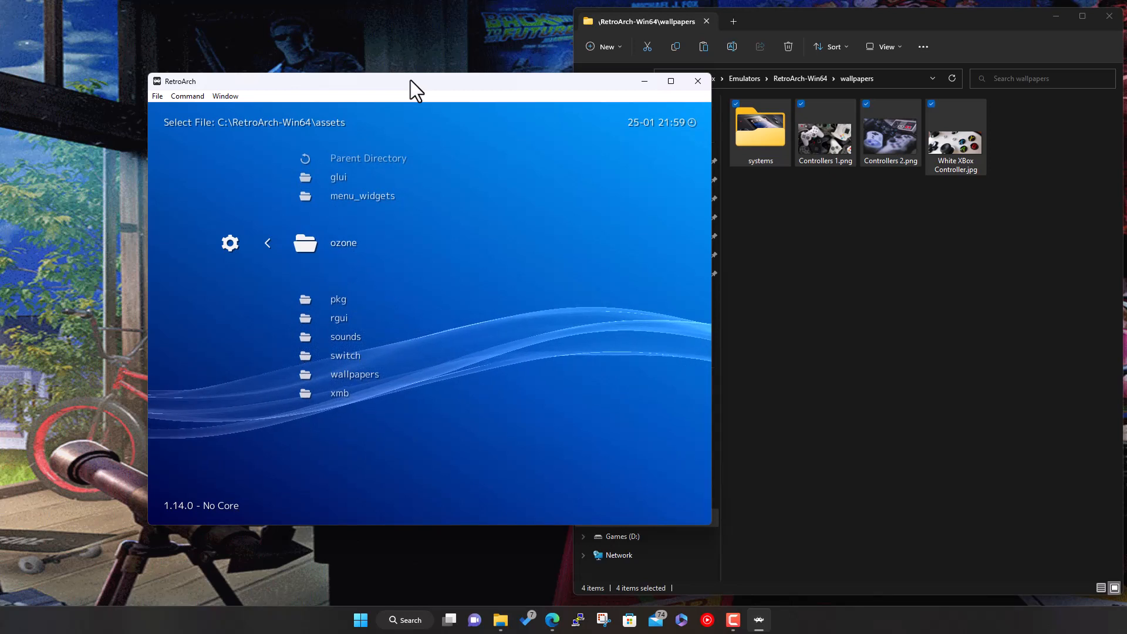
key("Down")
key("Down")
key("Down")
key("Down")
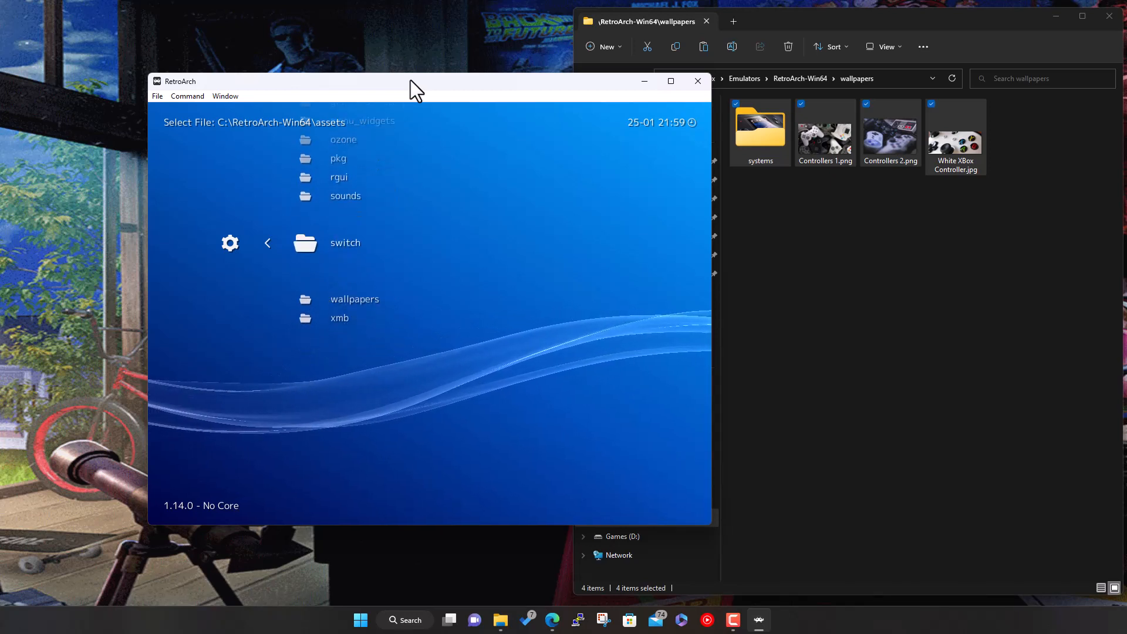
key("Down")
key("Return")
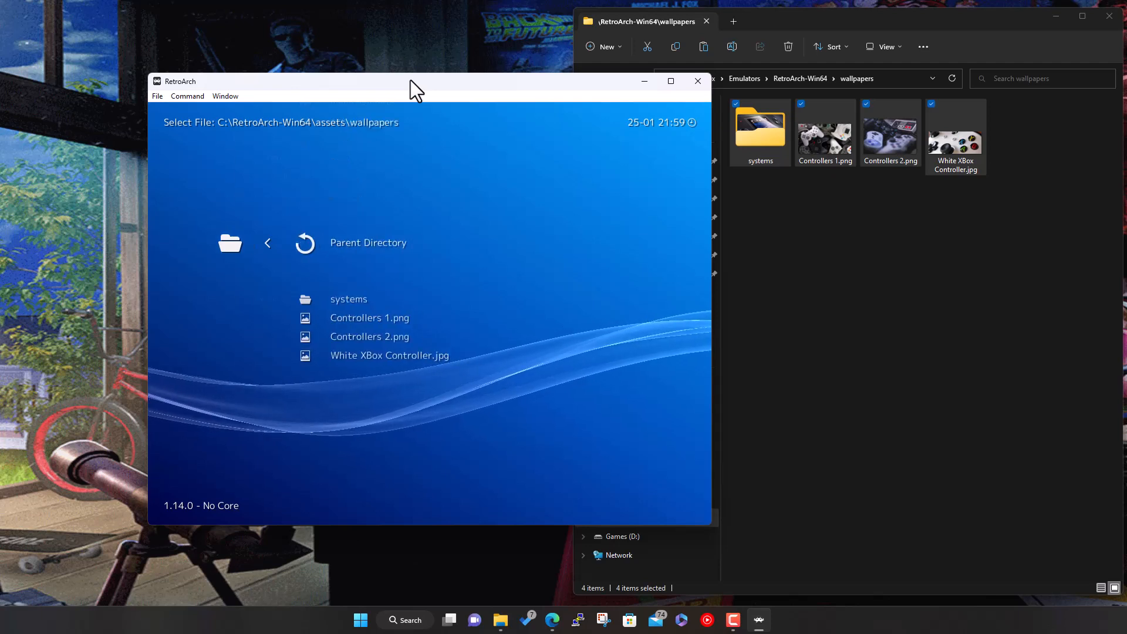
Step: Set White XBox Controller.jpg as the menu background image
key("Down")
key("Down")
key("Down")
key("Up")
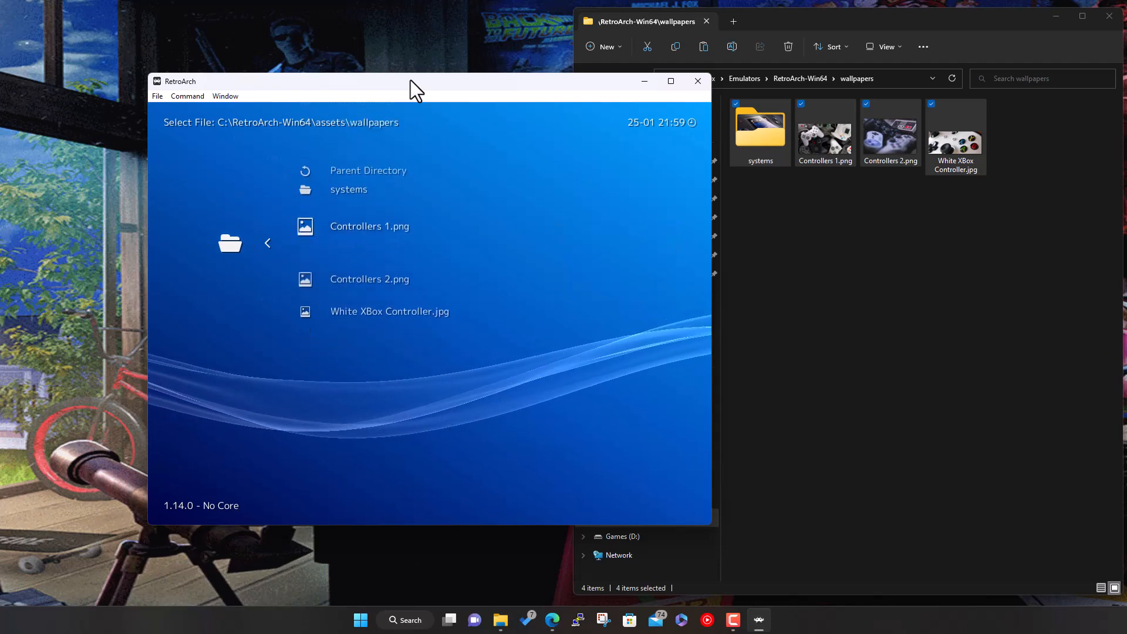
key("Down")
key("Down")
key("Return")
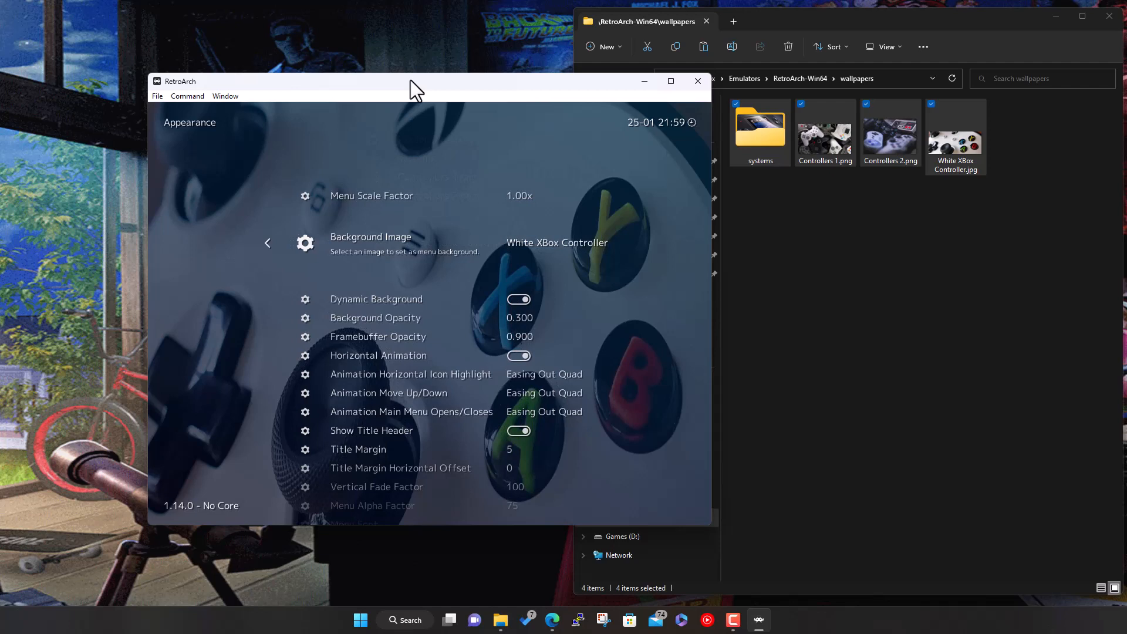
Step: Check the Dynamic Background setting and return to the Settings list
key("Down")
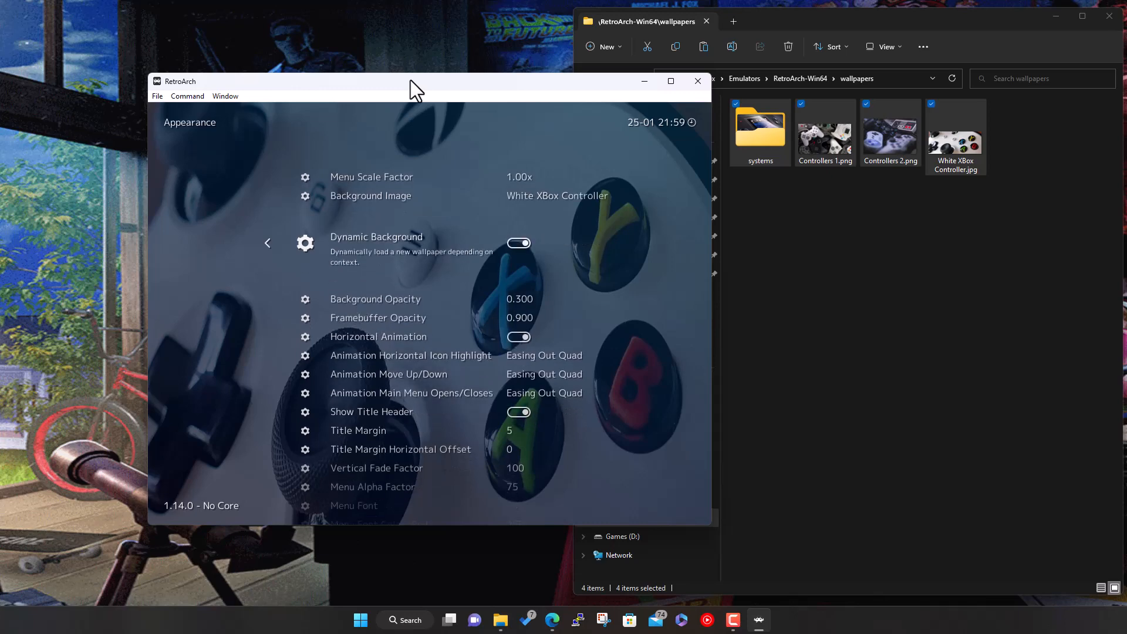
key("BackSpace")
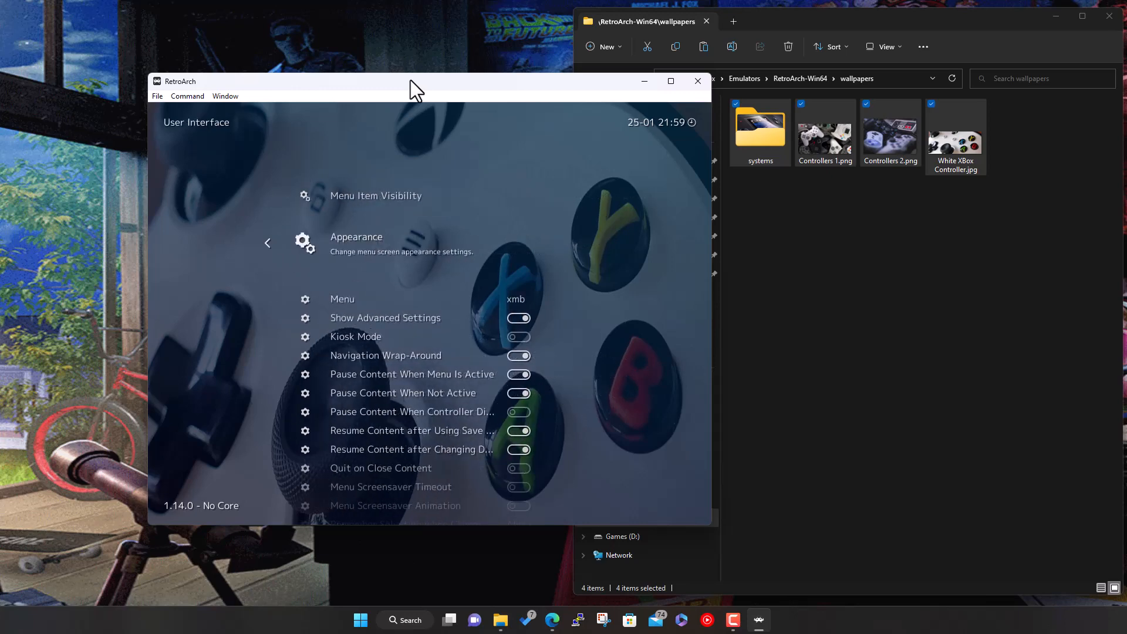
key("BackSpace")
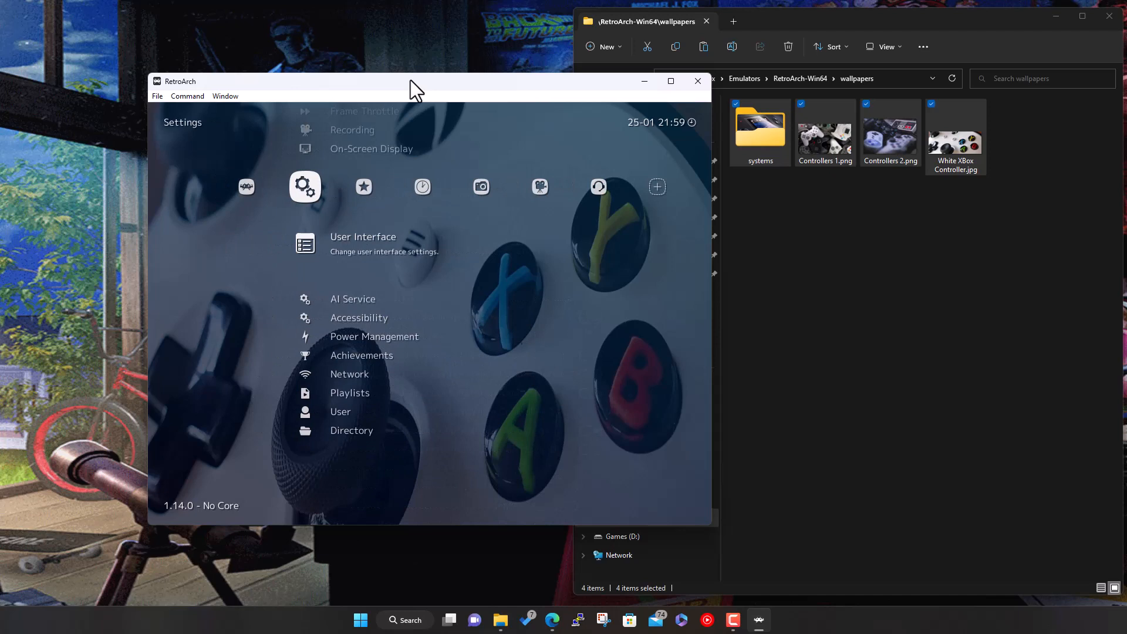
Step: Go to the Mega Drive - Genesis playlist, check which background it uses, and return to the Main Menu
key("Left")
key("Right")
key("Right")
key("Right")
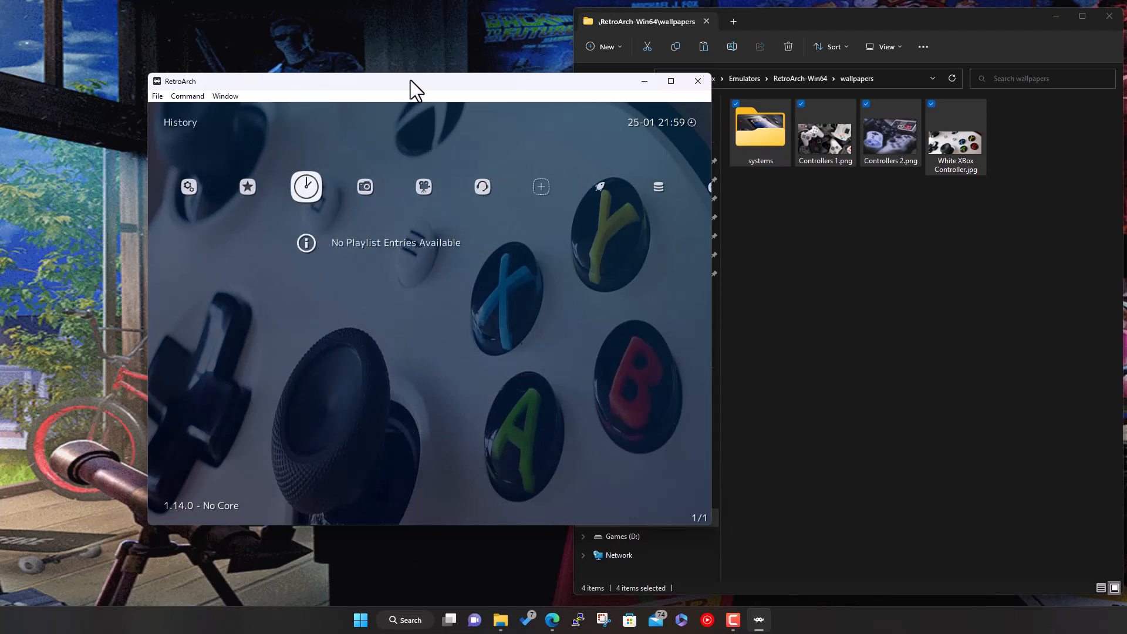
key("Right")
key("Right")
key("Right")
key("Right")
key("Right")
key("Right")
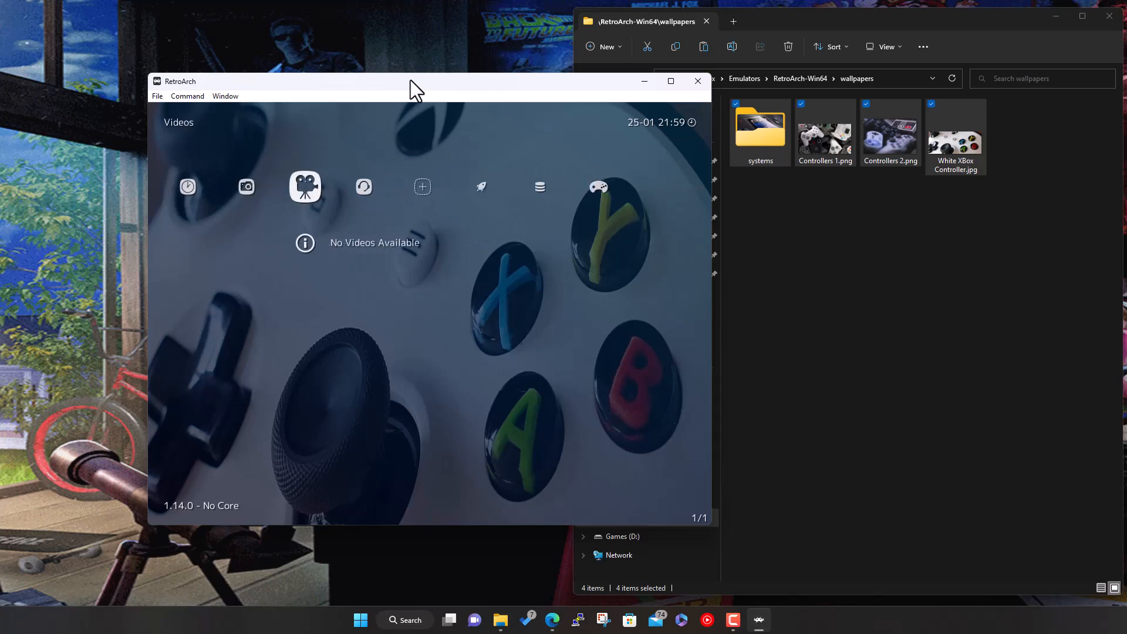
key("Right")
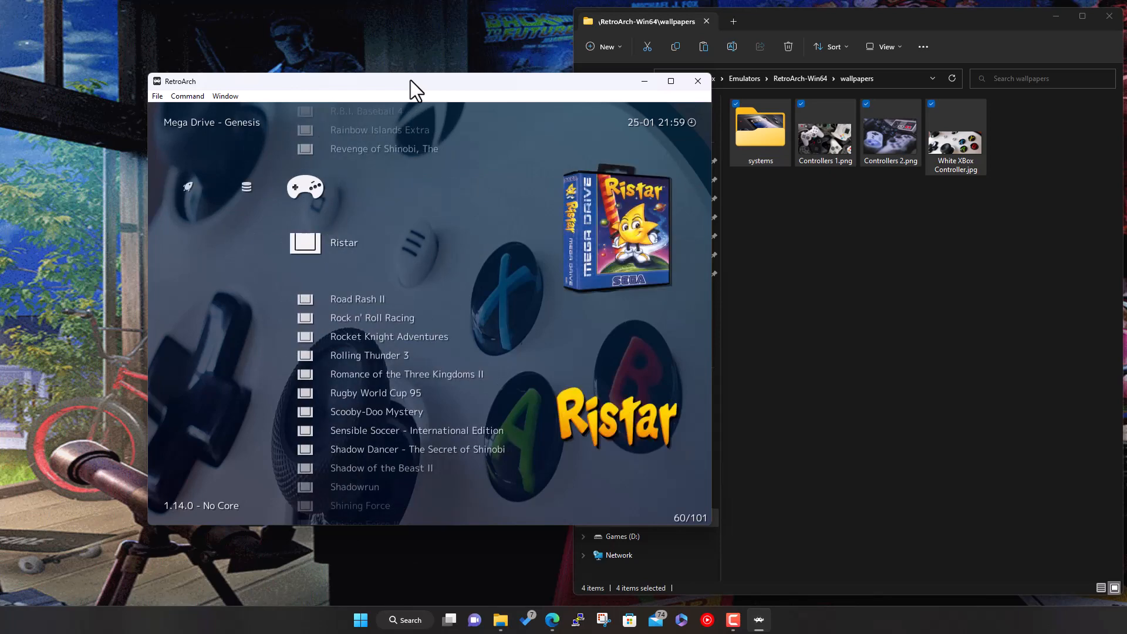
key("Down")
key("Up")
key("Left")
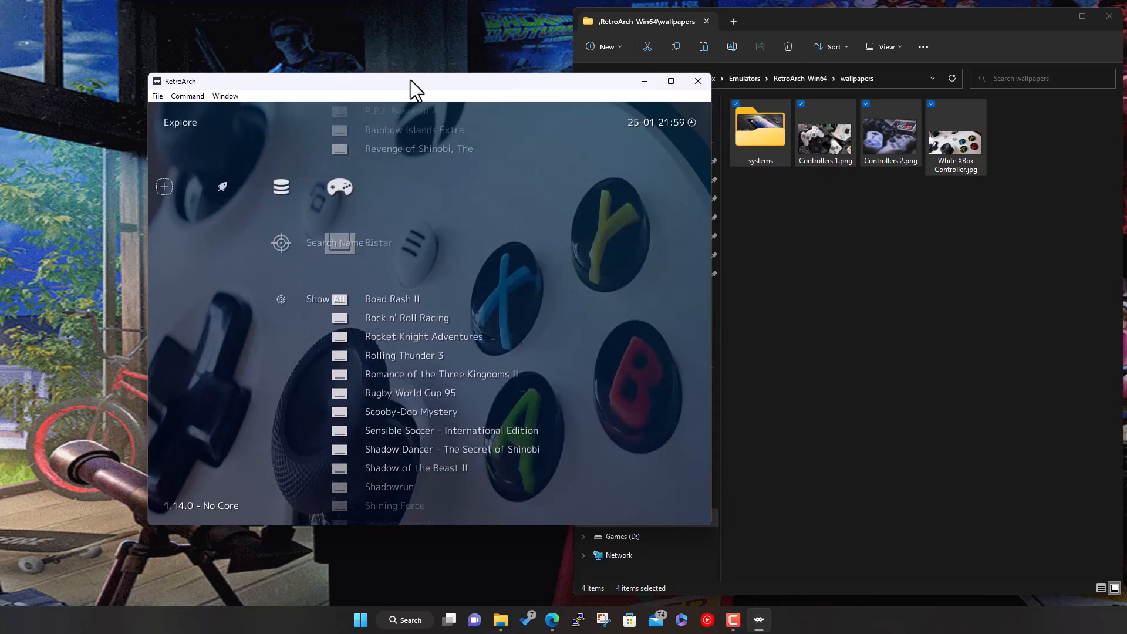
key("Right")
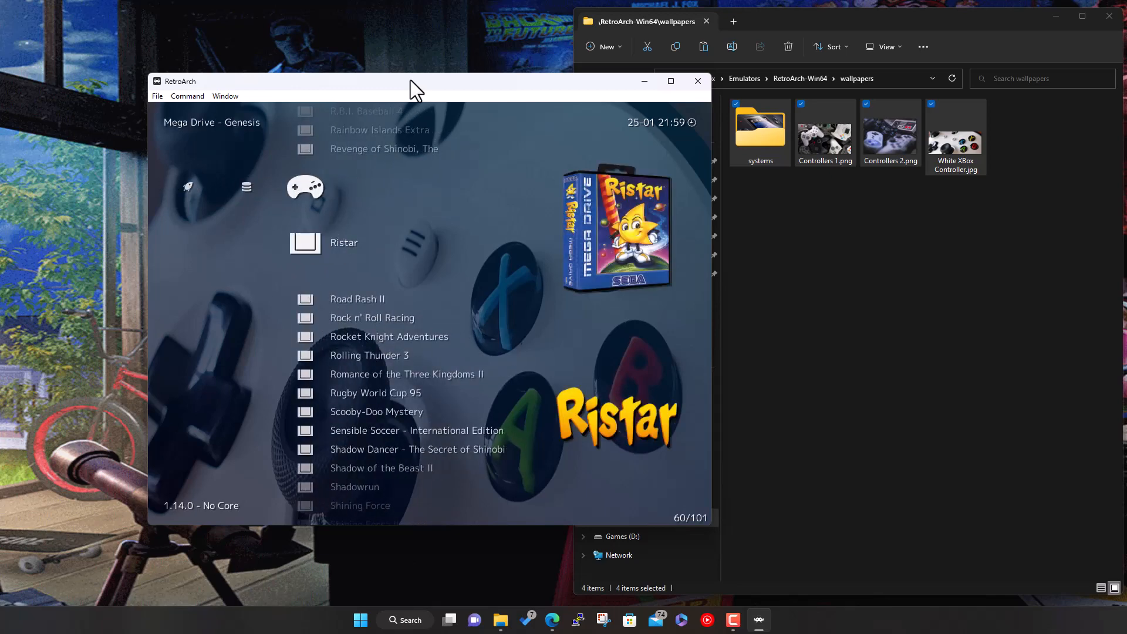
key("Right")
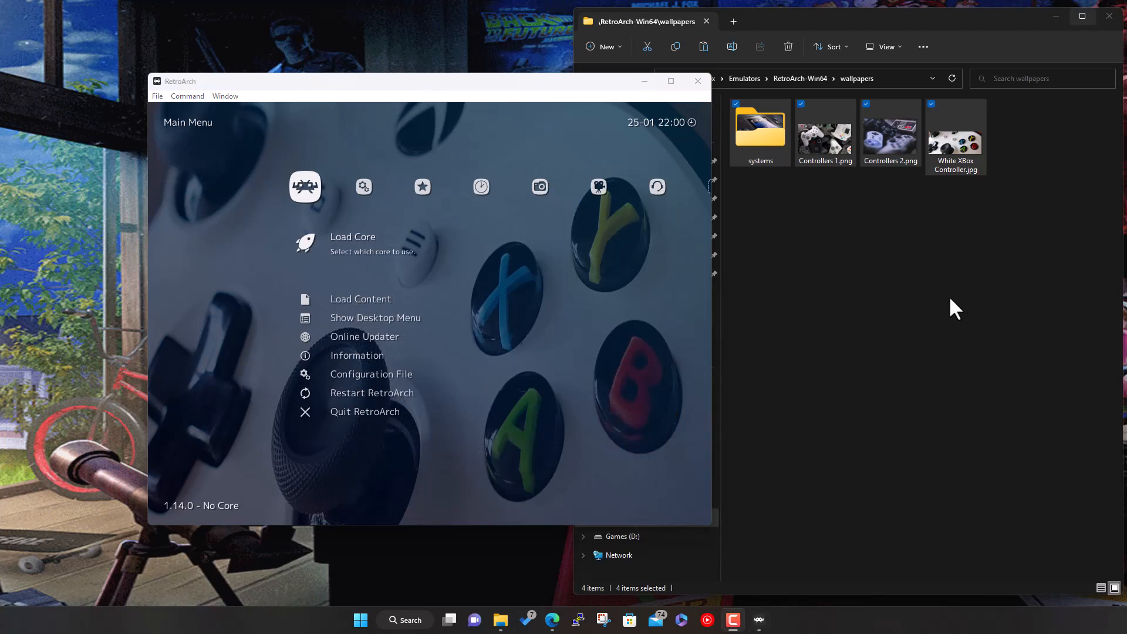
Step: Minimise the source wallpapers window, move RetroArch aside, and bring up the File Explorer window with the assets\wallpapers\systems folder
left_click(949, 298)
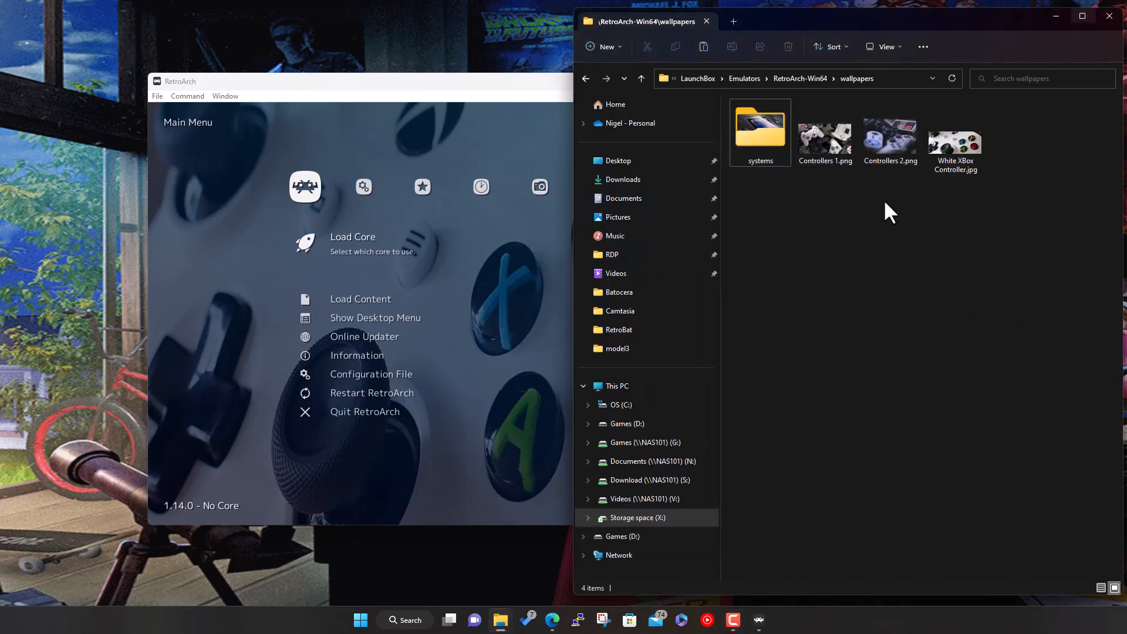
left_click(1054, 16)
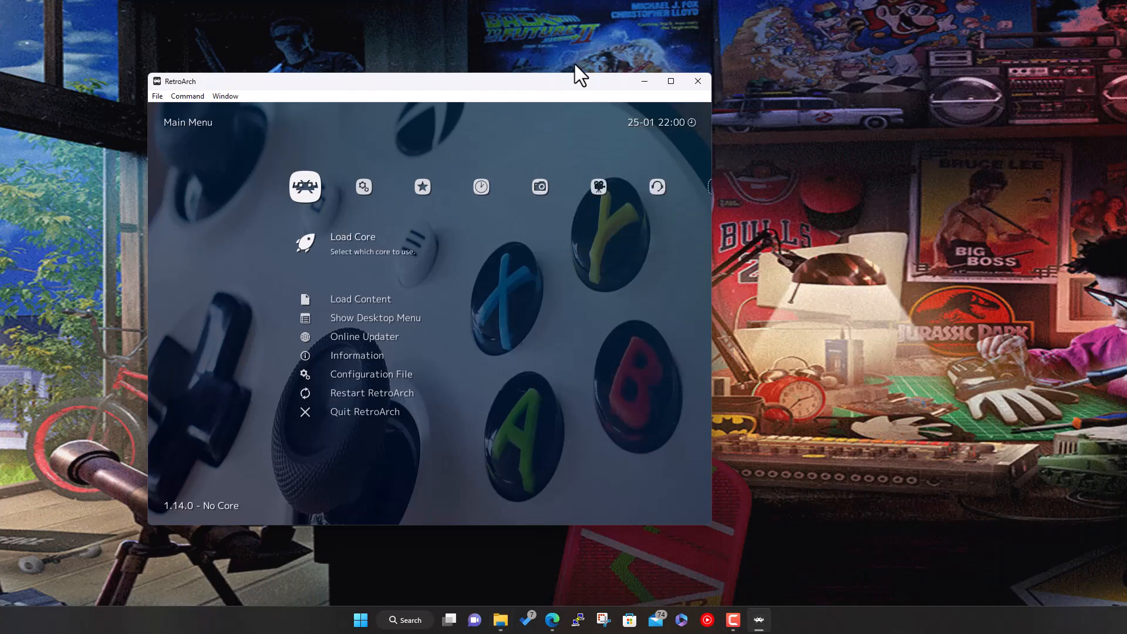
left_click_drag(552, 85, 889, 36)
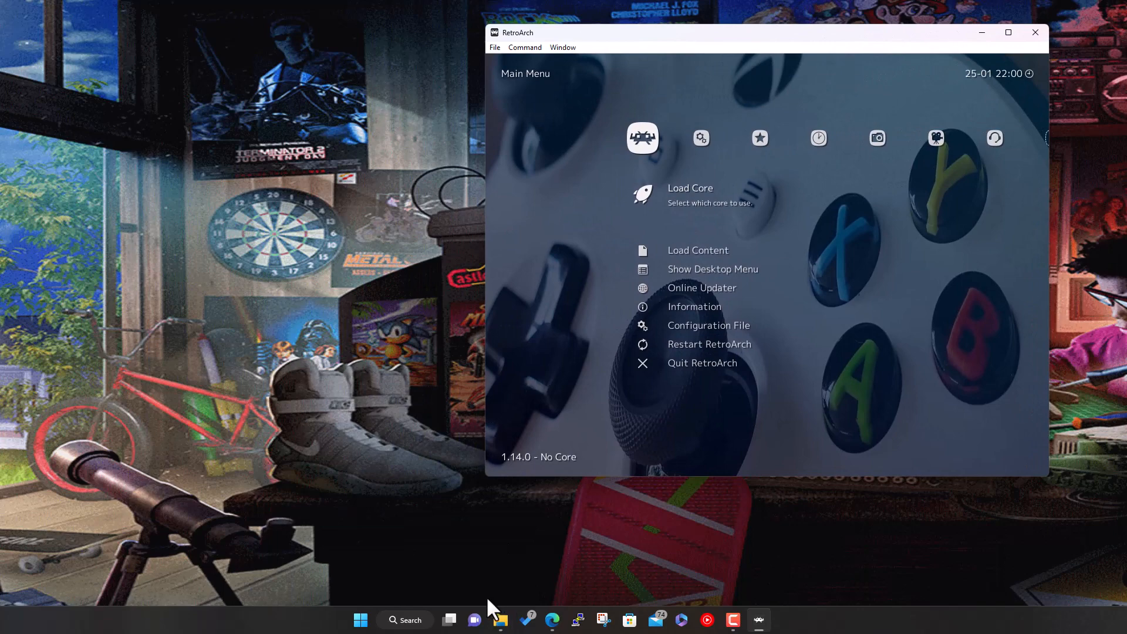
mouse_move(499, 622)
left_click(474, 524)
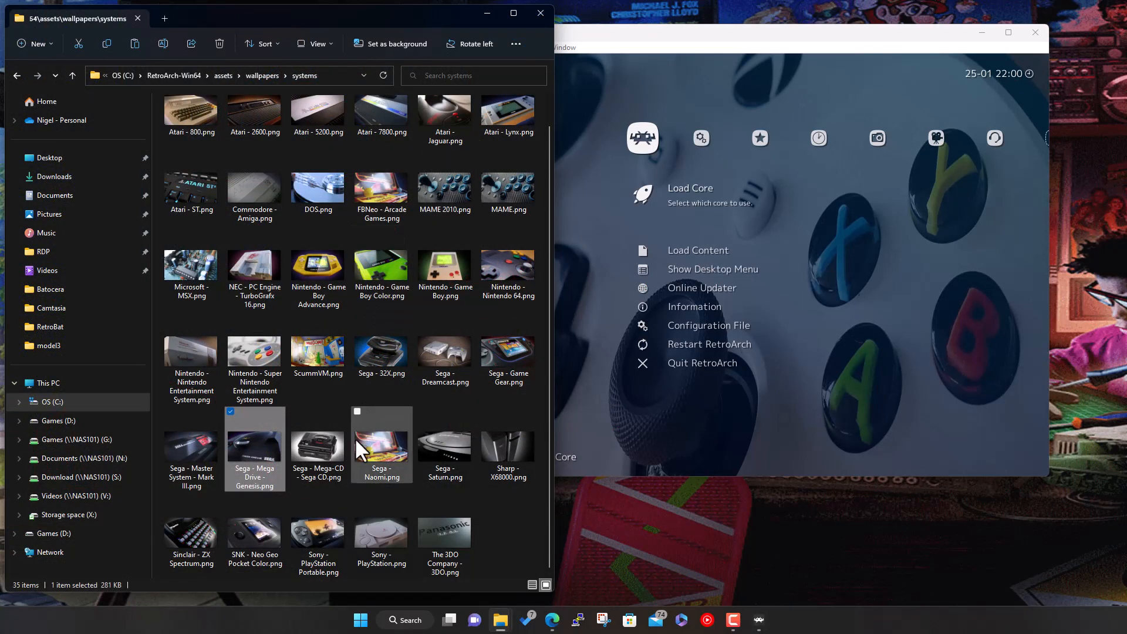
Step: Switch back to RetroArch and recheck the background of the Mega Drive - Genesis playlist by leaving and re-entering it
left_click(833, 238)
scroll(832, 238, "down", 1)
key("Left")
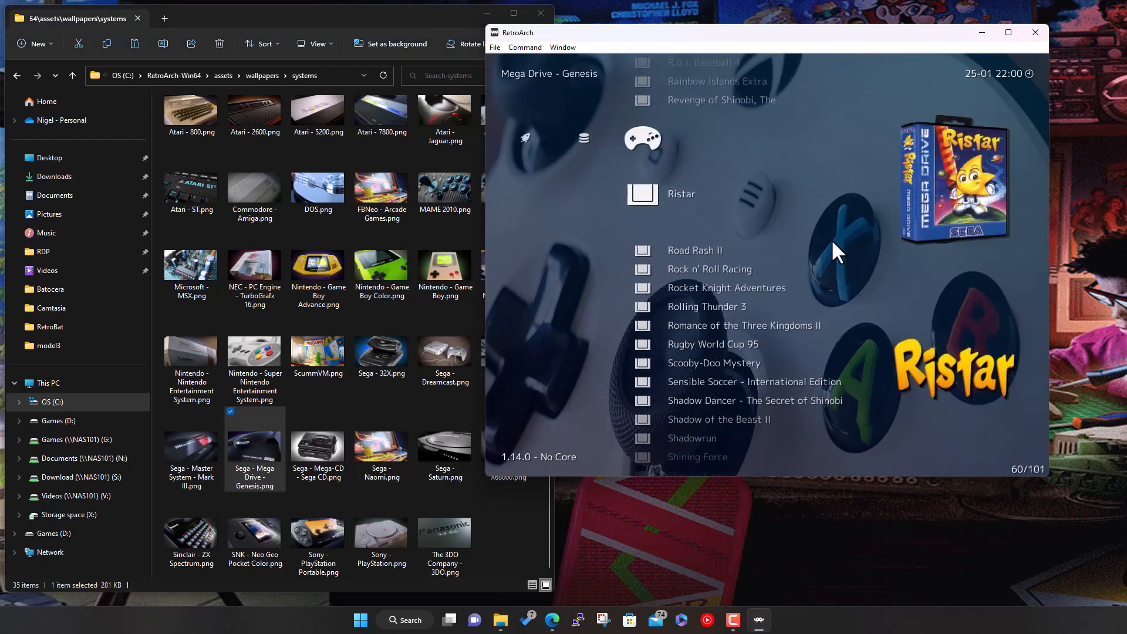
key("Down")
key("Up")
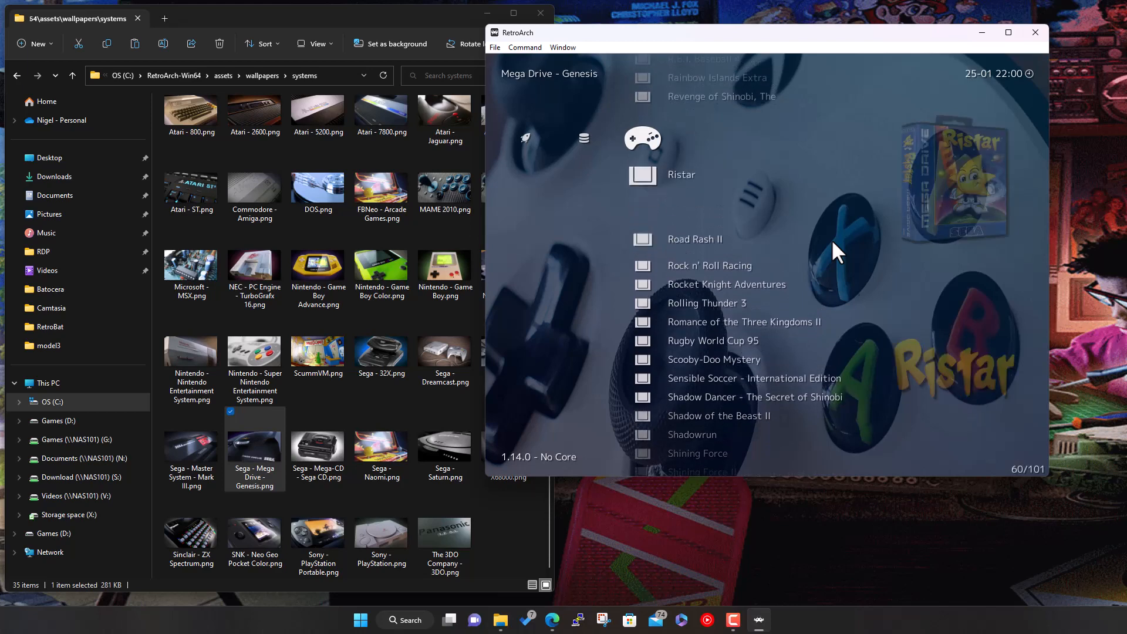
key("Left")
key("Right")
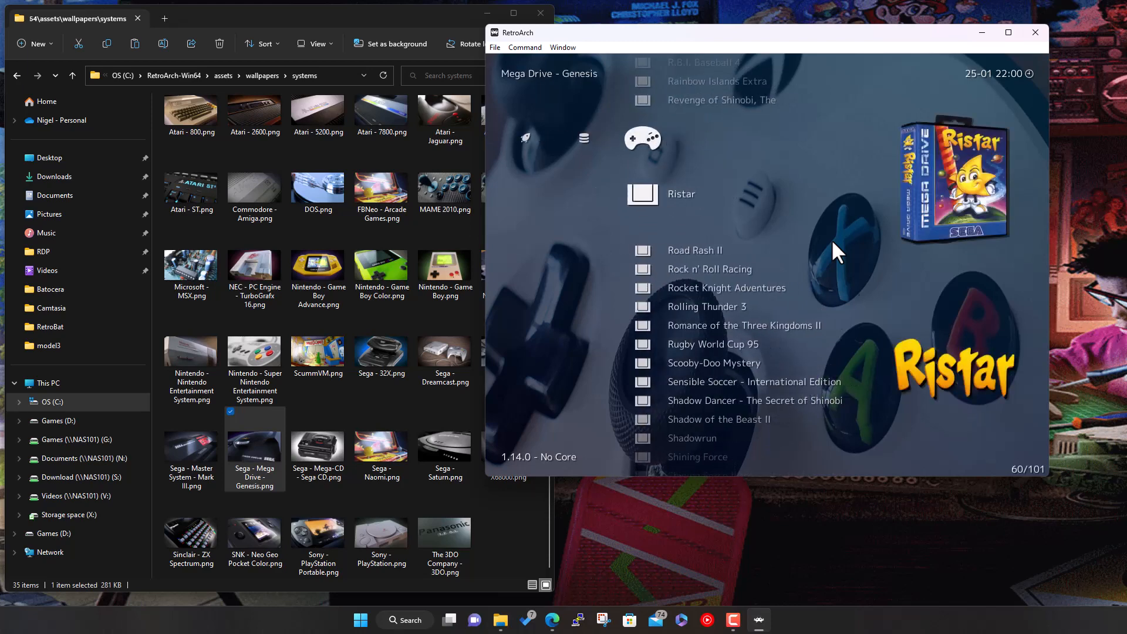
Step: In File Explorer, examine the folder name inside thumbnails, and return to the assets\wallpapers\systems folder to compare the wallpaper names
left_click(184, 74)
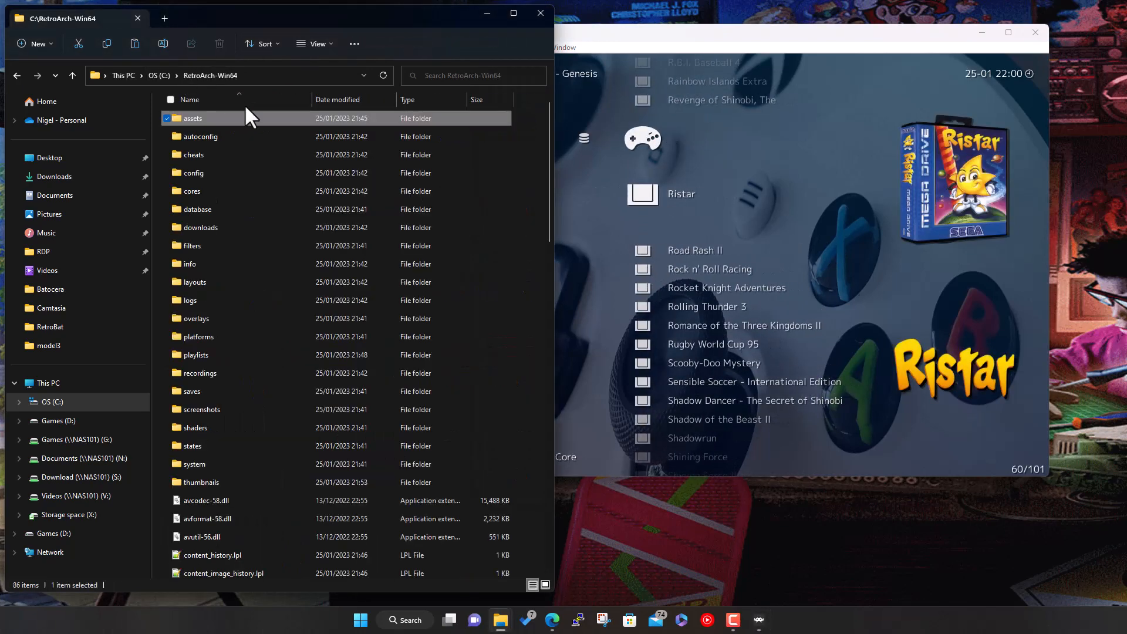
left_click(216, 482)
double_click(217, 481)
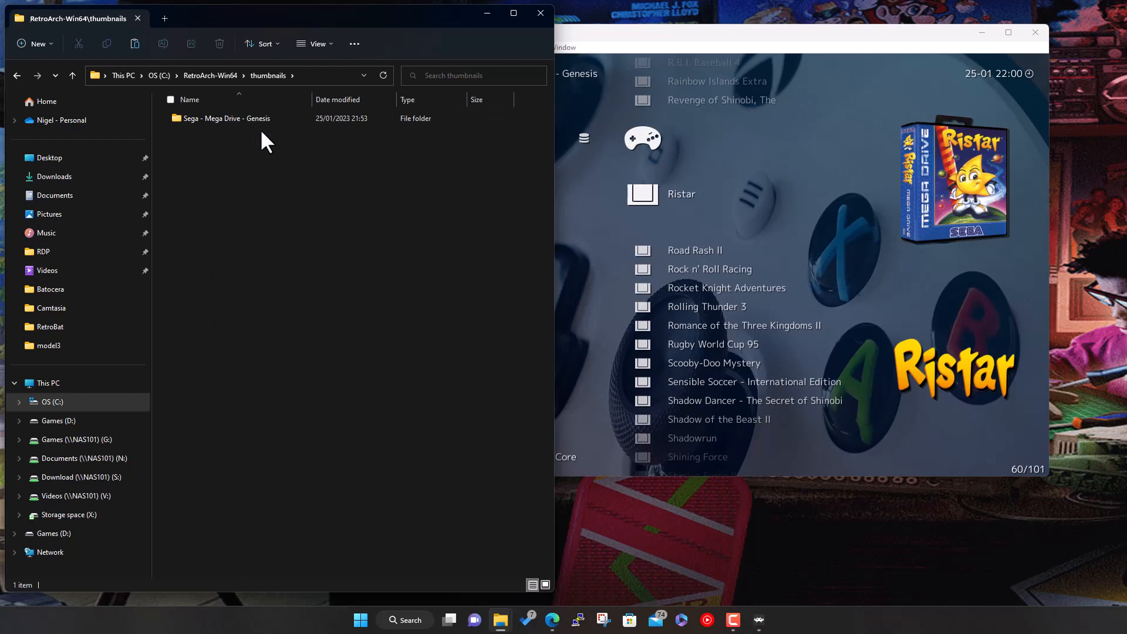
left_click(199, 74)
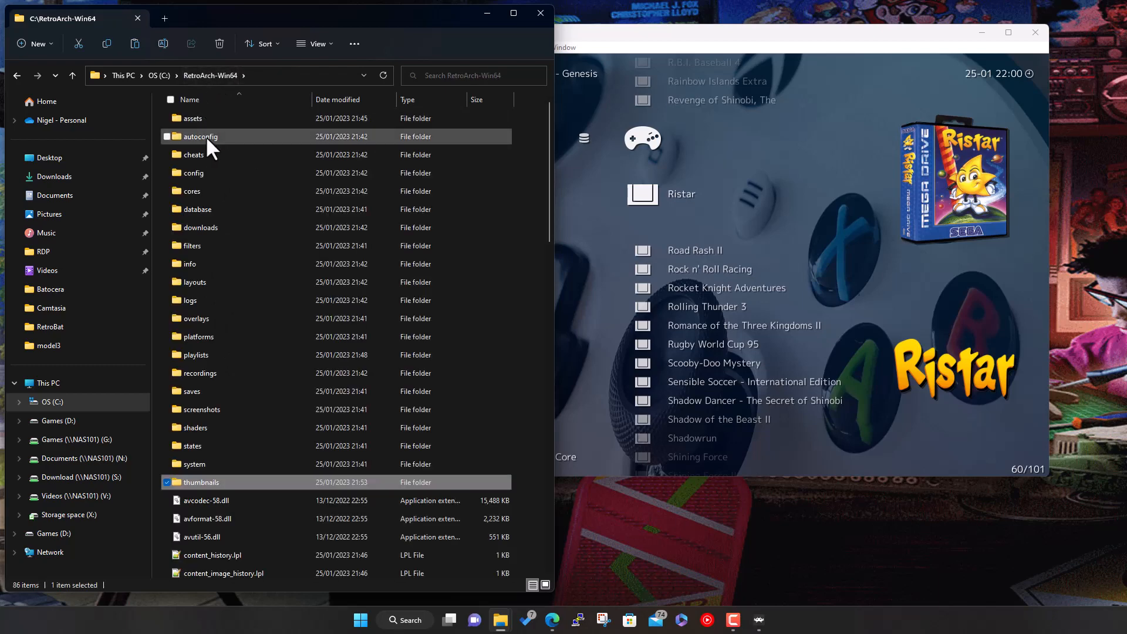
double_click(202, 117)
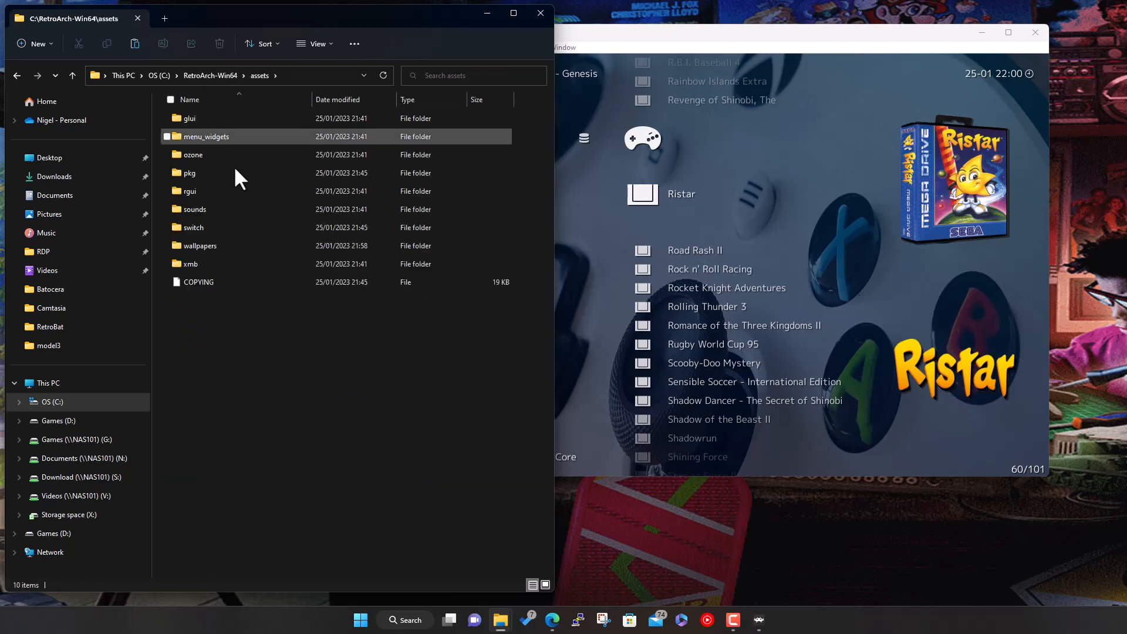
double_click(202, 245)
double_click(203, 127)
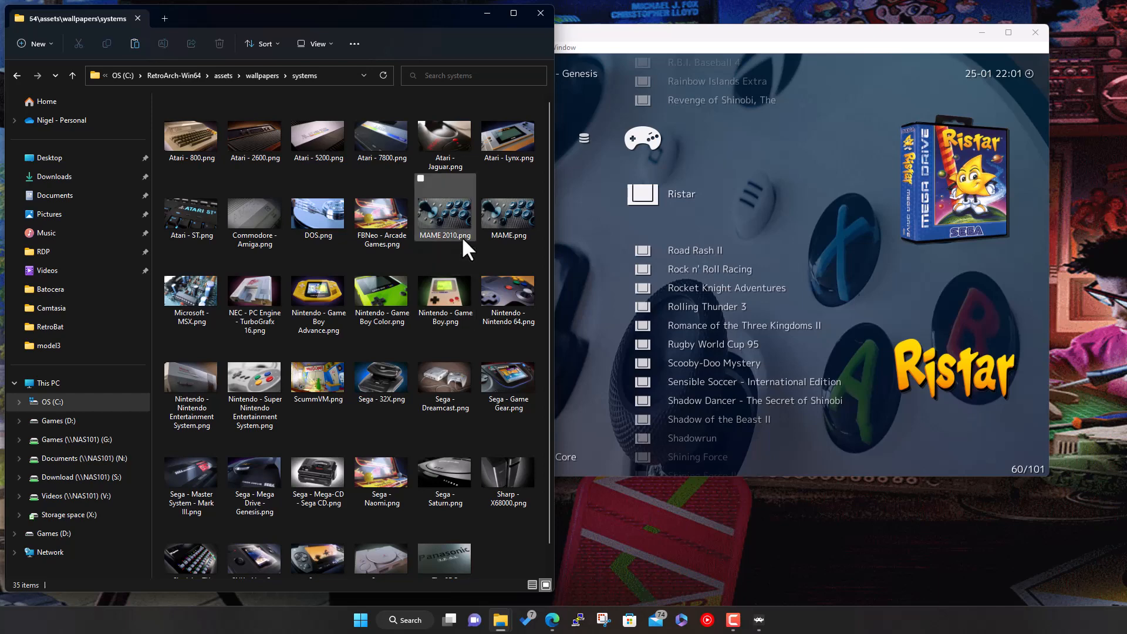
Step: Switch to RetroArch and recheck the Dynamic Background option in the User Interface Appearance settings
left_click(700, 34)
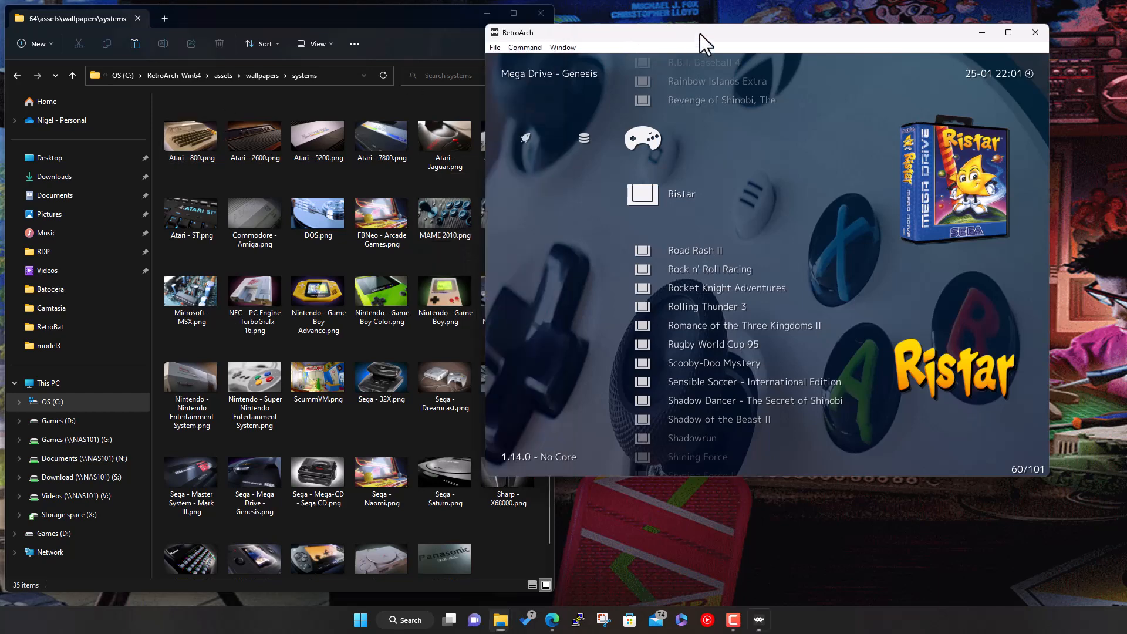
key("BackSpace")
key("Right")
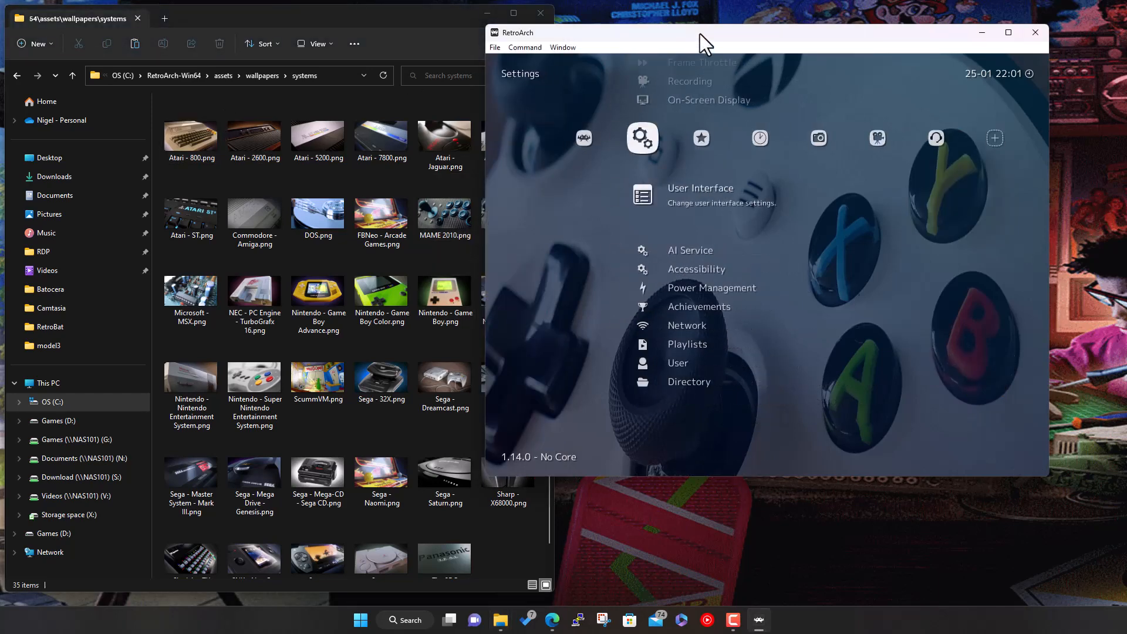
key("Down")
key("Up")
key("Return")
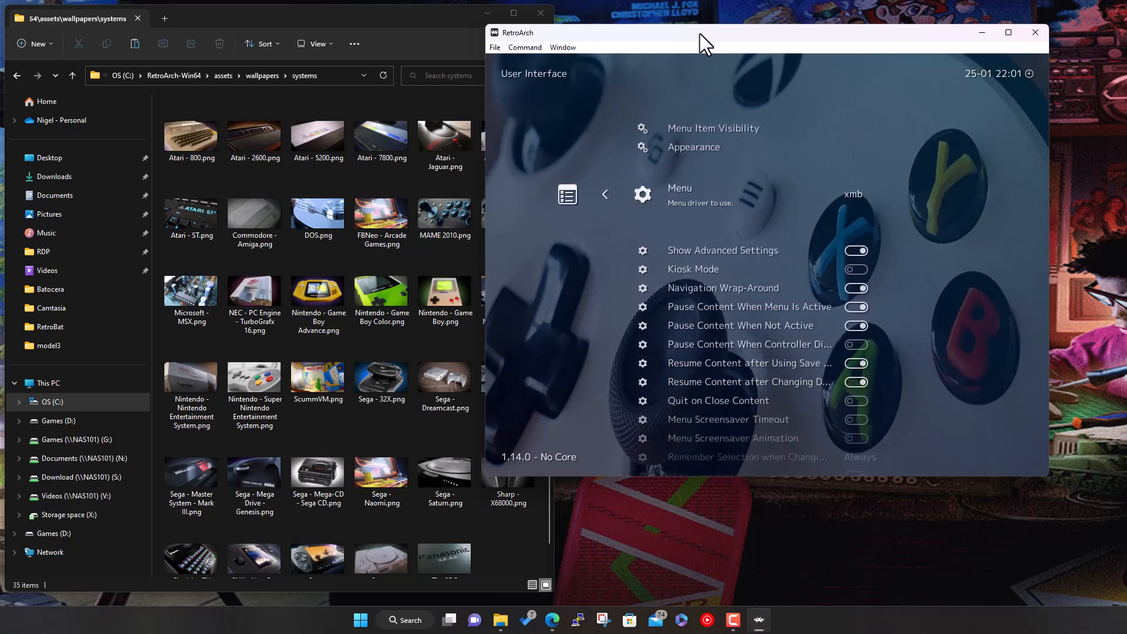
key("Up")
key("Up")
key("Return")
key("Down")
key("Down")
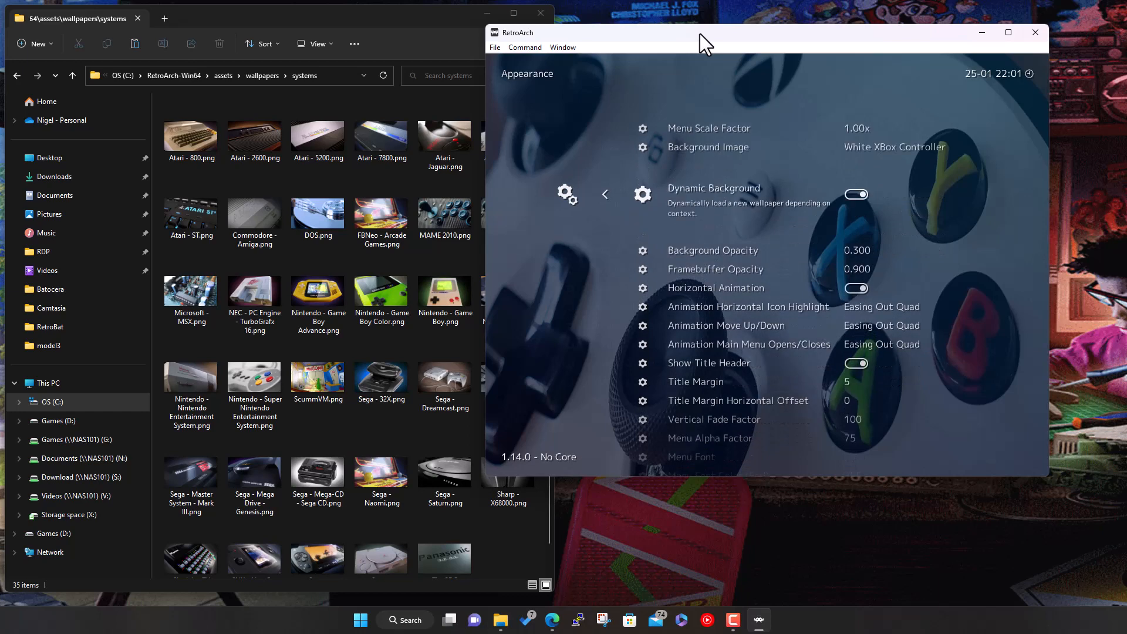
key("BackSpace")
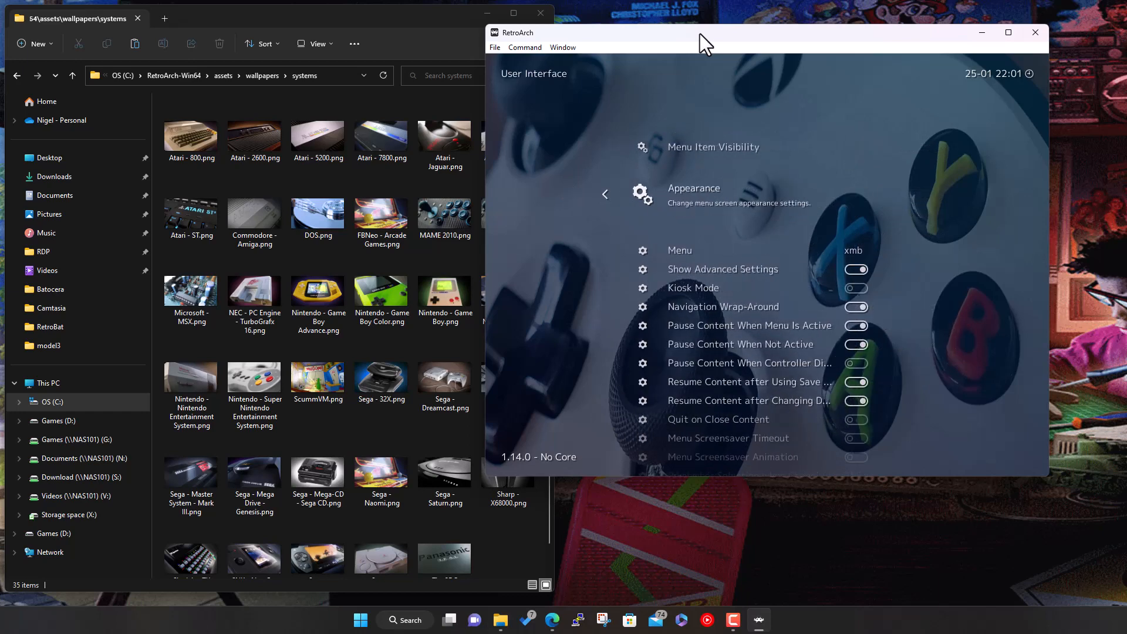
Step: Leave the User Interface settings and open the Directory settings
key("BackSpace")
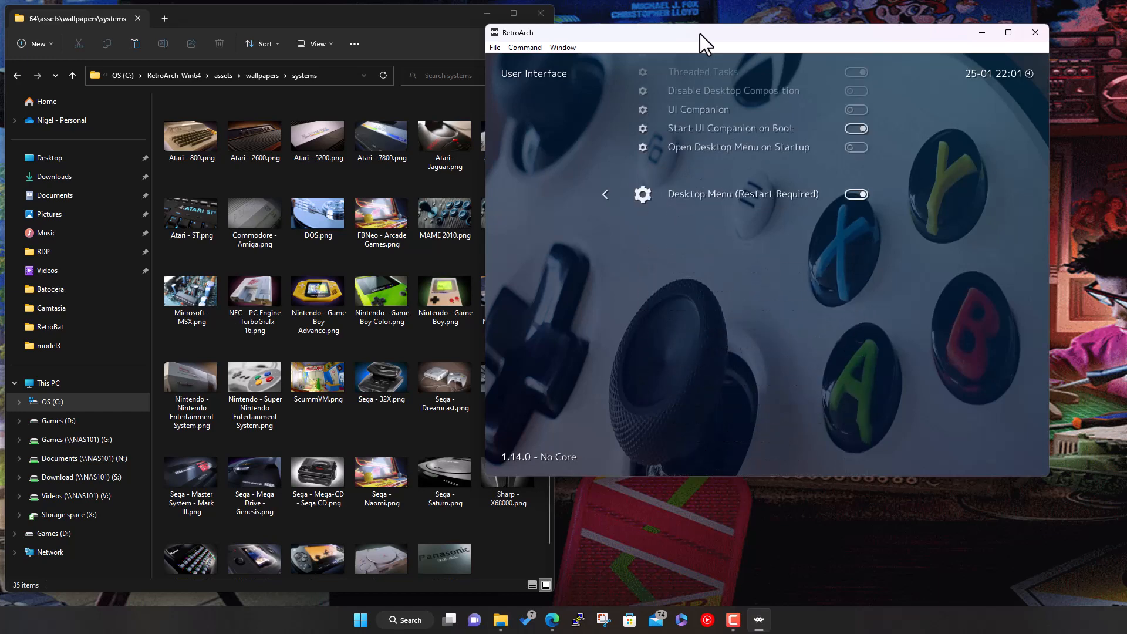
key("Down")
key("Down")
key("Down")
key("Down")
key("Down")
key("Down")
key("Down")
key("Down")
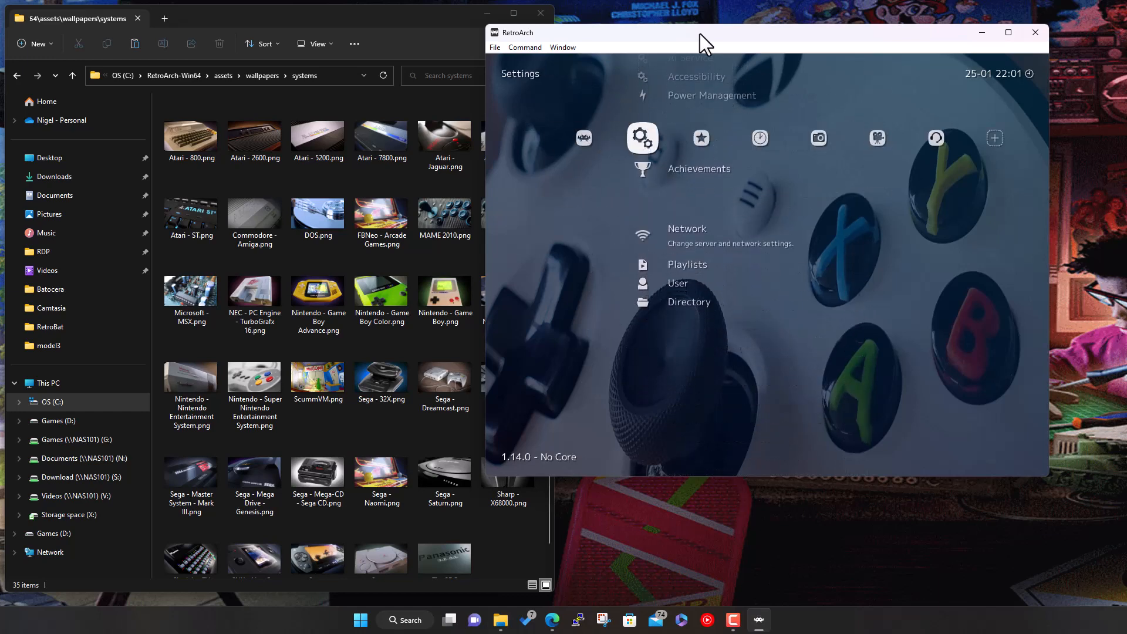
key("Return")
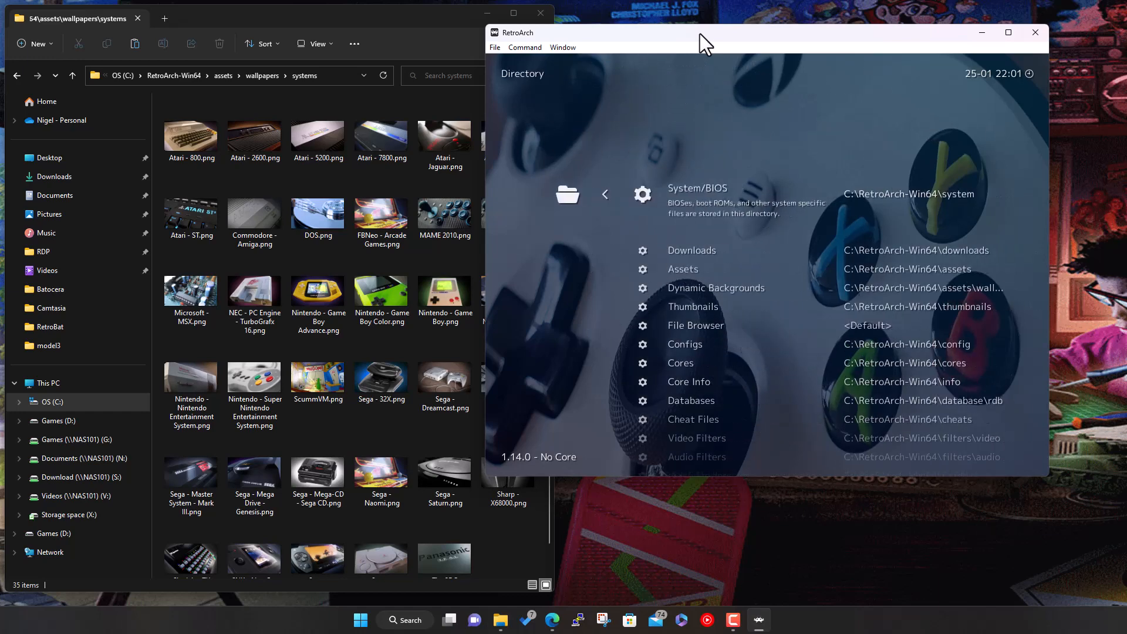
Step: Start changing the Dynamic Backgrounds directory and browse to the C:\ drive
key("Down")
key("Down")
key("Down")
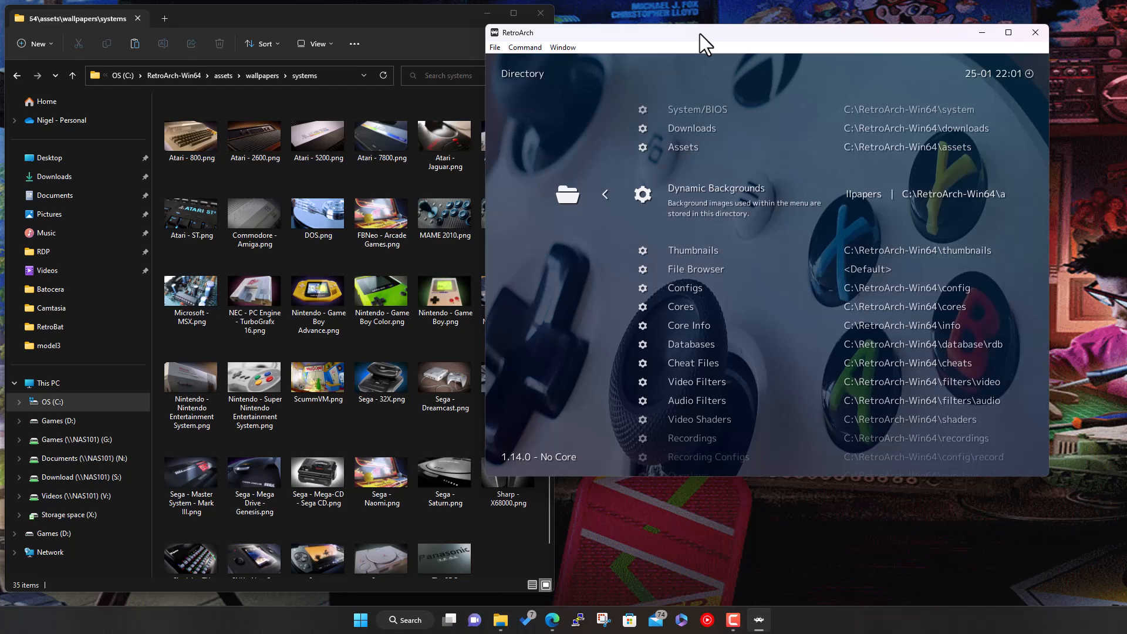
key("Return")
key("Return")
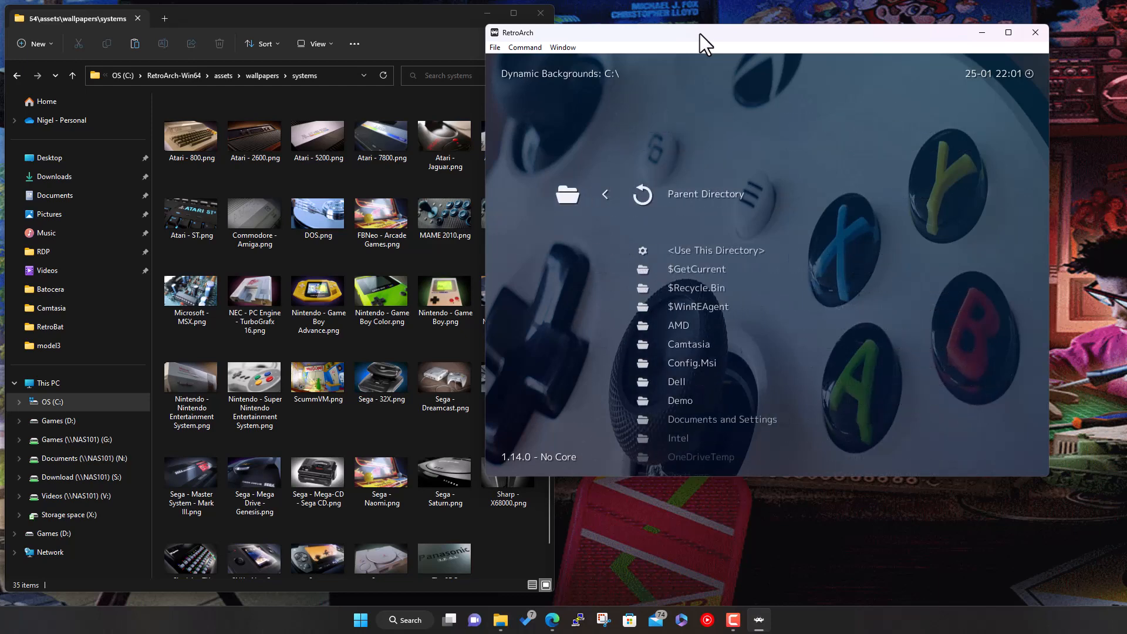
Step: Find and open the RetroArch-Win64 folder on the C:\ drive
key("Down")
key("Down")
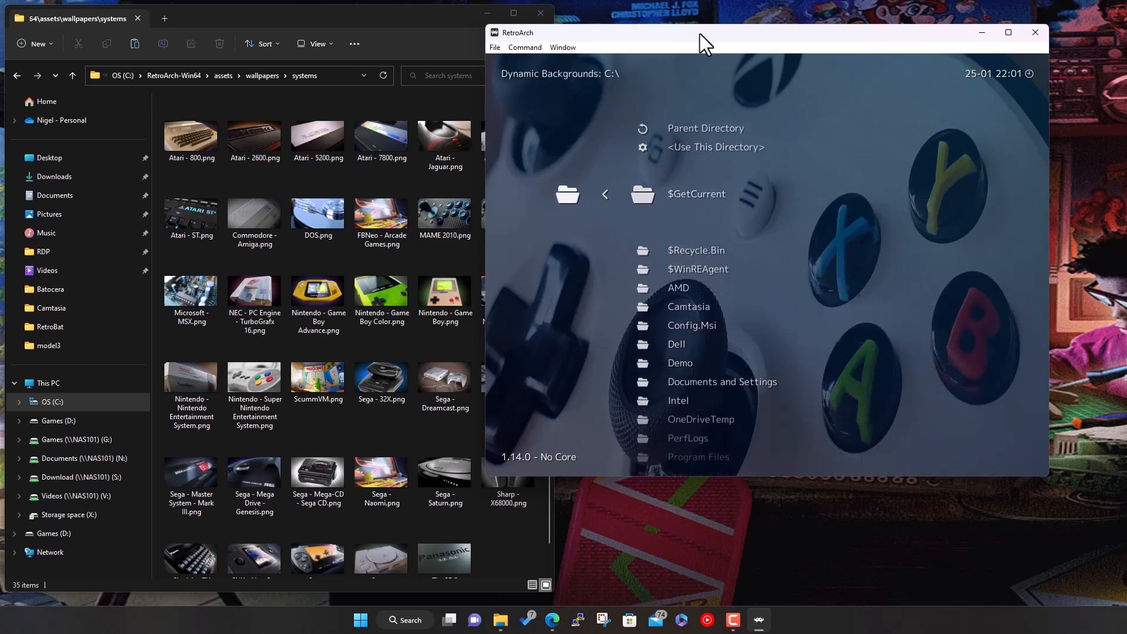
key("Down")
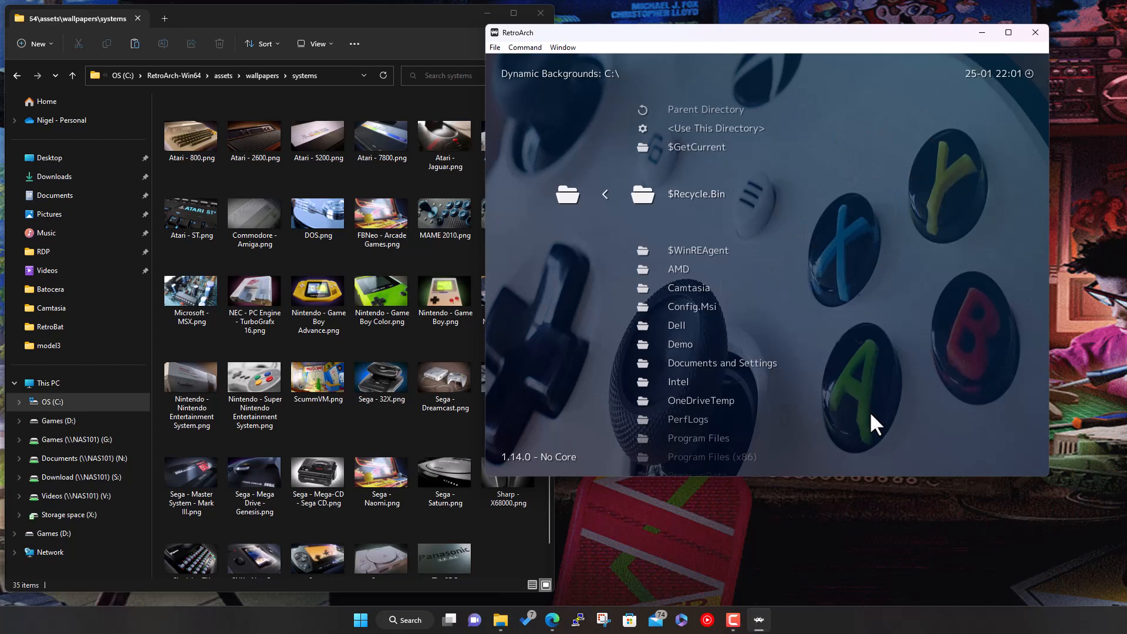
key("Down")
key("Down")
key("Down")
key("Down")
key("Down")
key("Down")
key("Down")
key("Down")
key("Down")
key("Down")
key("Down")
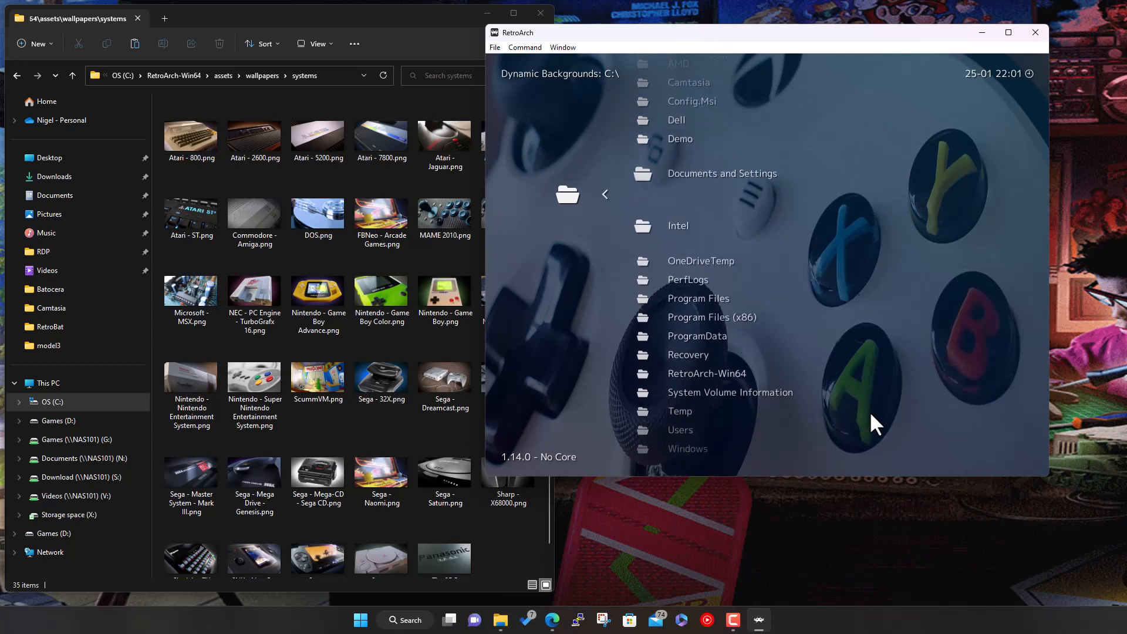
key("Down")
key("Down")
key("Up")
key("Up")
key("Up")
key("Up")
key("Up")
key("Up")
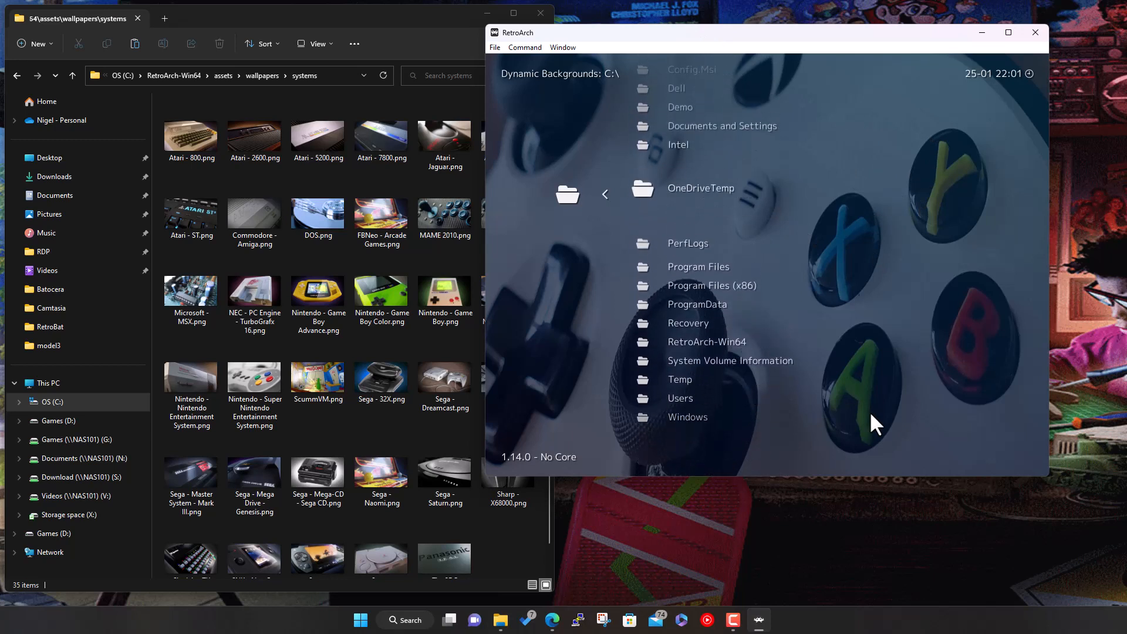
key("Down")
key("Down")
key("Down")
key("Down")
key("Down")
key("Down")
key("Down")
key("Down")
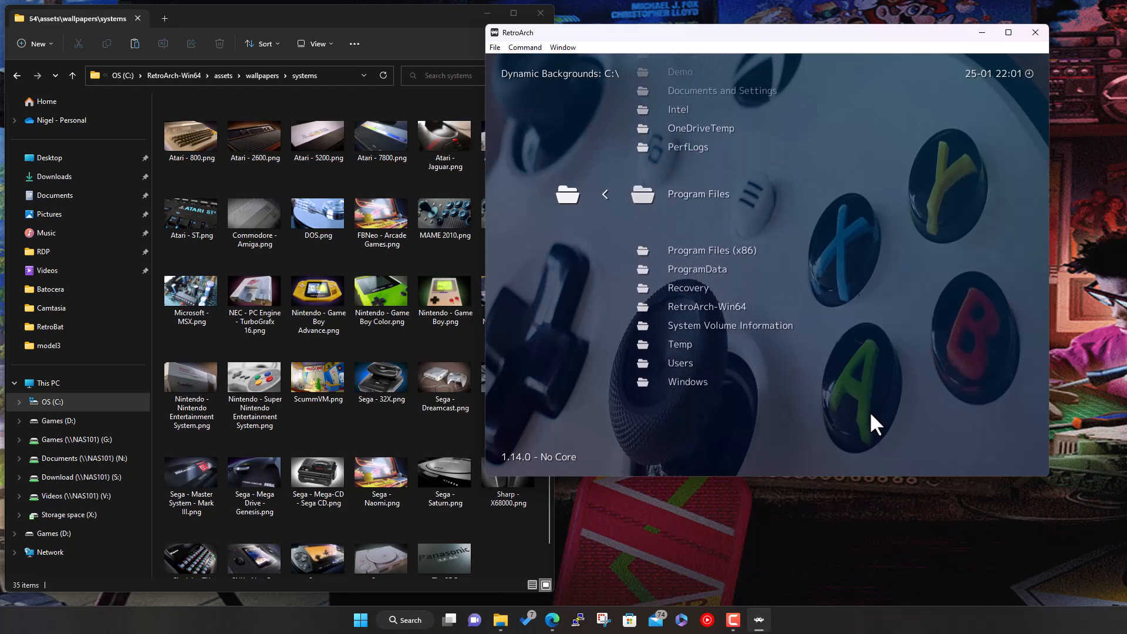
key("Return")
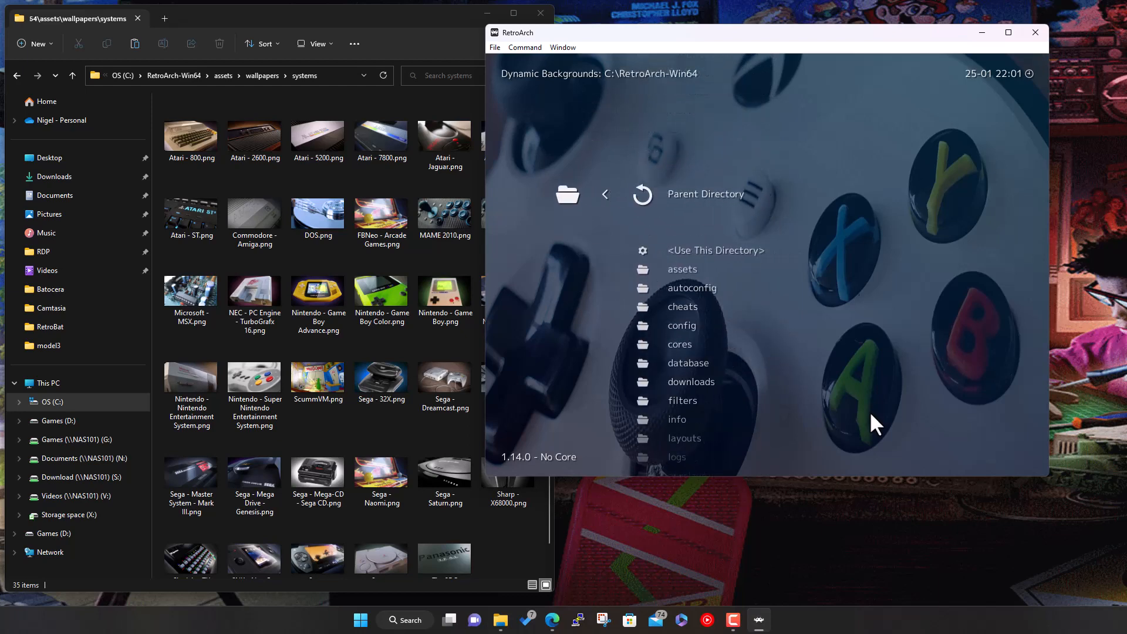
Step: Open the assets folder and the wallpapers folder inside it
key("Down")
key("Down")
key("Return")
key("Down")
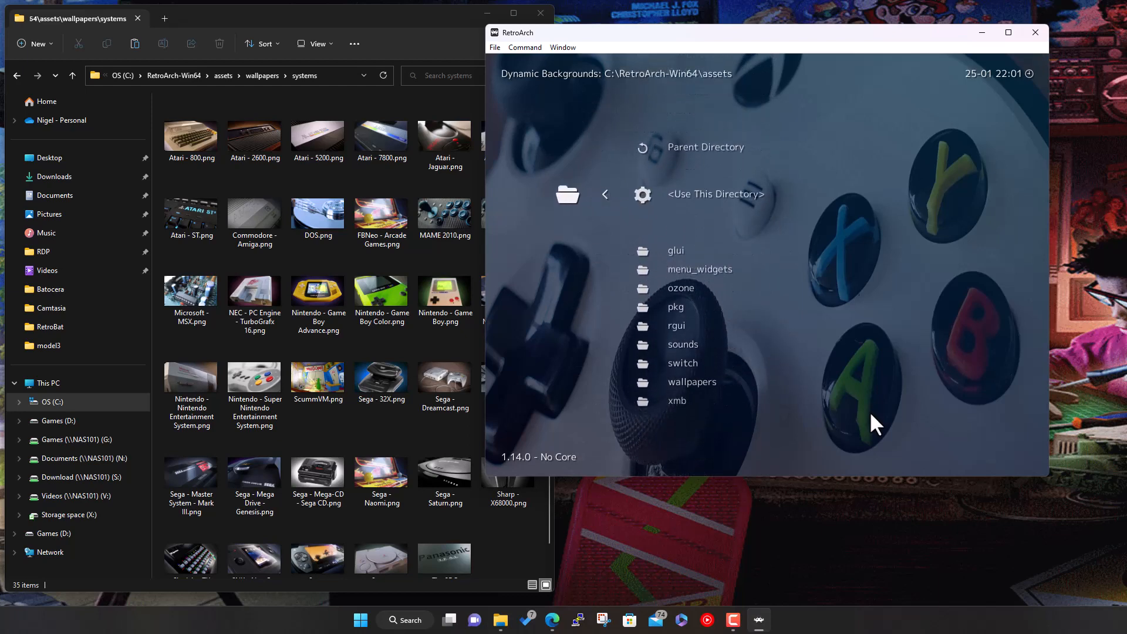
key("Down")
key("Down")
key("Down")
key("Down")
key("Down")
key("Down")
key("Down")
key("Down")
key("Return")
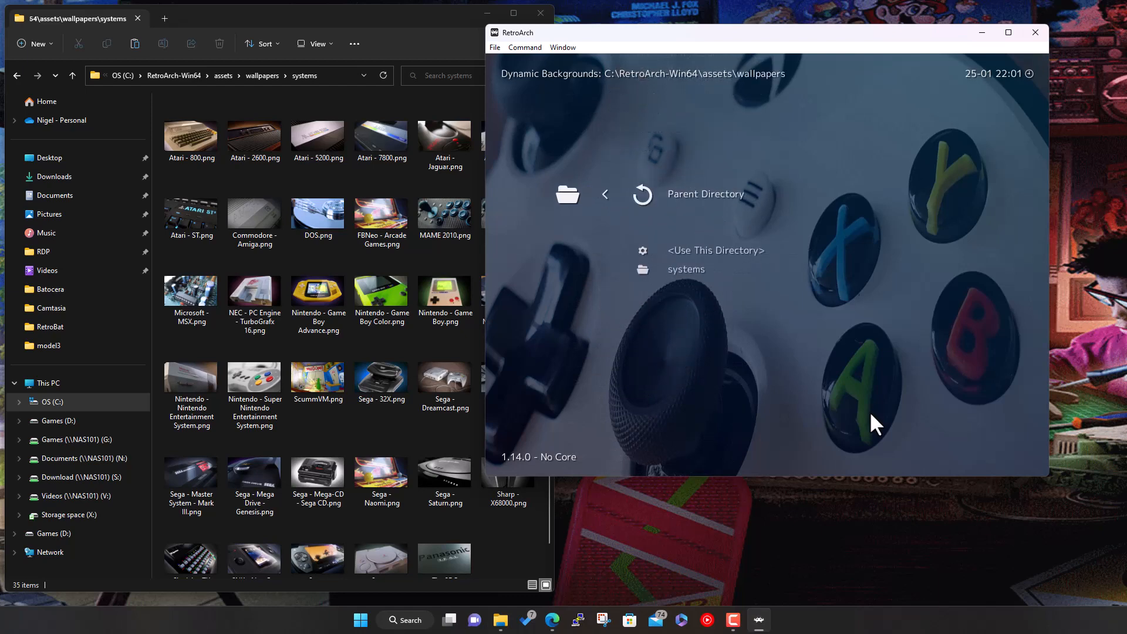
Step: Open the systems folder and set it as the Dynamic Backgrounds directory
key("Down")
key("Down")
key("Return")
key("Down")
key("Return")
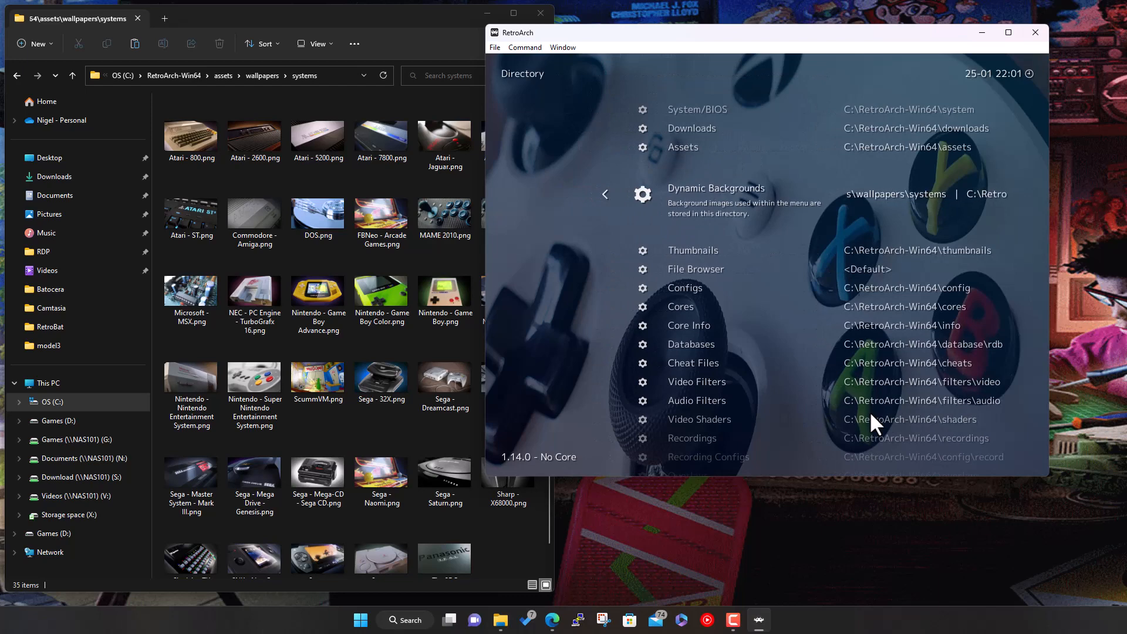
Step: Leave the Directory settings and go to the Mega Drive - Genesis playlist to check its background
key("BackSpace")
key("Left")
key("Left")
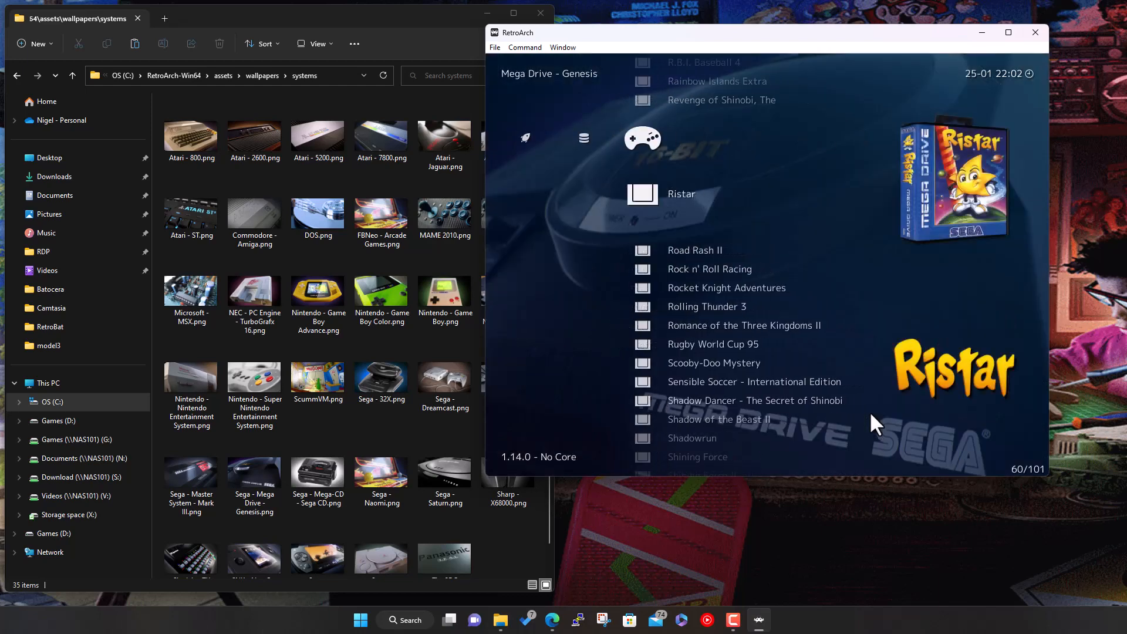
Step: Go through the other menu categories and back to the Mega Drive - Genesis playlist to compare their backgrounds
key("Left")
key("Left")
key("Left")
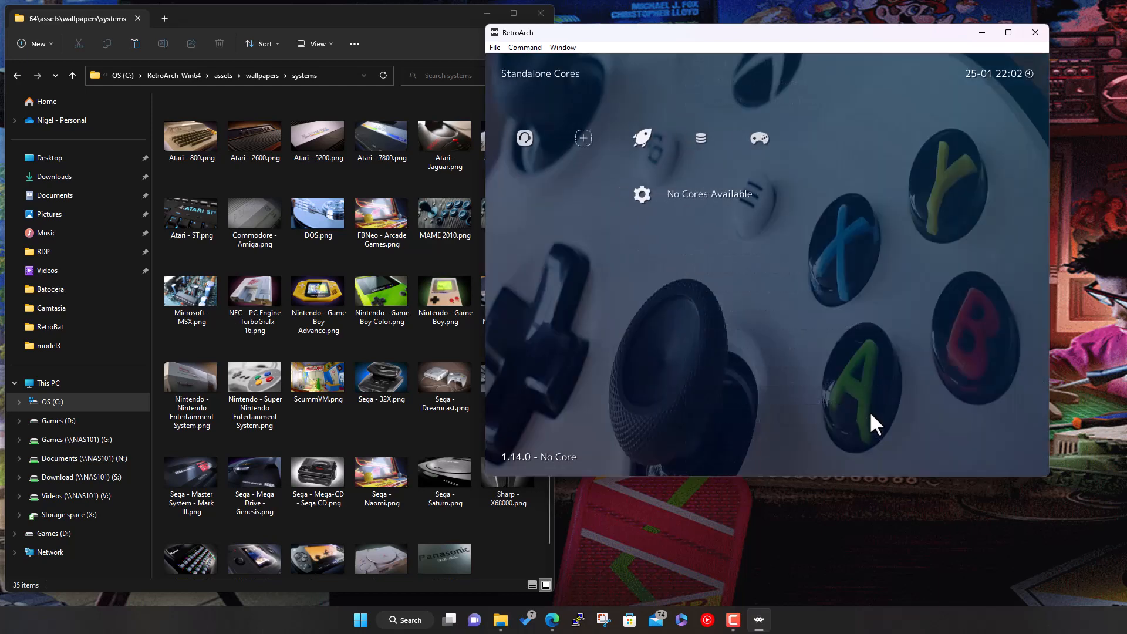
key("Left")
key("Left")
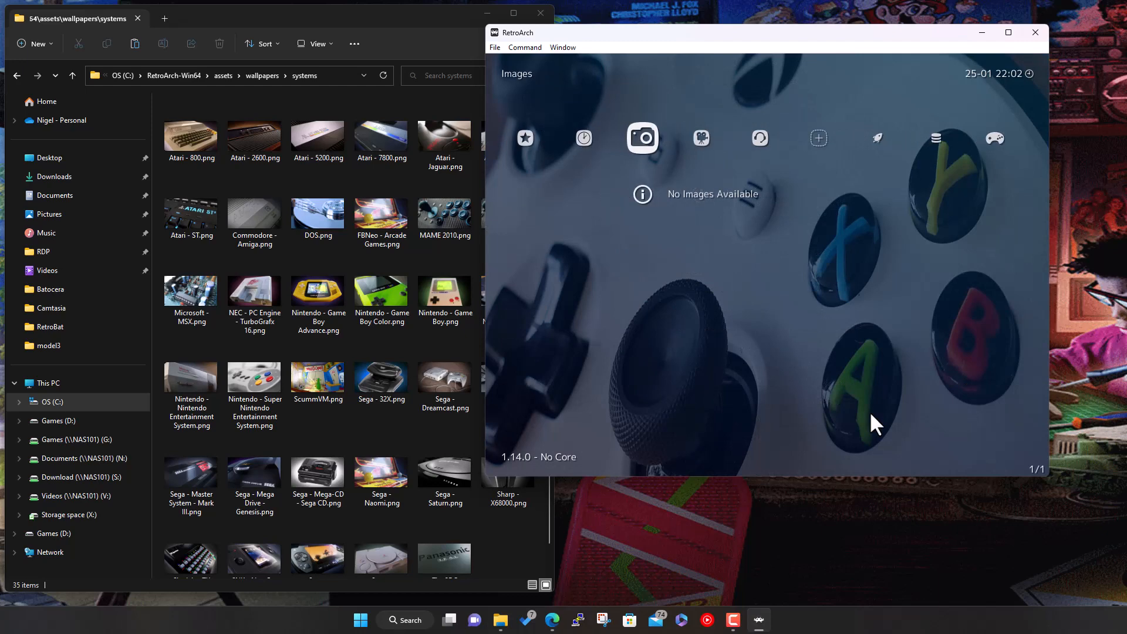
key("Left")
key("Left")
key("Left")
key("Left")
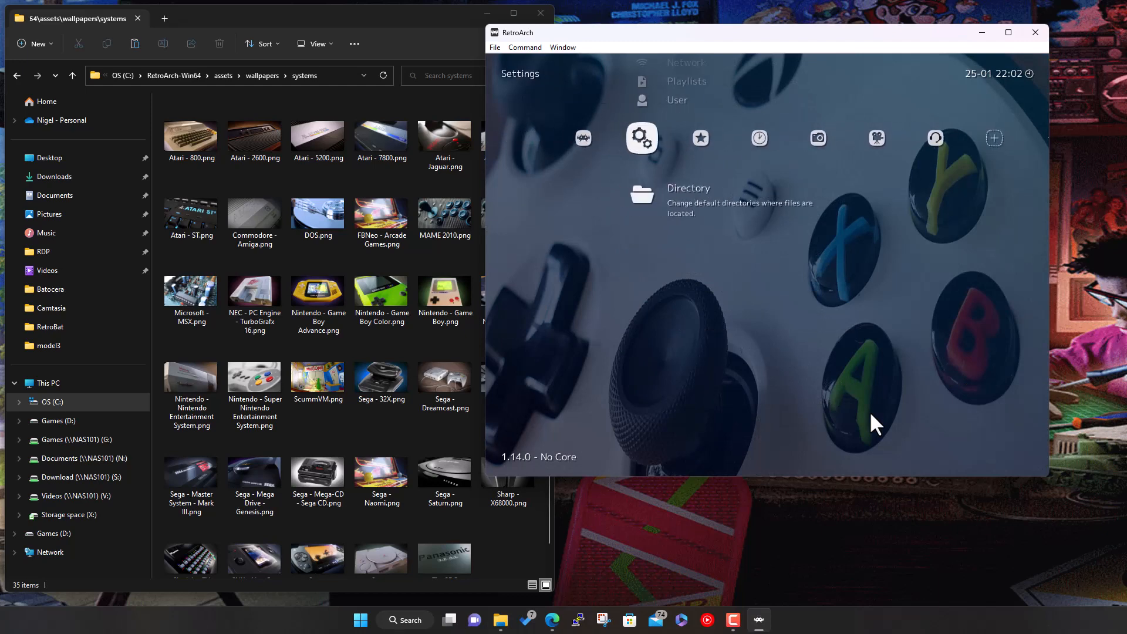
key("Left")
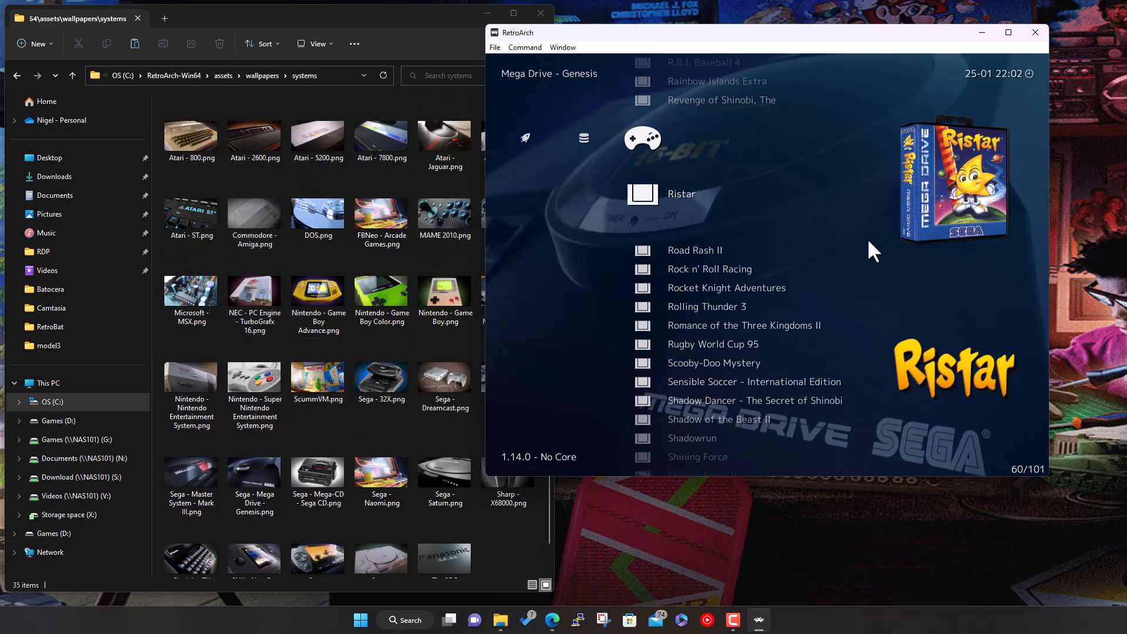
key("Left")
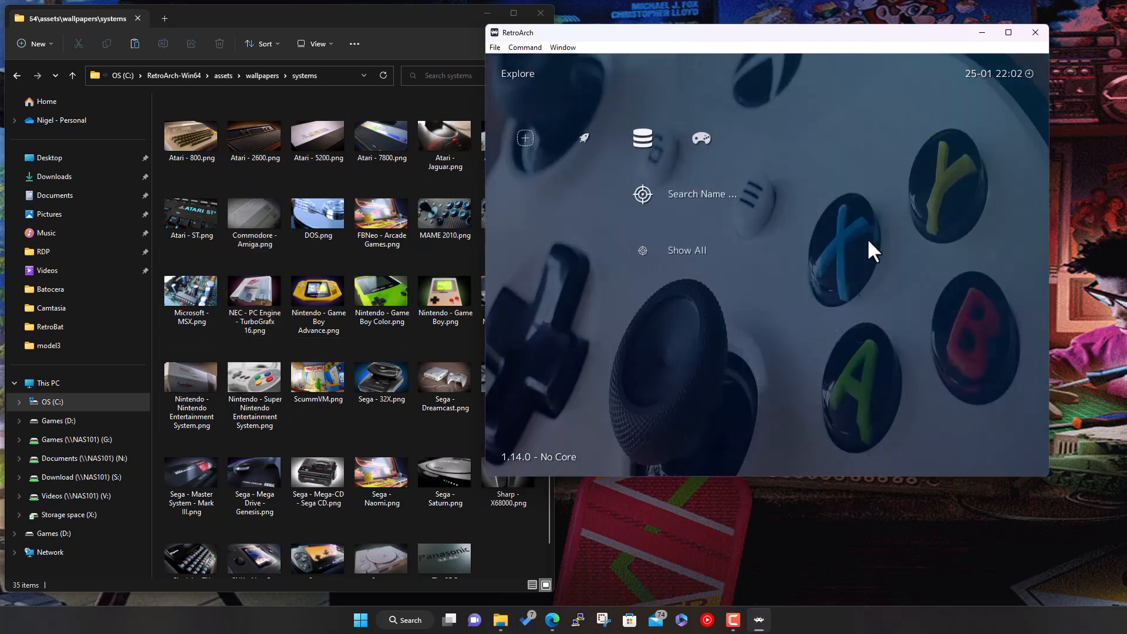
key("Right")
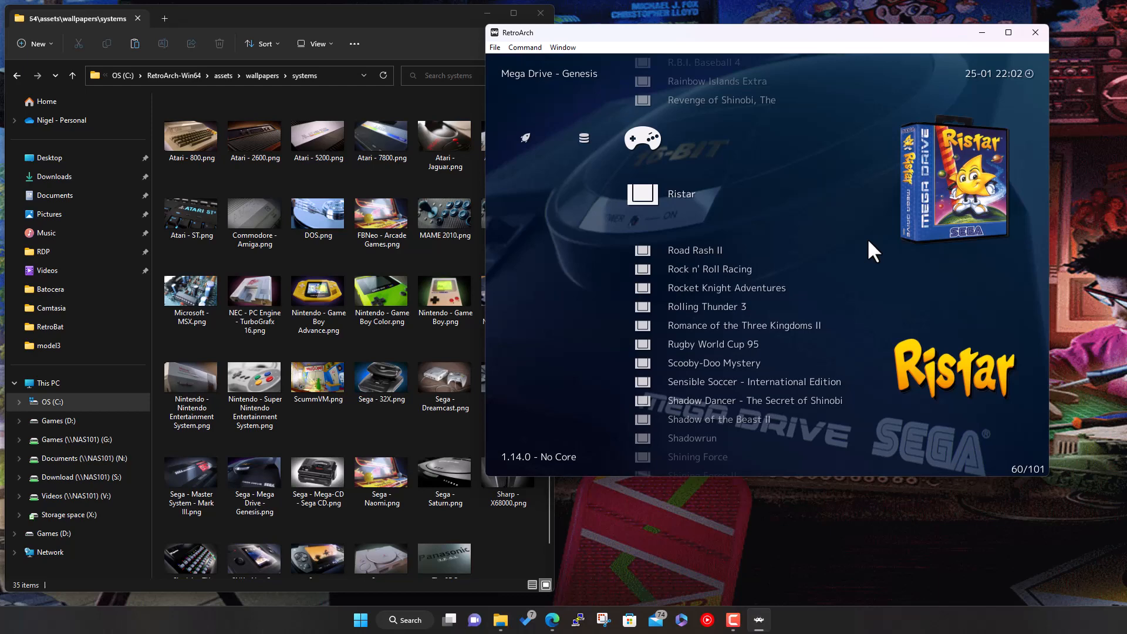
Step: Quit RetroArch from its Main Menu and close the File Explorer window
key("Up")
key("Right")
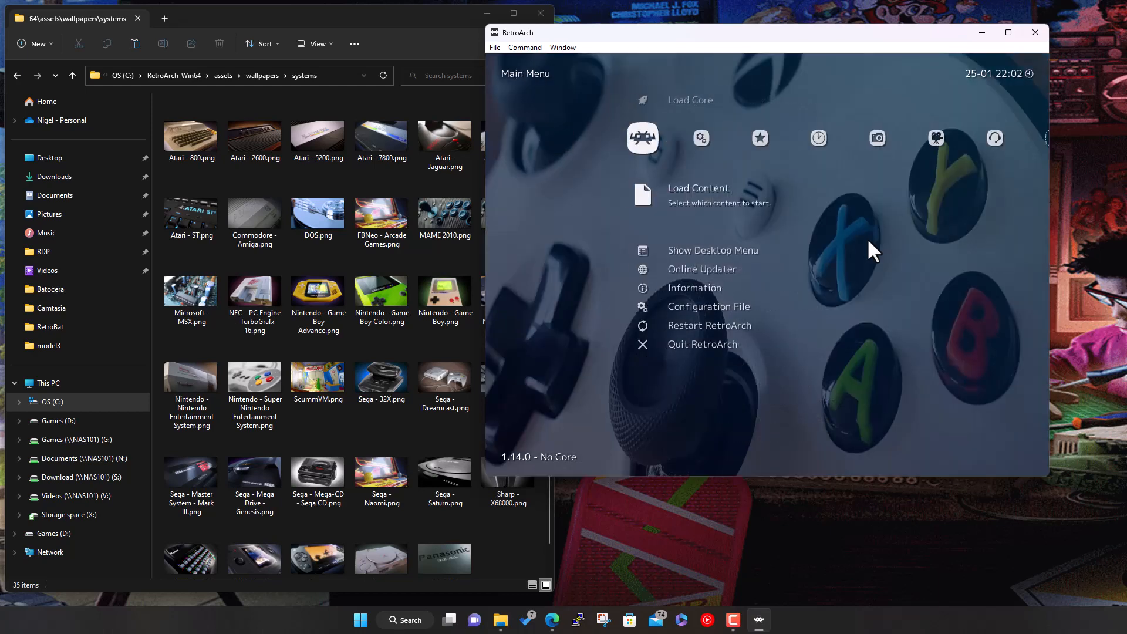
key("Right")
key("Left")
key("Down")
key("Down")
key("Down")
key("Down")
key("Down")
key("Down")
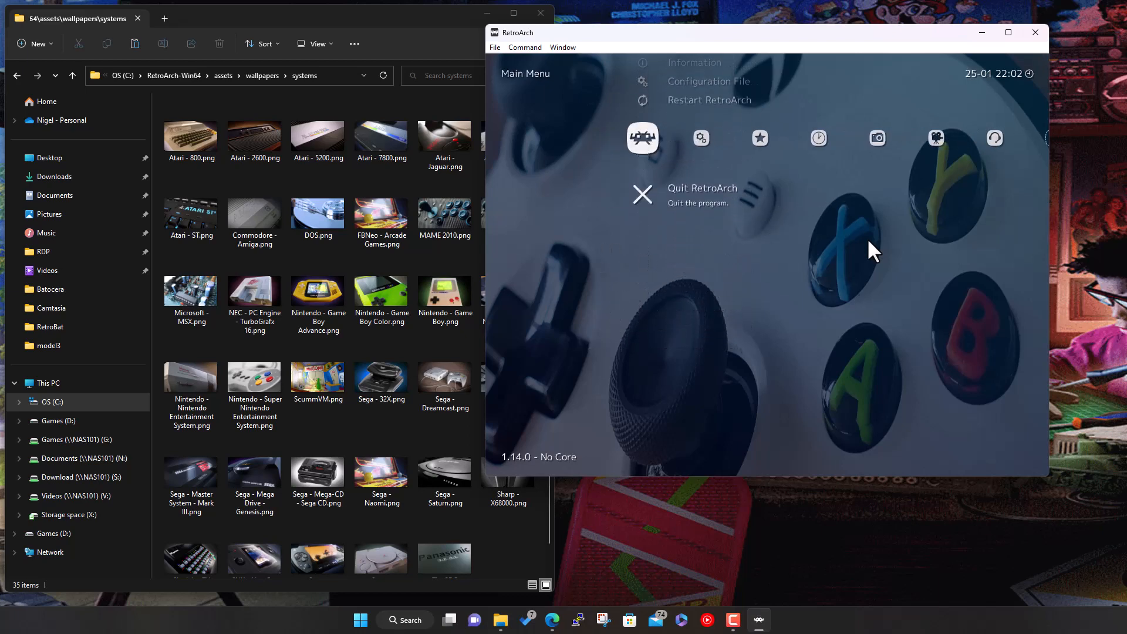
key("Return")
left_click(539, 13)
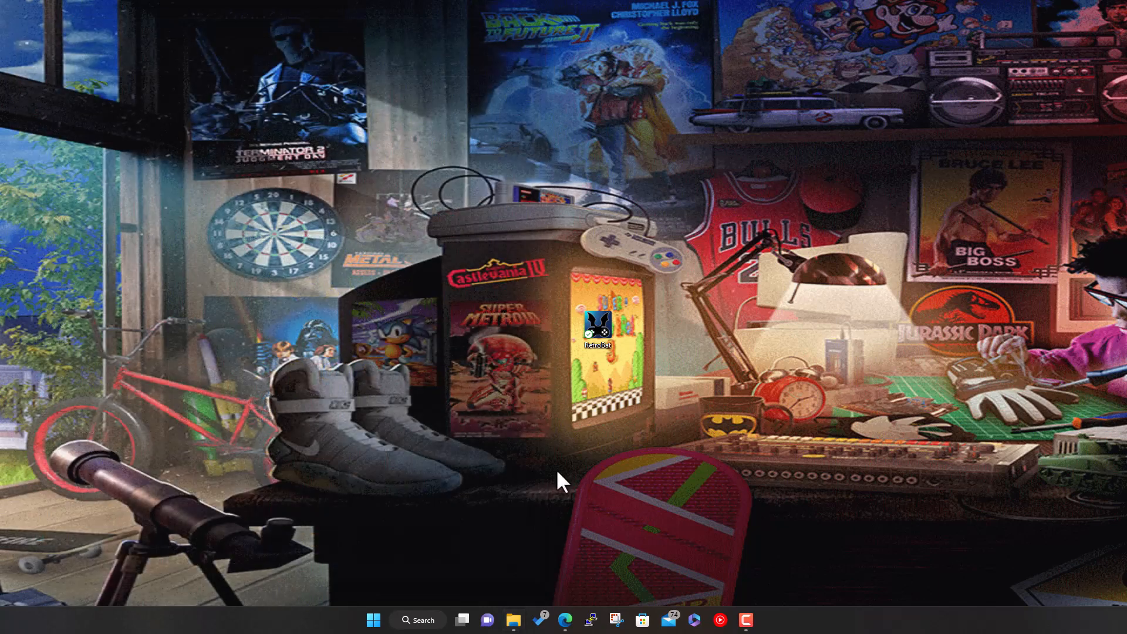
Step: Switch to Edge, find the RetroArch thumbnail packs section of the docs page, and open the thumbnailpacks.libretro.com link in a new tab
left_click(565, 621)
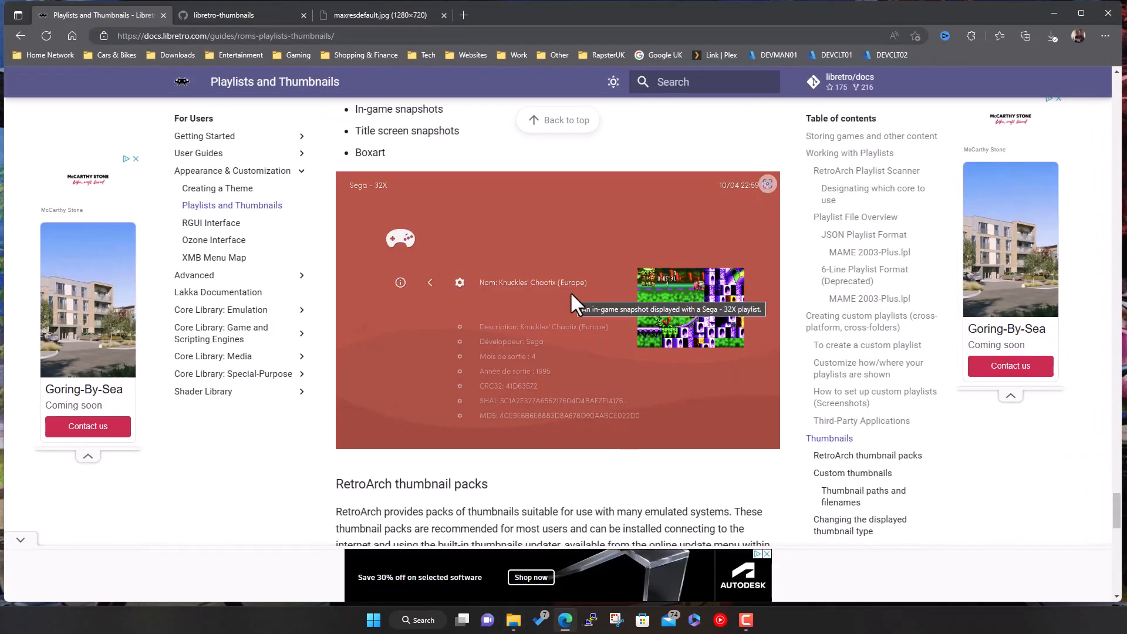
scroll(467, 414, "down", 1)
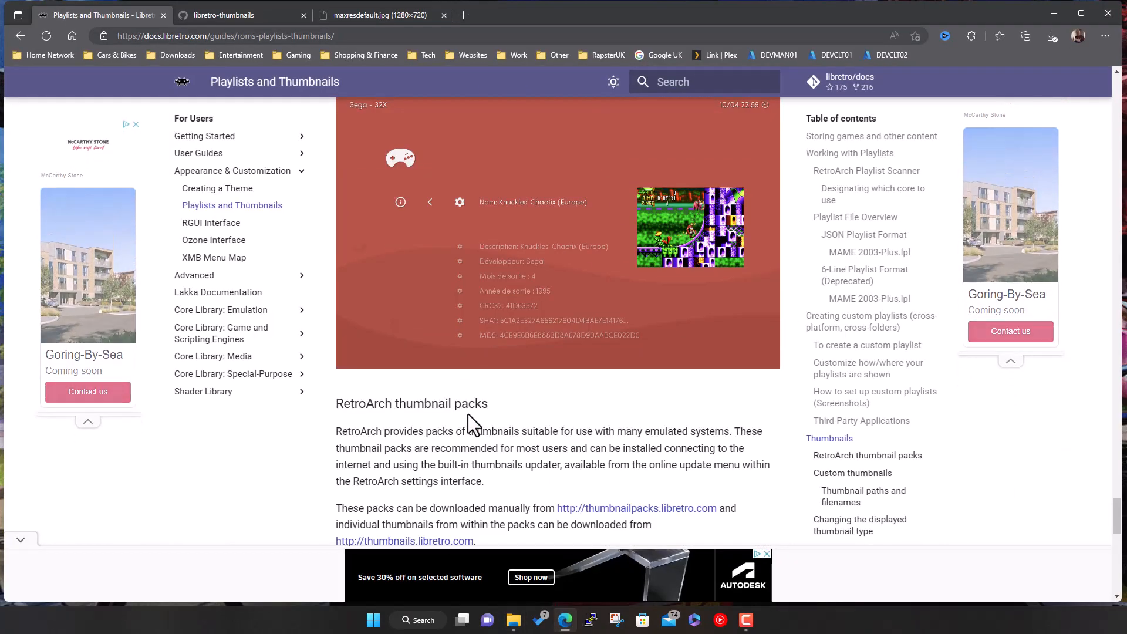
scroll(467, 416, "up", 1)
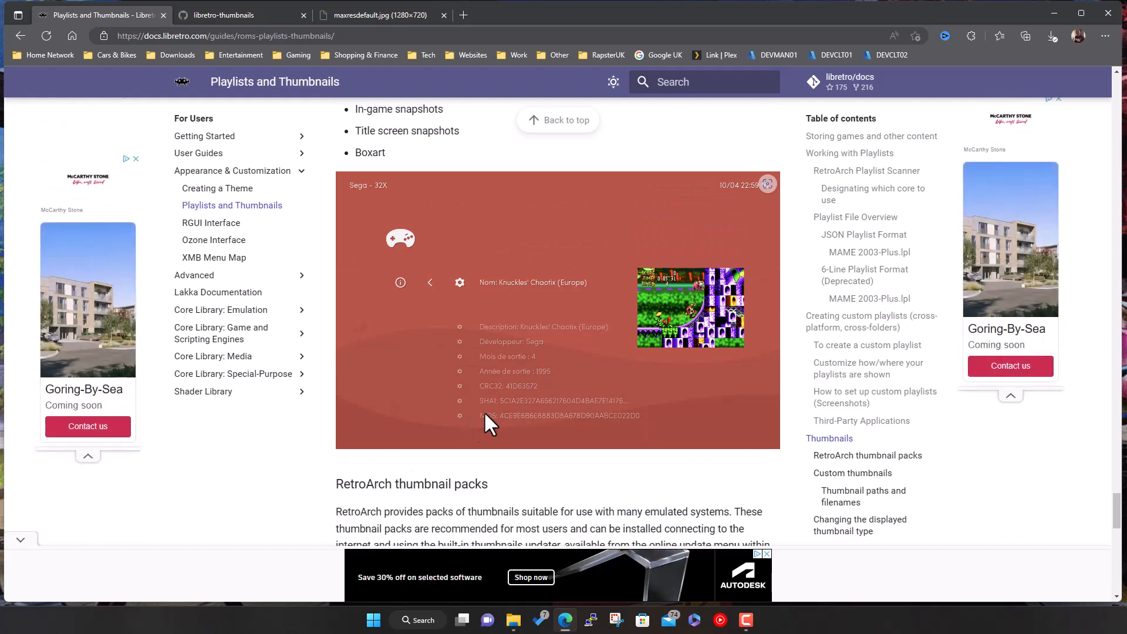
scroll(483, 411, "down", 4)
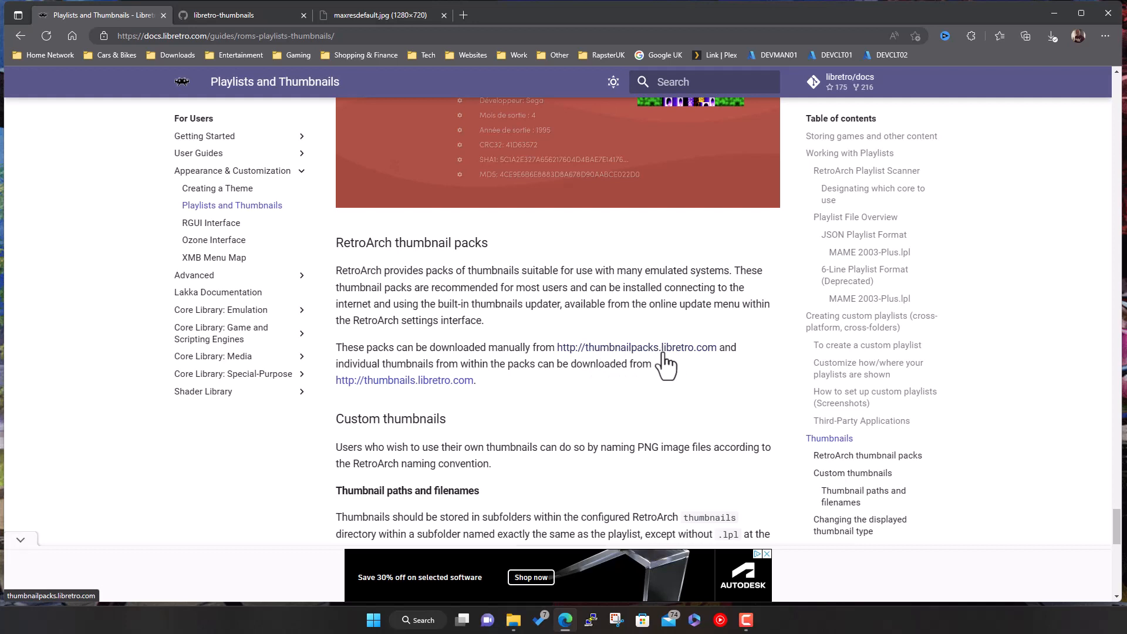
right_click(608, 347)
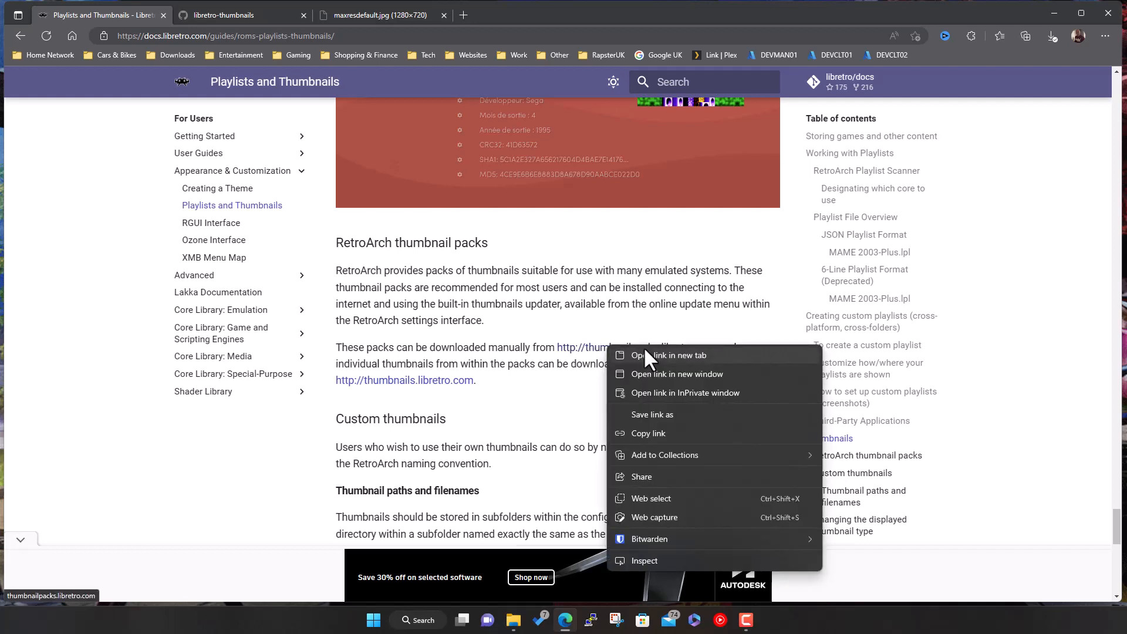
left_click(644, 356)
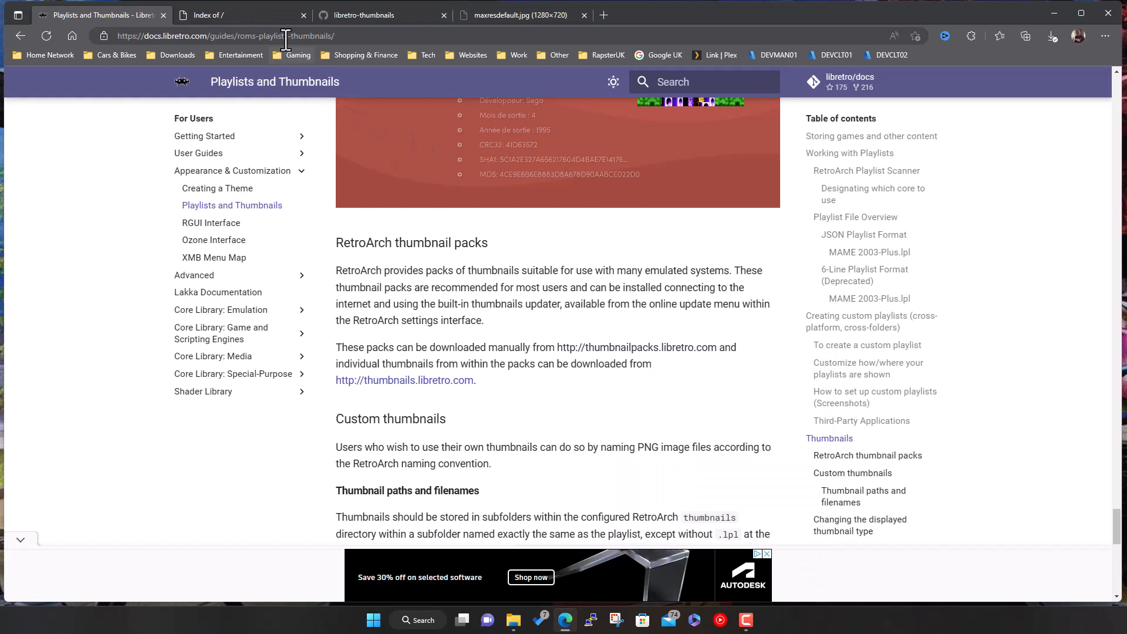
Step: Look through the list of downloadable thumbnail pack zip files per system on thumbnailpacks.libretro.com
left_click(249, 13)
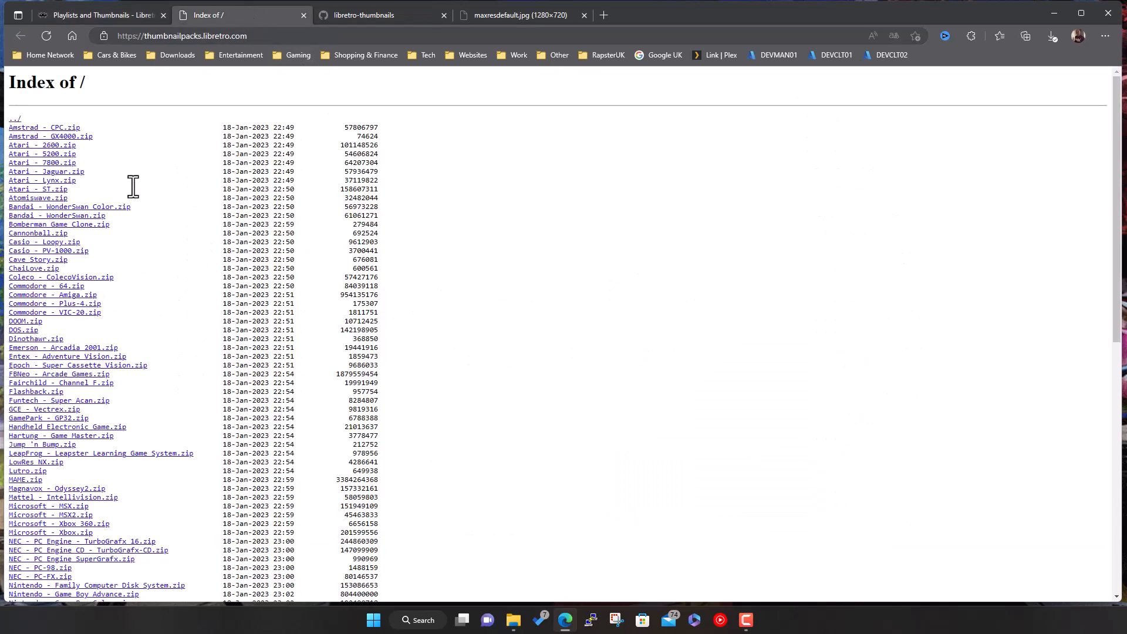
scroll(72, 141, "down", 8)
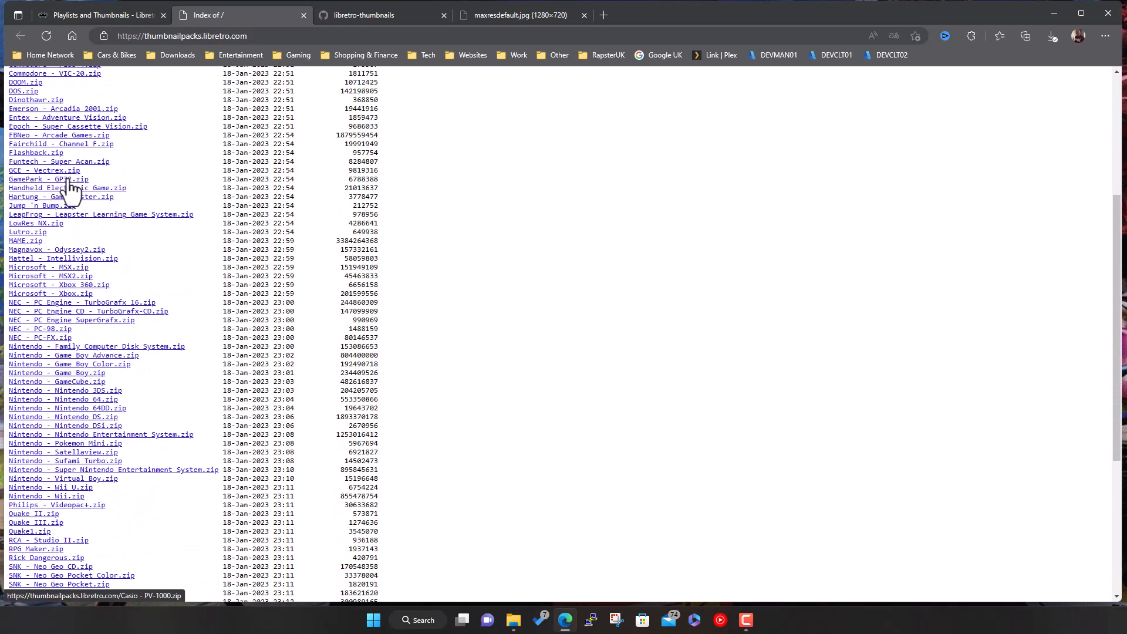
scroll(133, 286, "down", 1)
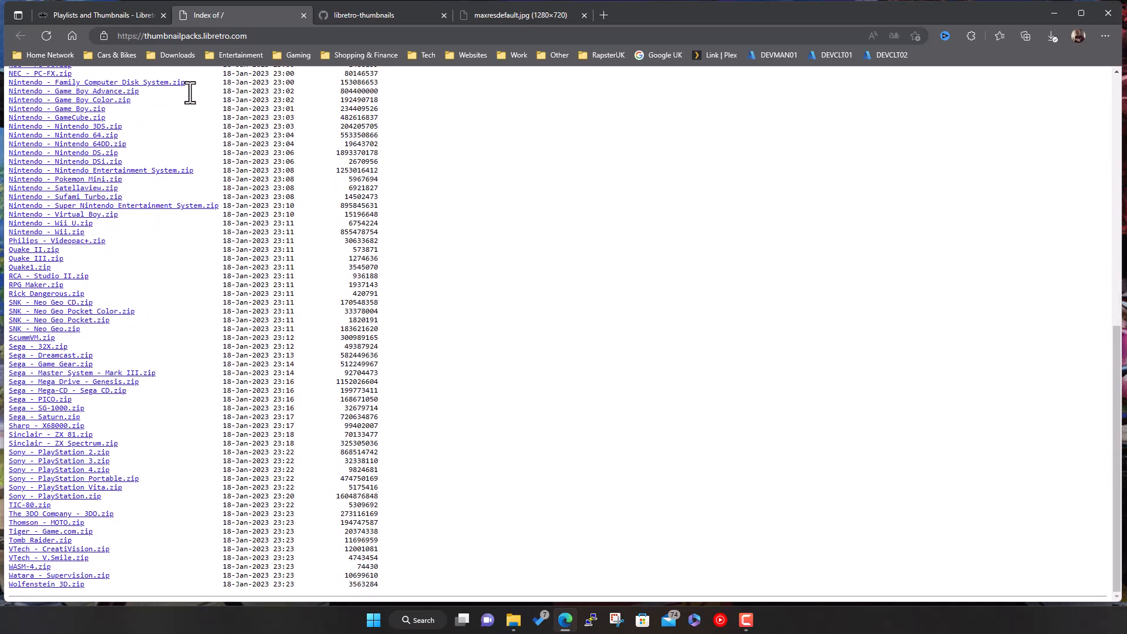
Step: Switch to the libretro-thumbnails GitHub page and look through its list of per-system repositories
left_click(386, 11)
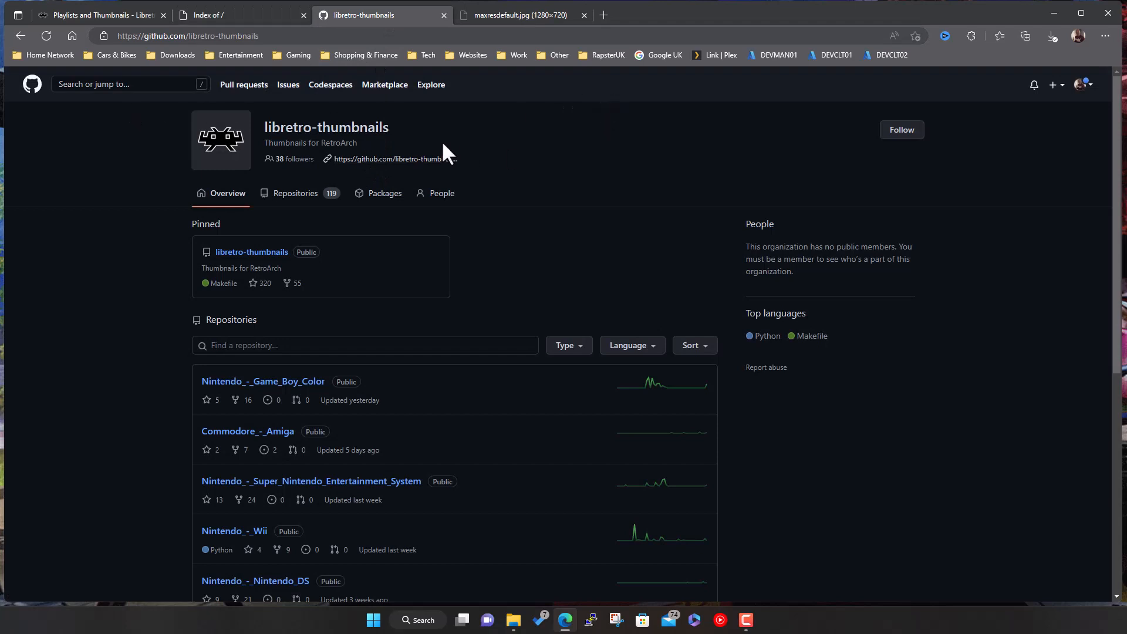
scroll(442, 213, "down", 1)
scroll(442, 213, "up", 1)
scroll(416, 346, "down", 7)
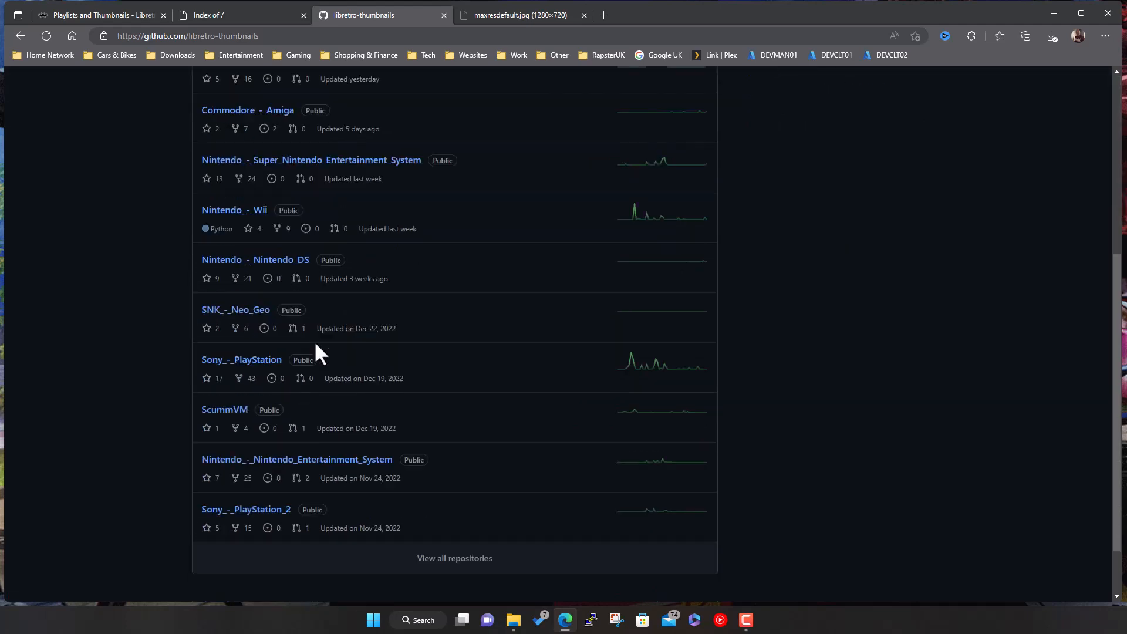
scroll(249, 410, "up", 7)
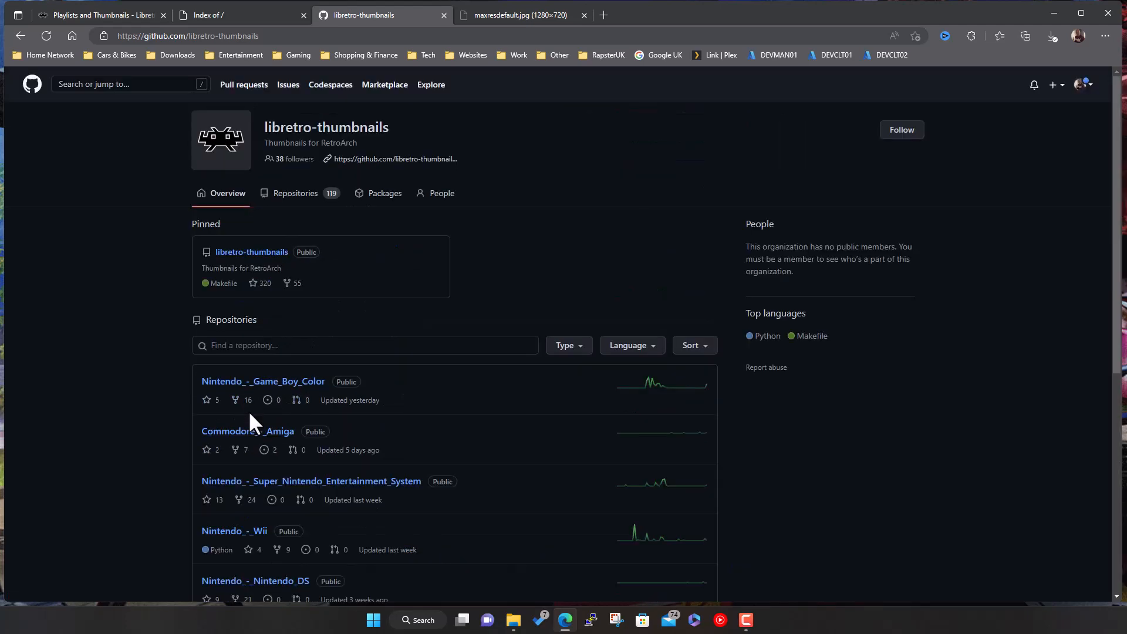
Step: Open the pinned libretro-thumbnails repository and find the Sega - Mega Drive - Genesis entry
left_click(314, 261)
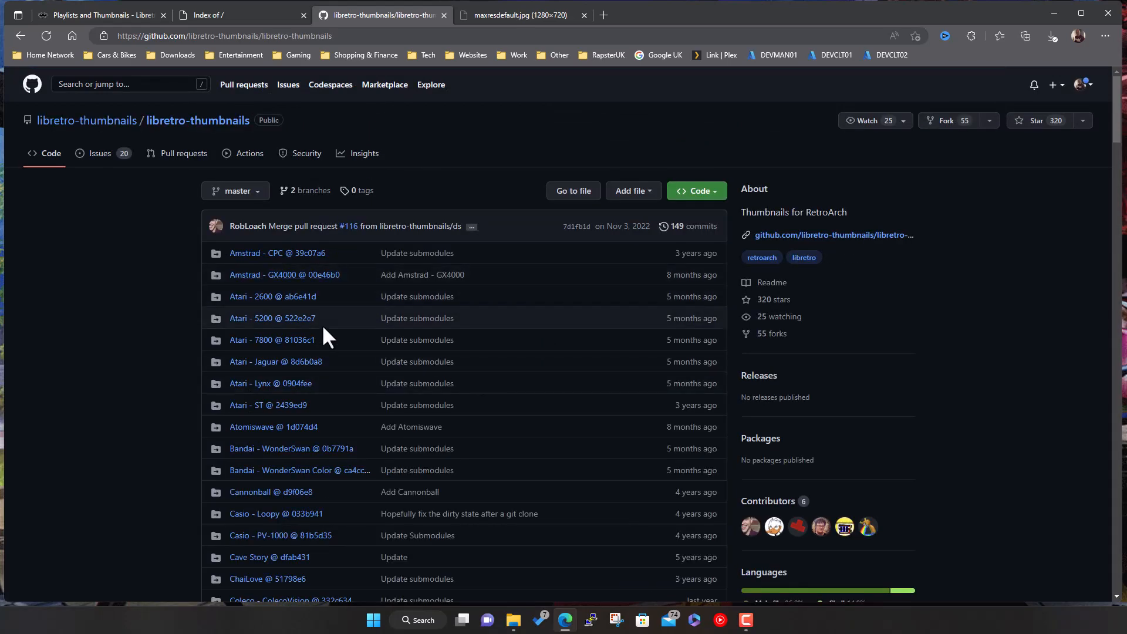
scroll(321, 325, "down", 14)
scroll(327, 330, "down", 13)
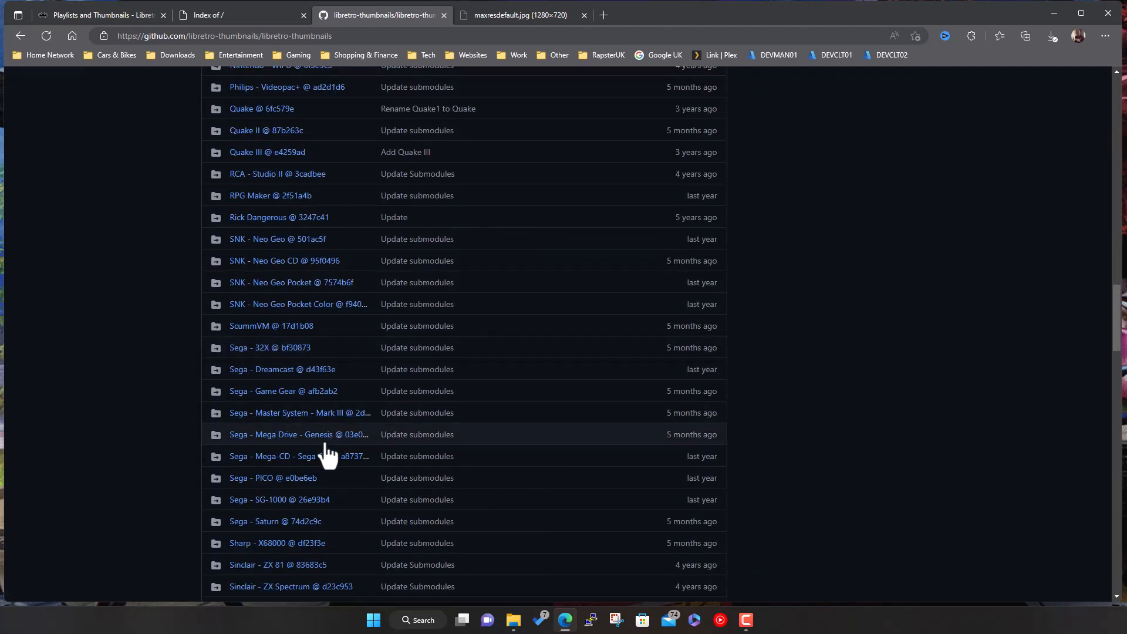
Step: Open the Named_Boxarts folder in the Sega - Mega Drive - Genesis repository and look through its box art PNG files
left_click(291, 439)
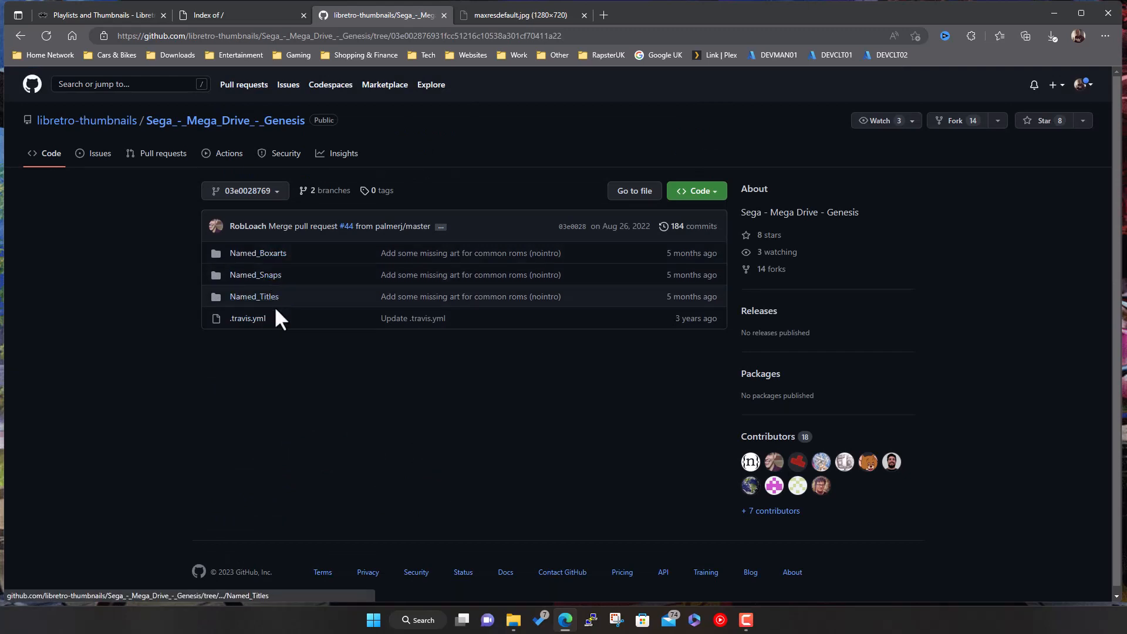
left_click(270, 255)
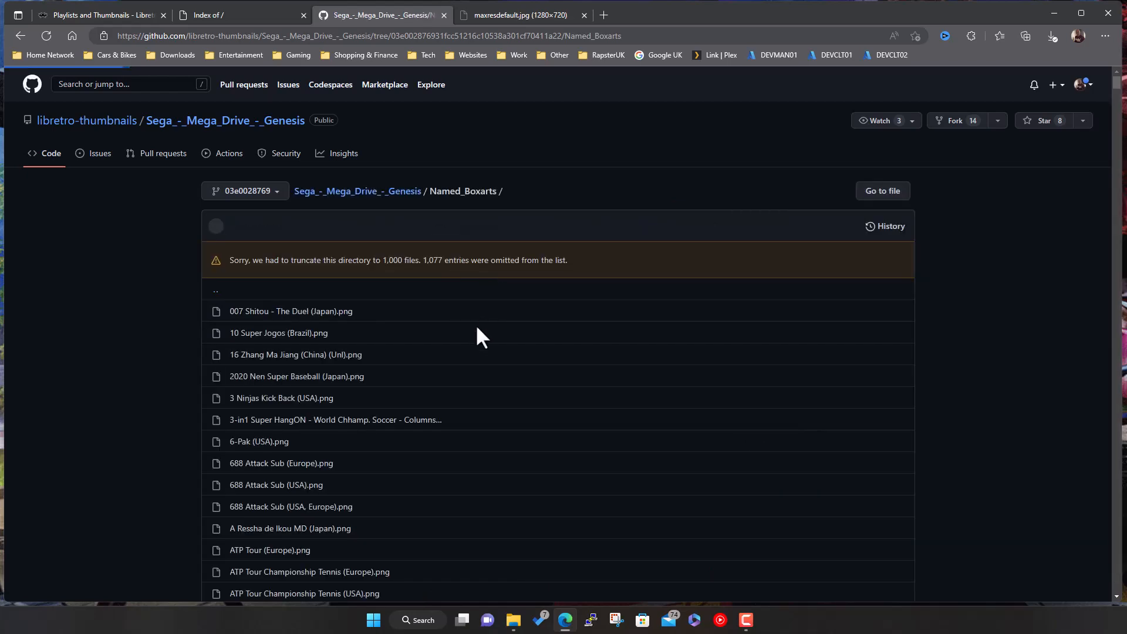
scroll(481, 338, "down", 9)
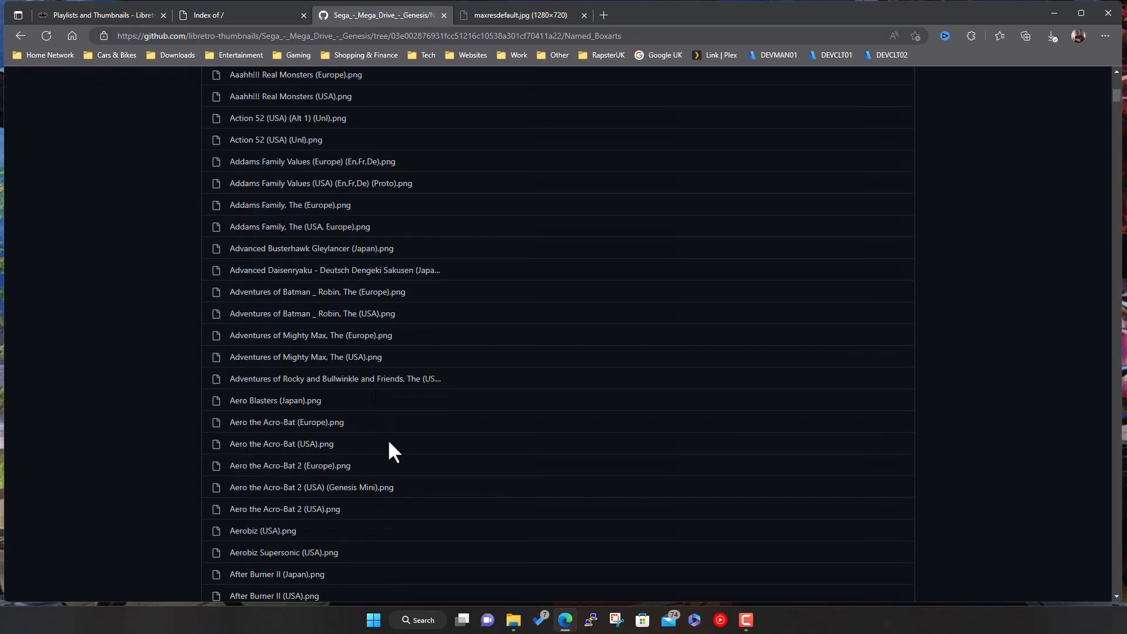
scroll(389, 449, "down", 9)
scroll(390, 452, "up", 19)
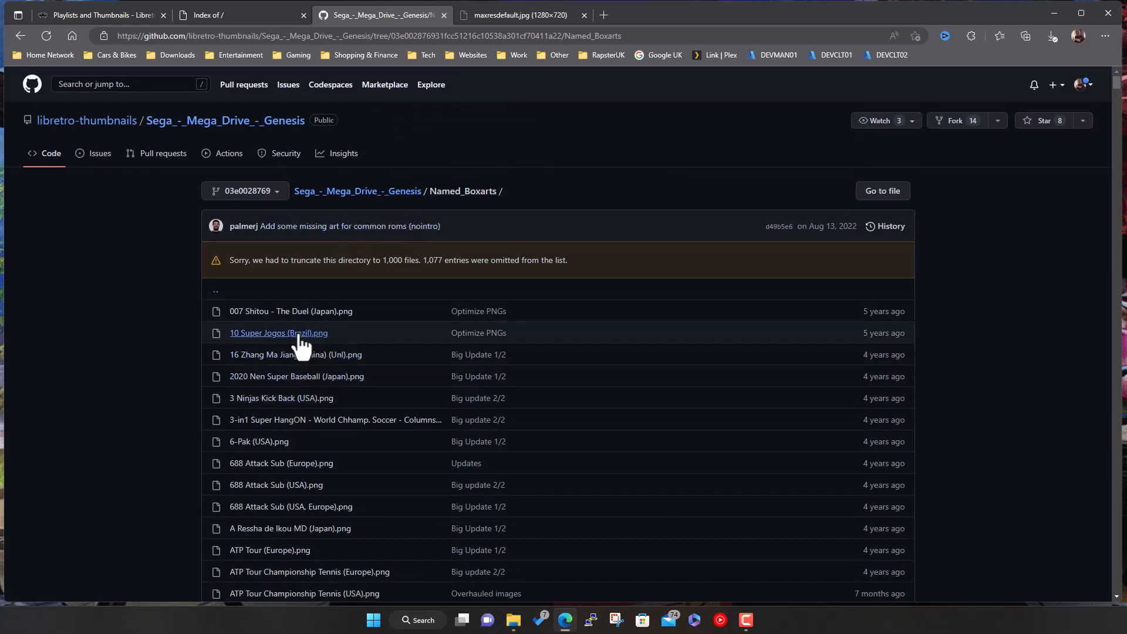
scroll(317, 369, "down", 3)
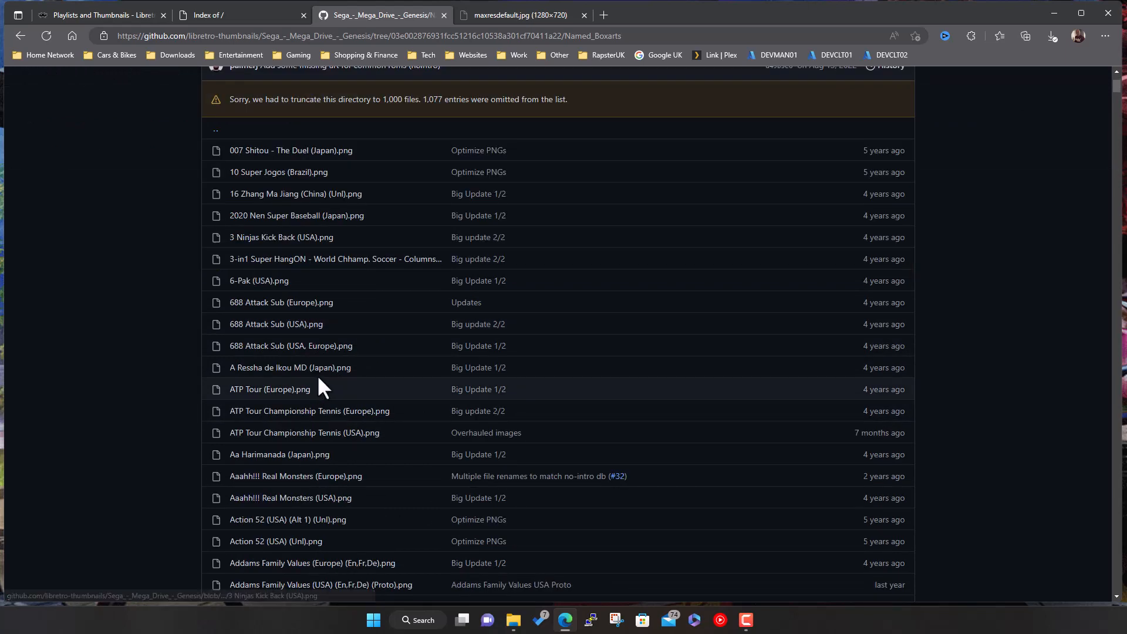
scroll(348, 333, "up", 3)
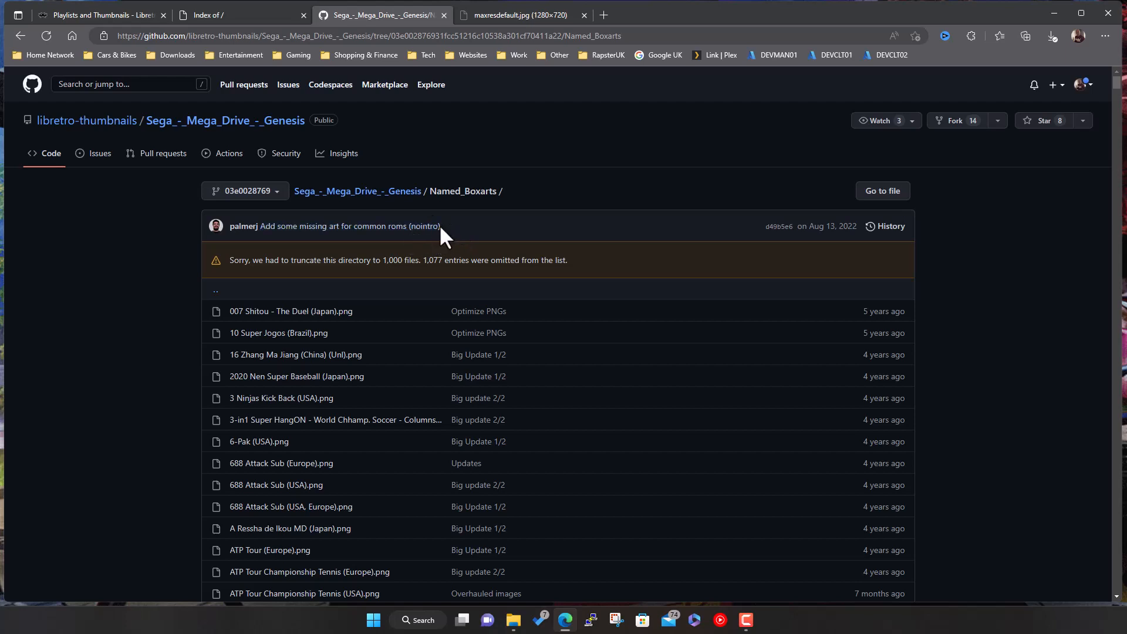
scroll(393, 357, "down", 3)
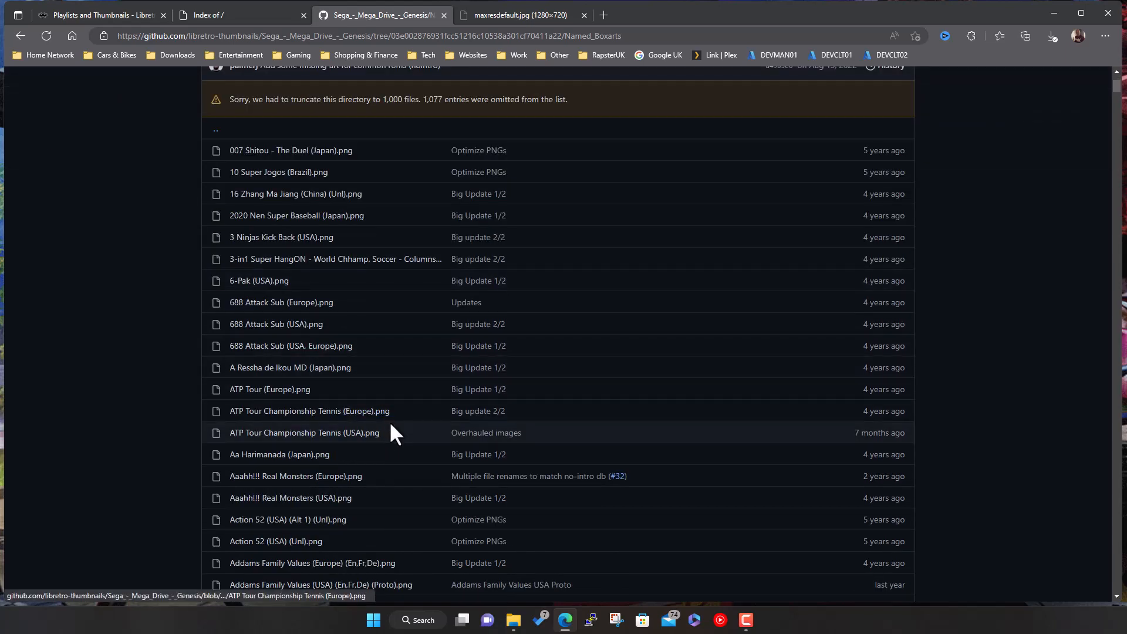
scroll(391, 435, "down", 3)
scroll(383, 445, "down", 5)
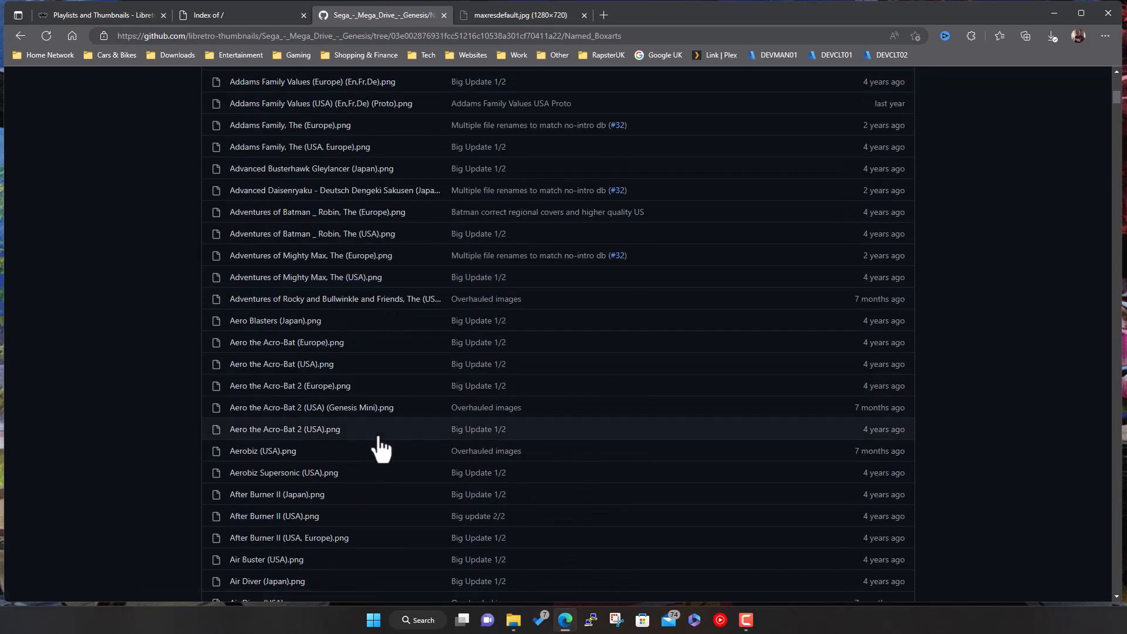
scroll(379, 440, "down", 5)
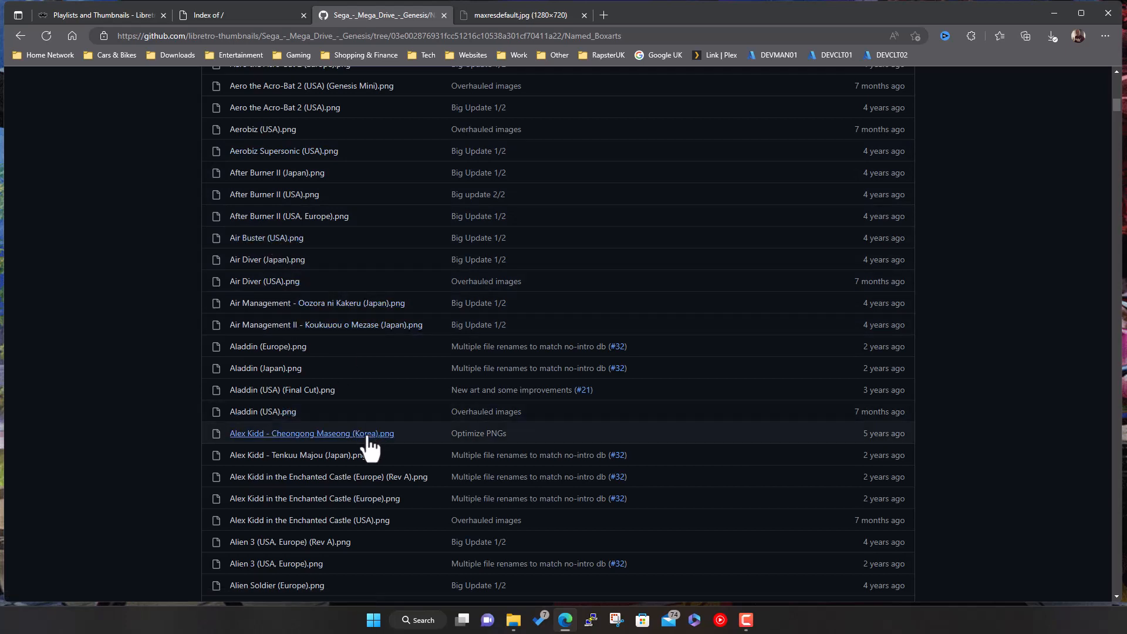
scroll(369, 455, "up", 6)
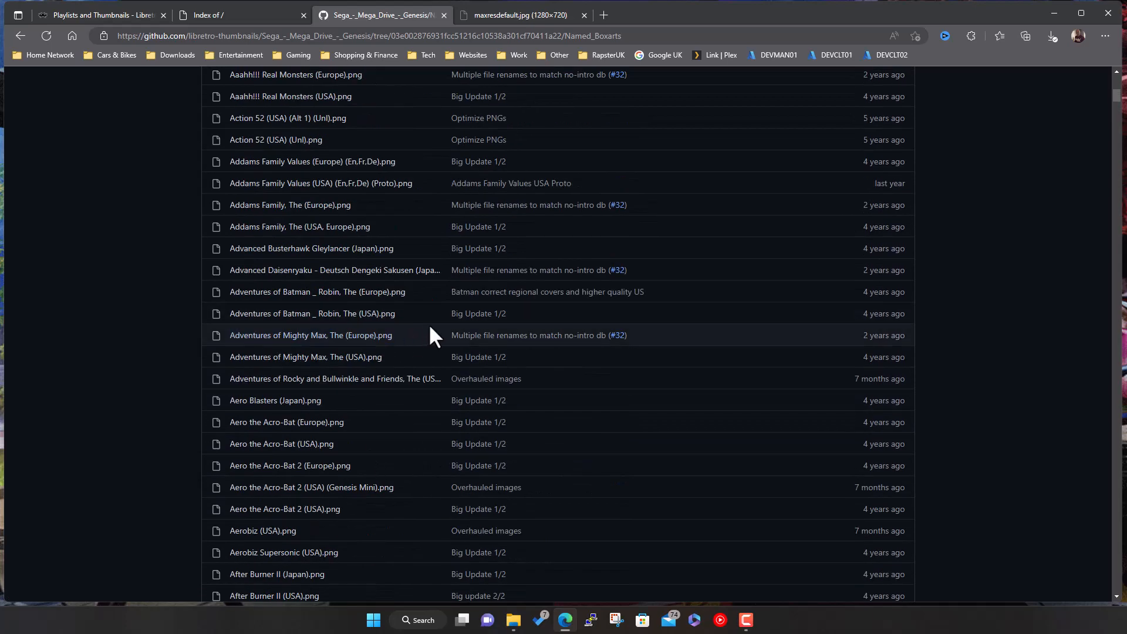
scroll(444, 365, "up", 8)
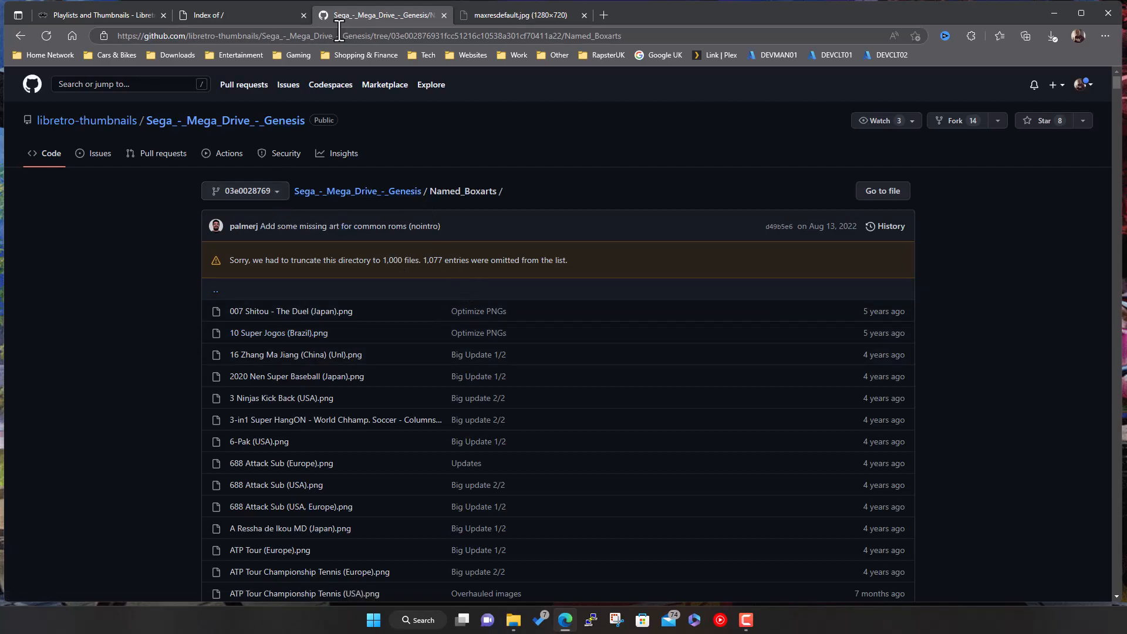
Step: Return to the thumbnailpacks.libretro.com list and find the Sega - Mega Drive - Genesis.zip pack
left_click(279, 15)
scroll(166, 364, "up", 10)
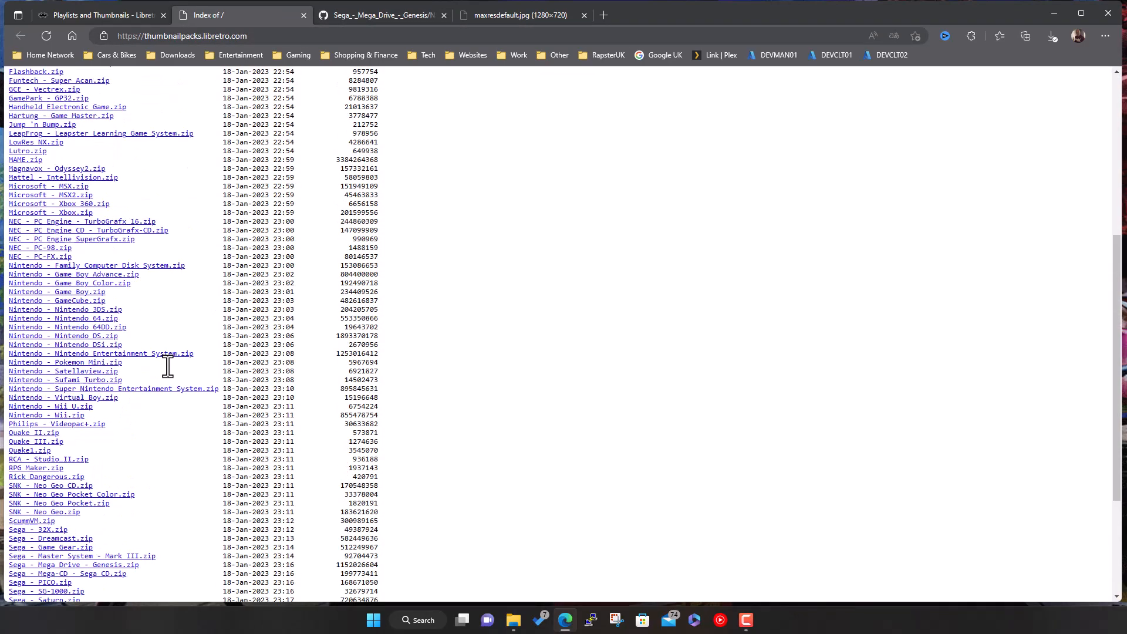
scroll(166, 365, "down", 10)
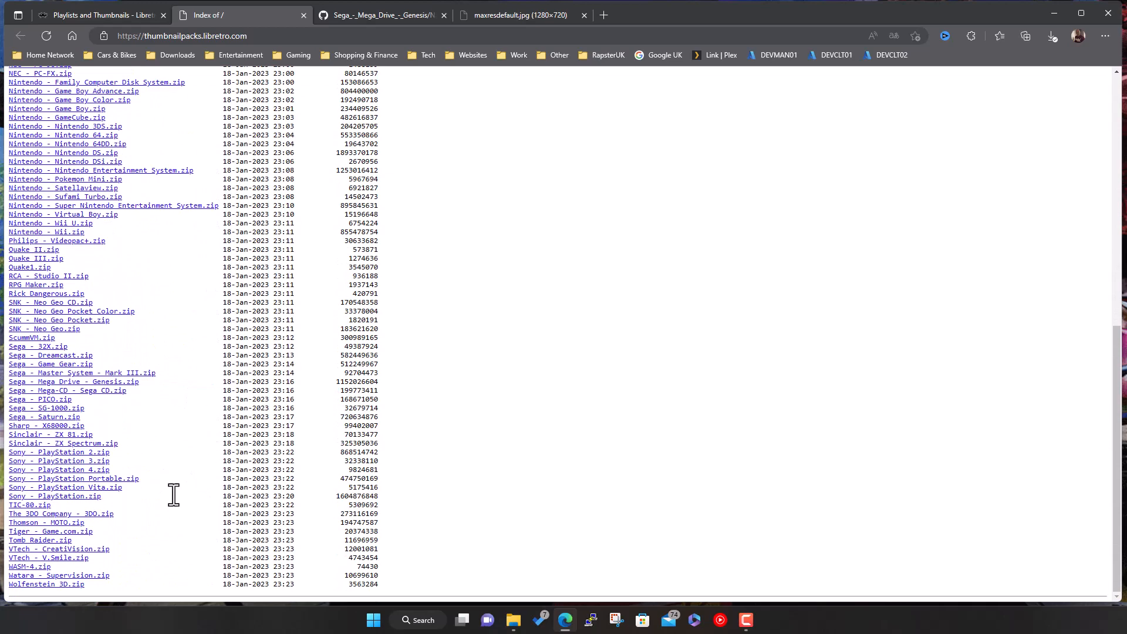
left_click(59, 384)
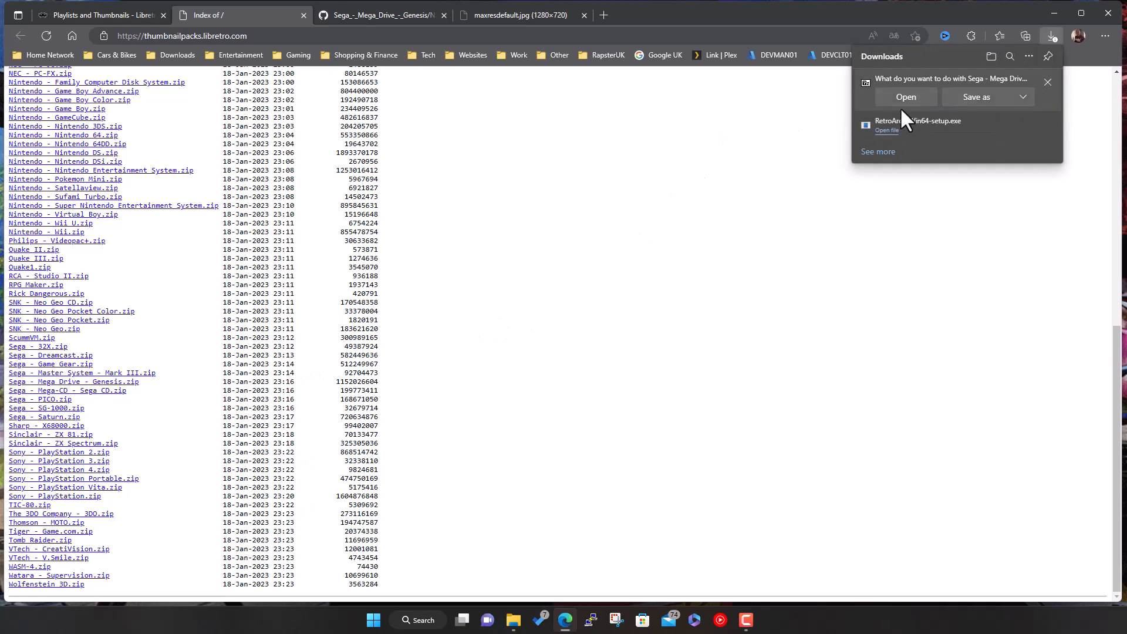
left_click(919, 103)
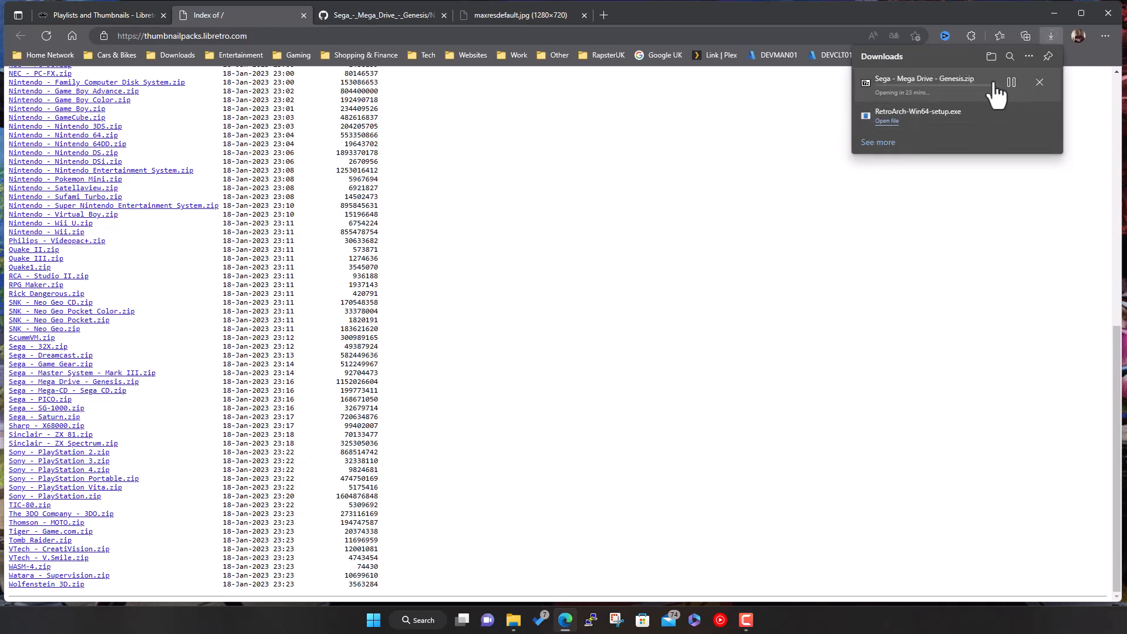
left_click(1039, 83)
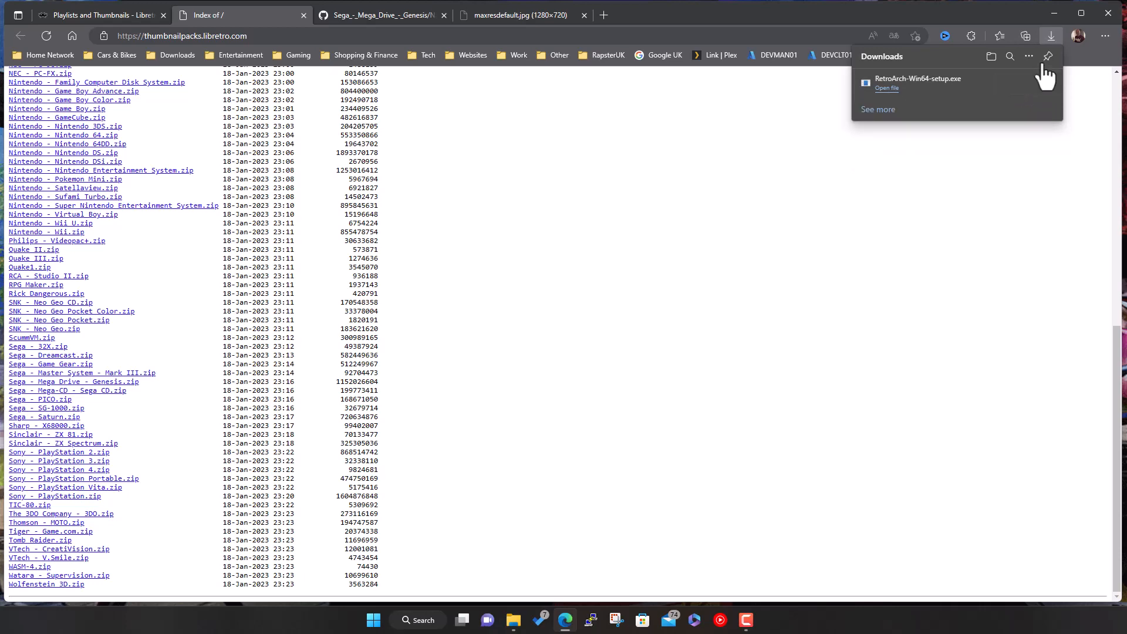
left_click(625, 207)
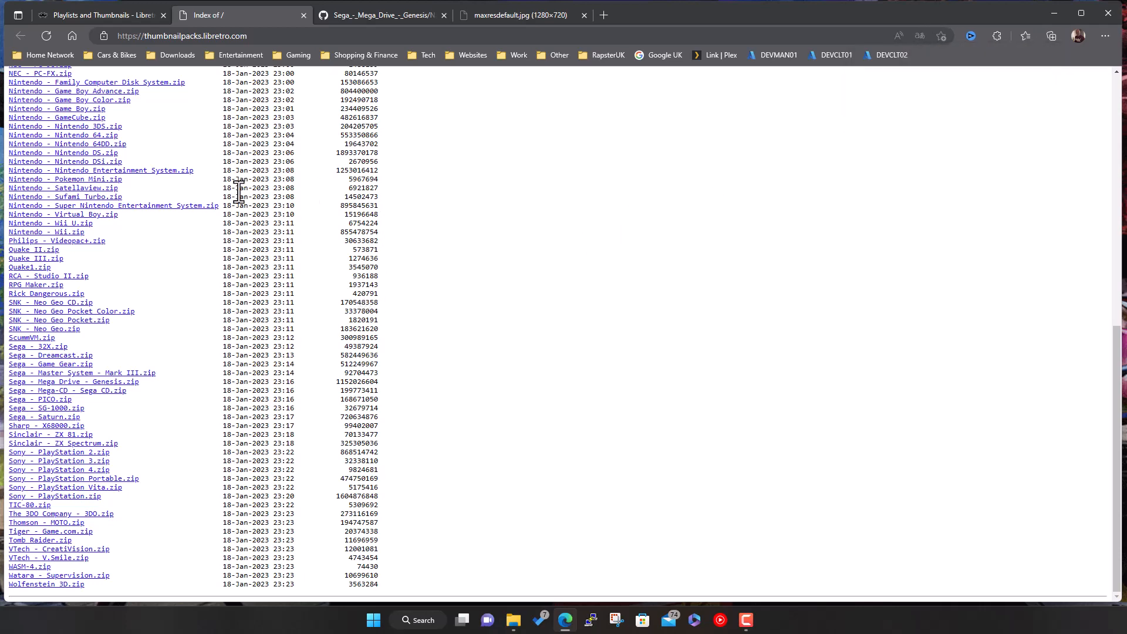
Step: Download the Amstrad - GX4000.zip thumbnail pack and open the archive
scroll(190, 267, "up", 1)
scroll(191, 267, "up", 8)
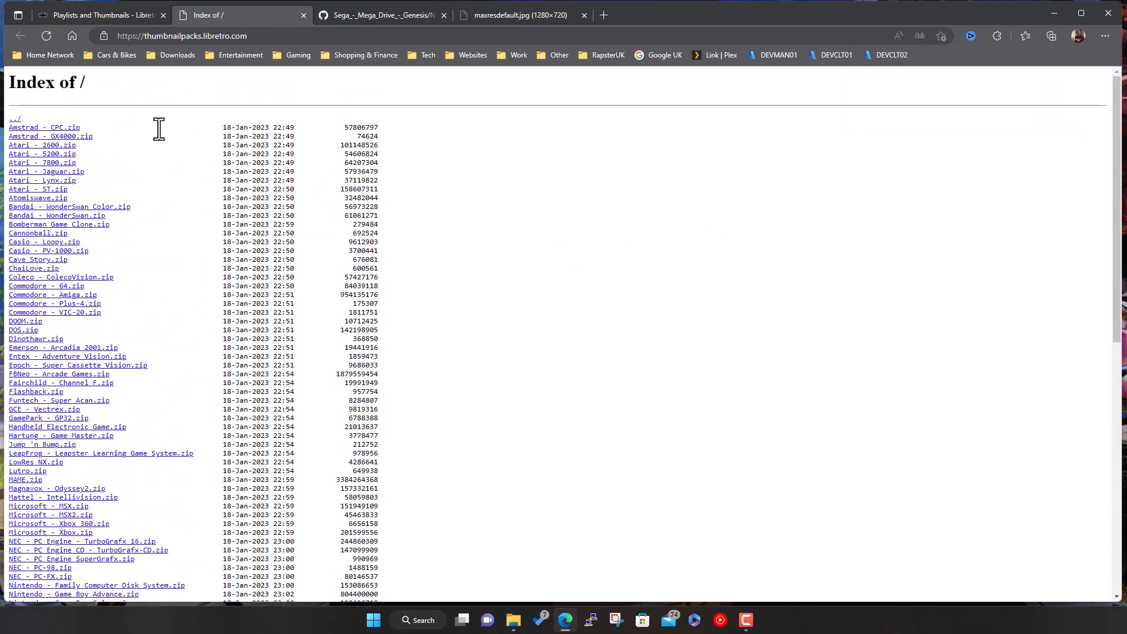
left_click(73, 147)
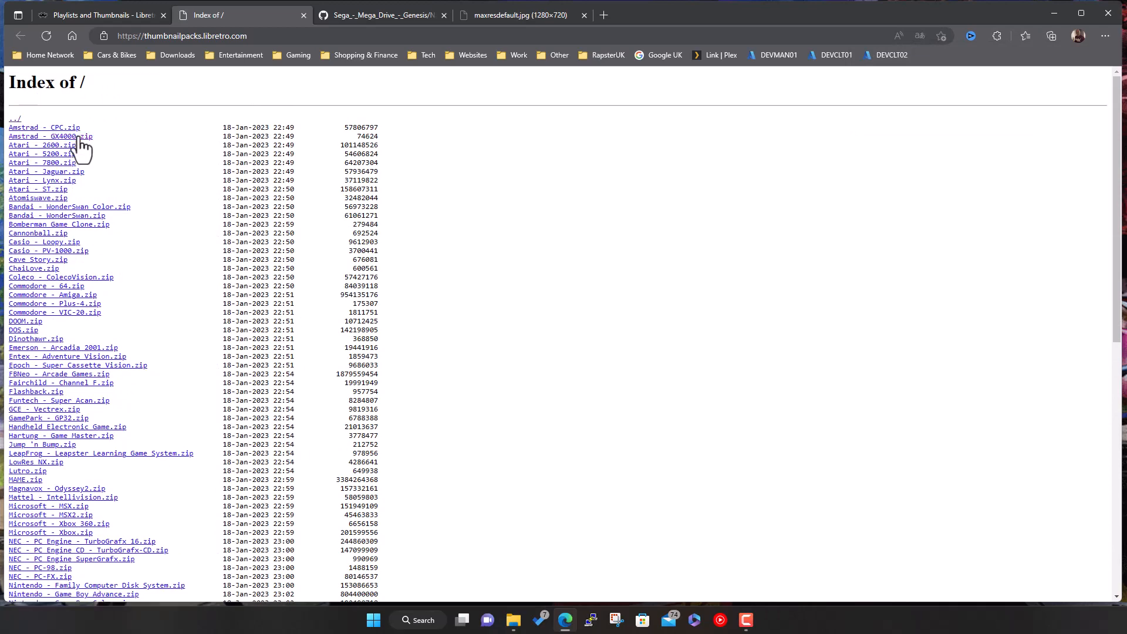
left_click(923, 107)
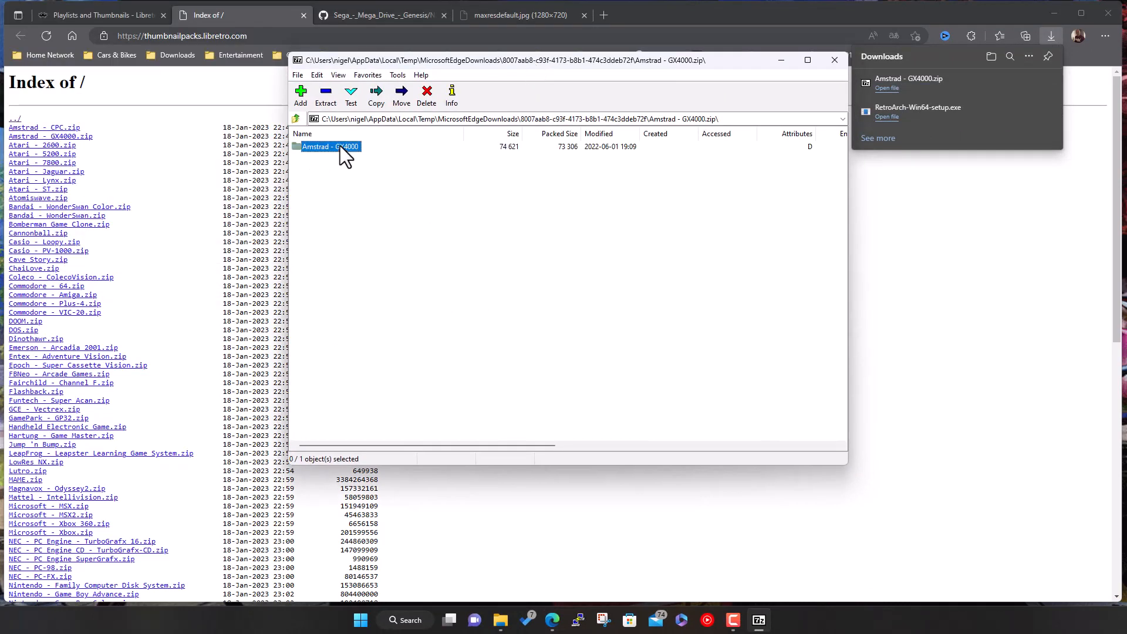
Step: Look inside the Amstrad - GX4000 folder's Named_Boxarts, Named_Snaps and Named_Titles subfolders, and close the archive
double_click(339, 146)
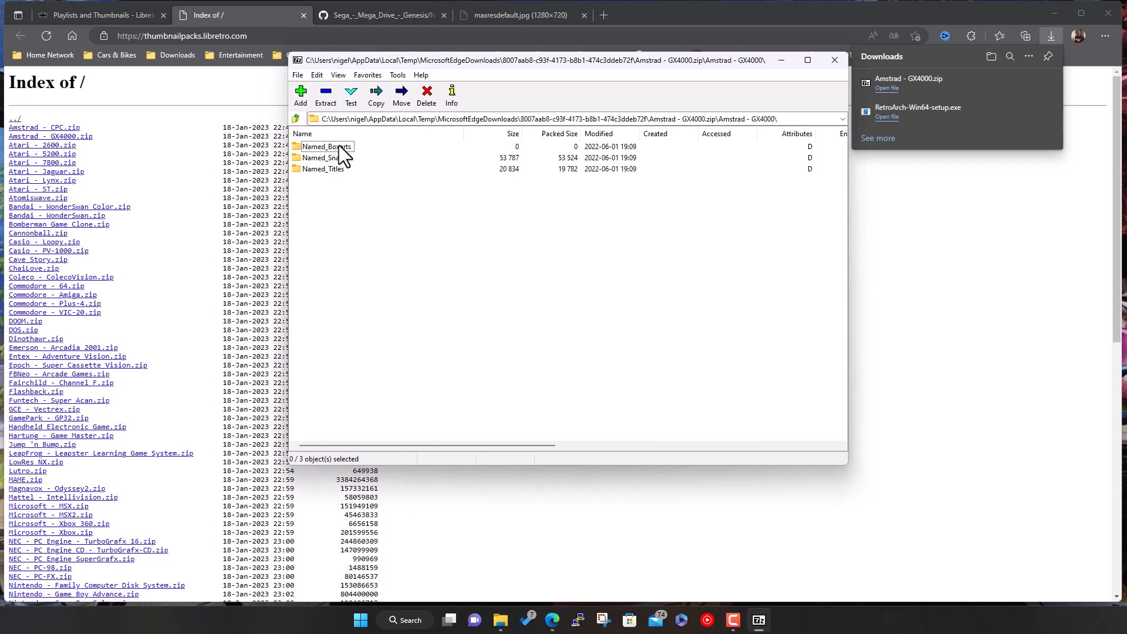
double_click(341, 148)
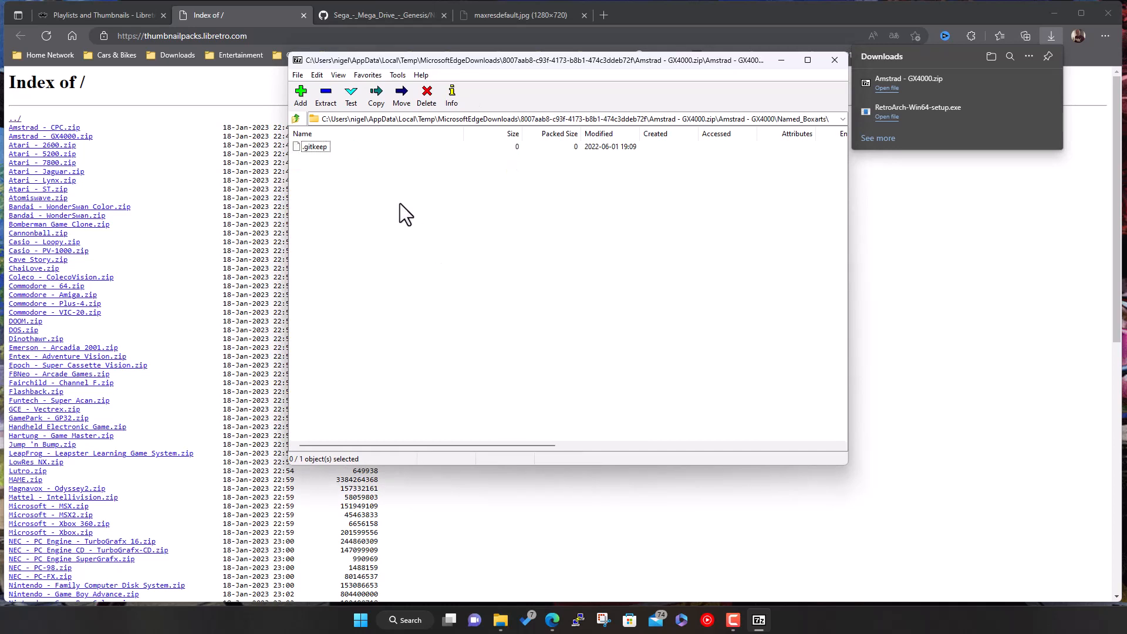
left_click(296, 119)
double_click(324, 158)
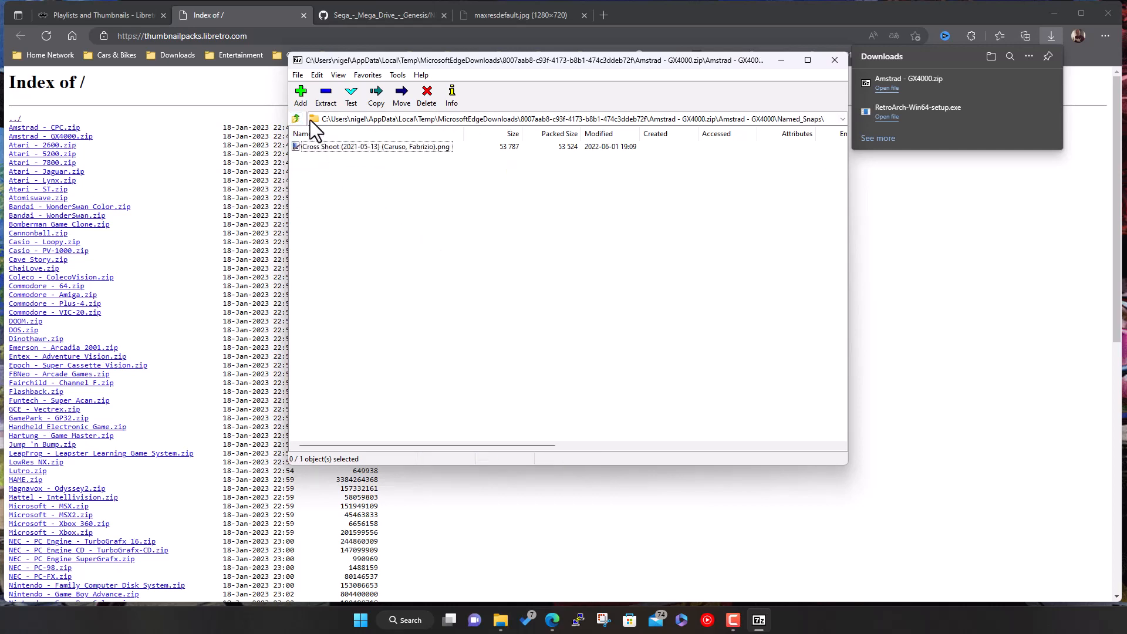
left_click(297, 119)
double_click(318, 169)
left_click(832, 59)
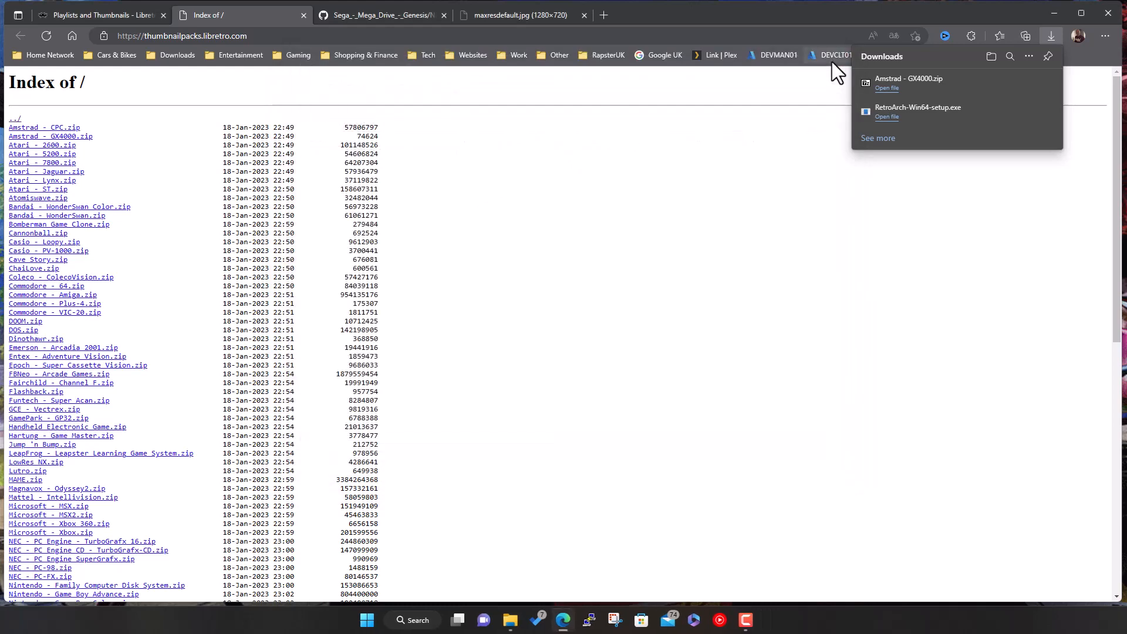
Step: Open the screenscraper.fr website in a new browser tab
left_click(379, 14)
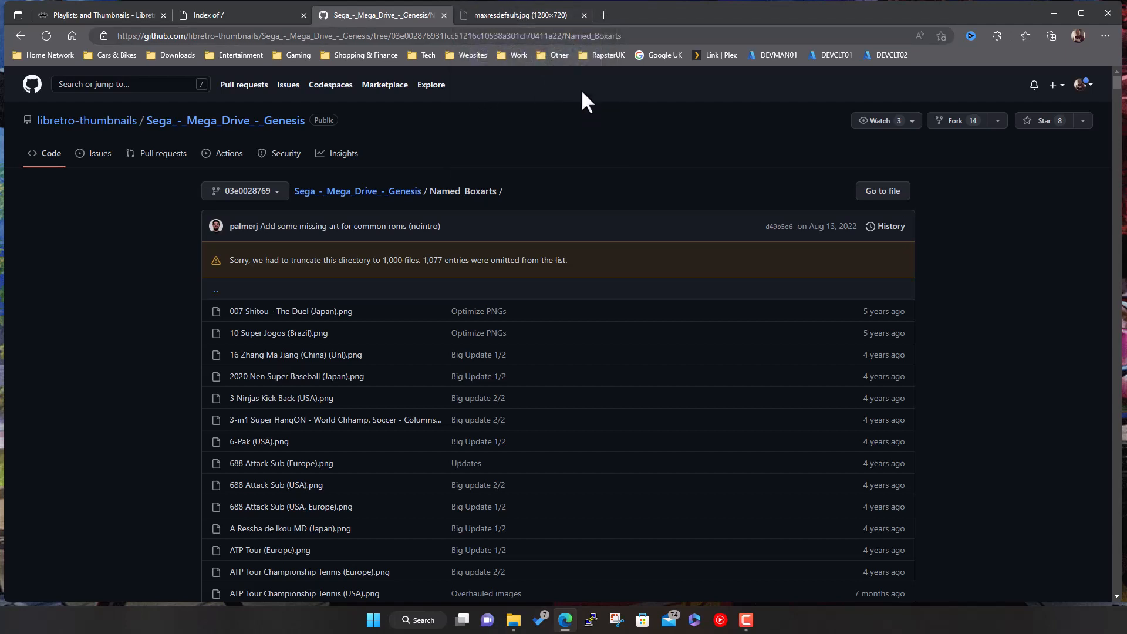
left_click(603, 16)
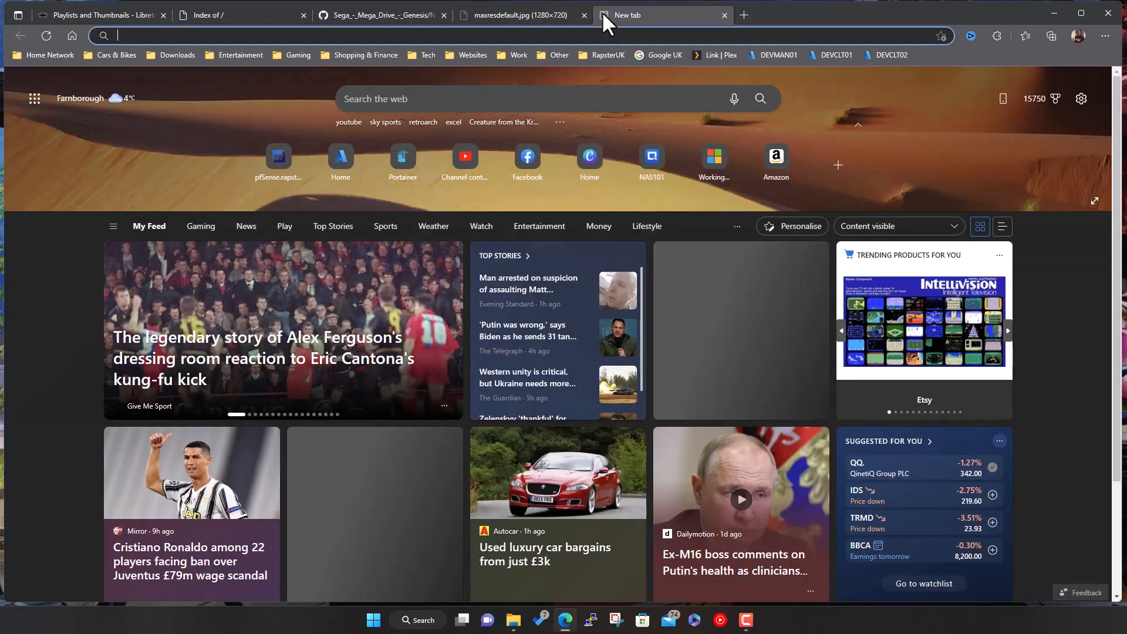
left_click(506, 37)
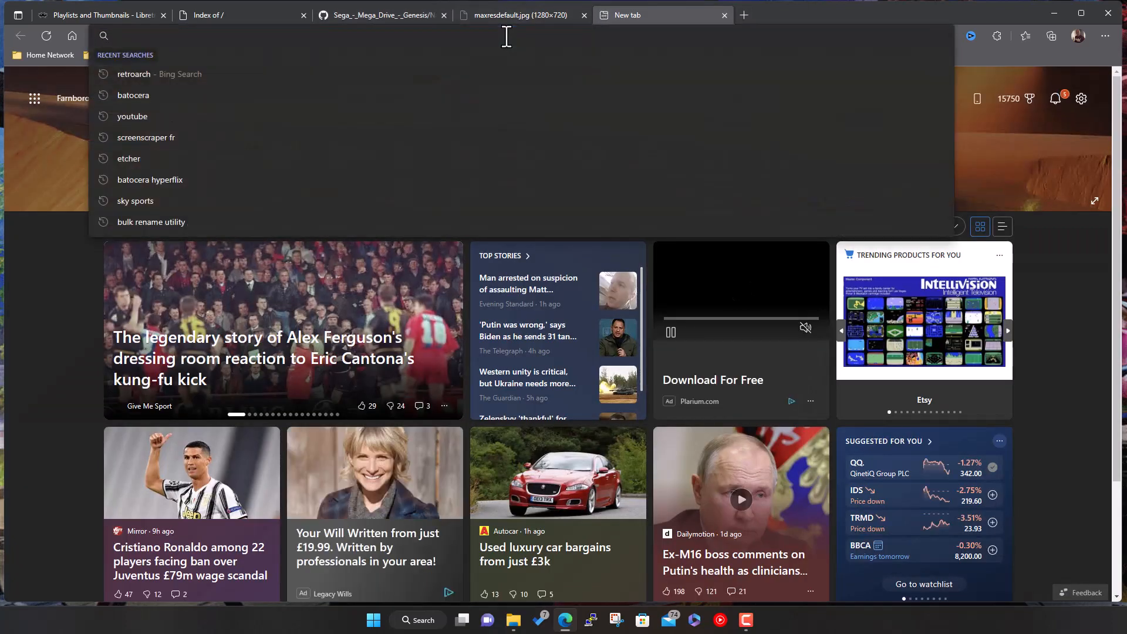
type("screen")
key("Return")
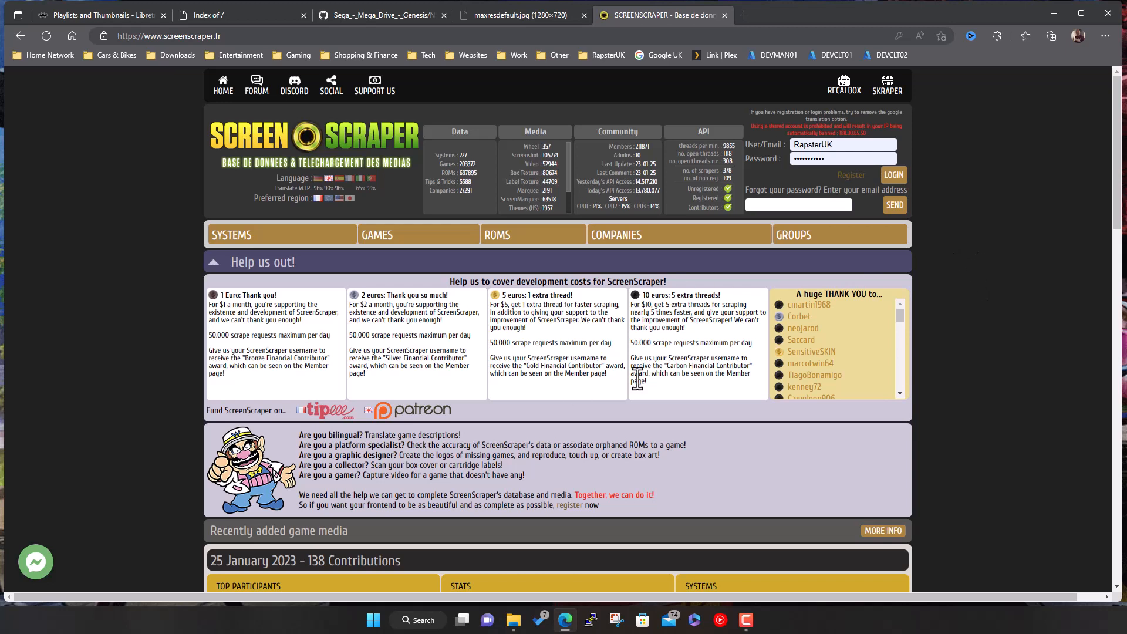
Step: Look through the recent contributions on the ScreenScraper home page, and minimize the browser from the Playlists and Thumbnails docs page
scroll(757, 348, "down", 8)
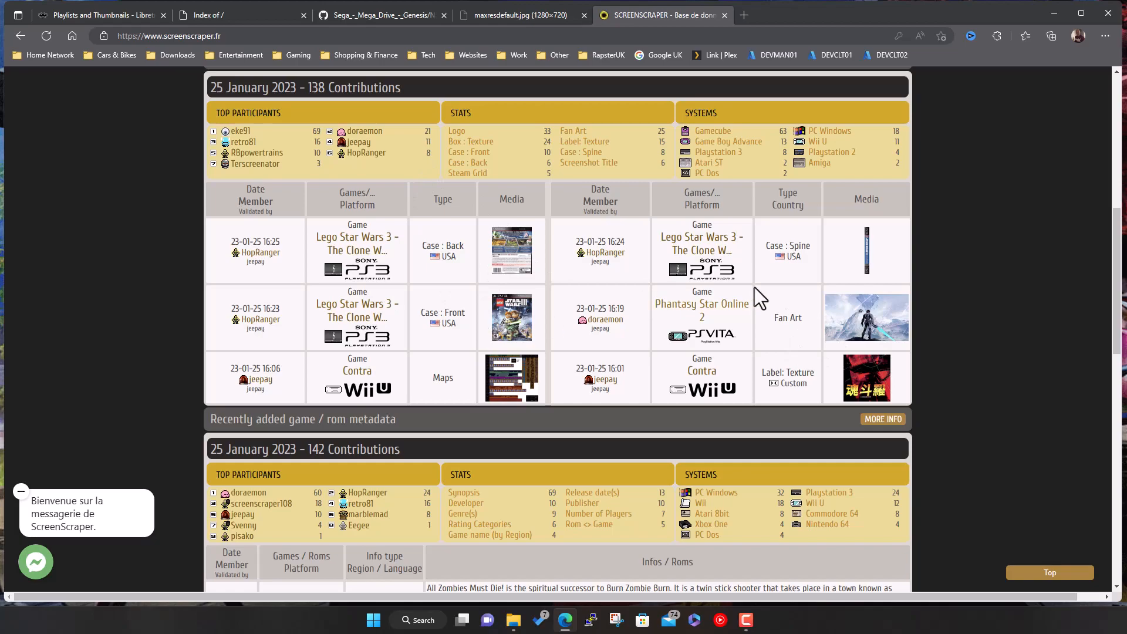
scroll(974, 282, "down", 15)
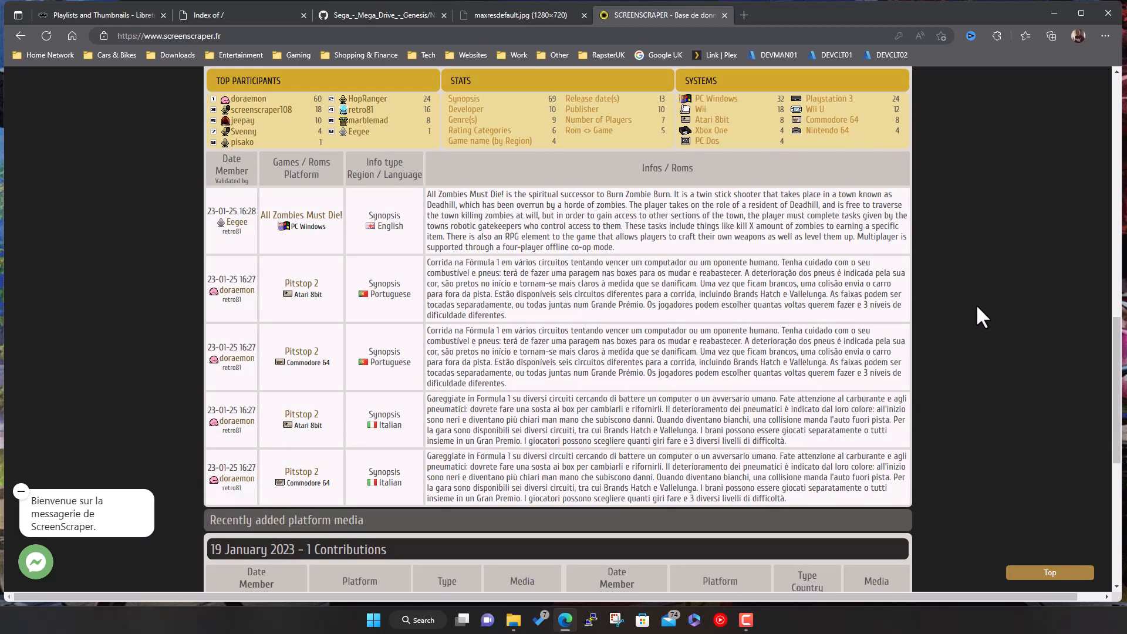
scroll(975, 304, "up", 20)
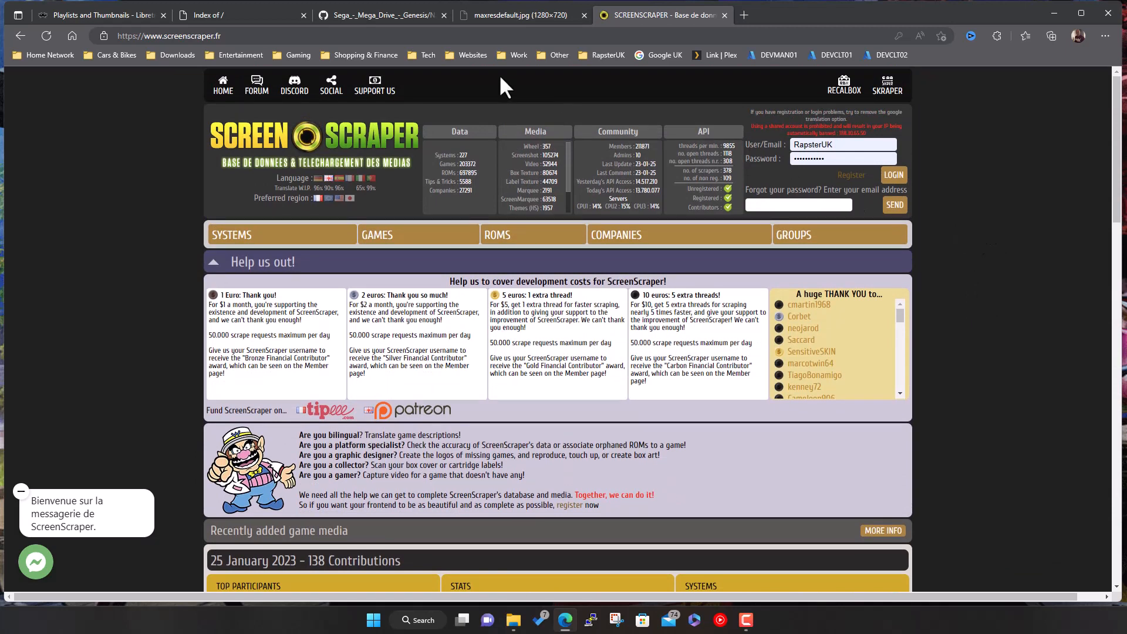
left_click(99, 13)
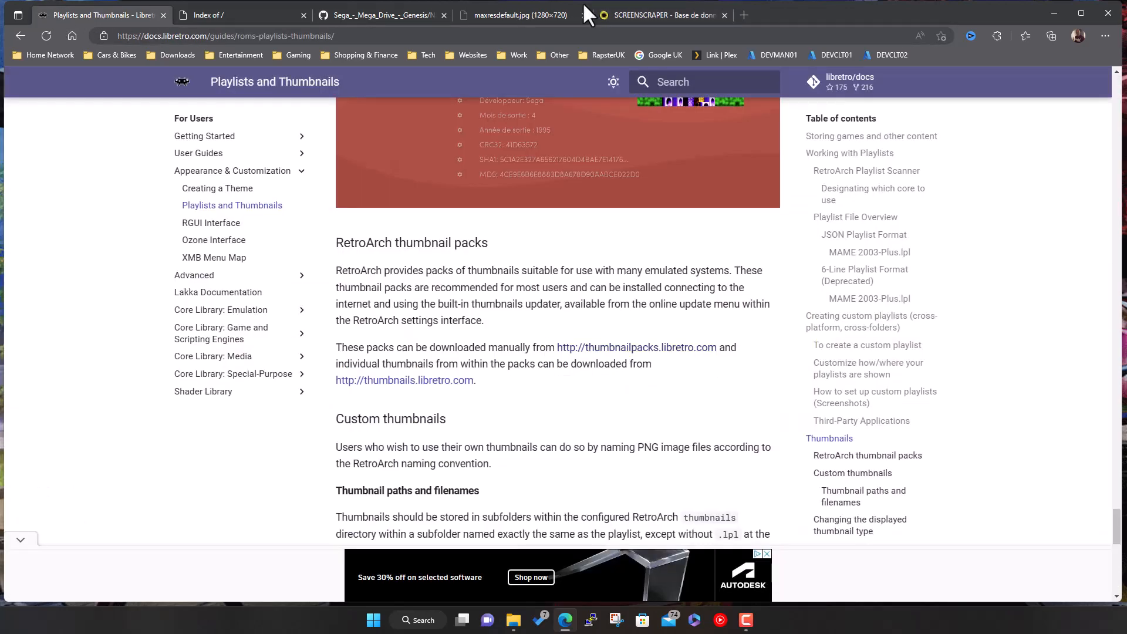
left_click(1053, 12)
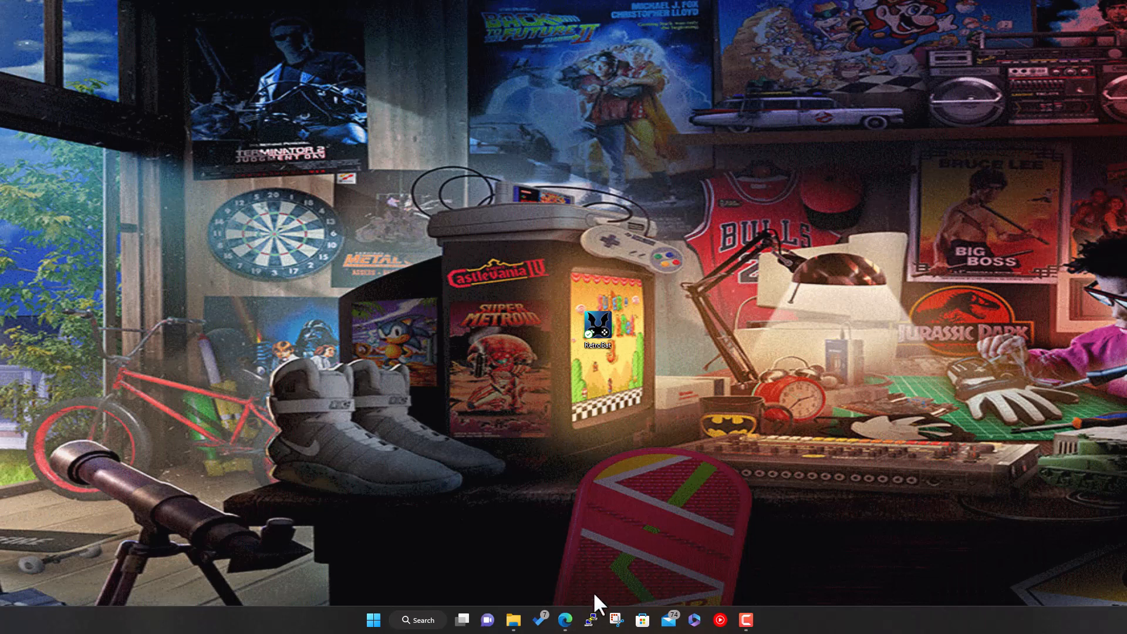